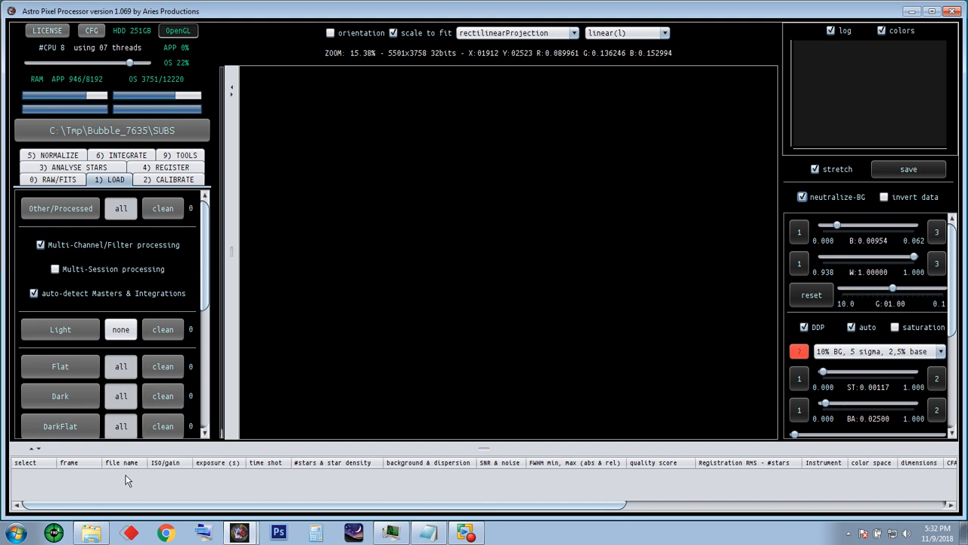
Switch to Windows Explorer and examine how the Bubble_7635 project folder and its SUBS folder are organised
left_click(106, 533)
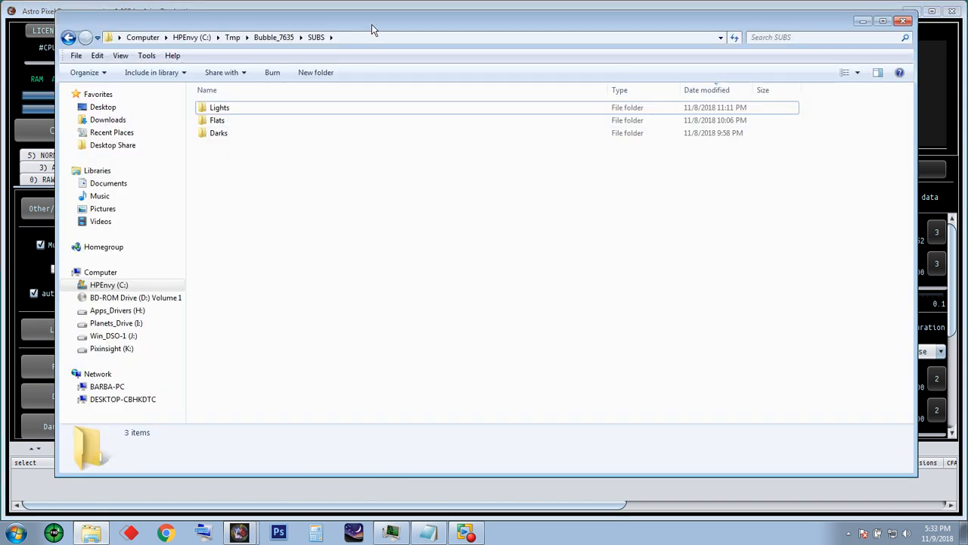
left_click_drag(372, 28, 394, 49)
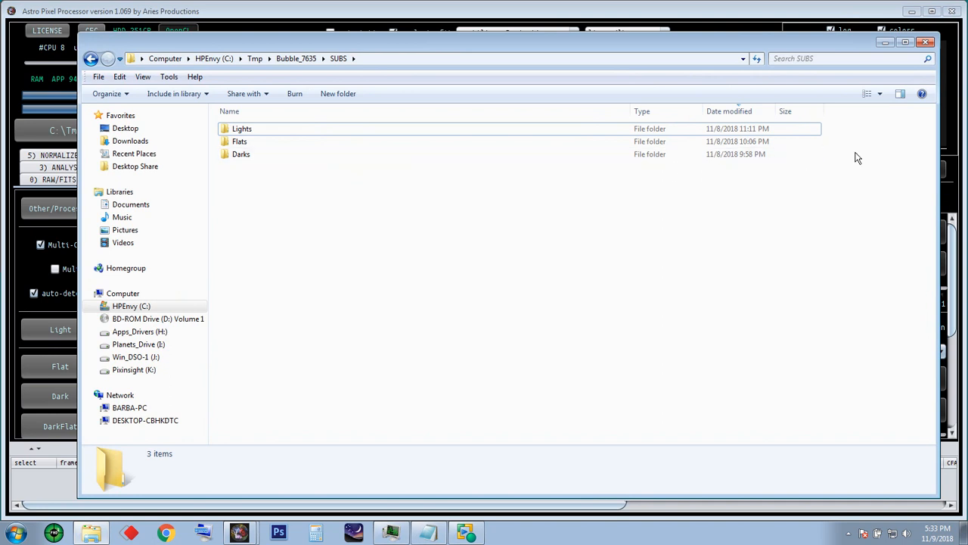
left_click_drag(938, 136, 861, 140)
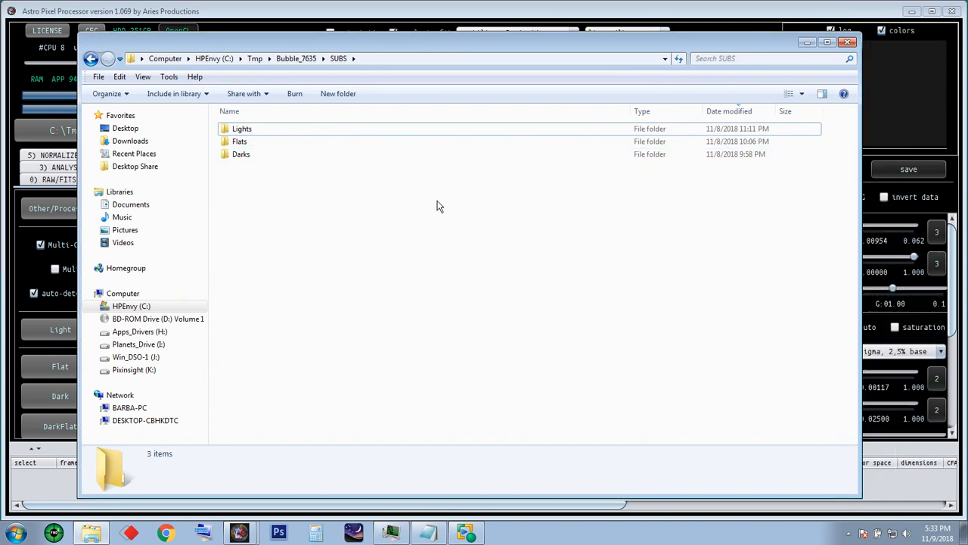
key("ctrl+a")
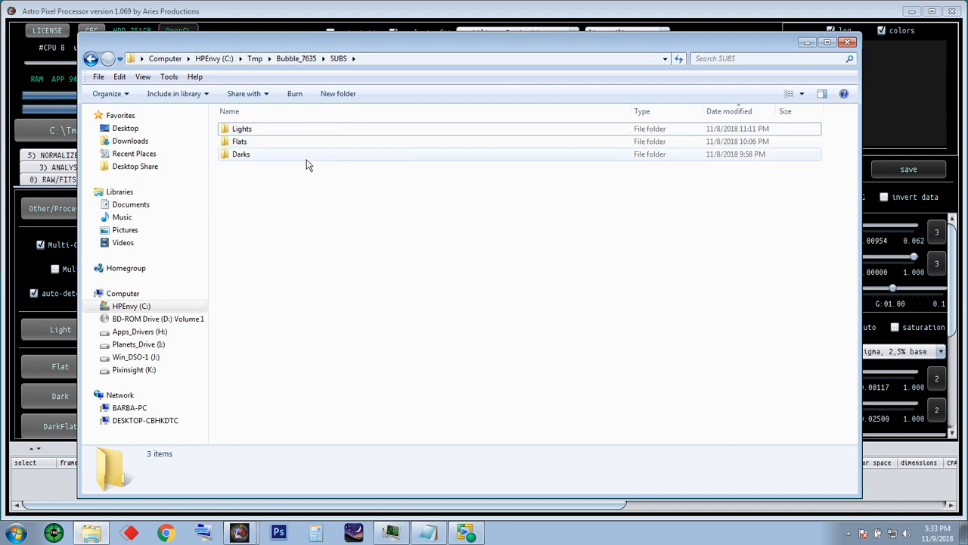
left_click(307, 176)
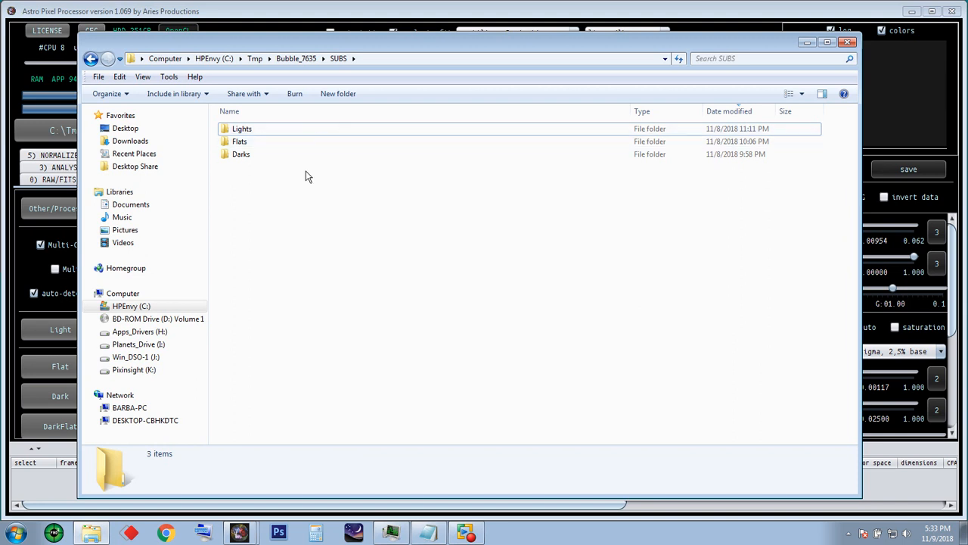
left_click(301, 59)
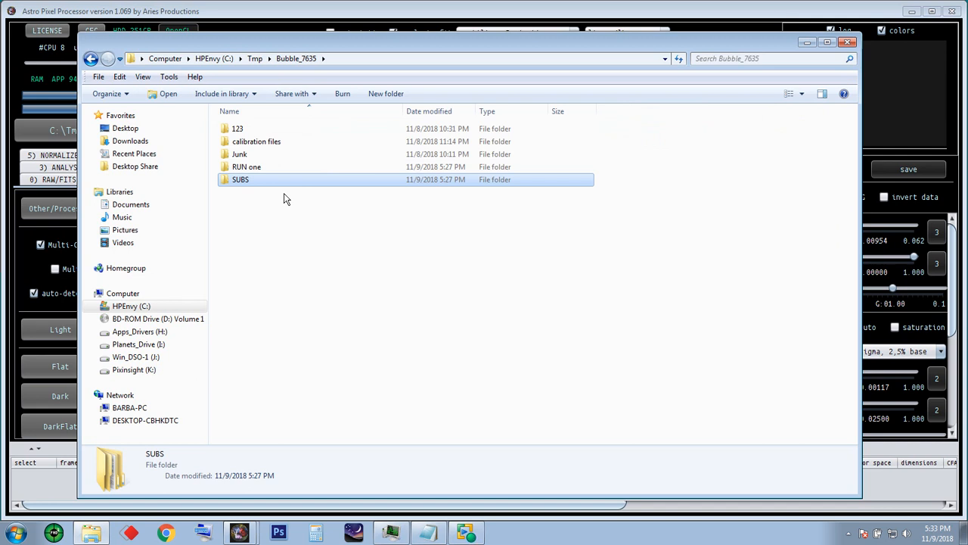
double_click(236, 185)
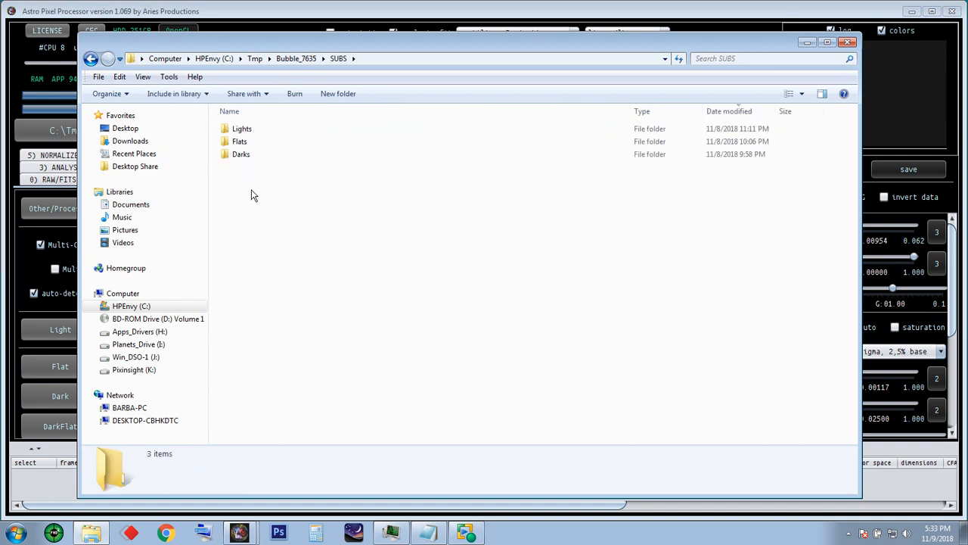
Examine the filter subfolders in Lights and the full file names in Ha_7635, and return to Astro Pixel Processor
double_click(254, 131)
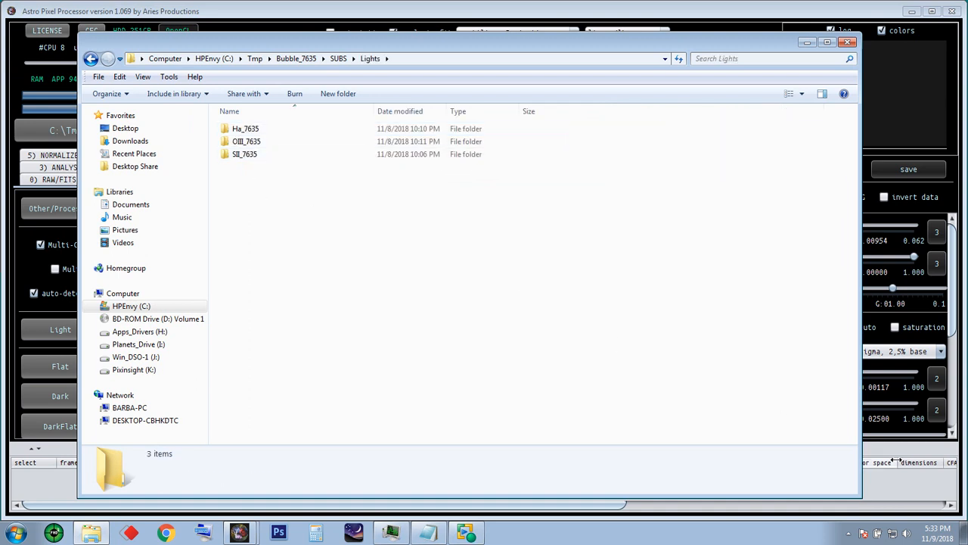
left_click(911, 533)
left_click_drag(929, 422, 929, 444)
left_click(272, 224)
double_click(249, 129)
left_click_drag(374, 111, 536, 115)
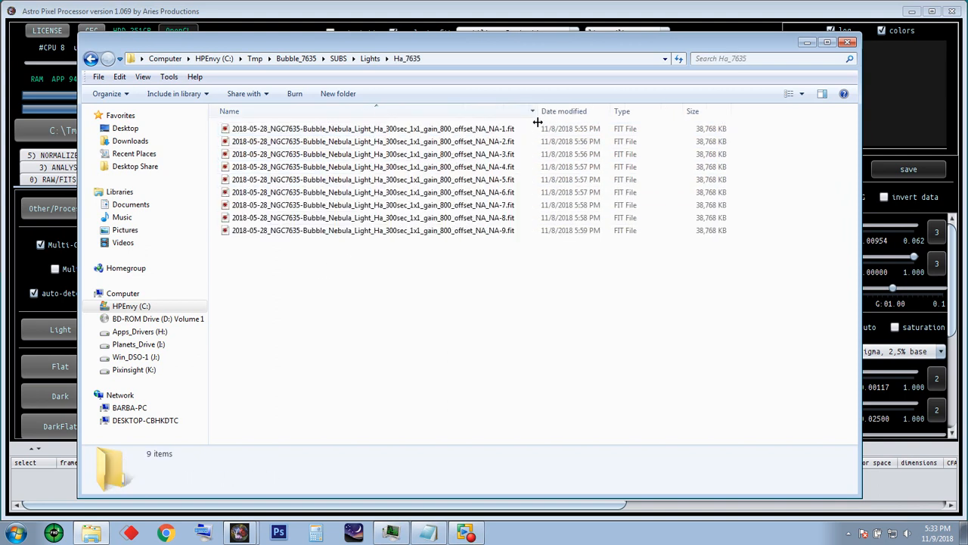
left_click(90, 58)
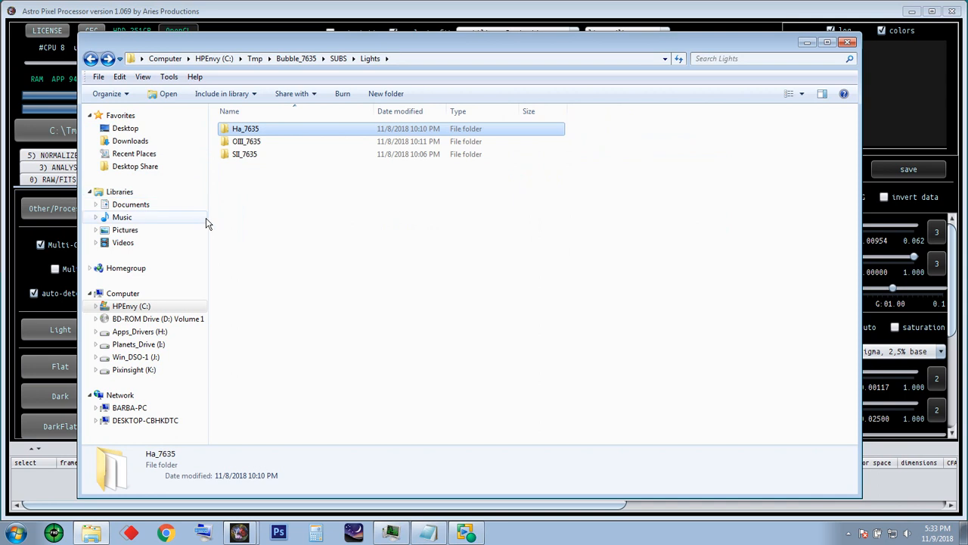
left_click(91, 58)
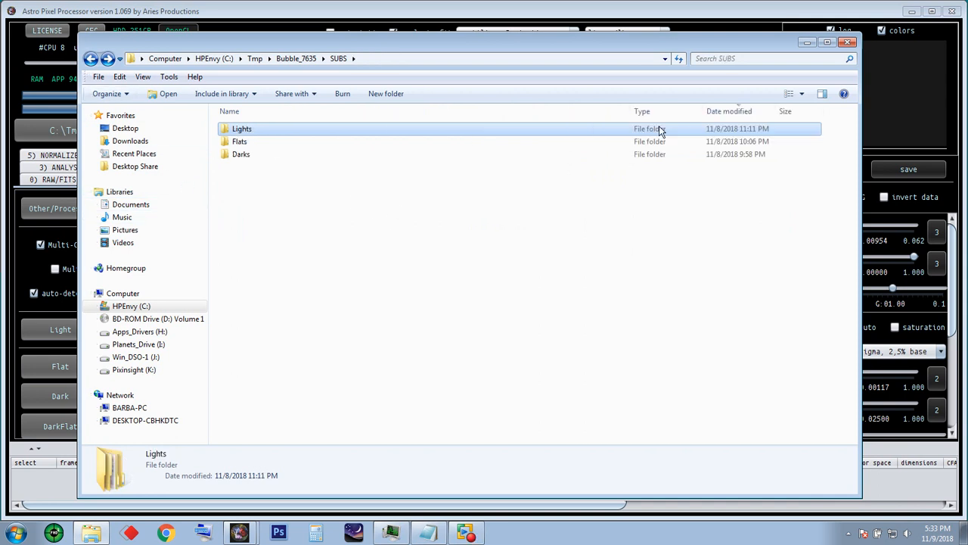
left_click(807, 41)
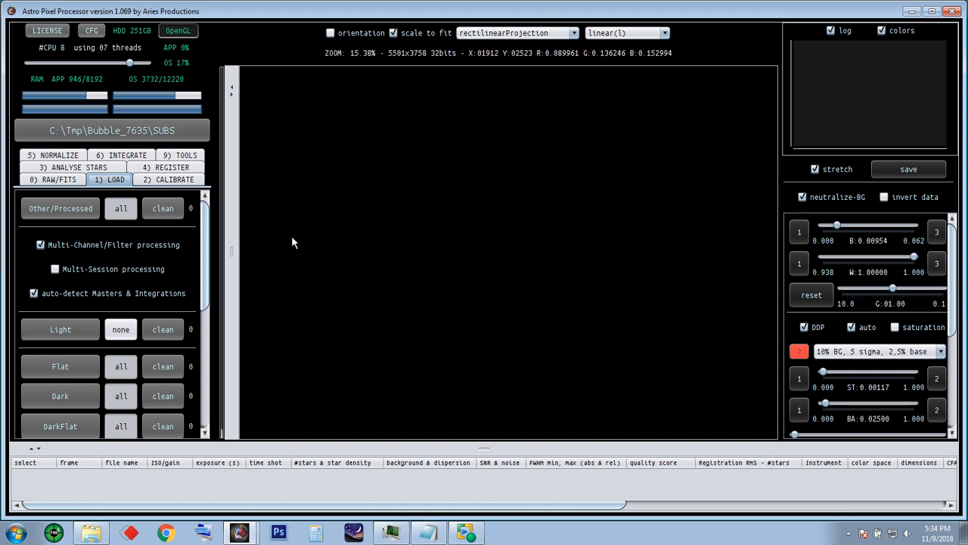
mouse_move(207, 244)
left_mouse_down()
mouse_move(206, 255)
mouse_move(205, 240)
left_mouse_up()
mouse_move(103, 272)
left_click_drag(203, 245, 203, 277)
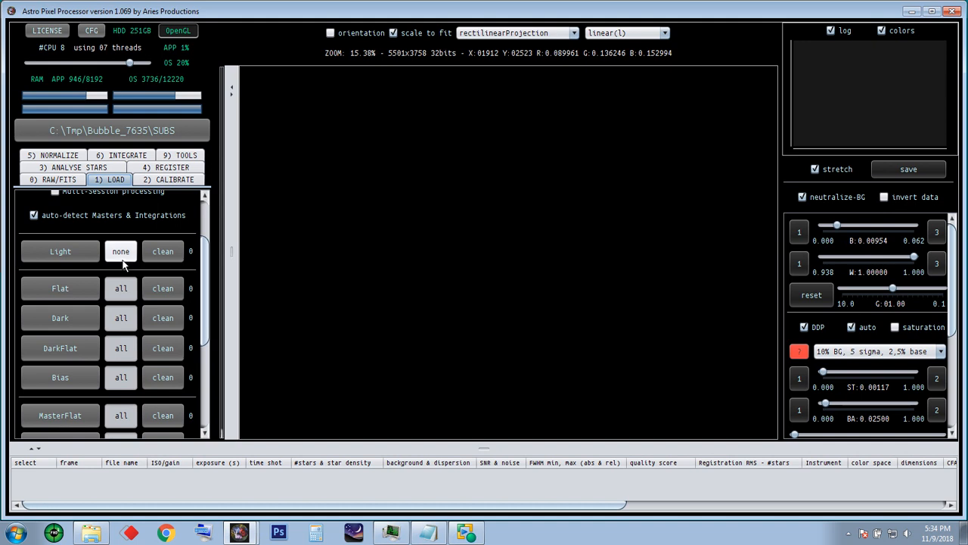
left_click_drag(205, 261, 205, 227)
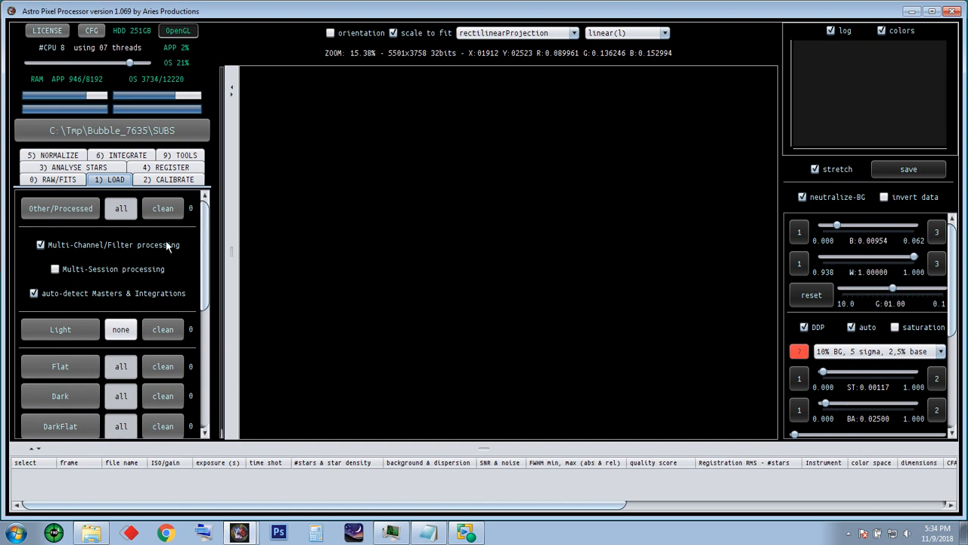
Load all light frames from the Lights folder's Ha_7635 subfolder and assign them to the Hydrogen-alpha channel
left_click(60, 329)
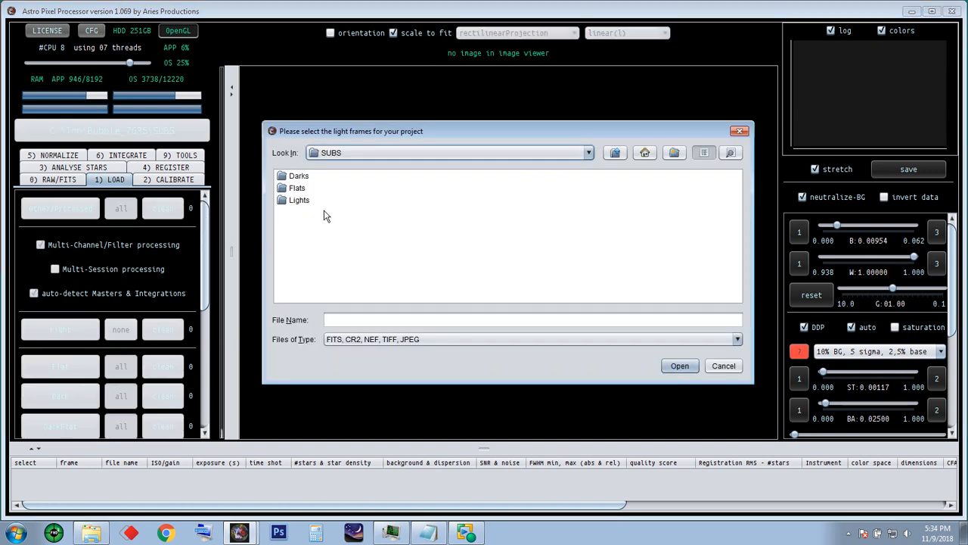
double_click(299, 201)
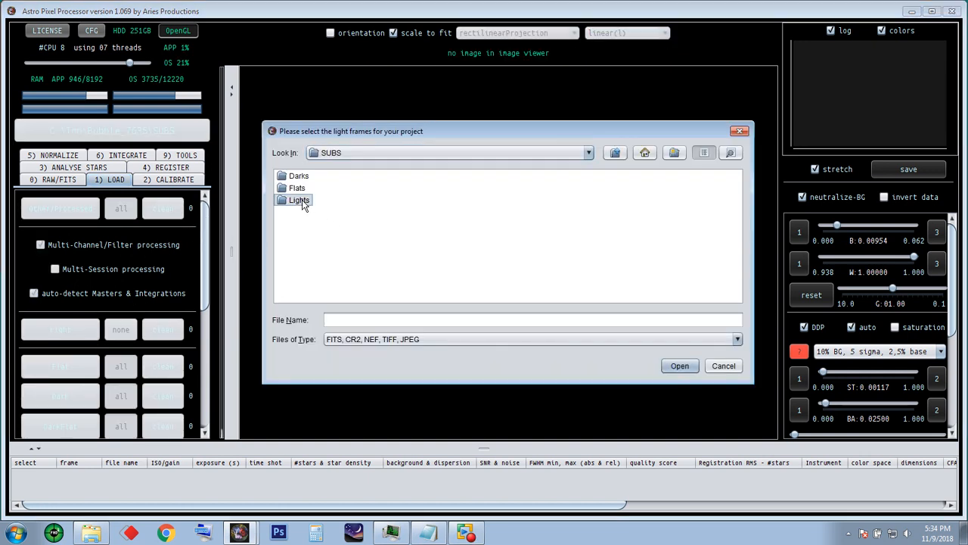
left_click(305, 179)
double_click(304, 176)
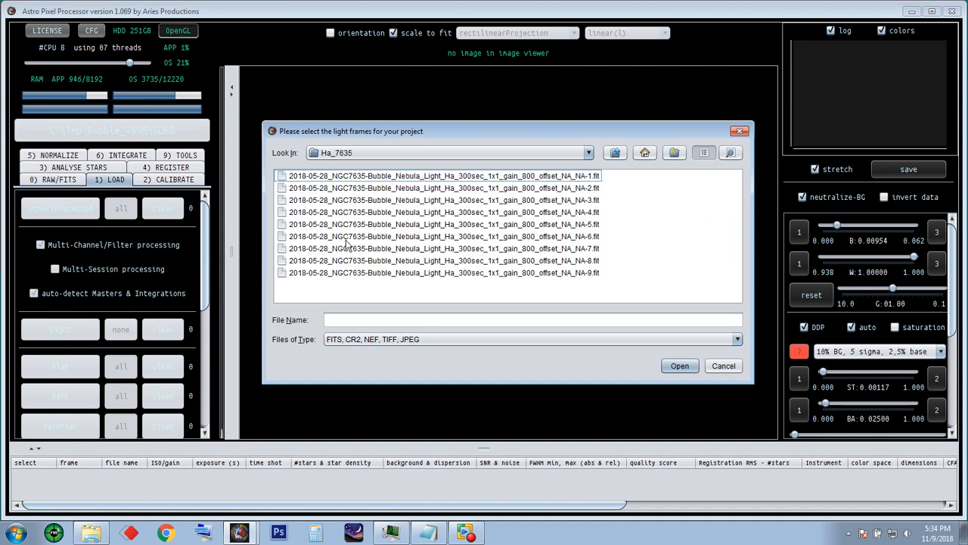
key("ctrl+a")
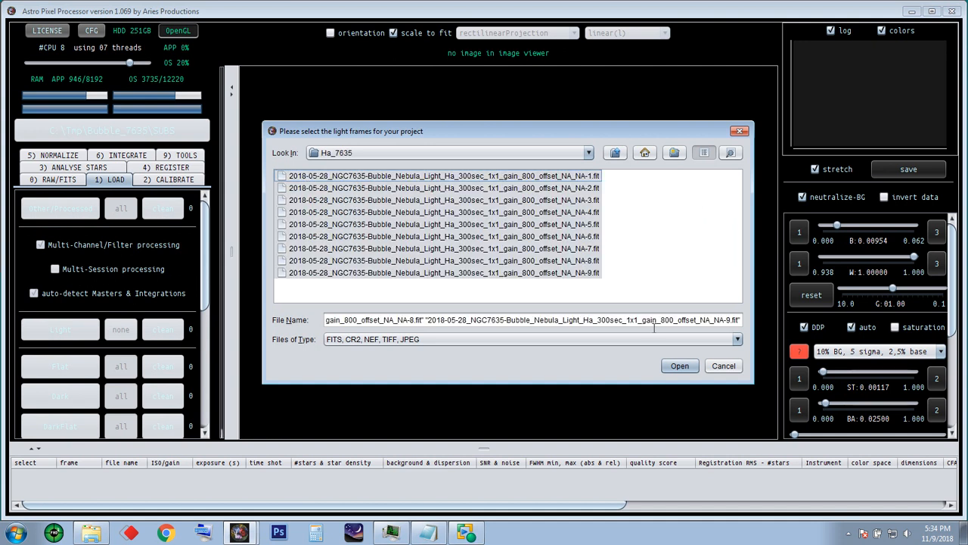
left_click(680, 367)
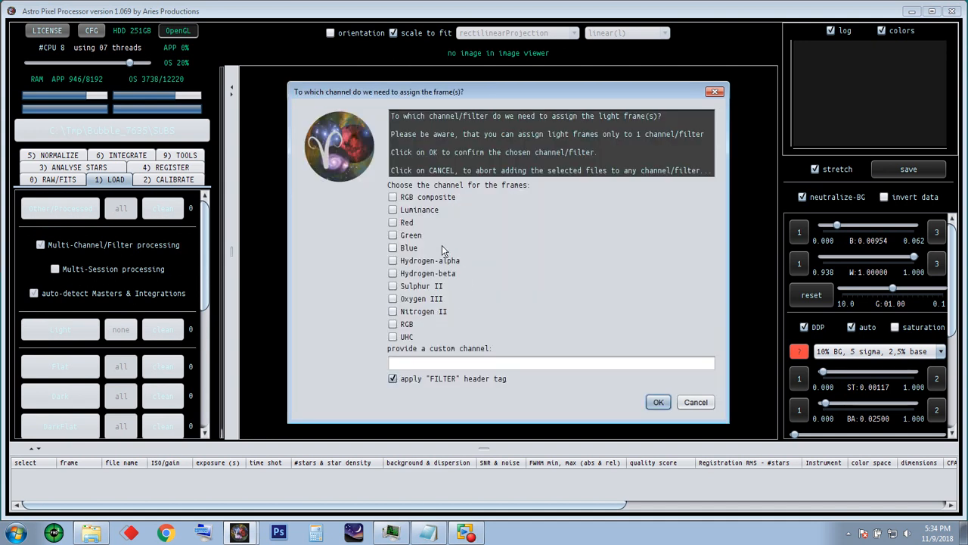
left_click(413, 262)
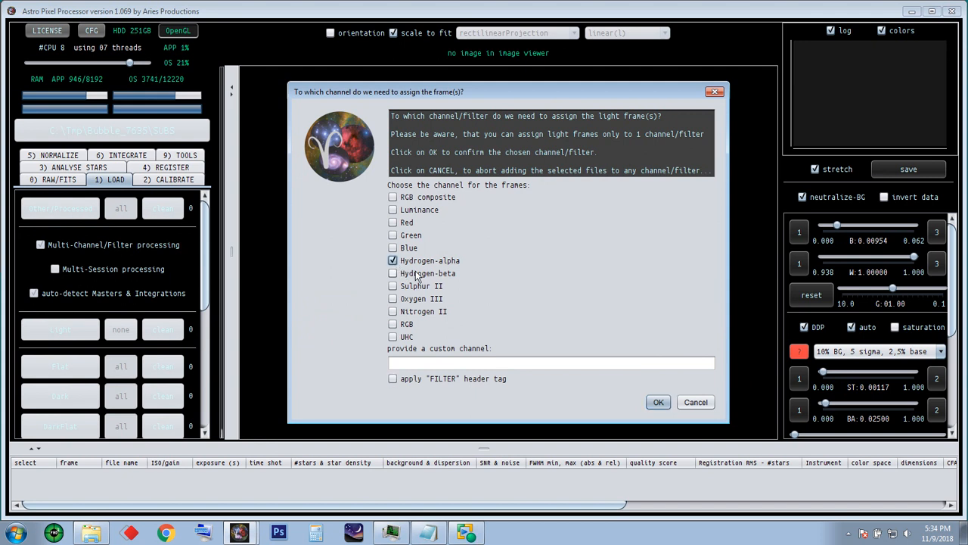
left_click(658, 401)
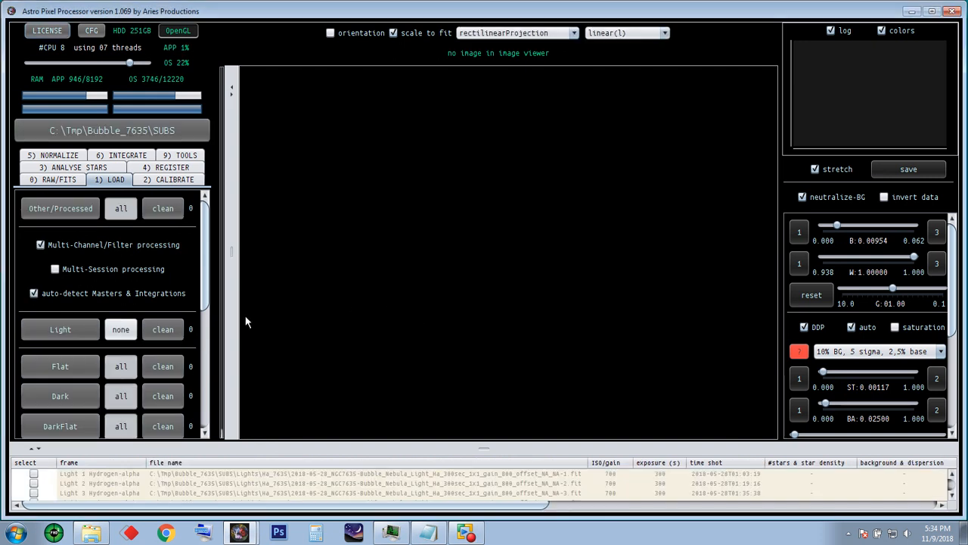
Load all light frames from the OIII_7635 folder and assign them to the Oxygen III channel
left_click(83, 330)
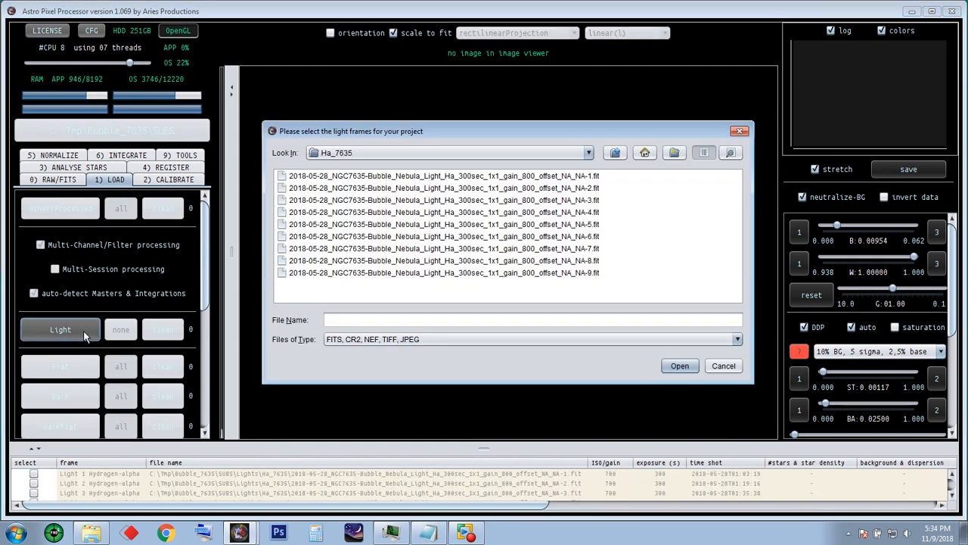
left_click(615, 152)
double_click(317, 188)
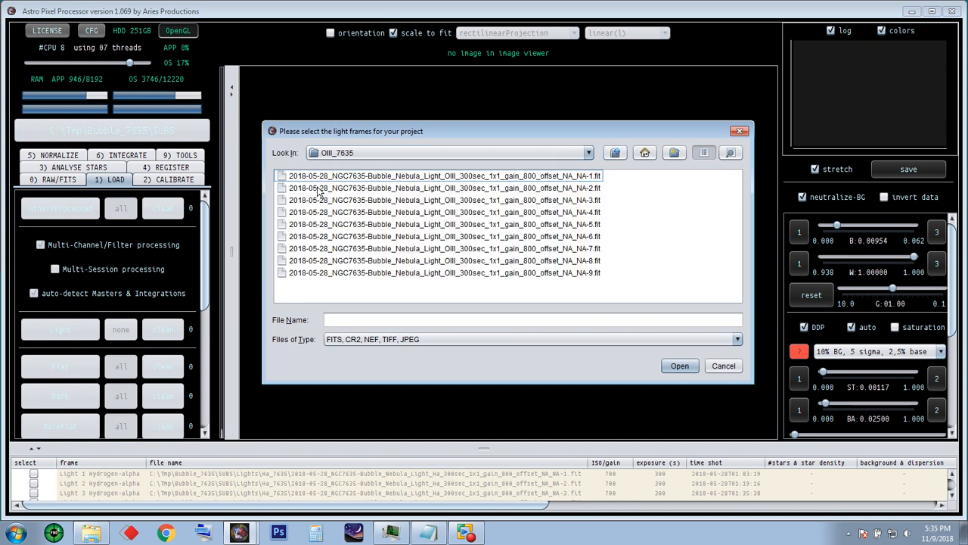
left_click(320, 175)
key("ctrl+a")
left_click(672, 366)
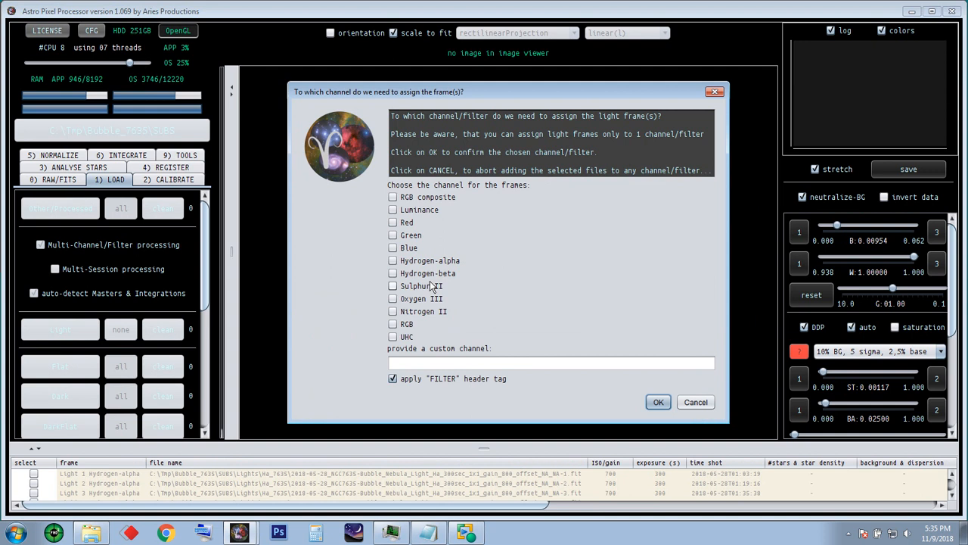
left_click(393, 299)
left_click(393, 378)
left_click(660, 407)
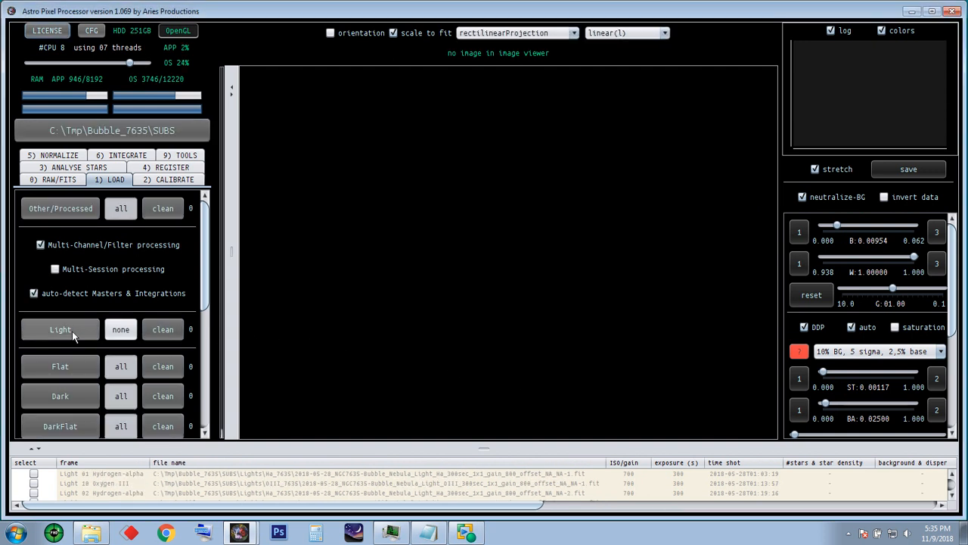
Load all light frames from the SII_7635 folder and assign them to the Sulphur II channel
left_click(61, 330)
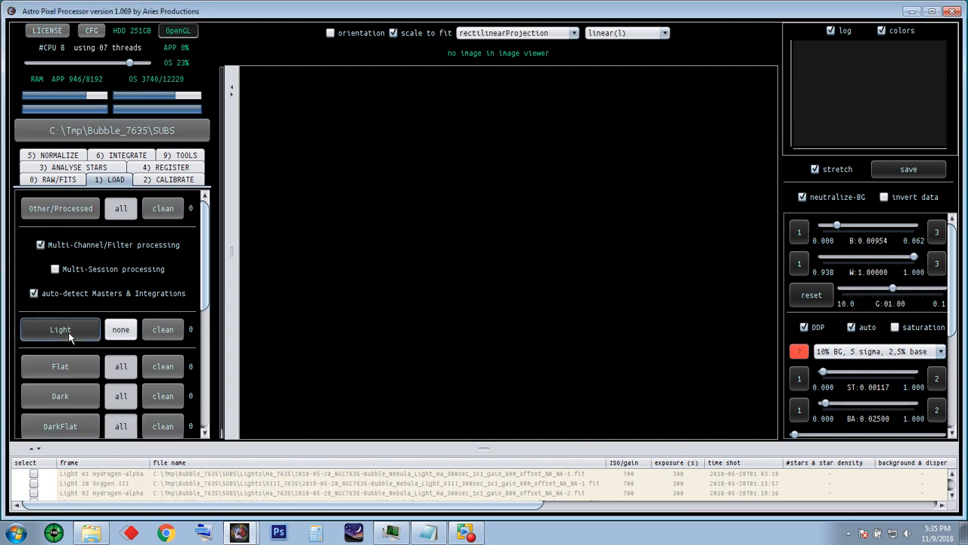
left_click(615, 152)
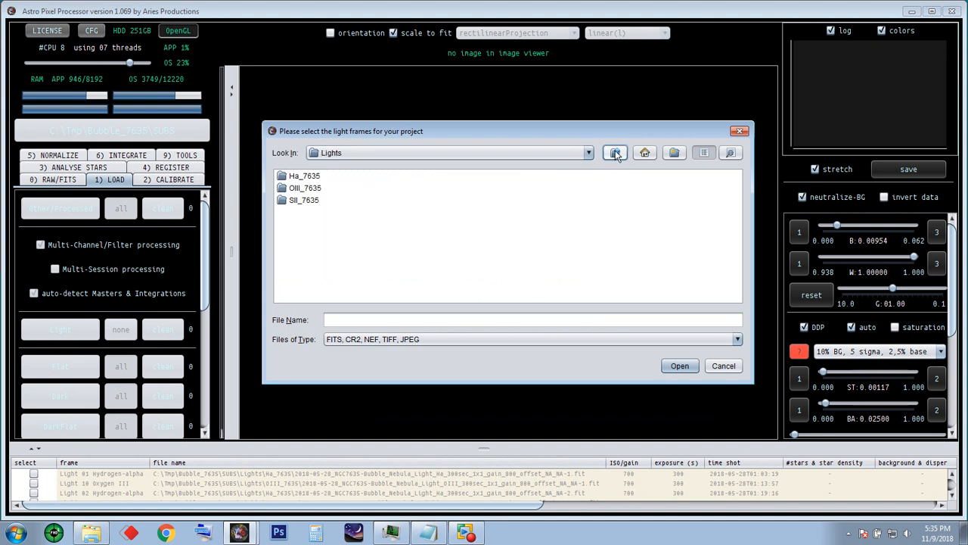
double_click(309, 201)
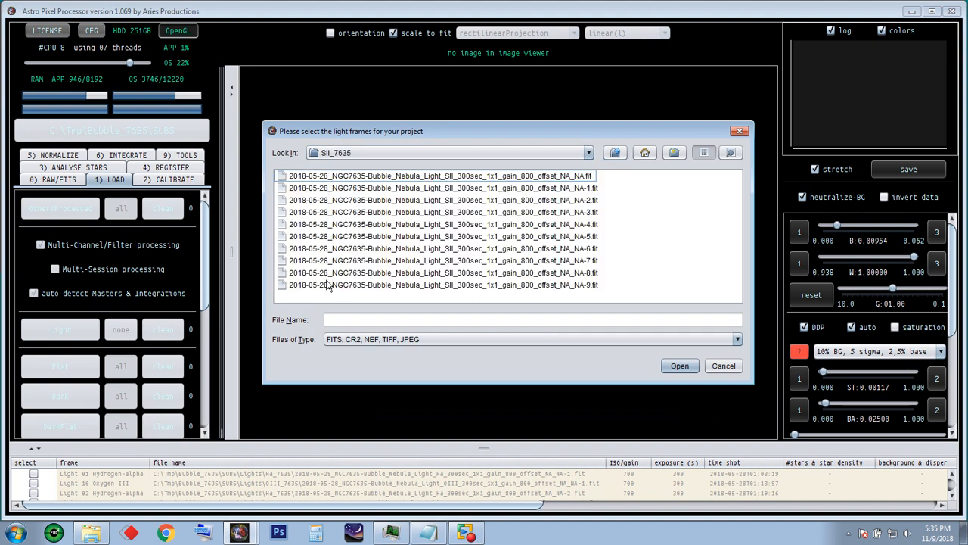
left_click(329, 285, "shift")
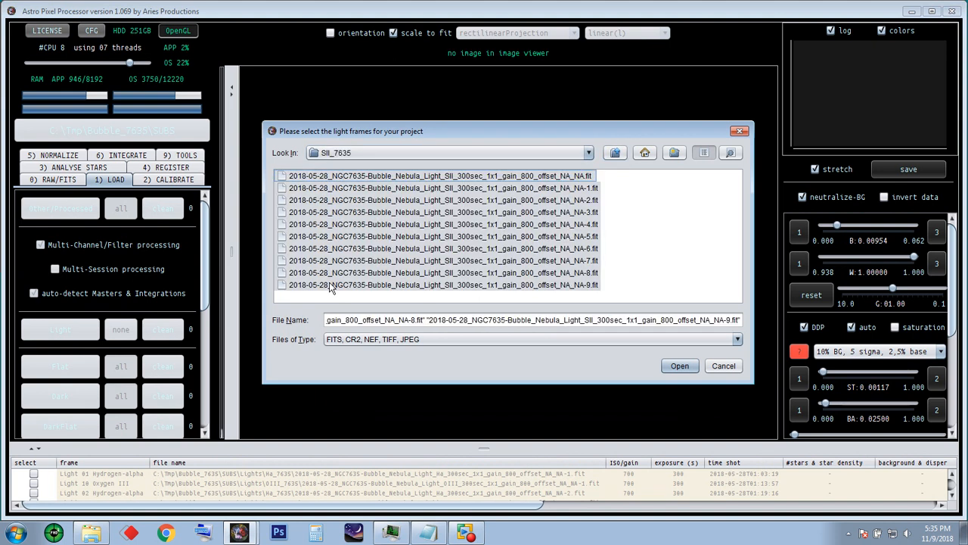
left_click(675, 366)
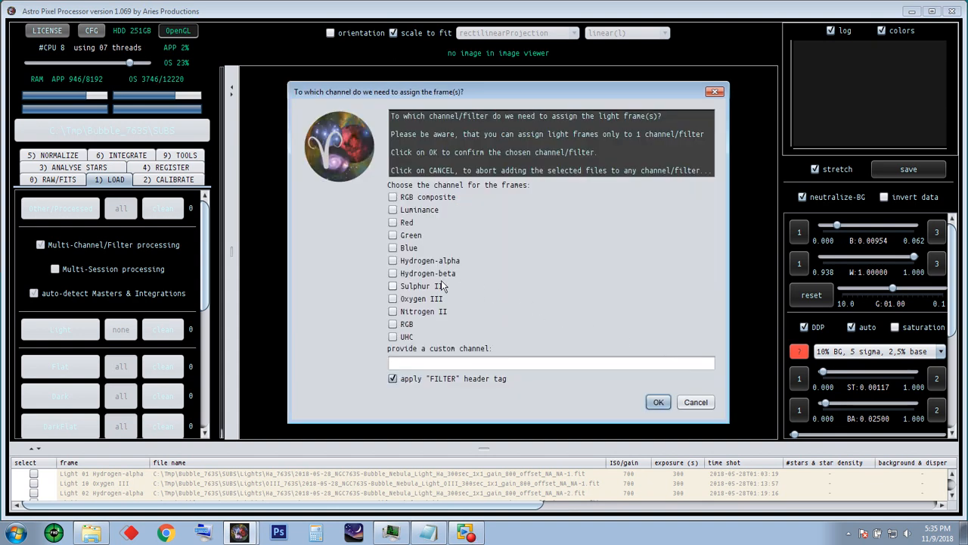
left_click(393, 286)
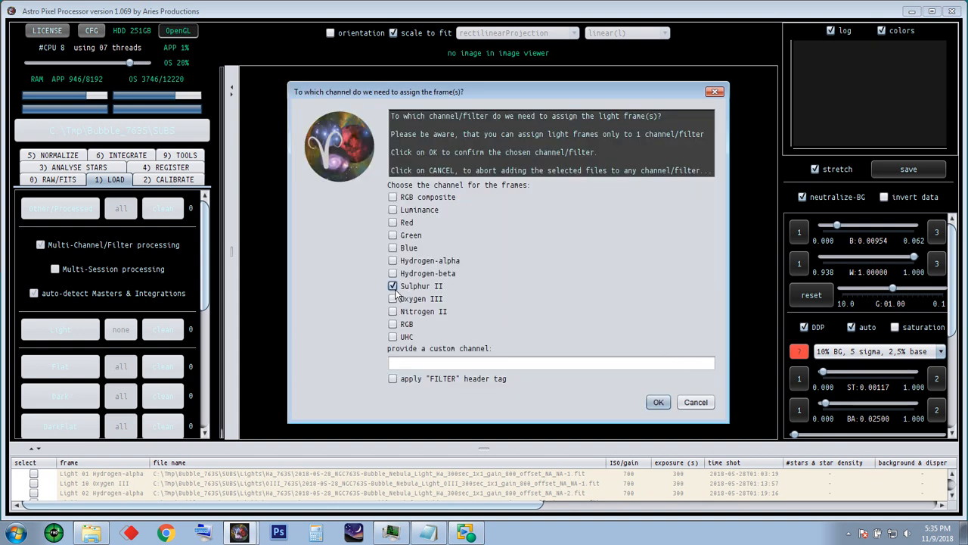
left_click(658, 403)
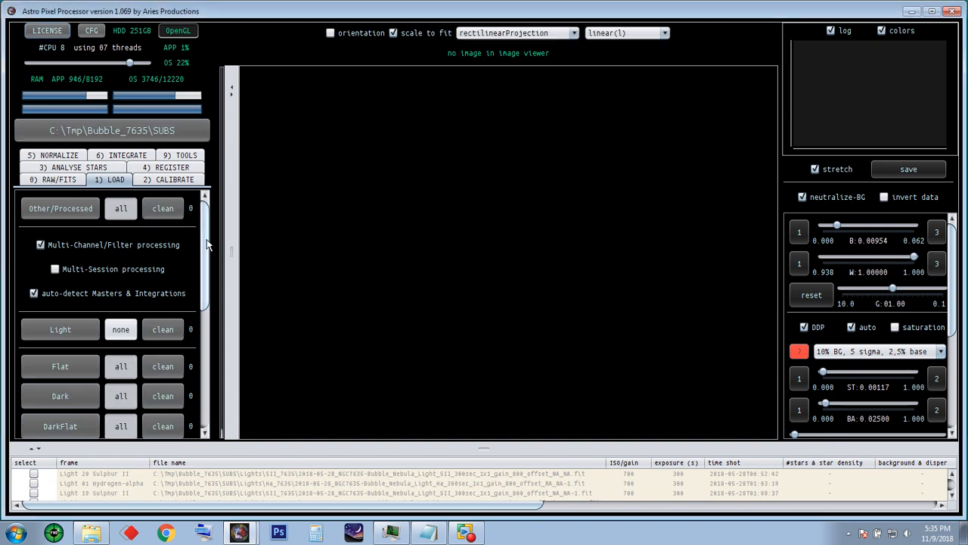
Load all flat frames from the Flats folder's FLT_Ha subfolder in SUBS and assign them to the Hydrogen-alpha channel
left_click_drag(207, 241, 203, 282)
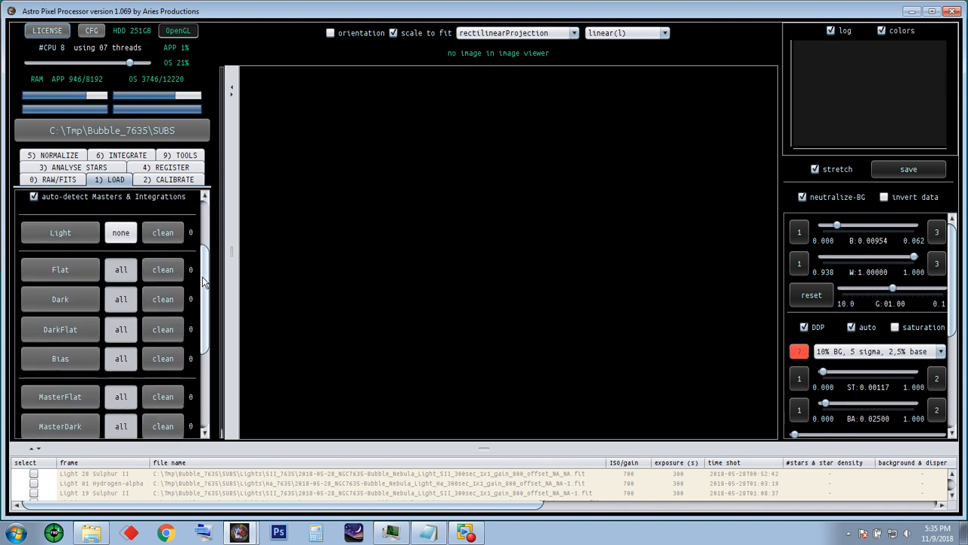
left_click(73, 270)
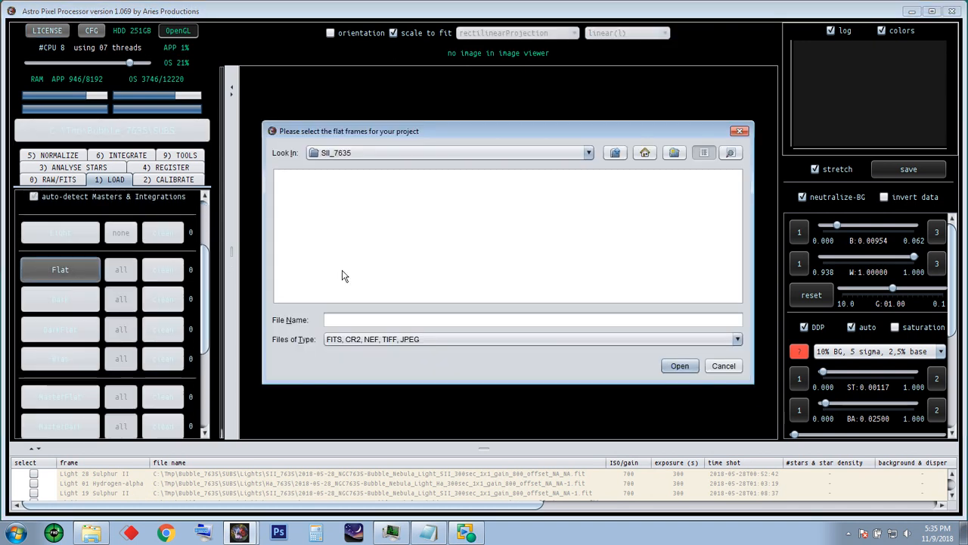
left_click(615, 153)
left_click(615, 154)
left_click(614, 154)
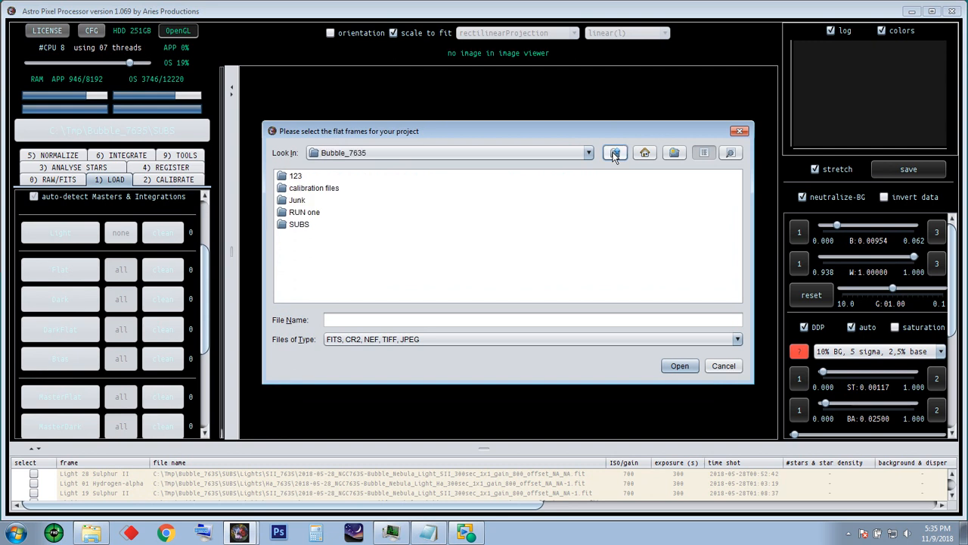
left_click(299, 226)
double_click(299, 225)
double_click(300, 189)
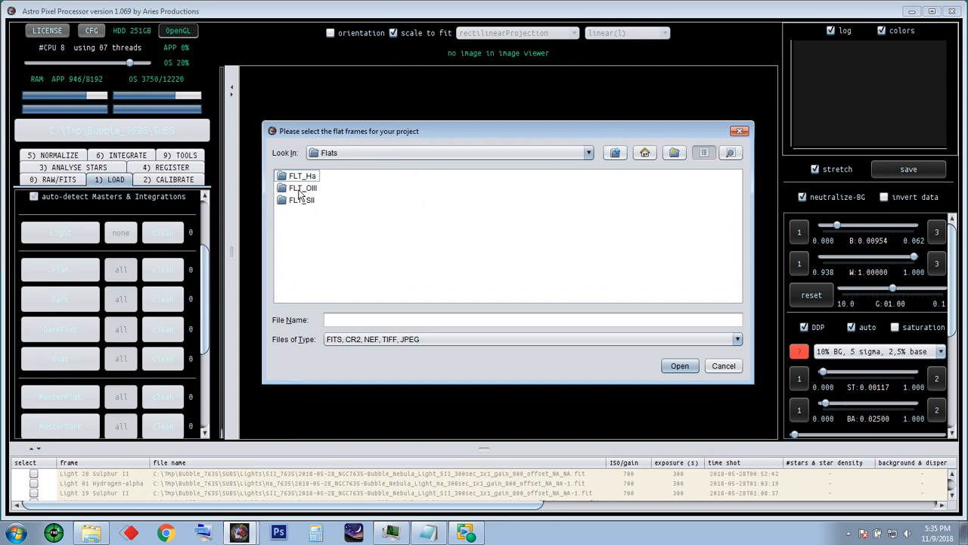
double_click(299, 179)
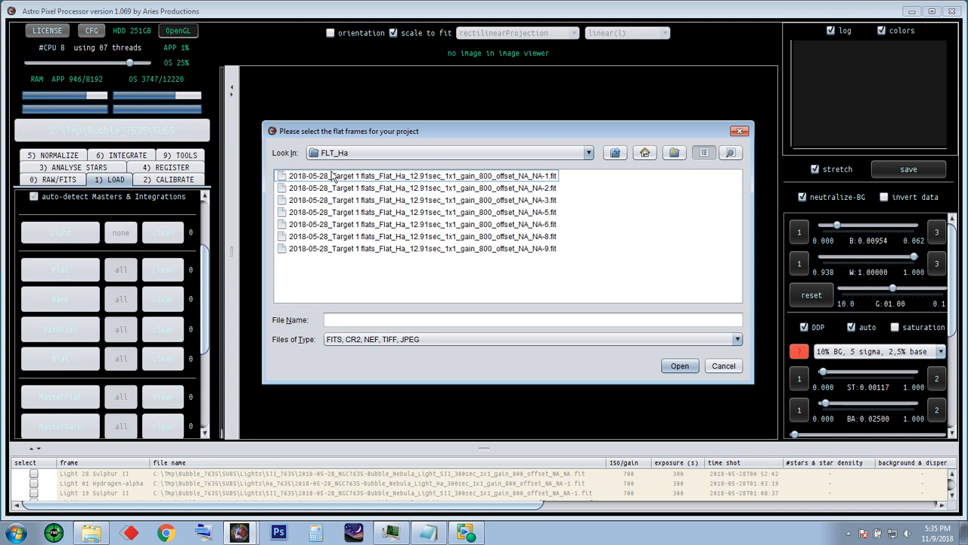
key("ctrl+a")
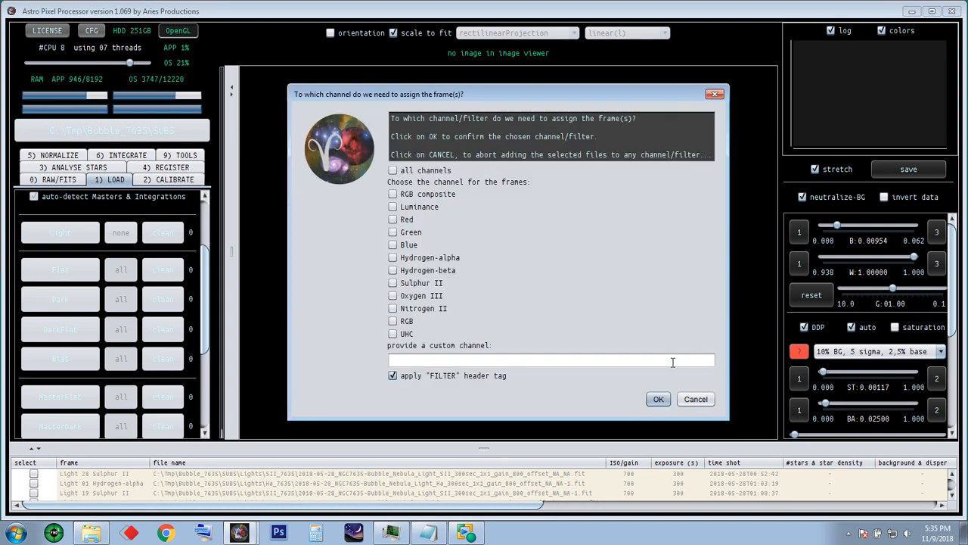
left_click(680, 366)
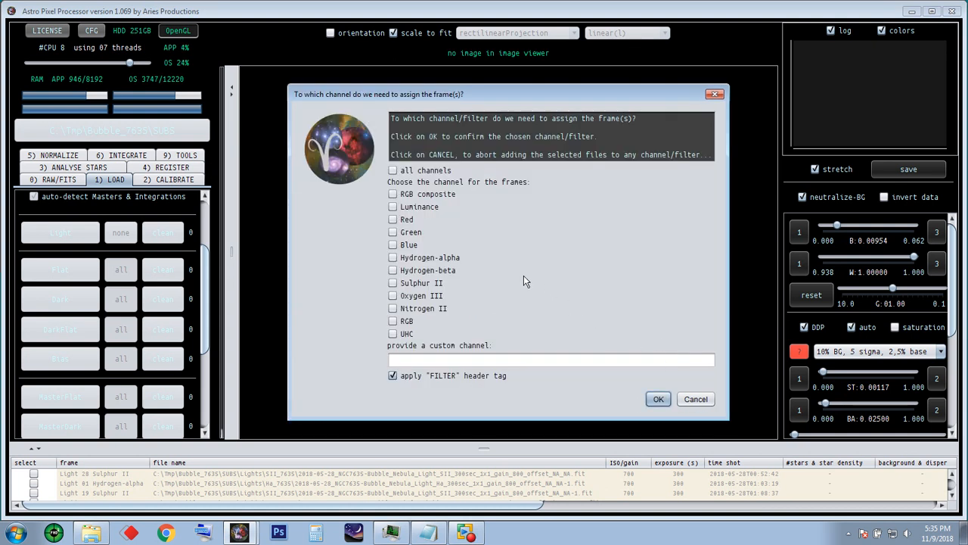
left_click(395, 258)
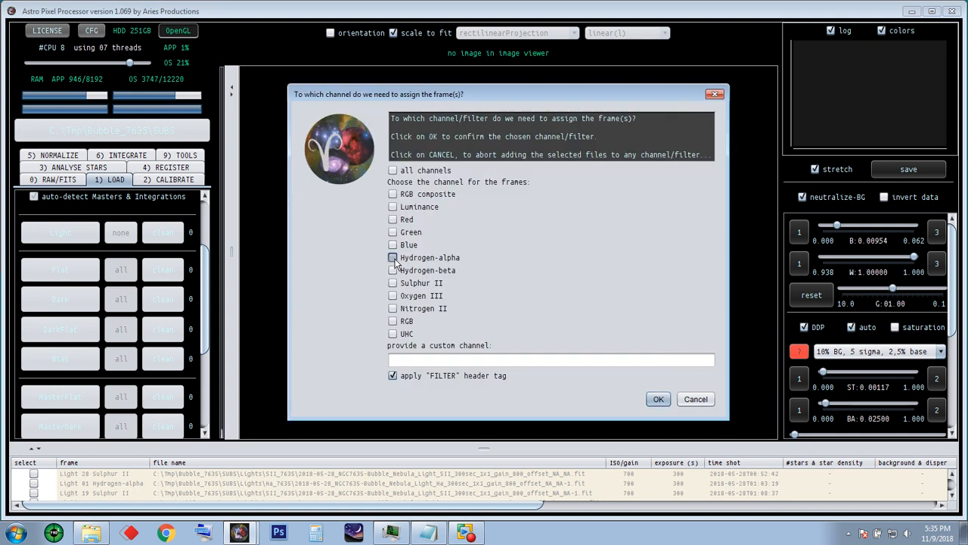
left_click(657, 399)
Load all flat frames from the FLT_OIII folder and assign them to the Oxygen III channel
left_click(77, 269)
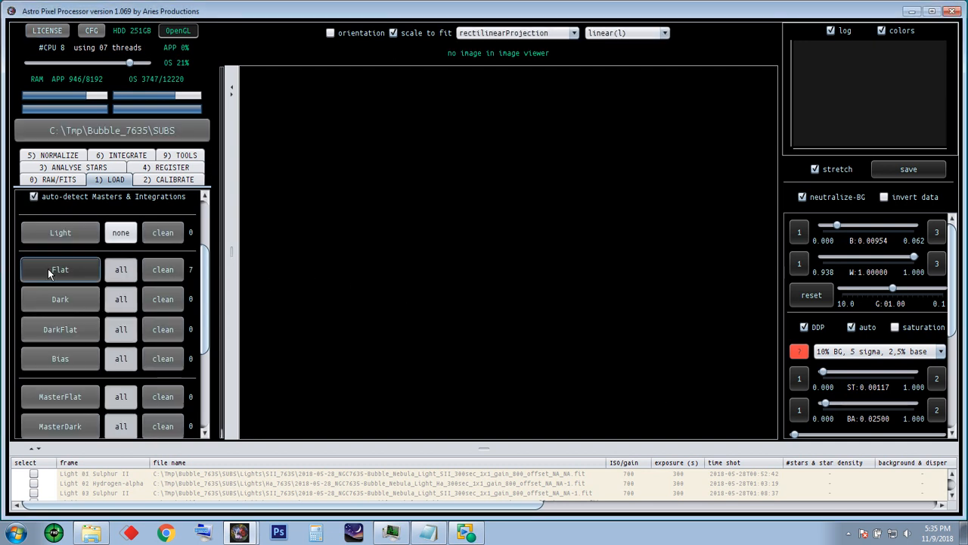
left_click(615, 153)
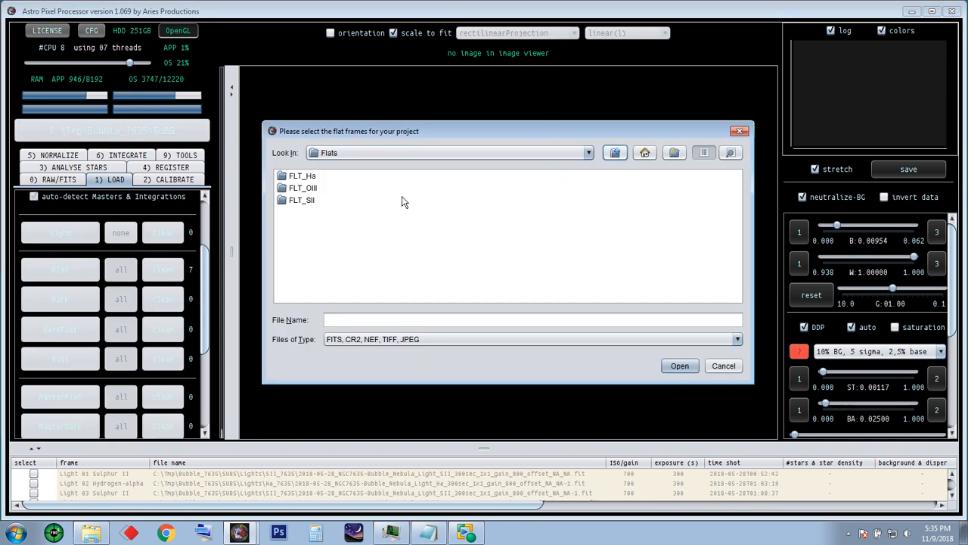
double_click(304, 189)
key("ctrl+a")
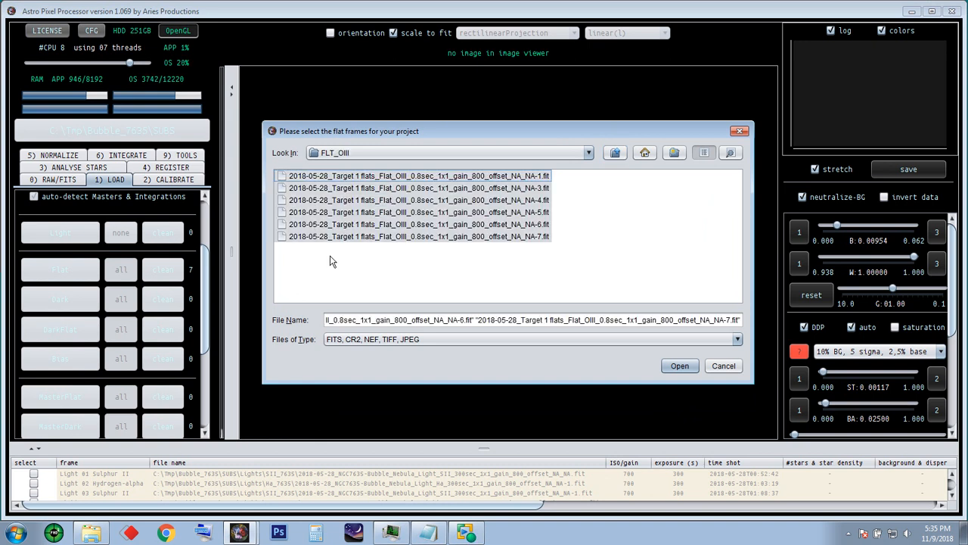
left_click(679, 365)
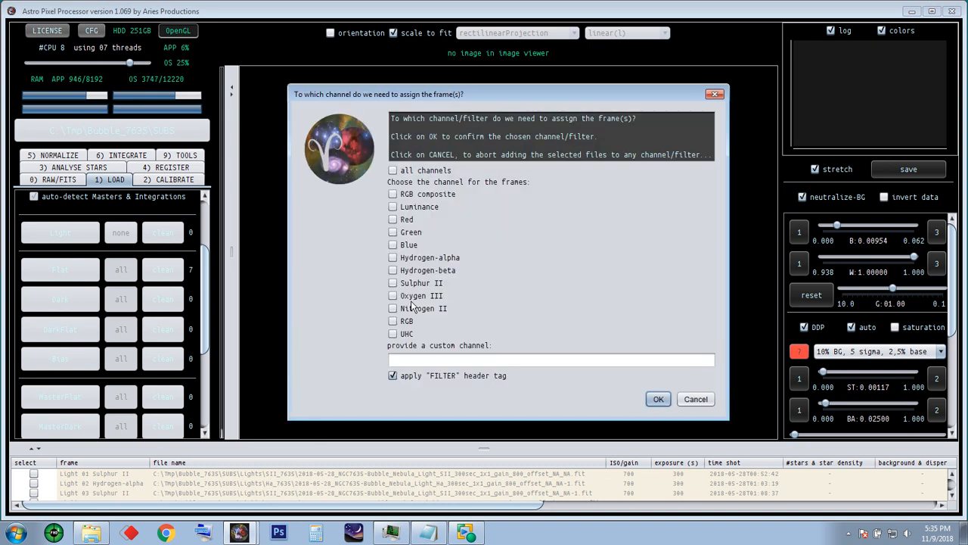
left_click(392, 296)
left_click(658, 399)
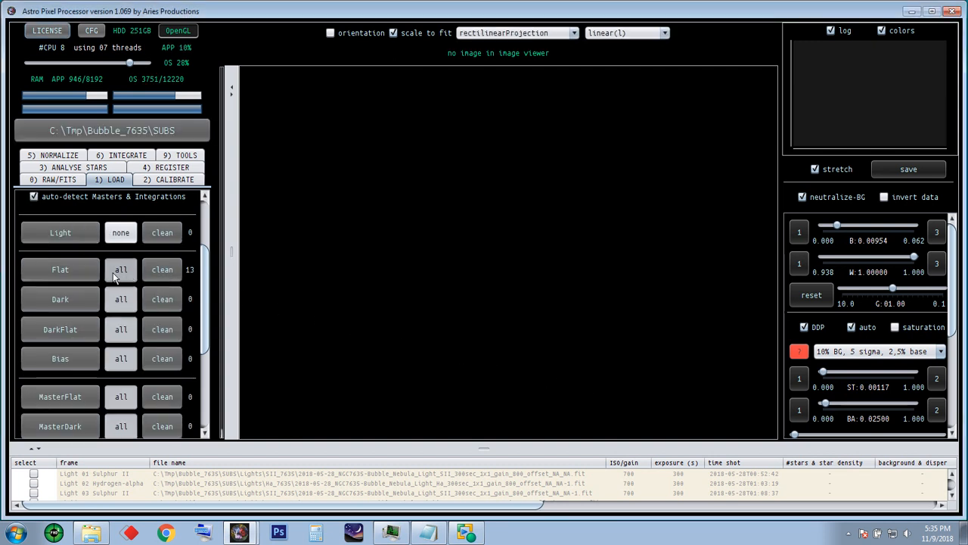
Load all flat frames from the FLT_SII folder and assign them to the Sulphur II channel
left_click(60, 269)
left_click(615, 154)
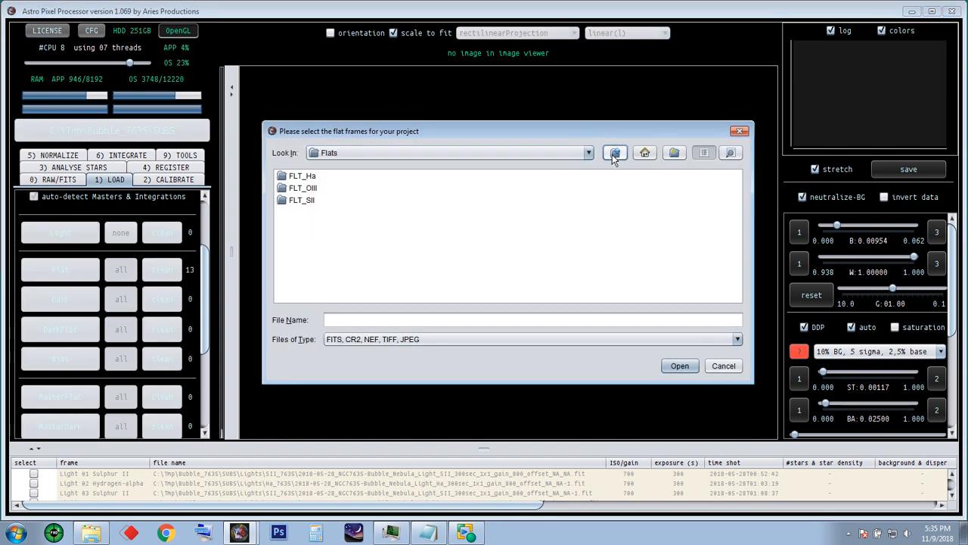
double_click(305, 200)
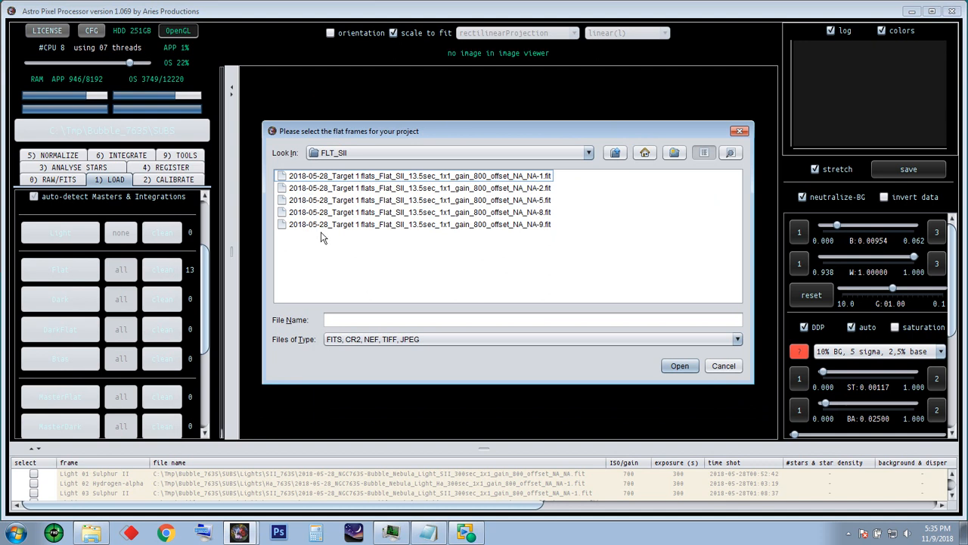
key("ctrl+a")
left_click(677, 367)
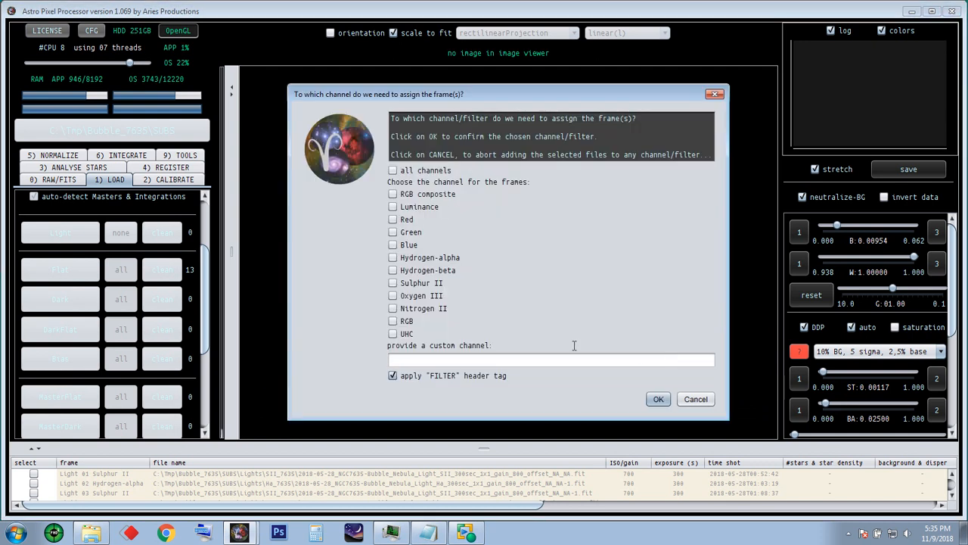
left_click(393, 283)
left_click(392, 375)
key("Return")
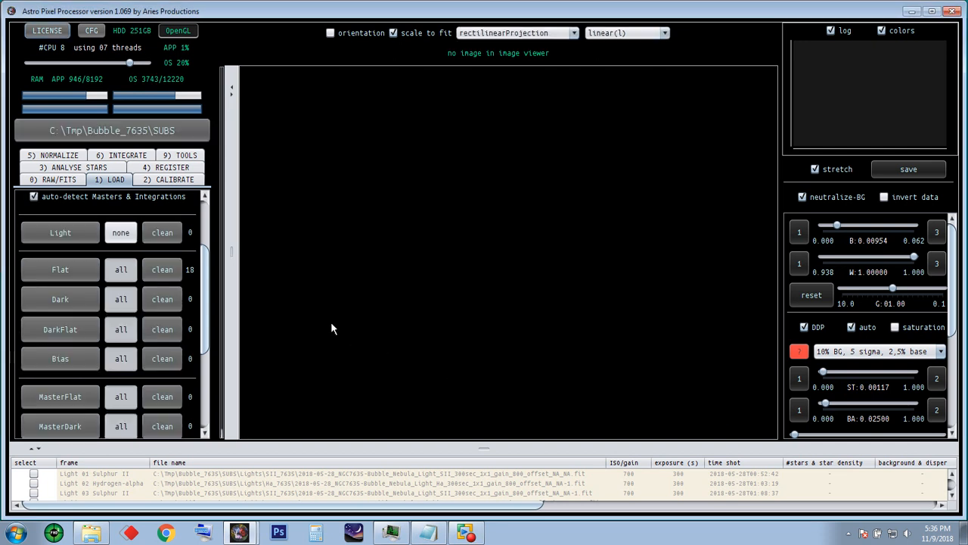
Load all dark frames from the Darks folder in SUBS and assign them to all channels
scroll(57, 255, "down", 2)
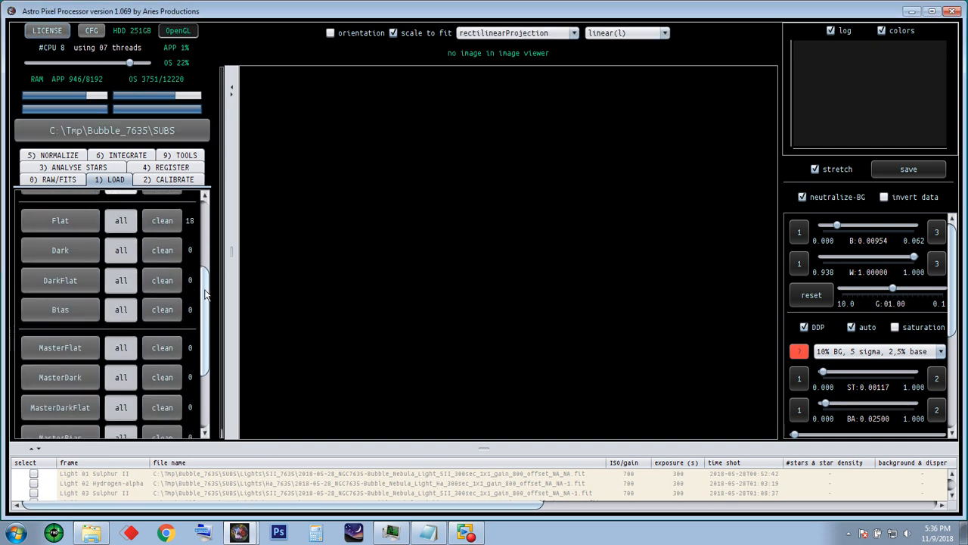
left_click(58, 256)
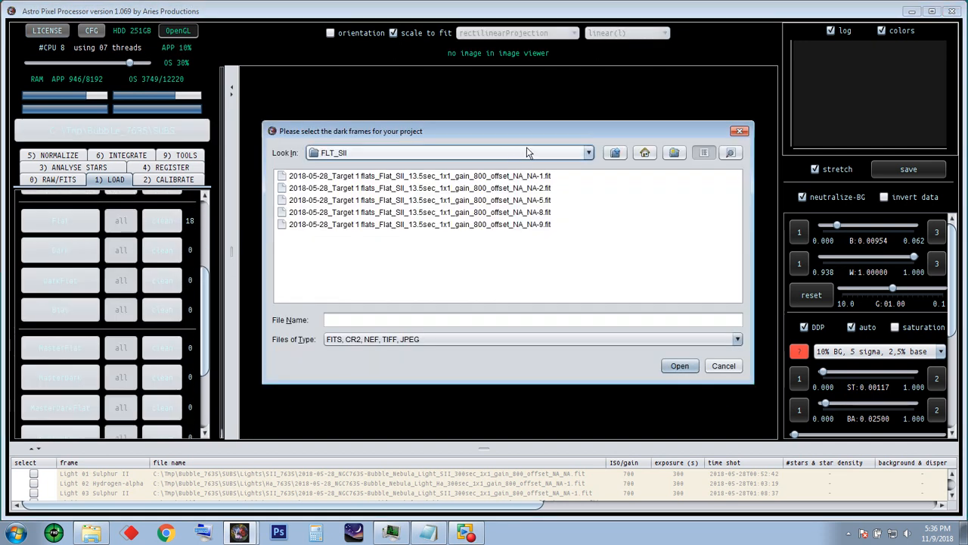
left_click(614, 154)
left_click(614, 155)
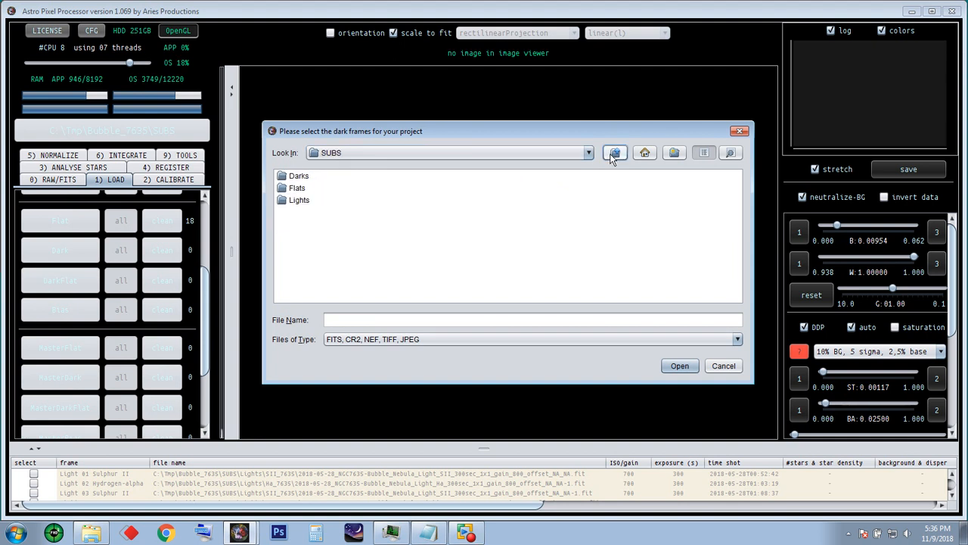
double_click(305, 177)
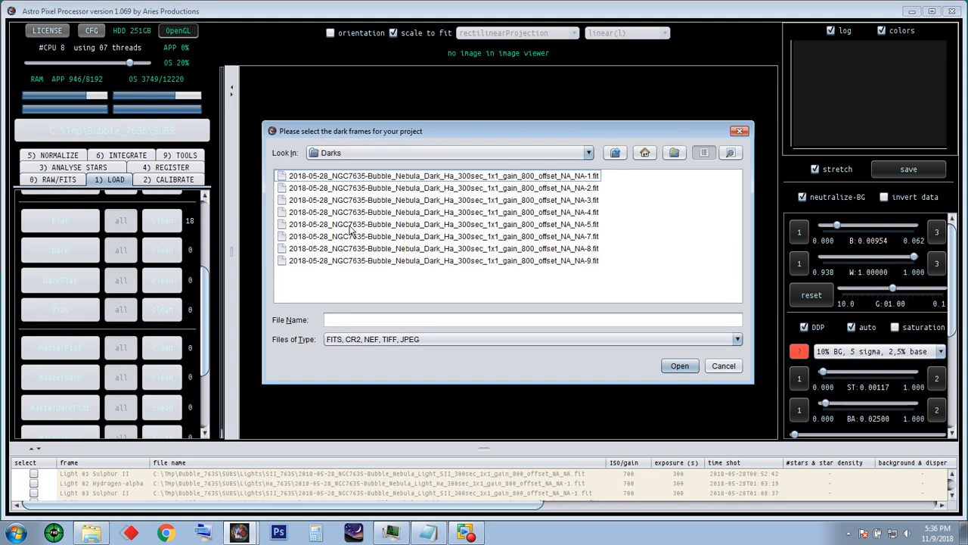
key("ctrl+a")
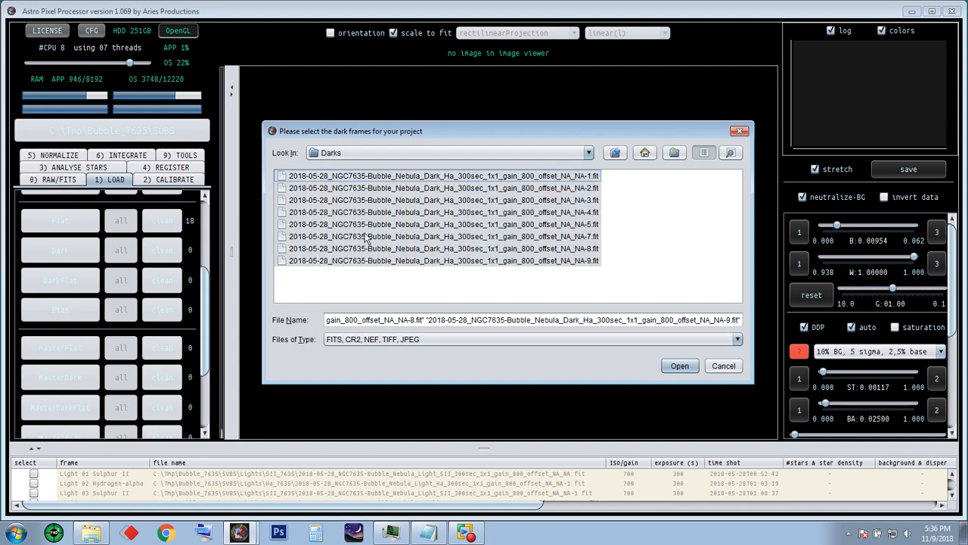
left_click(678, 368)
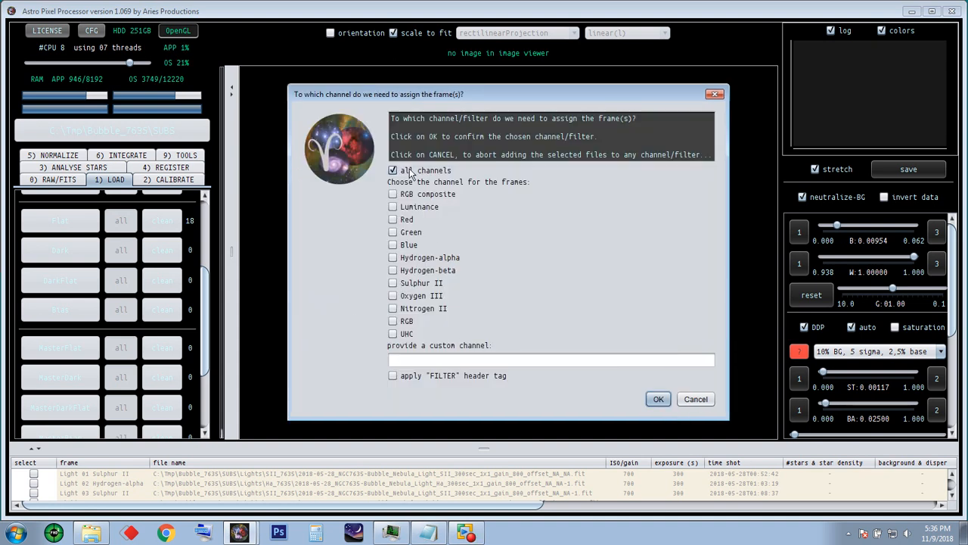
left_click(658, 398)
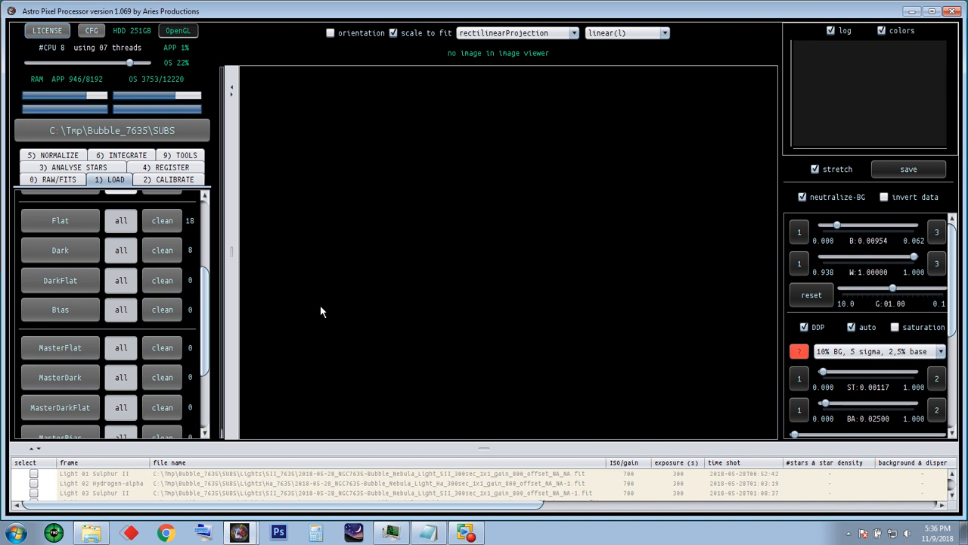
Select all loaded light frames of the three channels for processing
left_click_drag(204, 324, 207, 250)
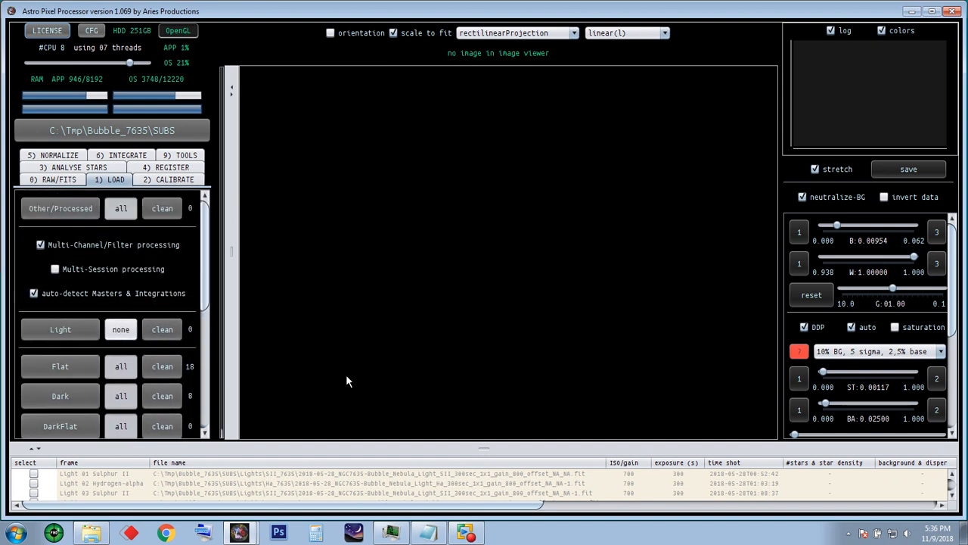
mouse_move(479, 447)
left_mouse_down()
mouse_move(482, 173)
mouse_move(467, 451)
left_mouse_up()
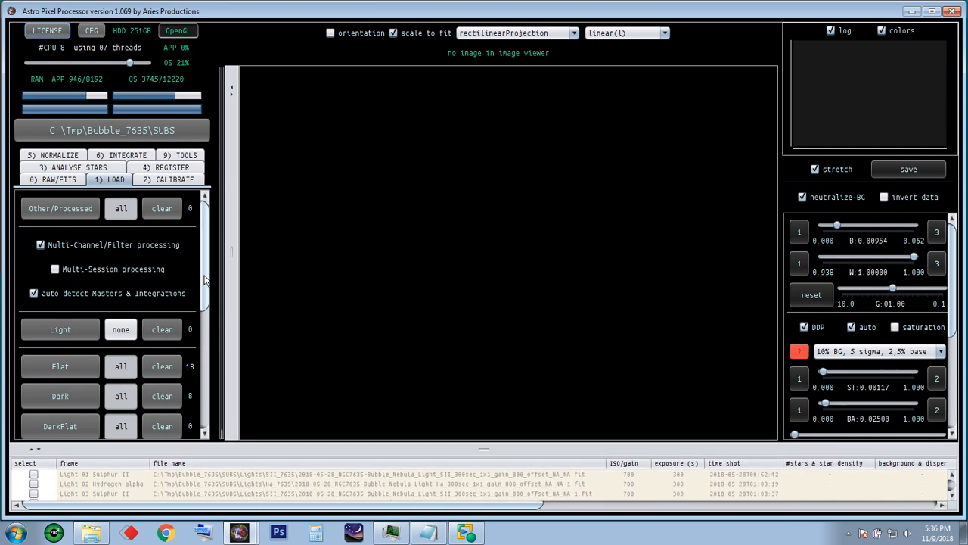
scroll(206, 301, "down", 2)
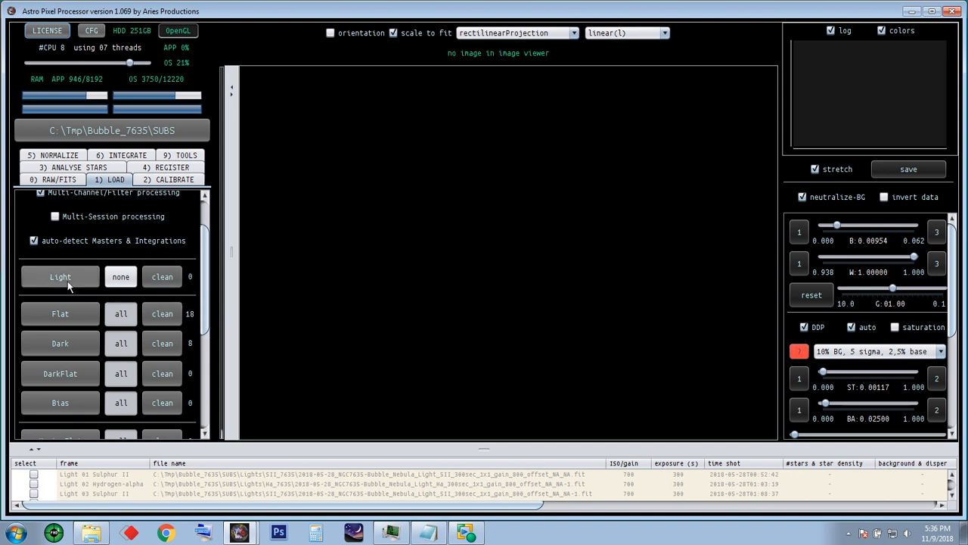
left_click(115, 280)
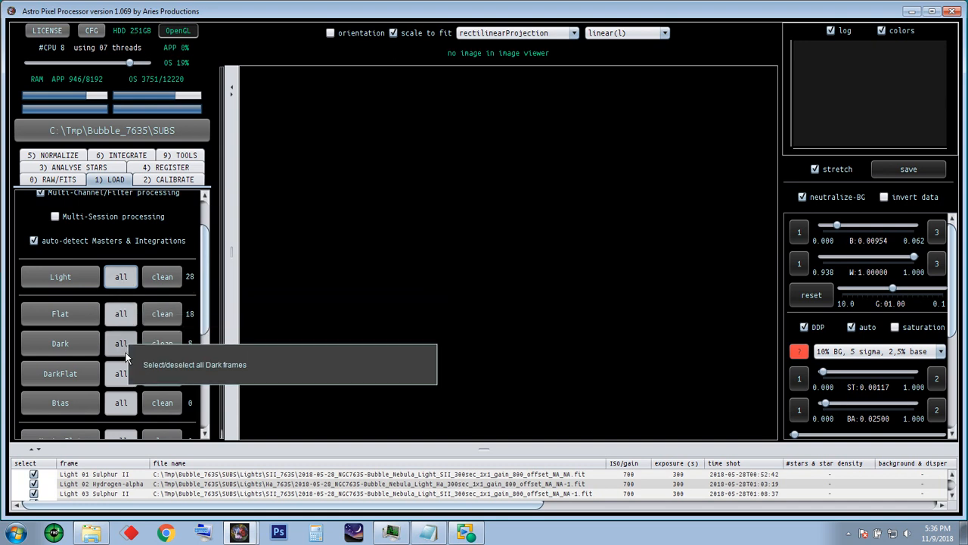
mouse_move(205, 265)
left_mouse_down()
mouse_move(204, 346)
mouse_move(206, 259)
left_mouse_up()
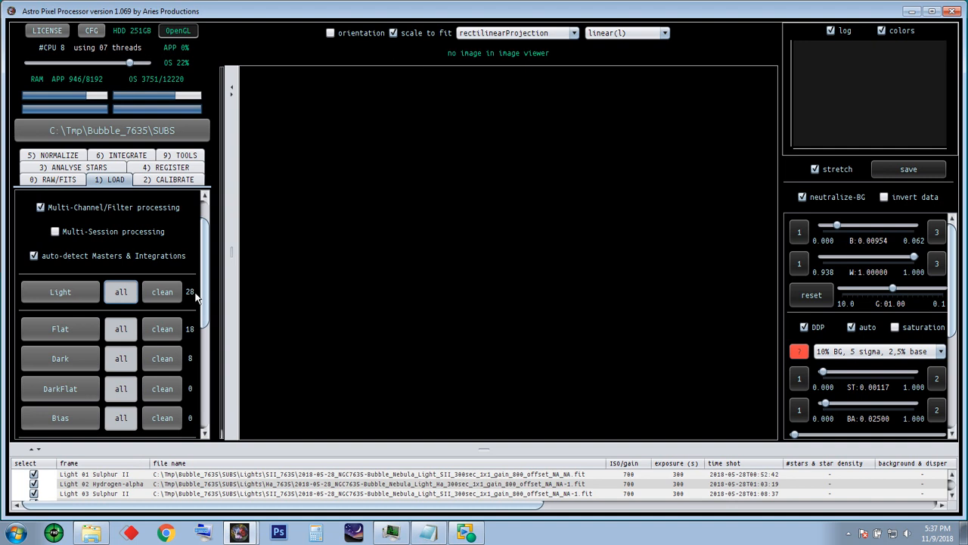
scroll(195, 297, "down", 5)
scroll(208, 284, "up", 7)
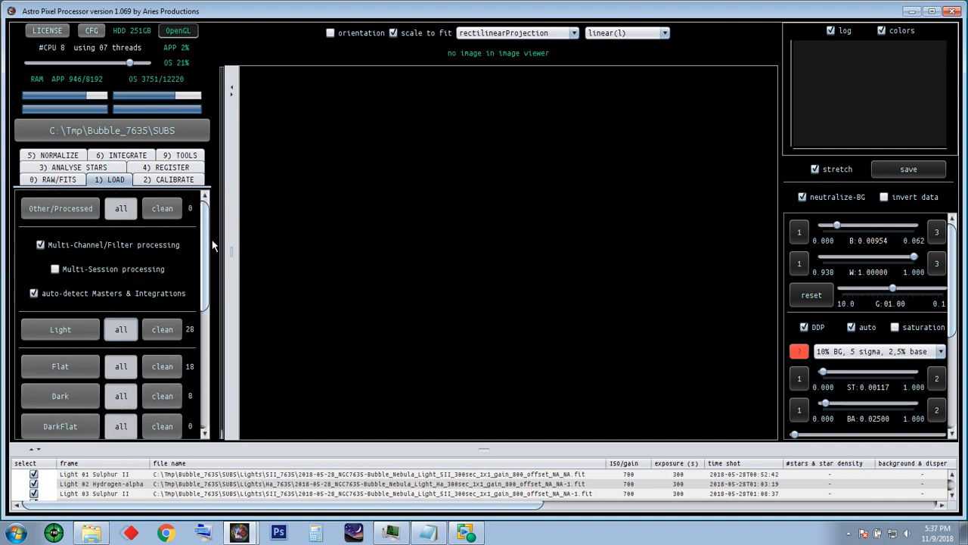
In the calibration settings, set the outlier rejection for the MasterDark to no rejection
left_click(175, 181)
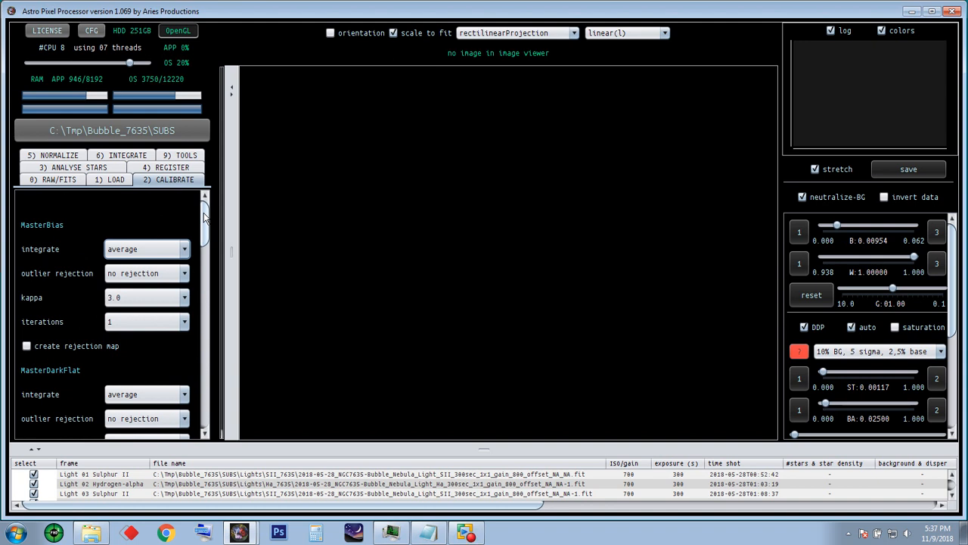
left_click_drag(204, 218, 205, 283)
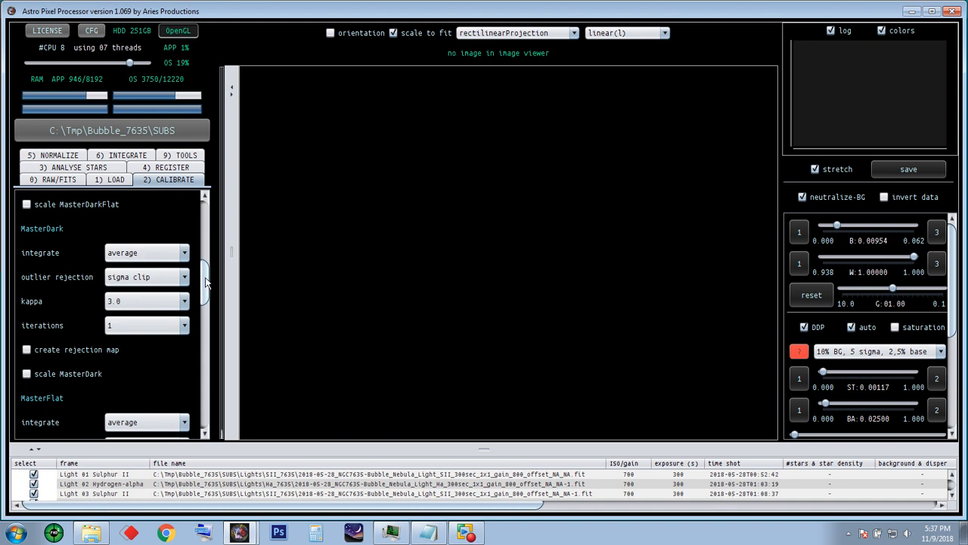
left_click_drag(206, 282, 205, 310)
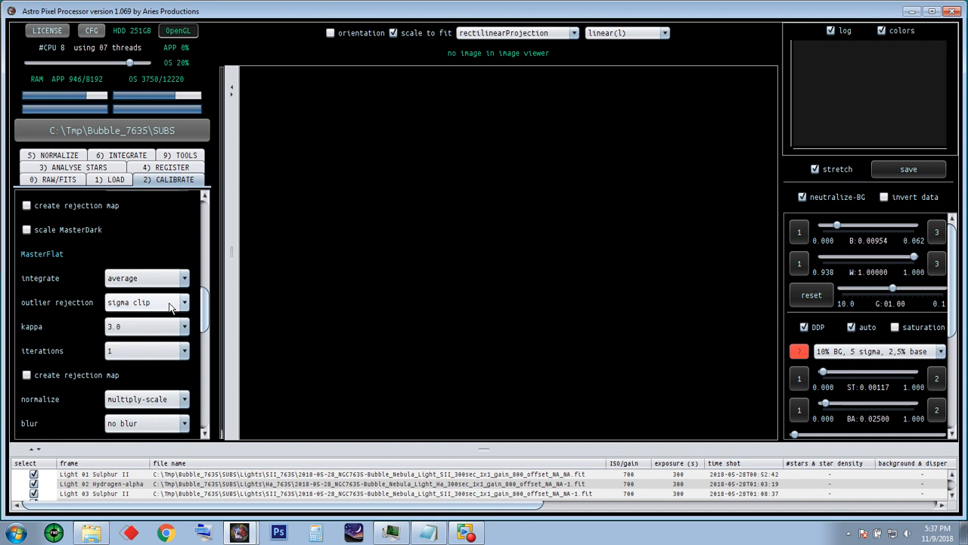
left_click_drag(205, 312, 203, 278)
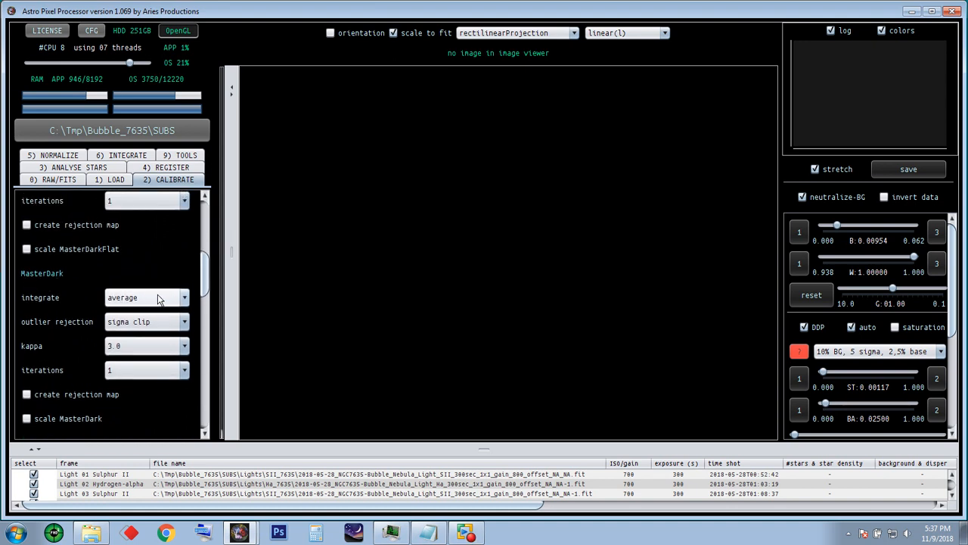
left_click(185, 324)
left_click(165, 335)
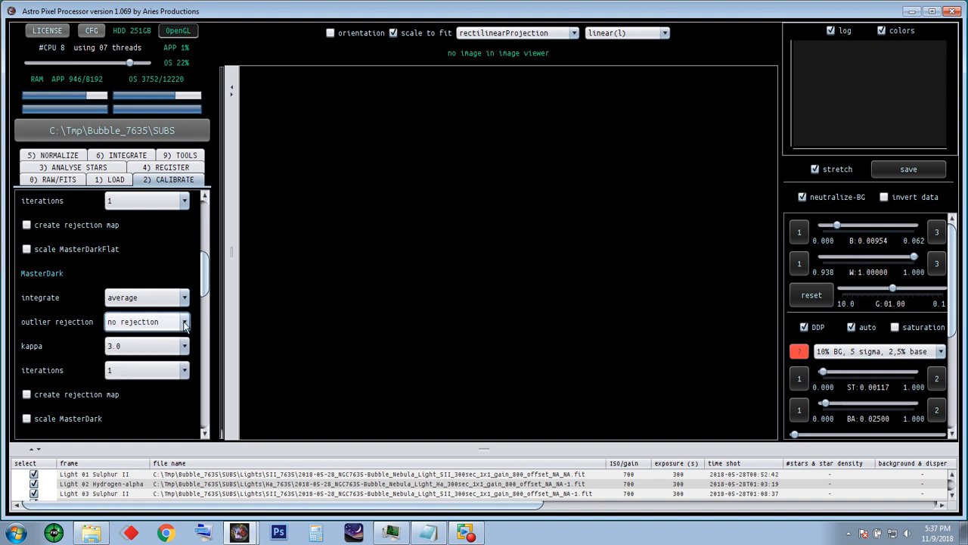
Set the MasterDark outlier rejection to sigma clip, and choose average integration with sigma clip rejection for the MasterFlat
left_click(163, 329)
left_click(151, 350)
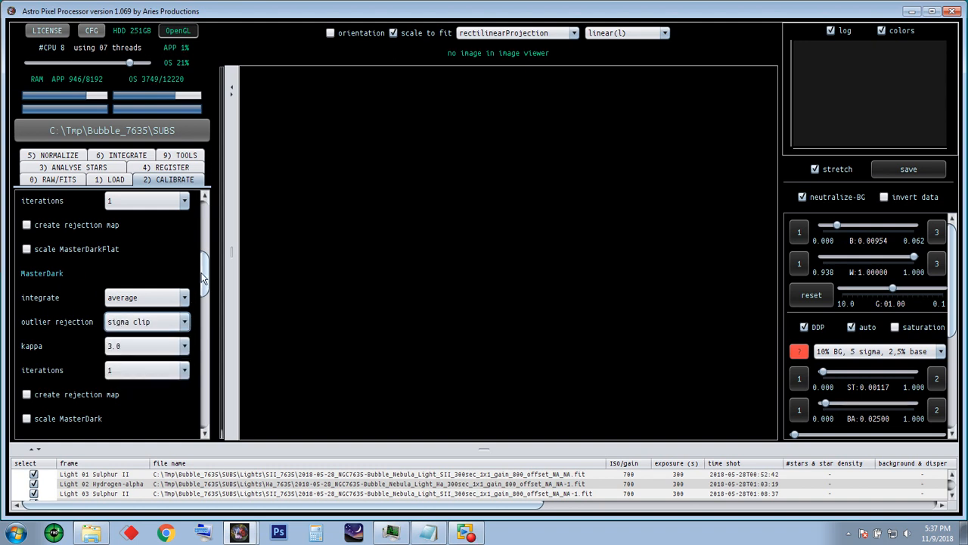
left_click_drag(205, 280, 204, 316)
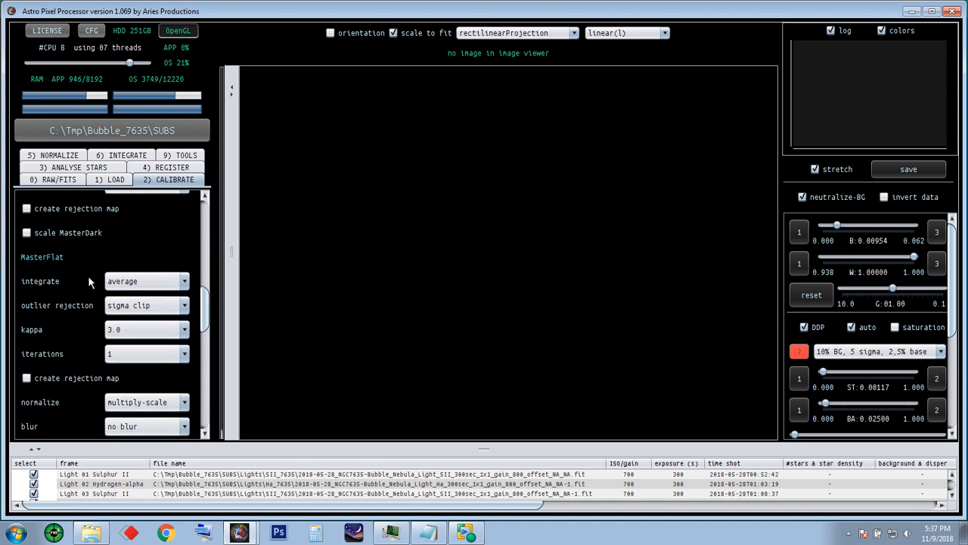
left_click(182, 280)
left_click(182, 281)
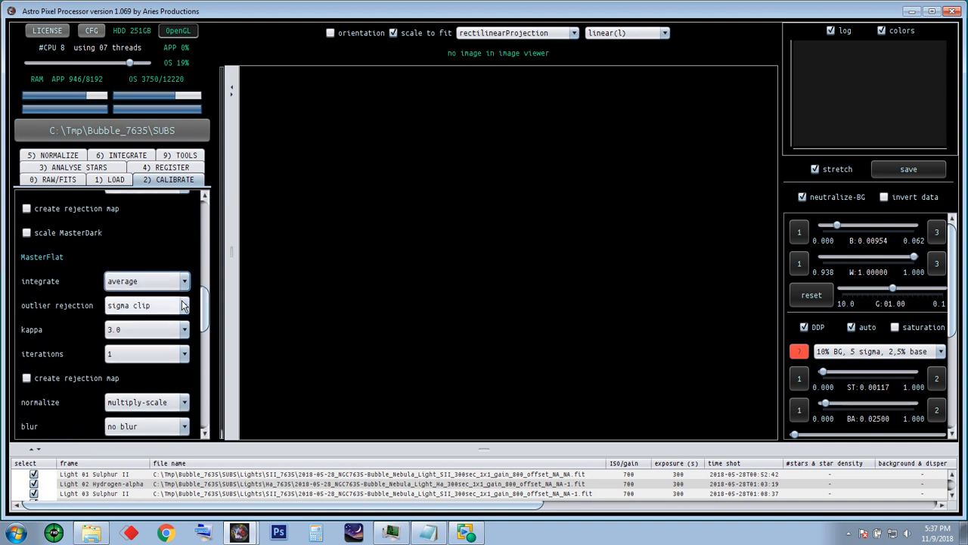
left_click(182, 305)
left_click(154, 333)
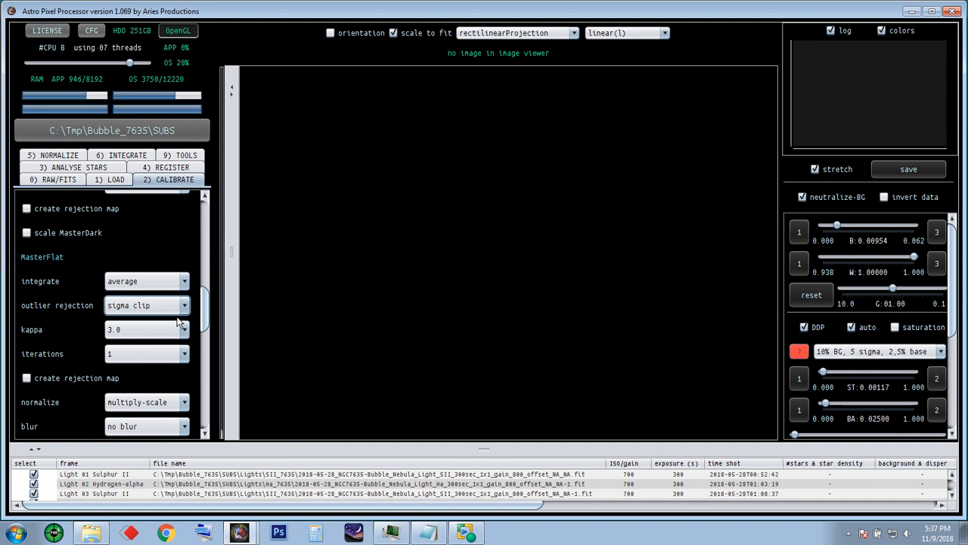
left_click(184, 306)
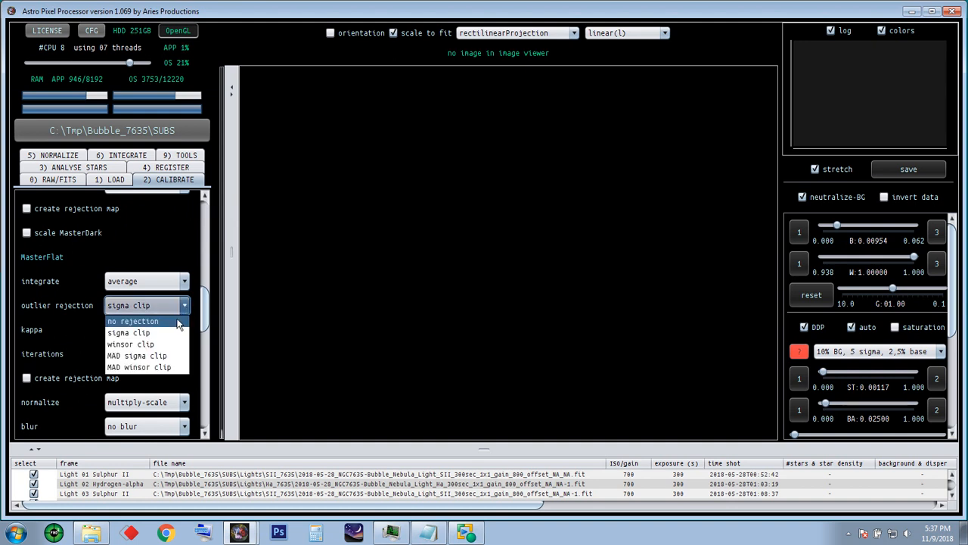
left_click(155, 333)
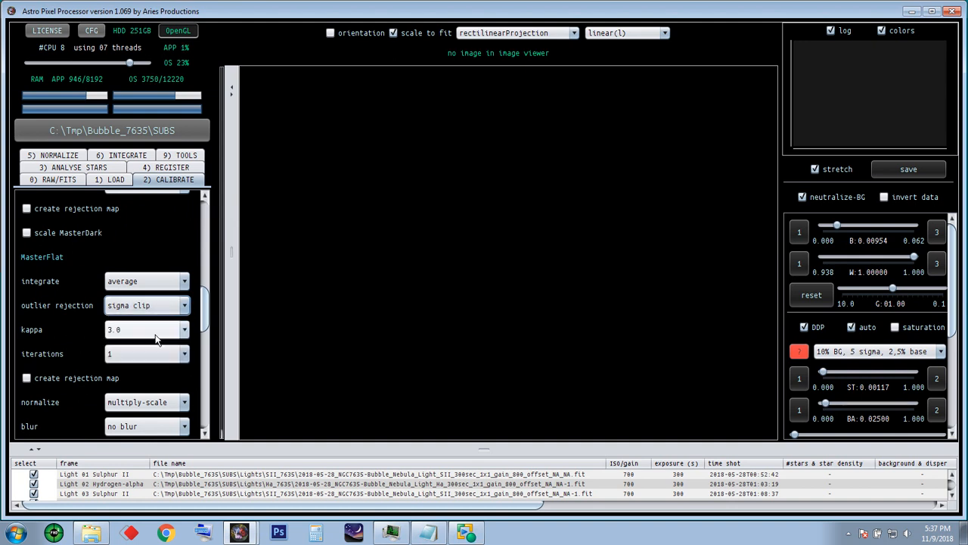
For the BadPixelMap, choose 30 as the cold pixels percentage and keep the hot pixels kappa at 3.0
left_click_drag(202, 304, 208, 340)
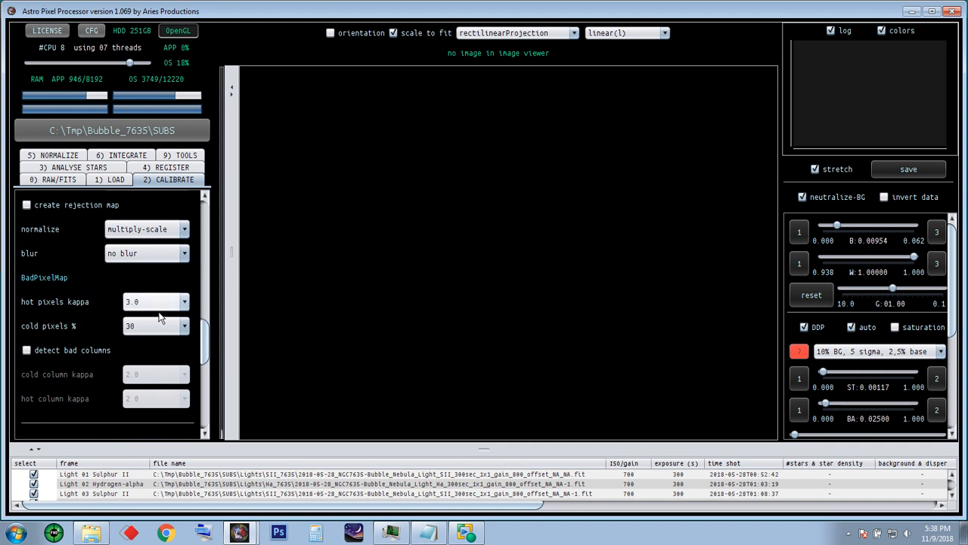
left_click(183, 326)
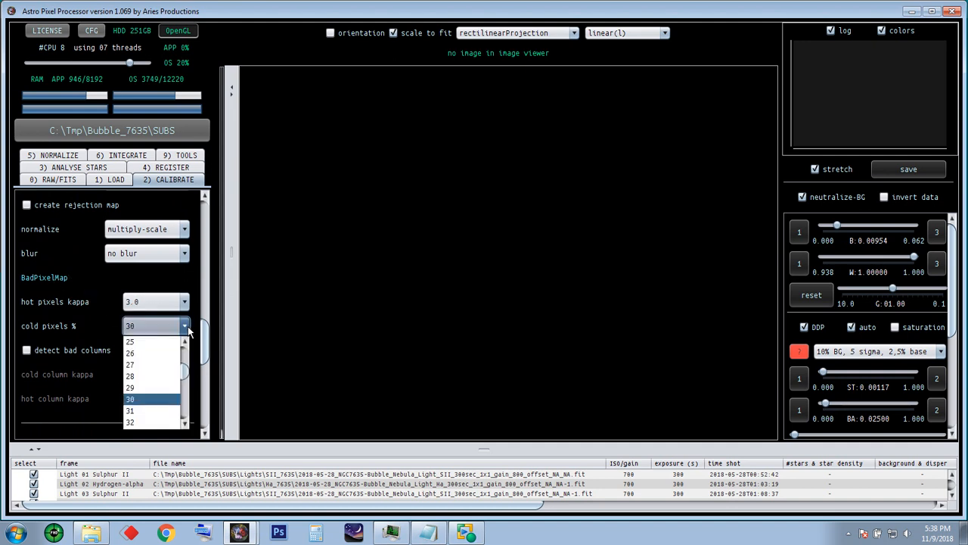
left_click(134, 400)
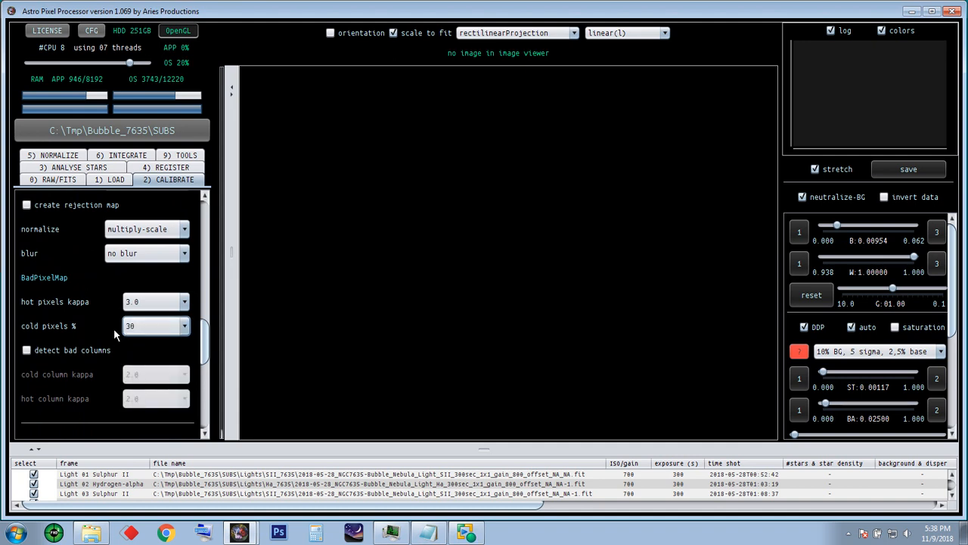
left_click(184, 302)
scroll(182, 333, "up", 4)
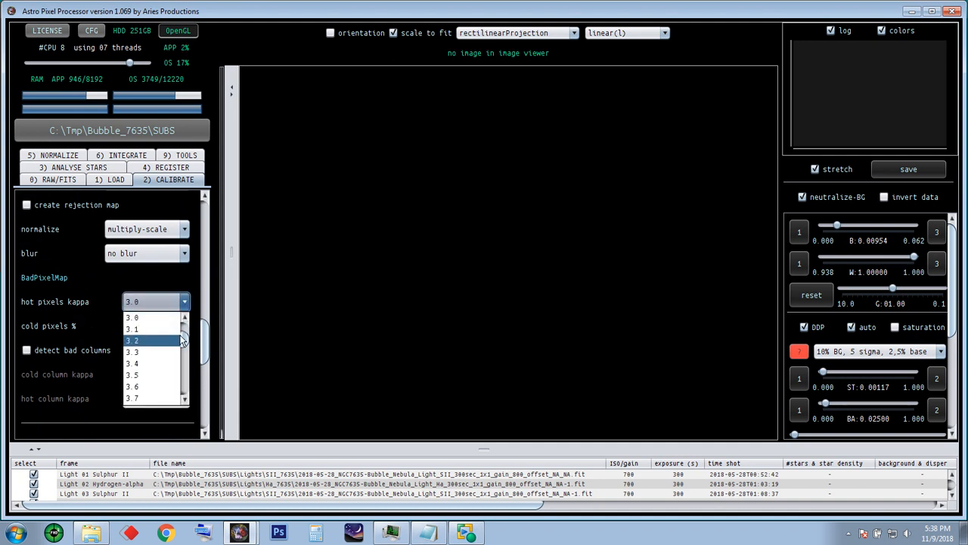
scroll(183, 339, "down", 3)
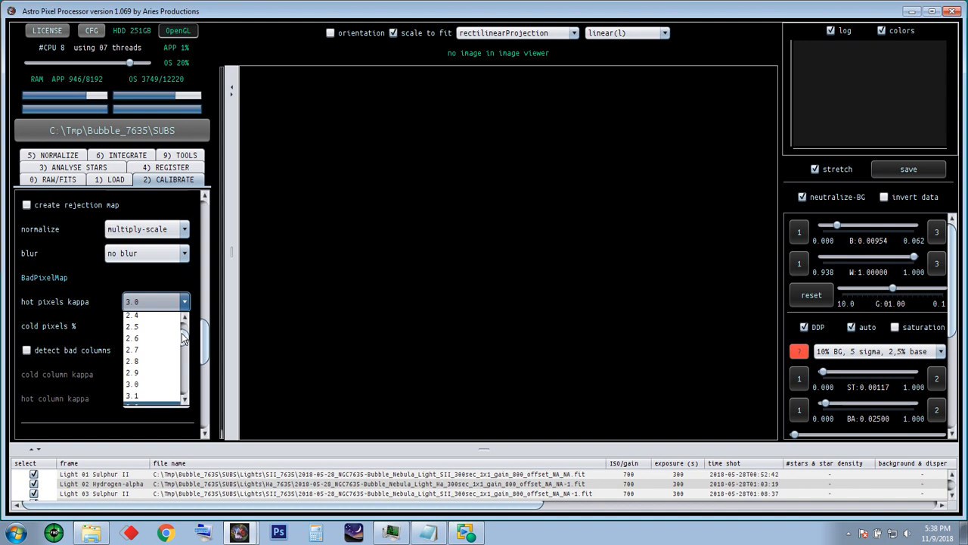
left_click(184, 301)
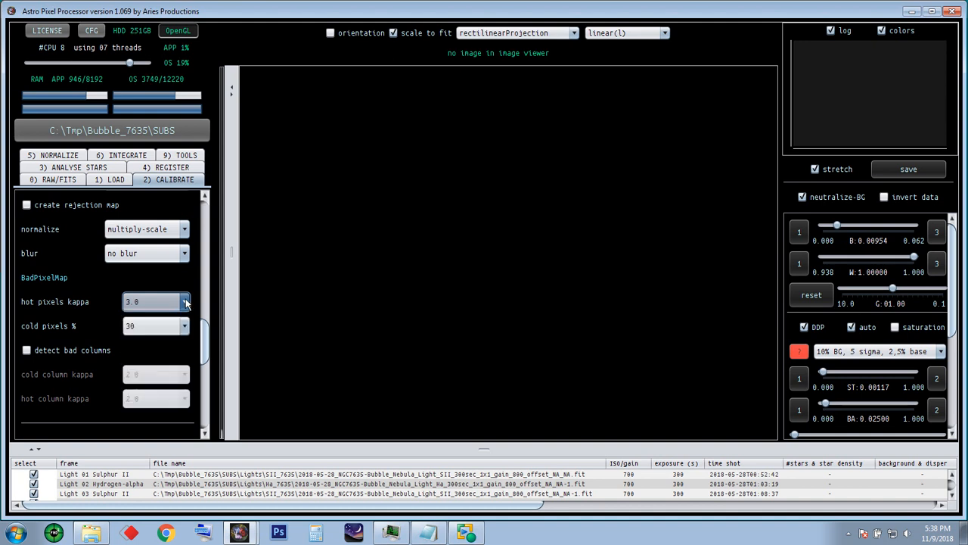
Switch the Bad Pixel Map and adaptive pedestal/reduce Amp-Glow options off and on again, and enable calibration warnings
scroll(204, 344, "down", 5)
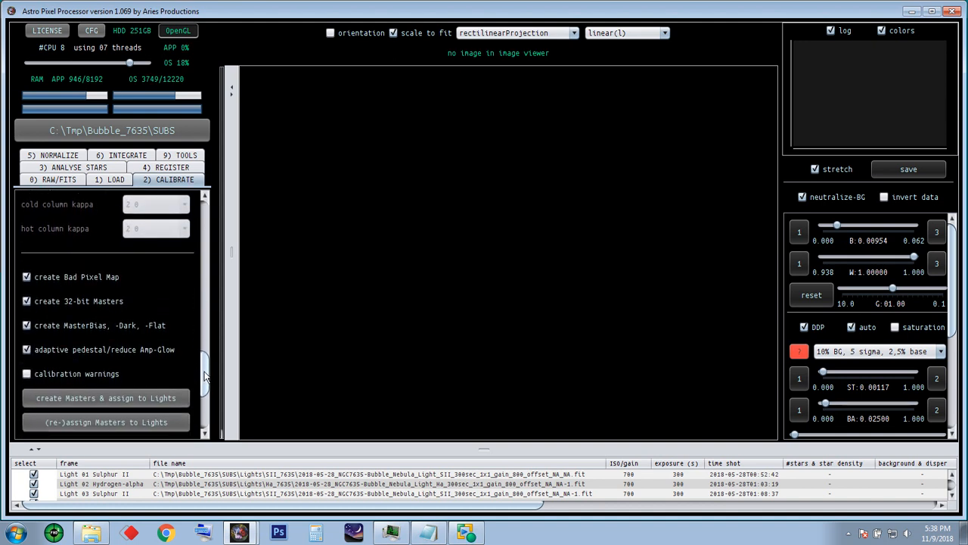
left_click(31, 270)
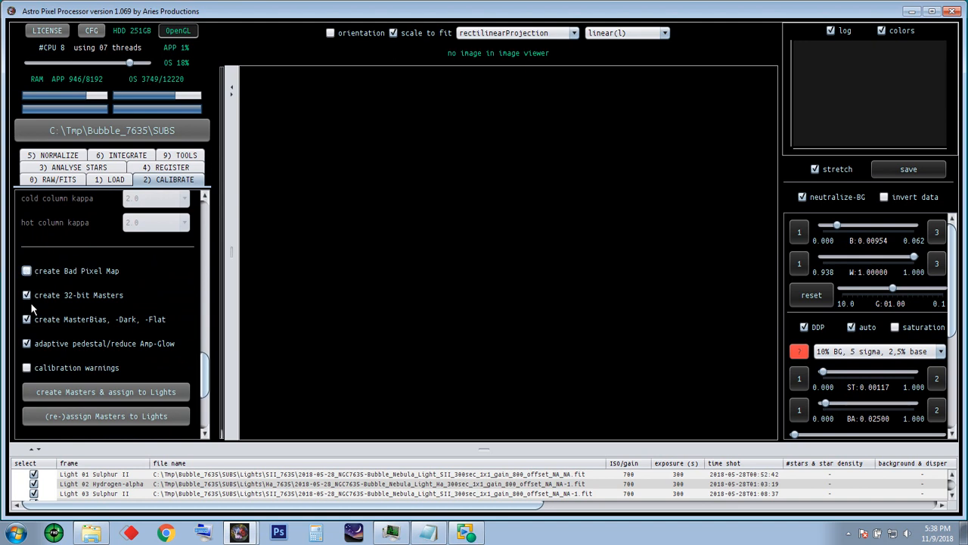
left_click(27, 344)
left_click(28, 368)
mouse_move(44, 359)
left_click(27, 345)
left_click(27, 271)
left_click_drag(204, 370, 206, 383)
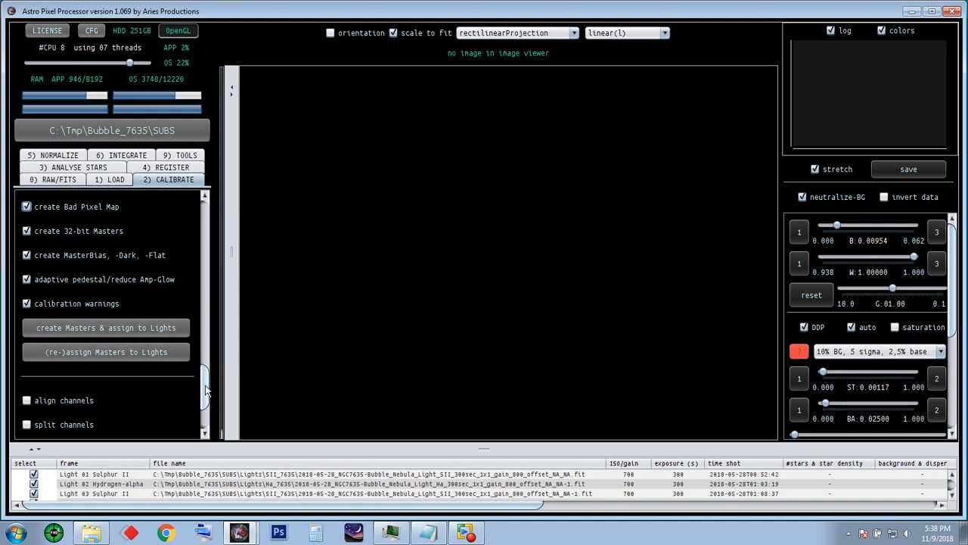
scroll(31, 273, "up", 2)
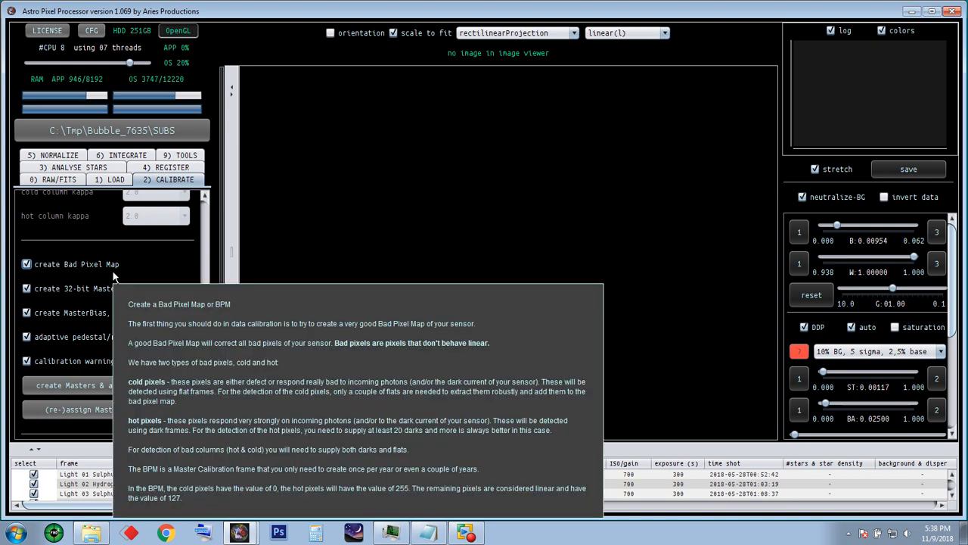
mouse_move(93, 335)
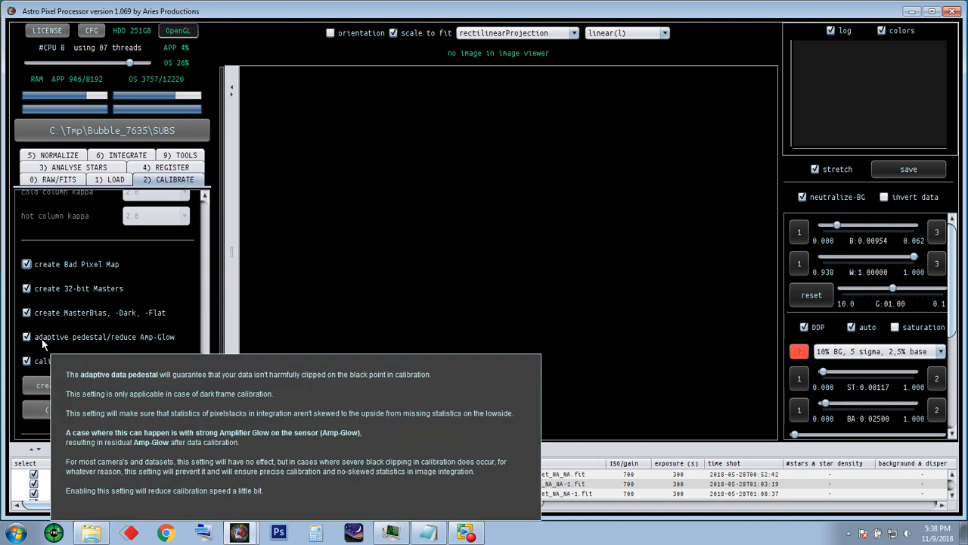
mouse_move(98, 315)
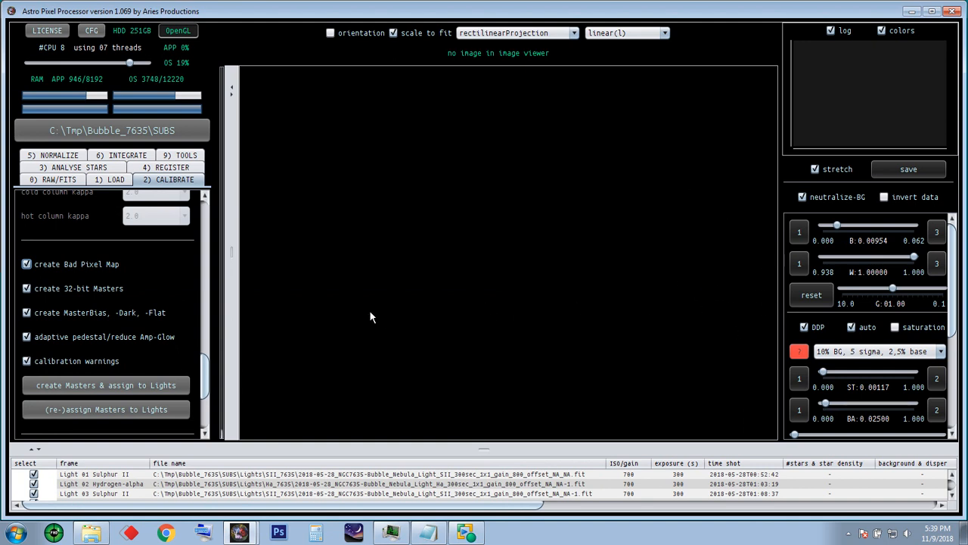
Disable calibration warnings, then create the calibration masters and assign them to the lights
left_click(27, 361)
mouse_move(207, 379)
left_mouse_down()
mouse_move(208, 369)
mouse_move(208, 384)
left_mouse_up()
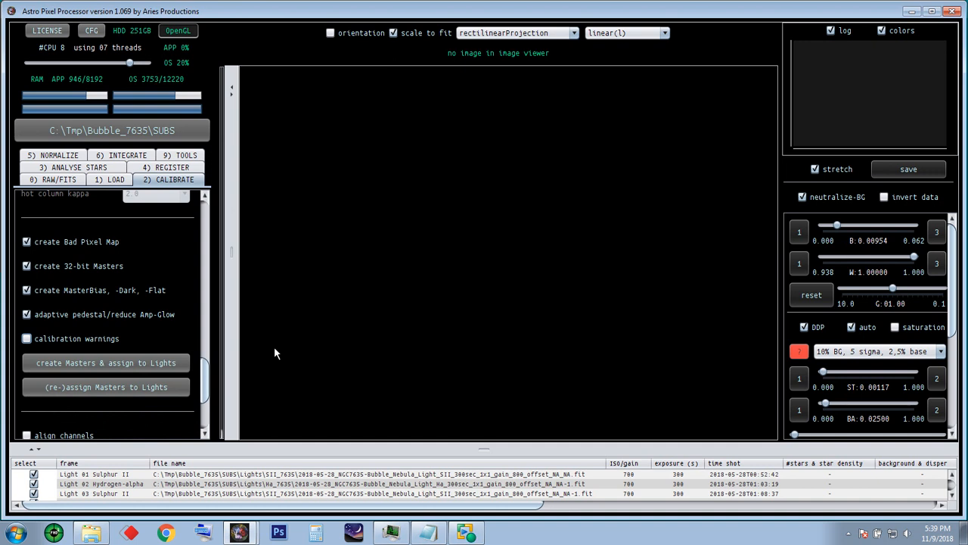
left_click(112, 364)
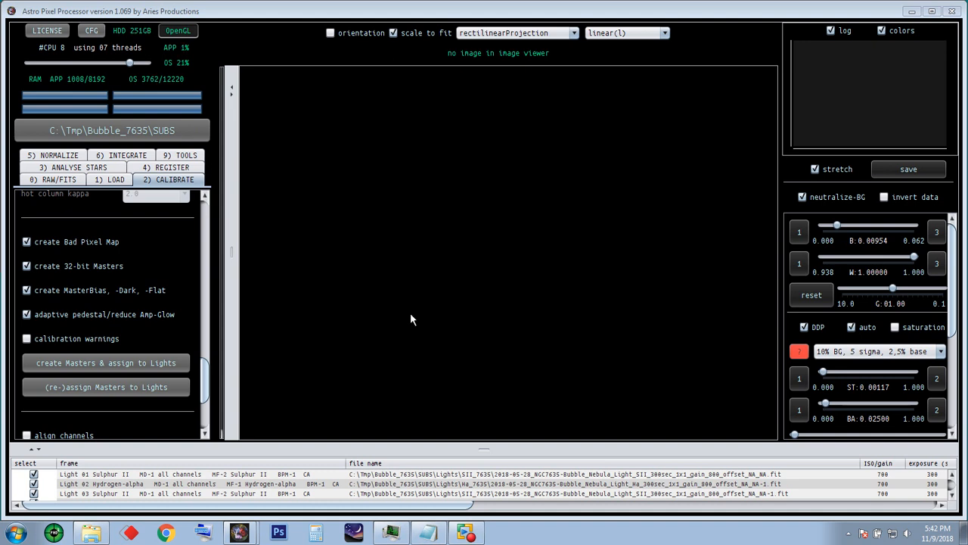
Switch to Windows Explorer and examine the bad pixel map, master dark and master flat files in the SUBS folder
left_click(91, 533)
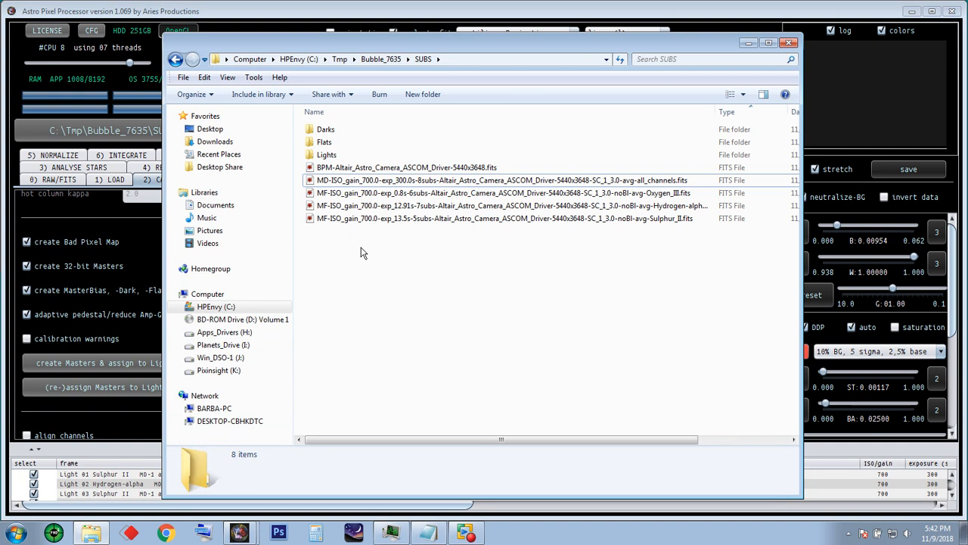
left_click(337, 217)
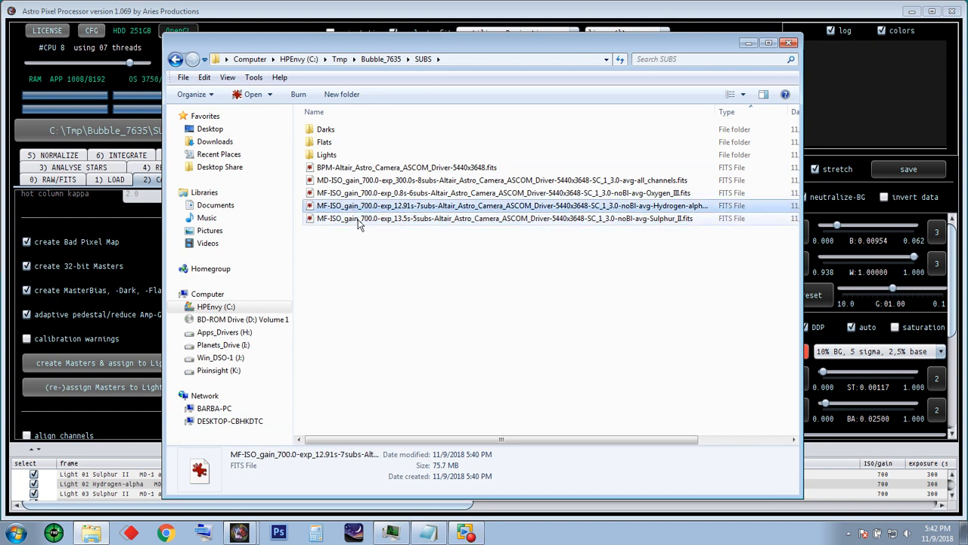
left_click(361, 194)
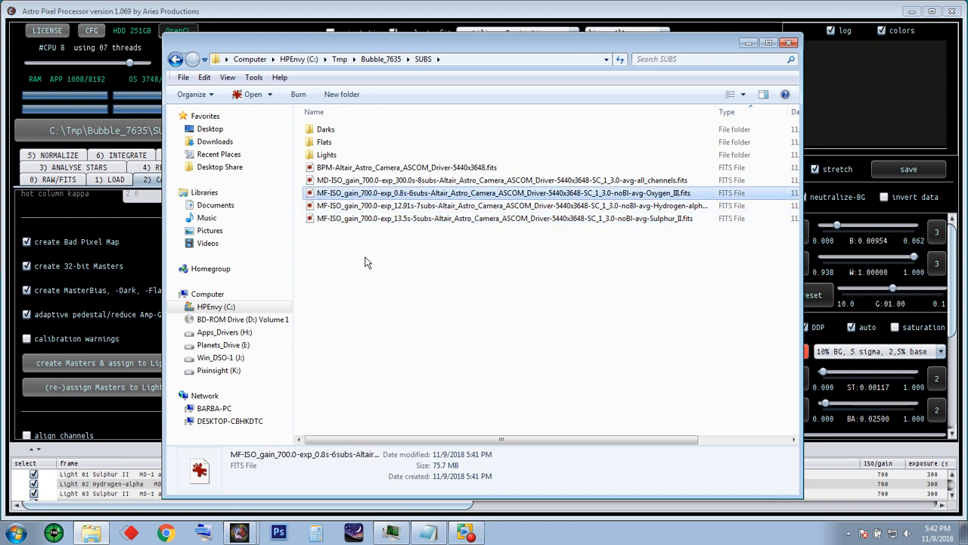
left_click(344, 181)
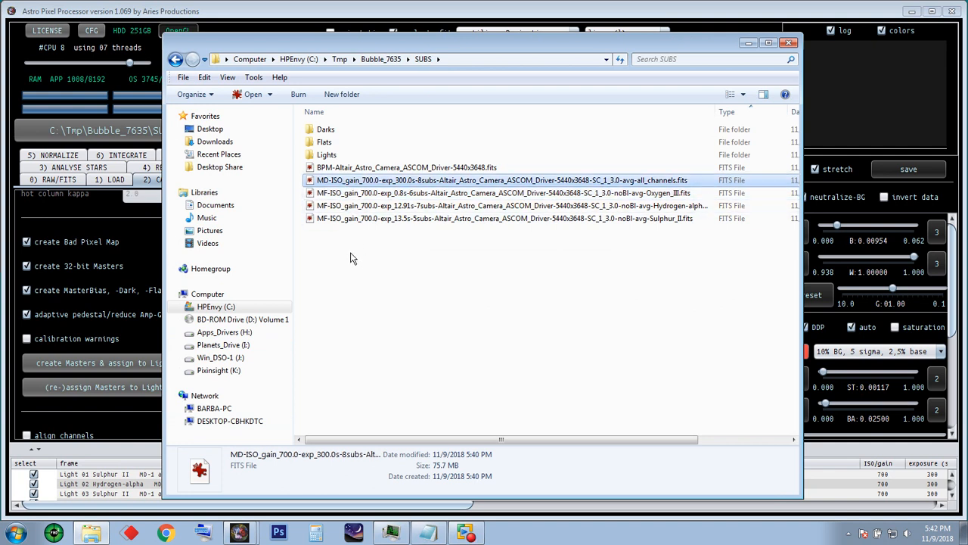
left_click(339, 169)
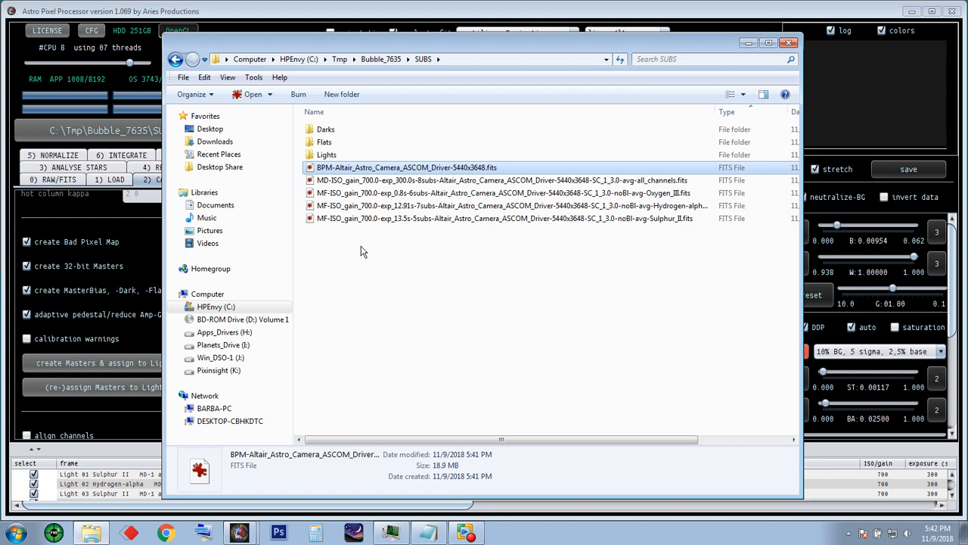
left_click(748, 43)
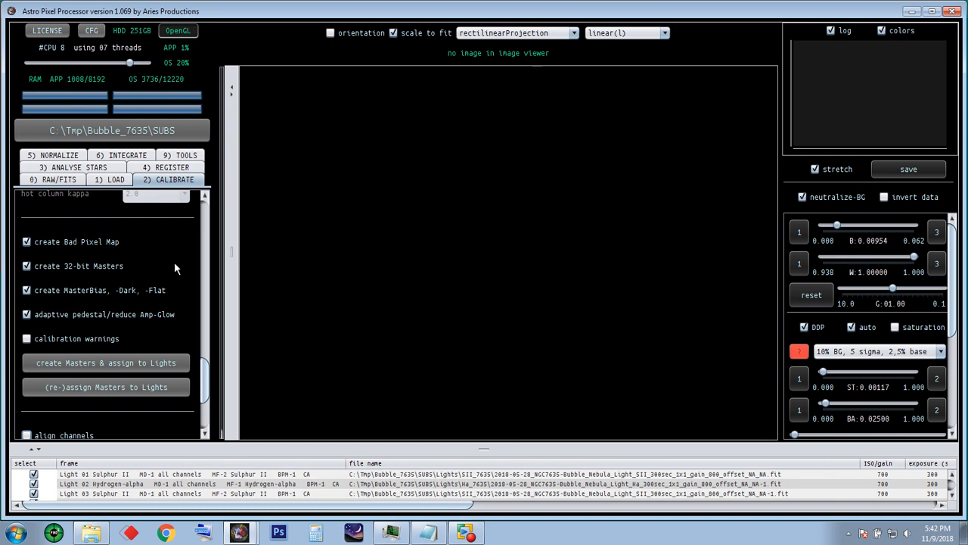
Run star analysis on the selected lights with the noise-level kappa set to 3, after trying 256
left_click(78, 167)
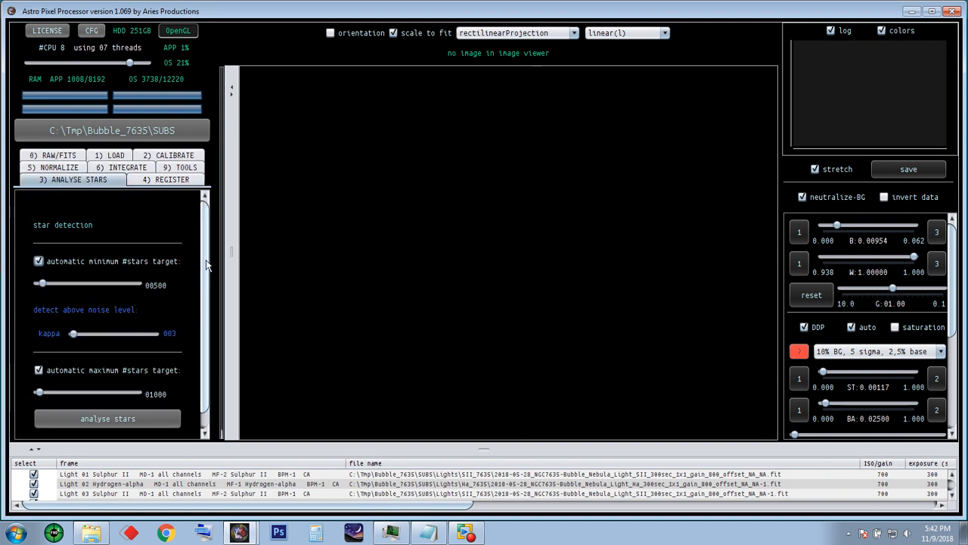
scroll(106, 302, "down", 1)
left_click_drag(74, 318, 94, 317)
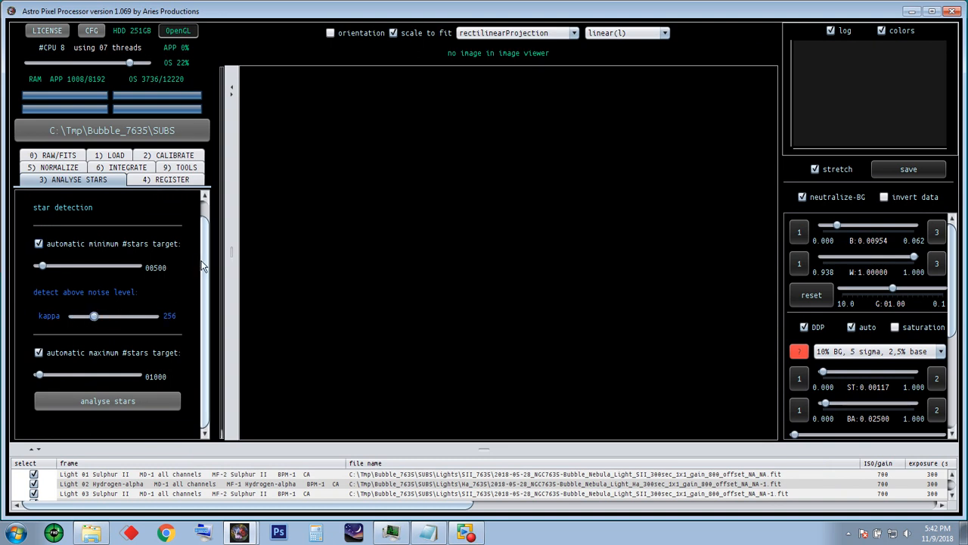
scroll(205, 250, "up", 1)
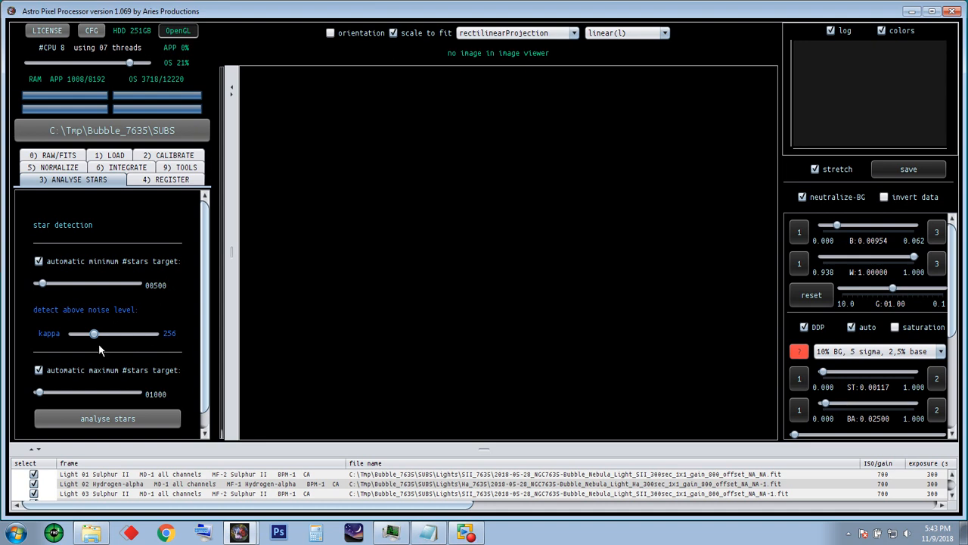
left_click_drag(94, 333, 62, 327)
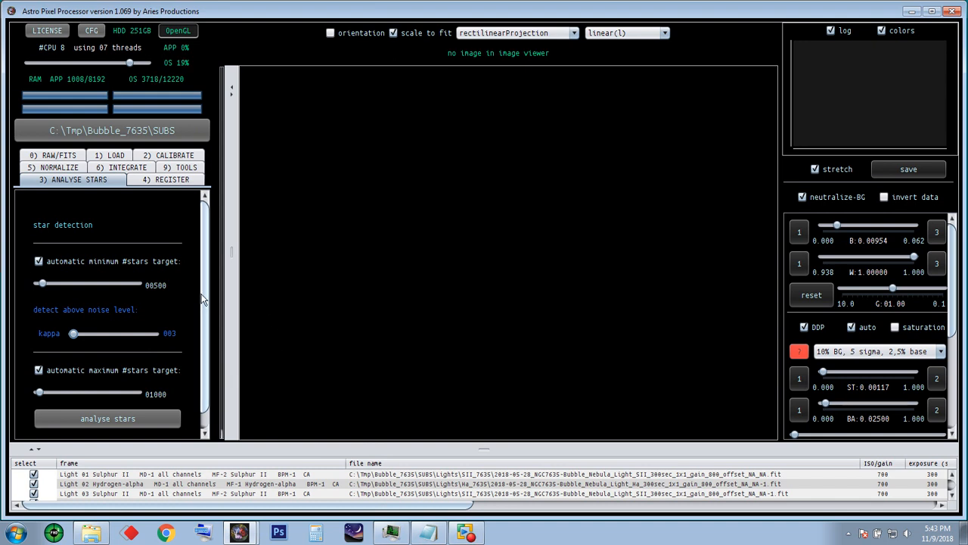
scroll(121, 364, "down", 1)
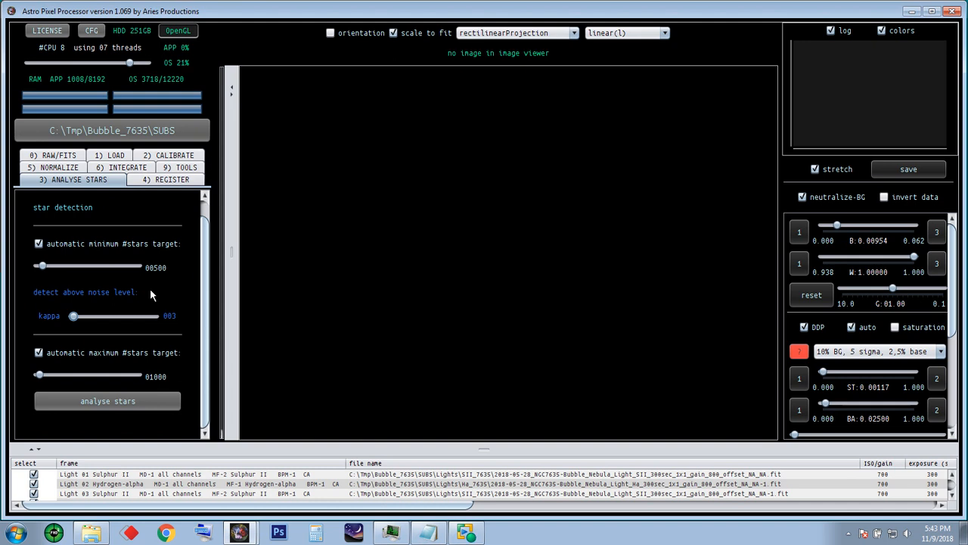
left_click(132, 396)
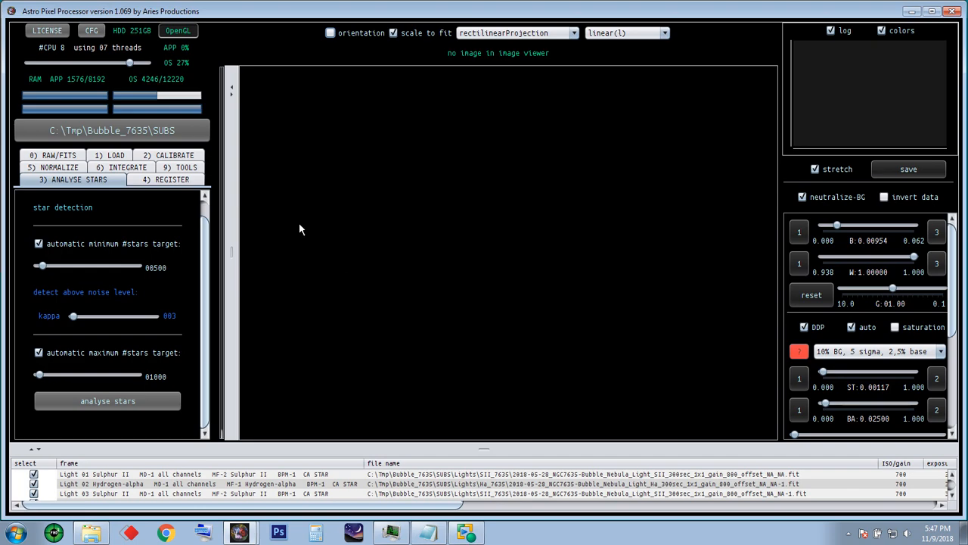
Enlarge the frame list to examine each light's star count, FWHM and quality score, then shrink it again
left_click_drag(489, 442, 484, 181)
left_click_drag(417, 506, 808, 509)
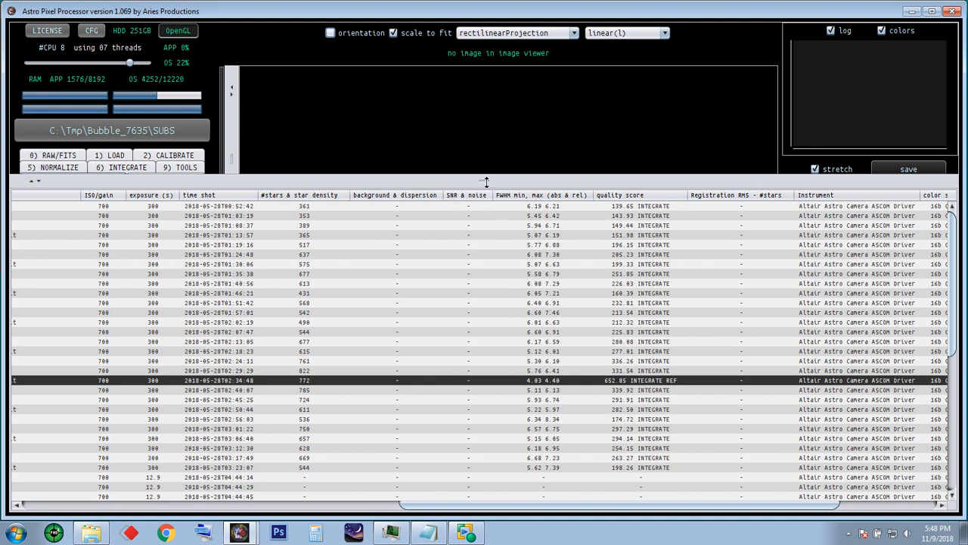
left_click_drag(487, 182, 475, 453)
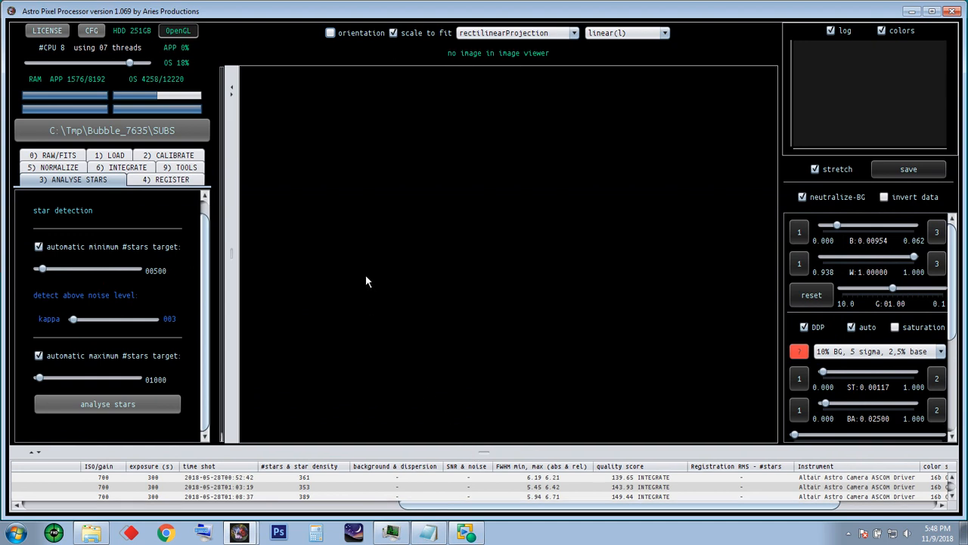
Review the registration settings and register the lights using quadrilaterals, normal registration mode and the projective model
left_click(171, 181)
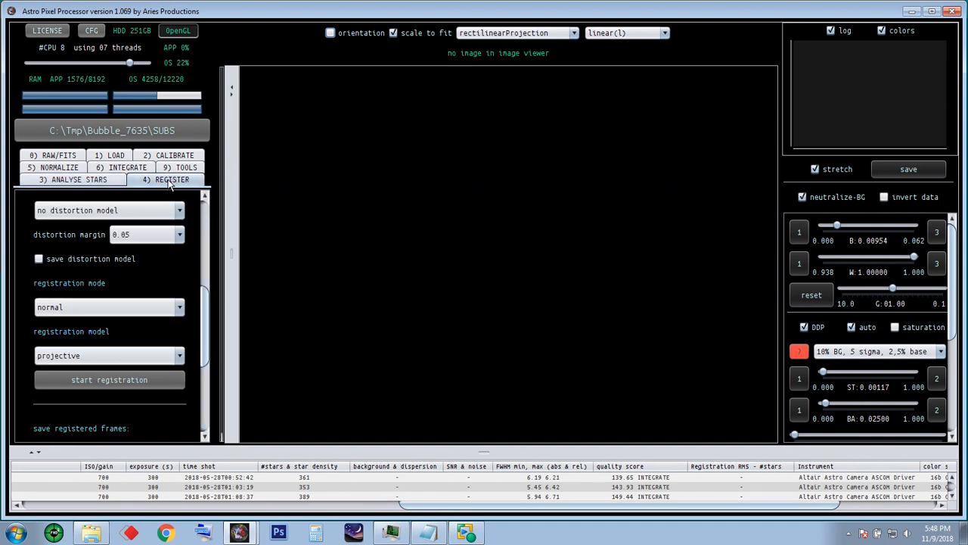
left_click_drag(206, 330, 204, 241)
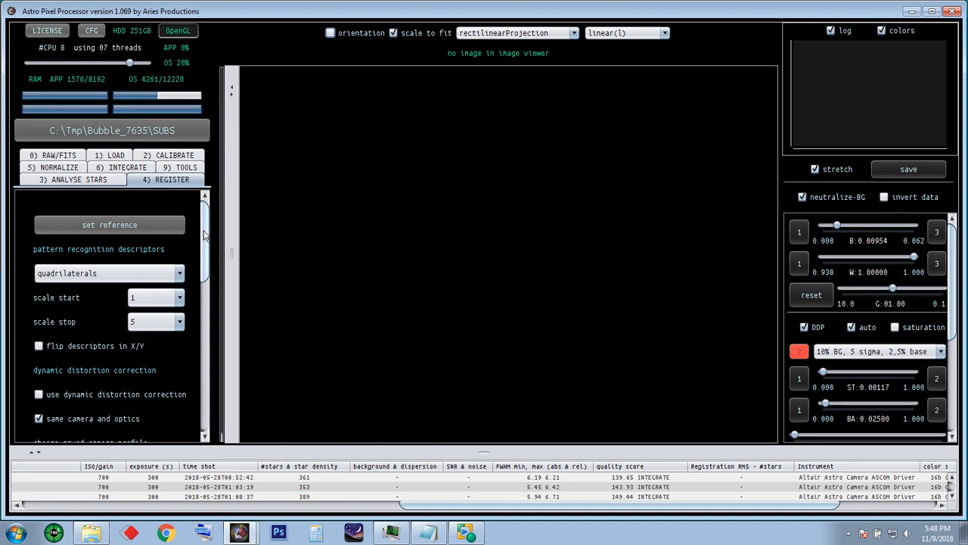
left_click_drag(205, 236, 205, 271)
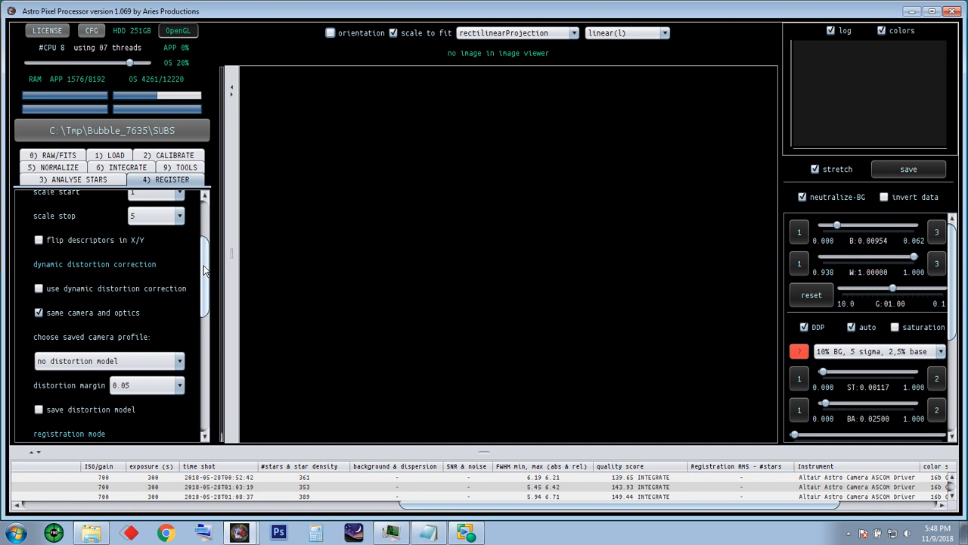
left_click_drag(203, 266, 169, 273)
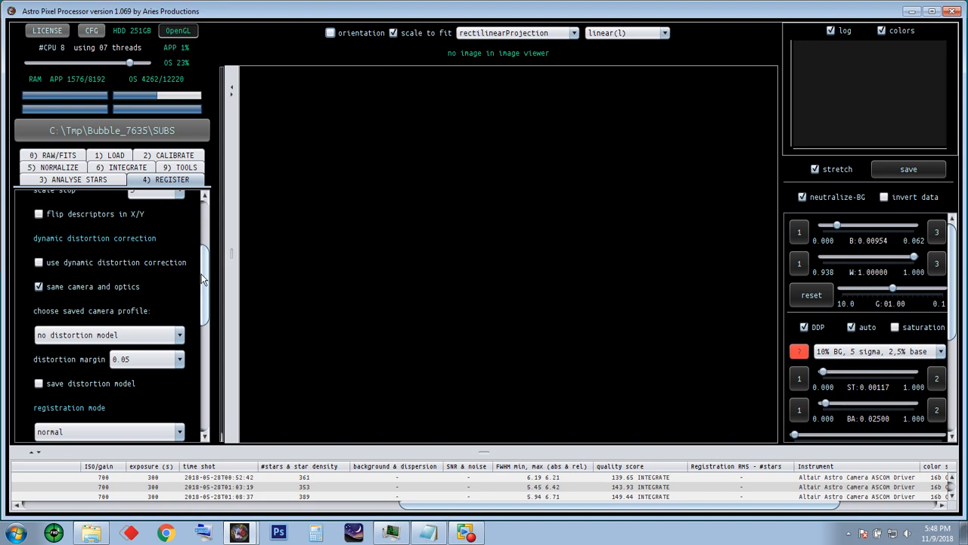
scroll(204, 289, "down", 1)
left_click_drag(204, 288, 208, 356)
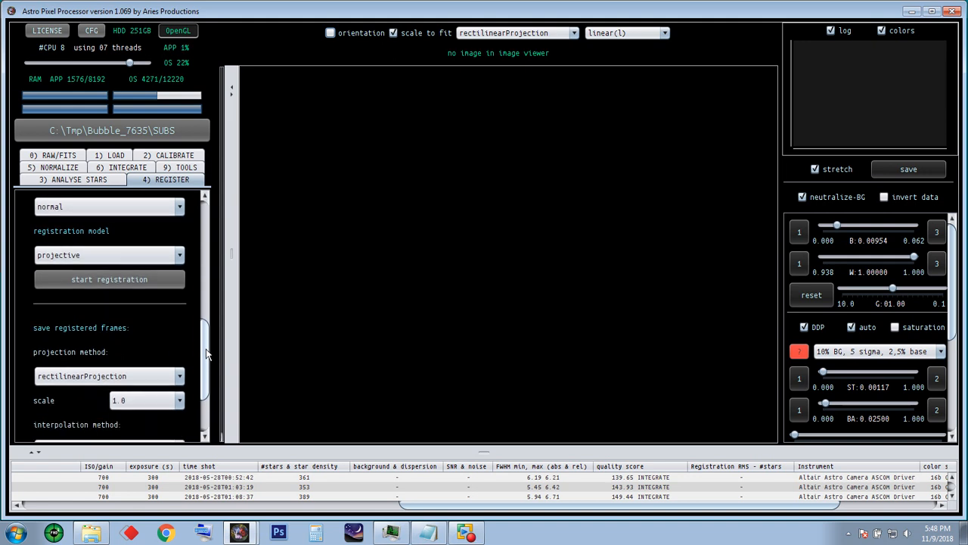
left_click(118, 278)
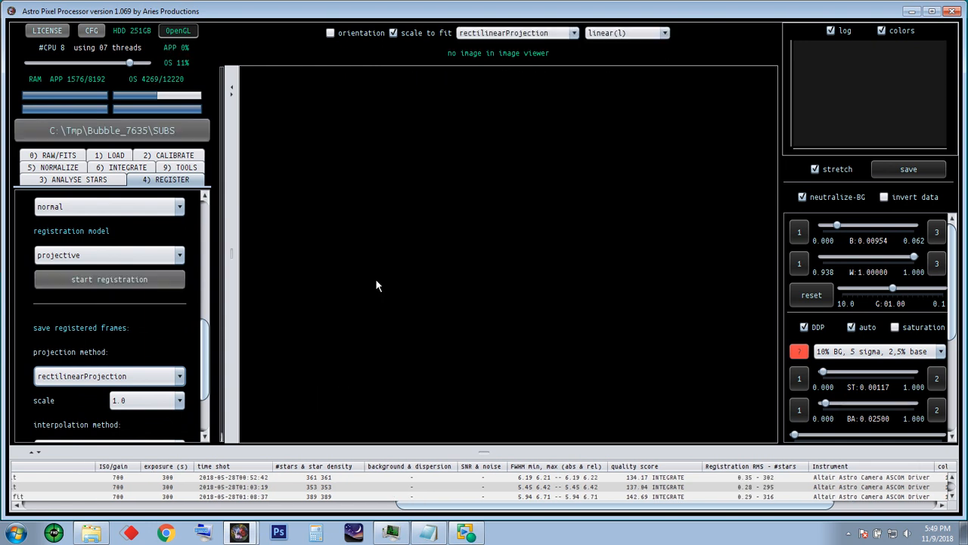
Enlarge the frame list to examine each light's assigned masters and registration status, then shrink it again
left_click_drag(484, 449, 477, 211)
left_click_drag(401, 504, 13, 501)
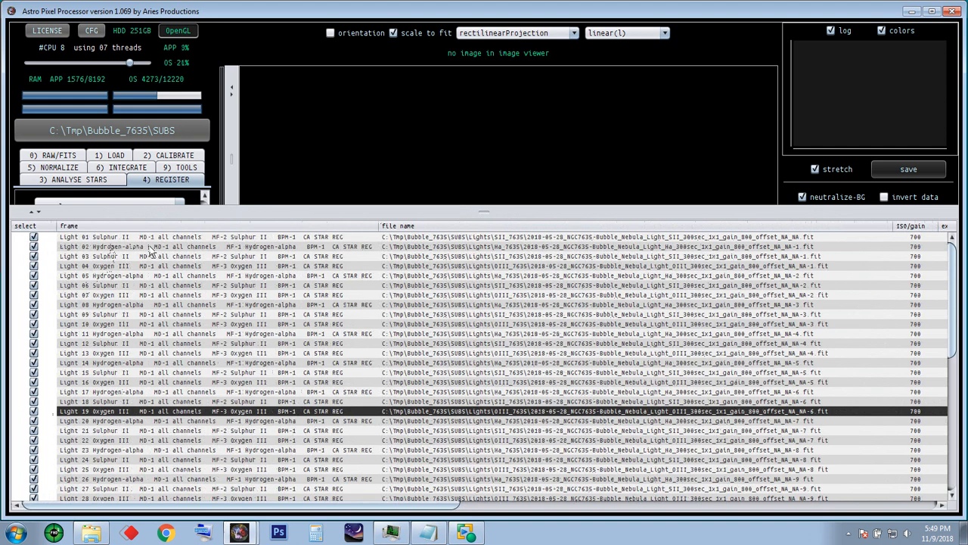
left_click(231, 247)
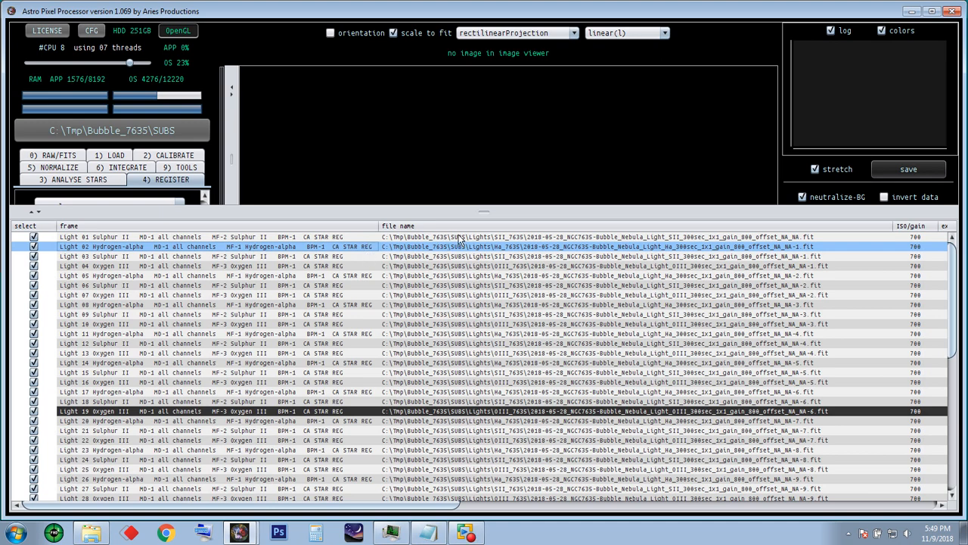
left_click_drag(481, 212, 469, 452)
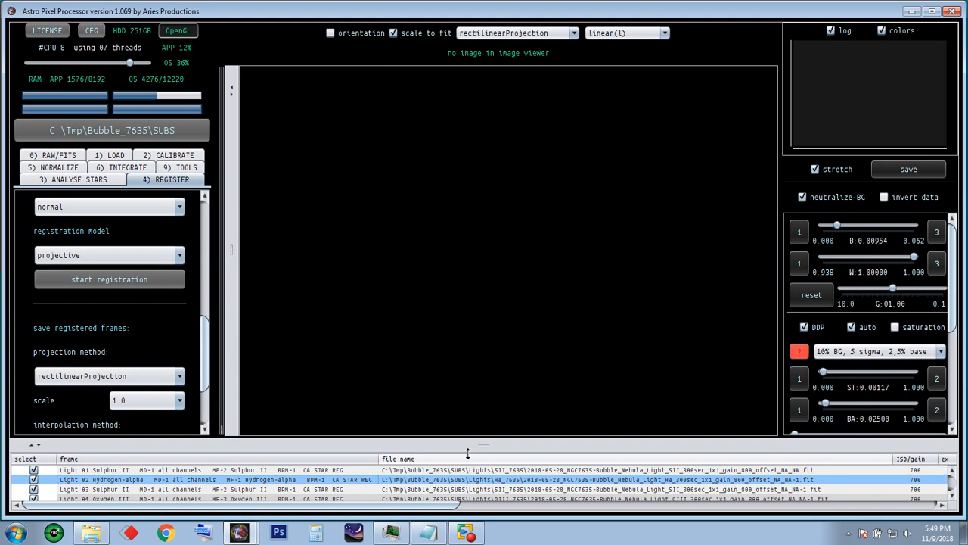
Normalize the lights with regular mode, add-scale, BWMV and neutralize background, then check their status in the frame list
left_click(64, 169)
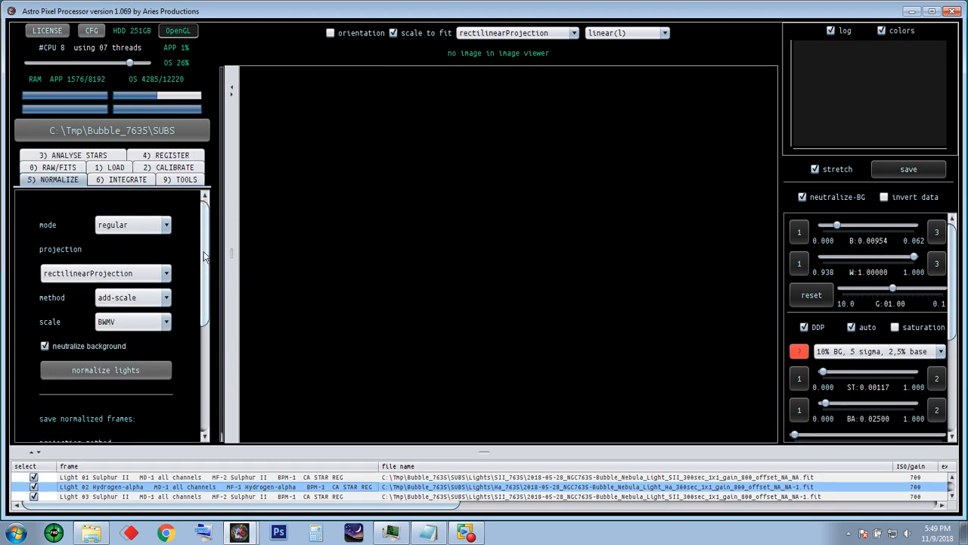
left_click_drag(208, 240, 191, 253)
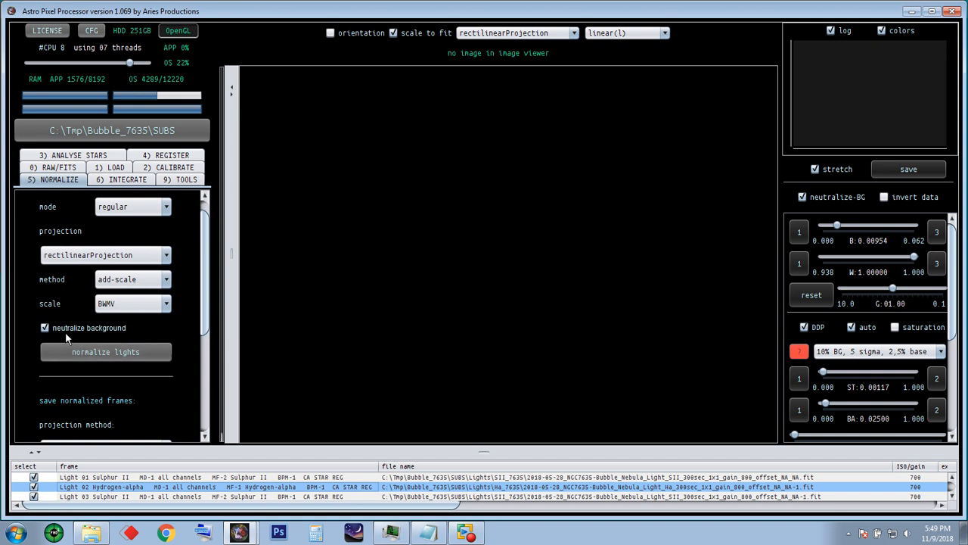
left_click(108, 352)
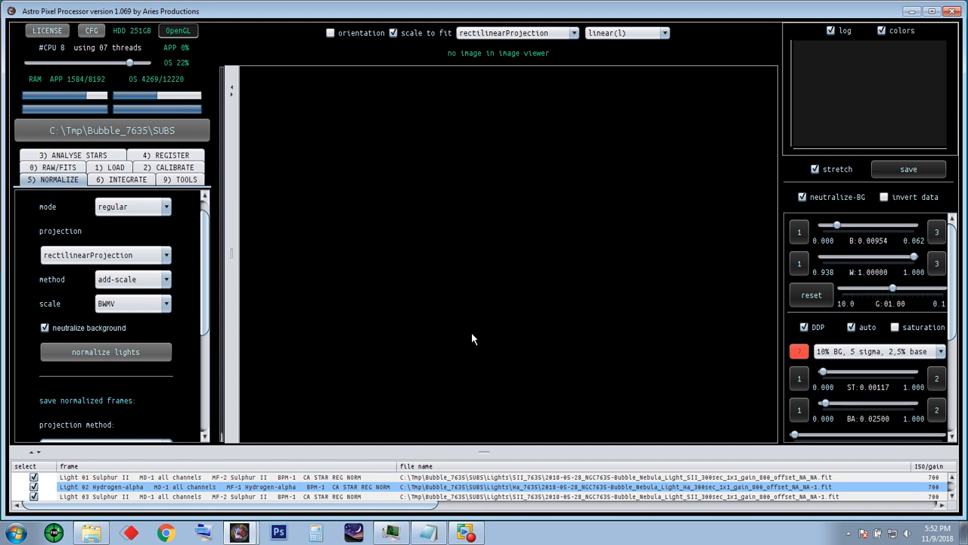
left_click_drag(488, 449, 448, 206)
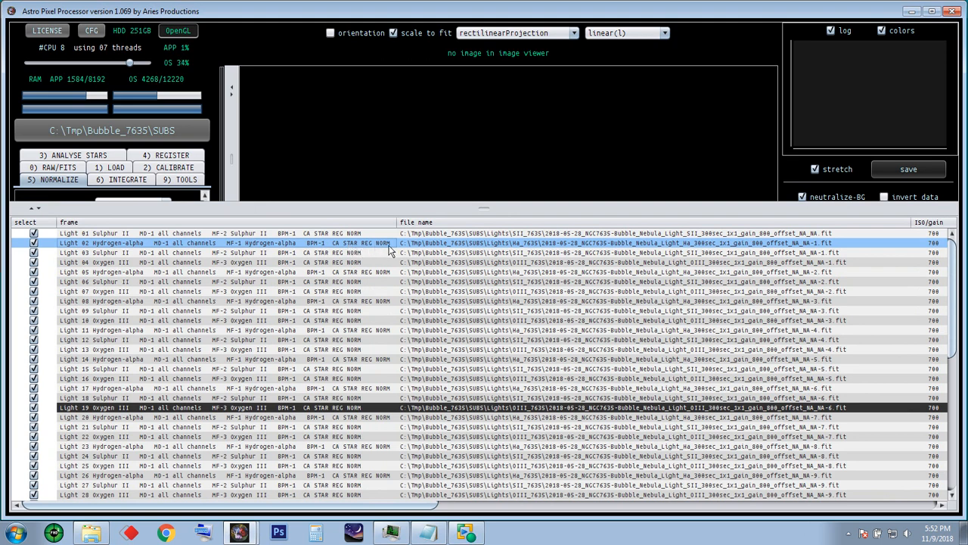
left_click_drag(479, 209, 474, 465)
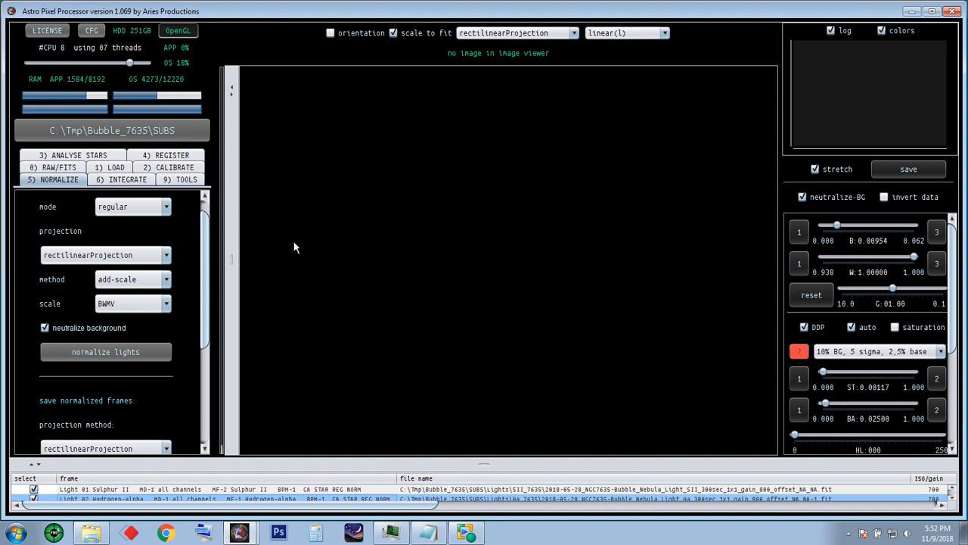
Open the integration settings and review the multi-channel, lights-to-stack, weights and composition options
left_click(121, 179)
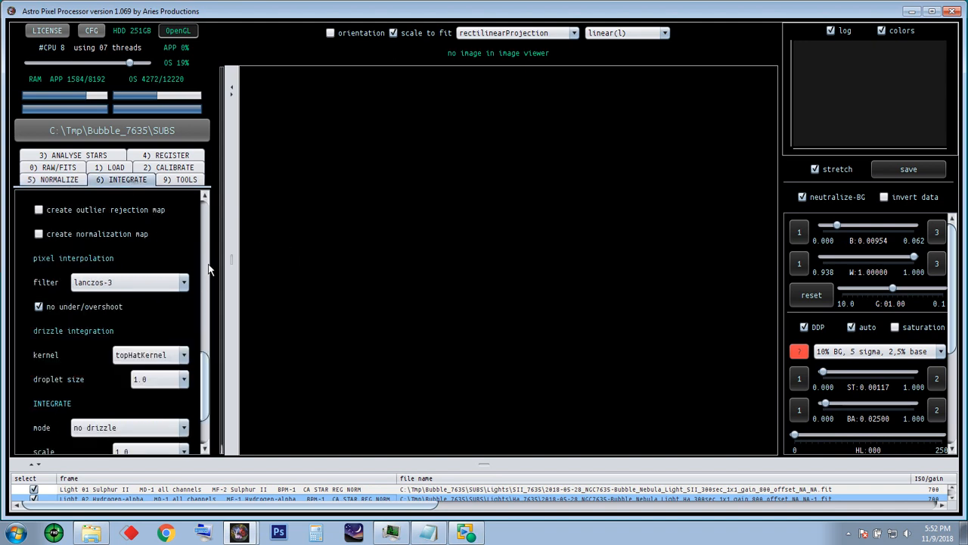
scroll(205, 260, "up", 10)
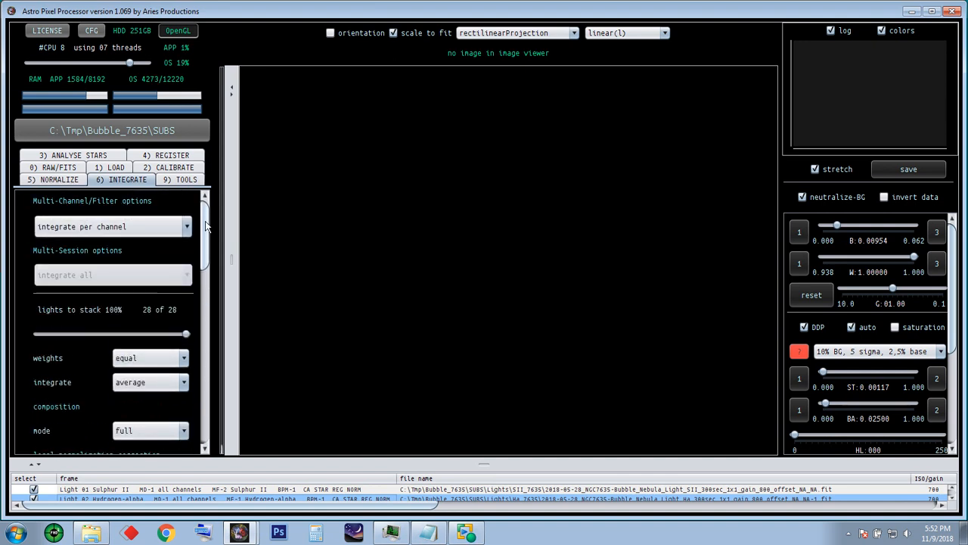
scroll(140, 243, "down", 3)
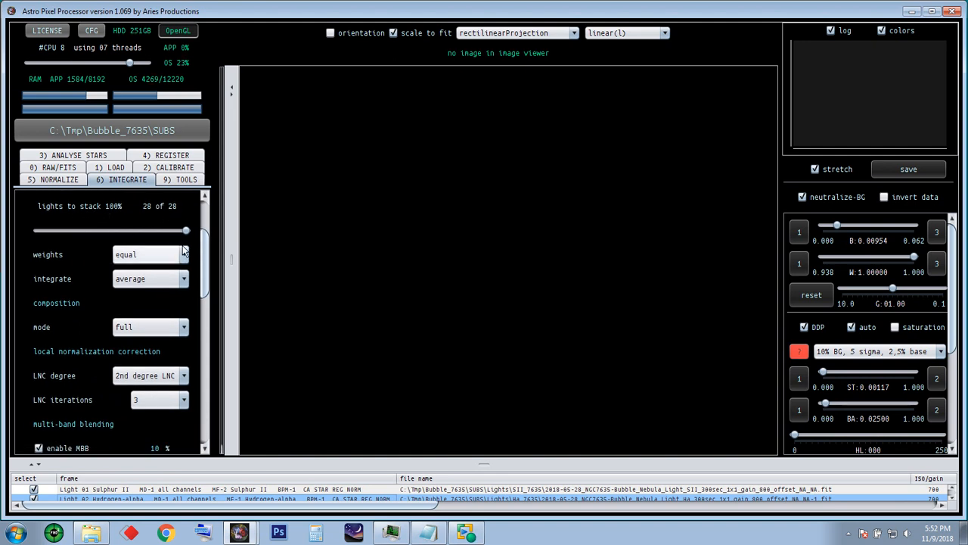
scroll(204, 261, "down", 1)
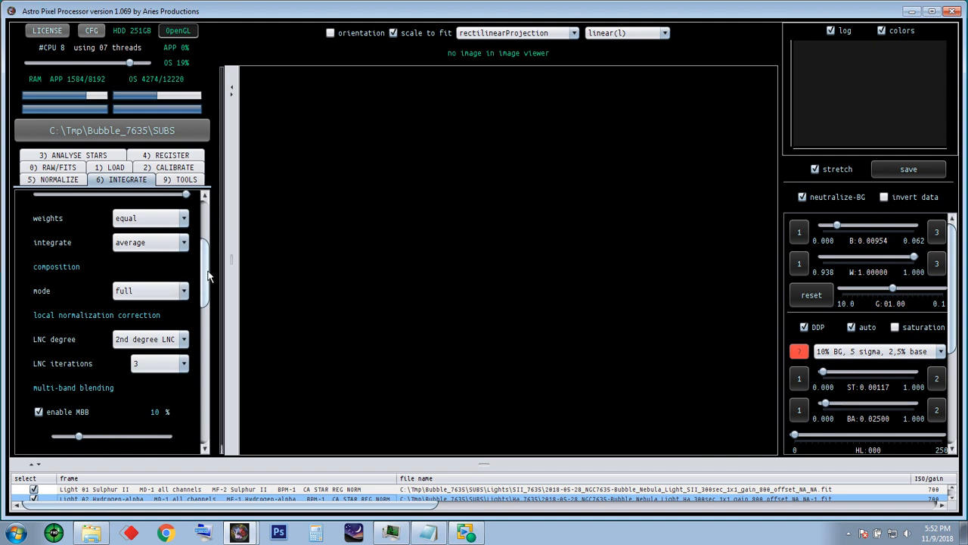
scroll(202, 286, "down", 2)
Try local normalization correction with the degree set to no LNC and 1 iteration
left_click(184, 277)
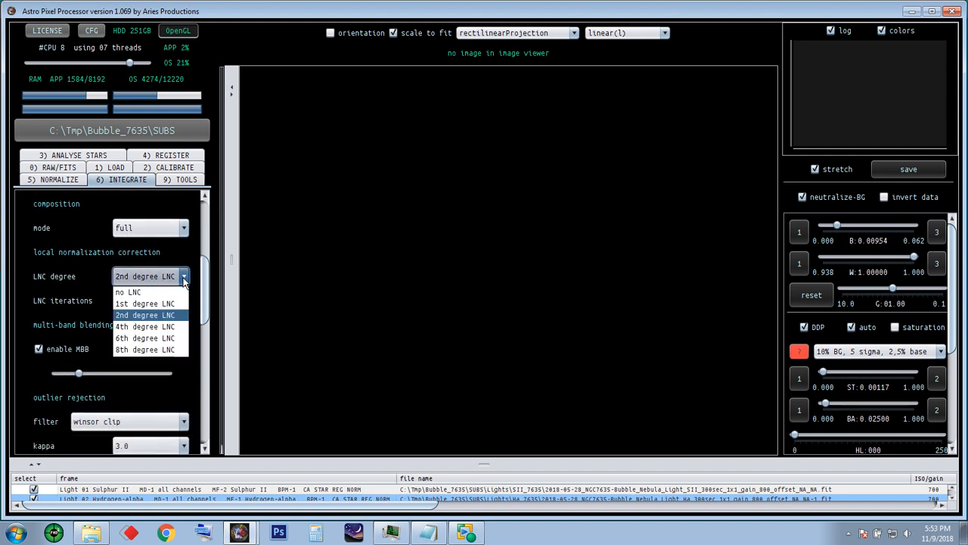
left_click(160, 292)
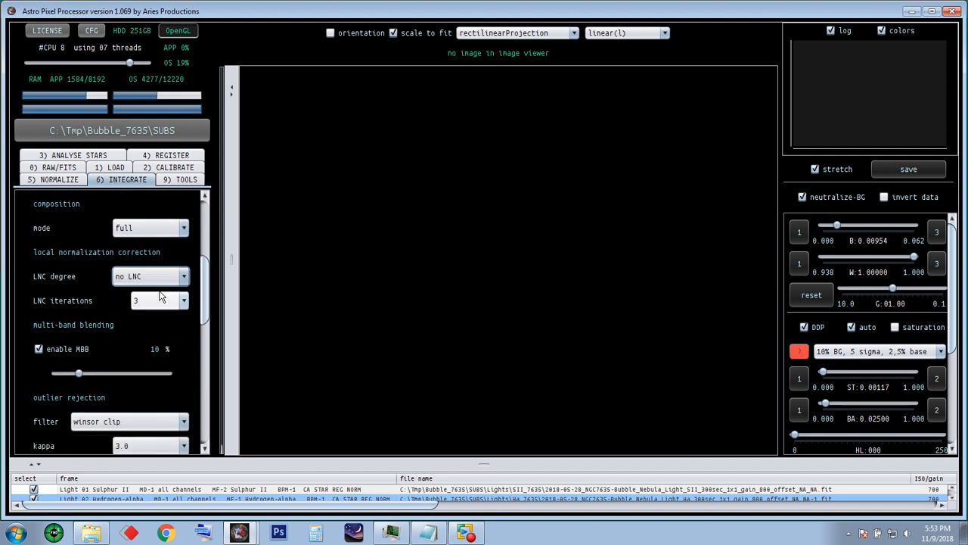
left_click(183, 300)
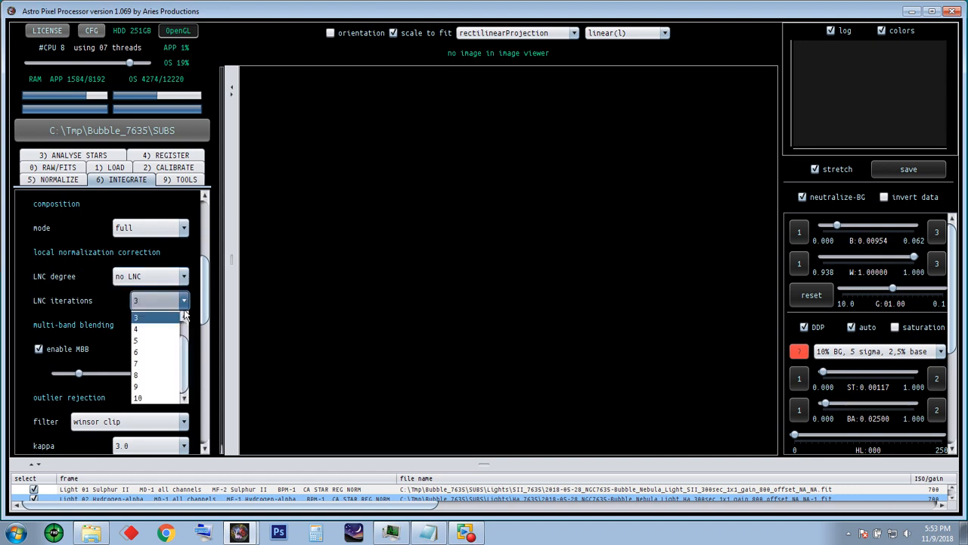
scroll(174, 340, "up", 1)
left_click(159, 318)
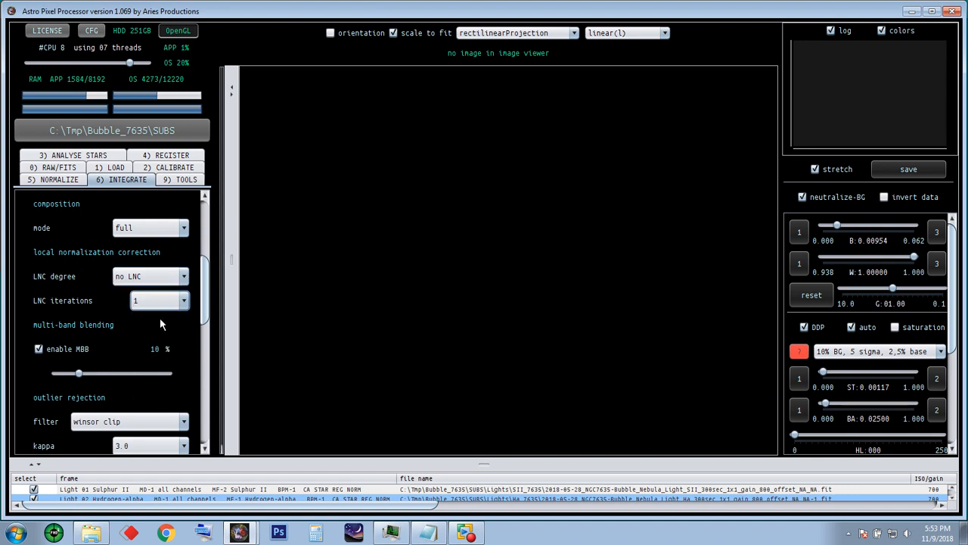
Set local normalization correction to 2nd degree LNC with 3 iterations, then look over the available LNC degrees
left_click(180, 276)
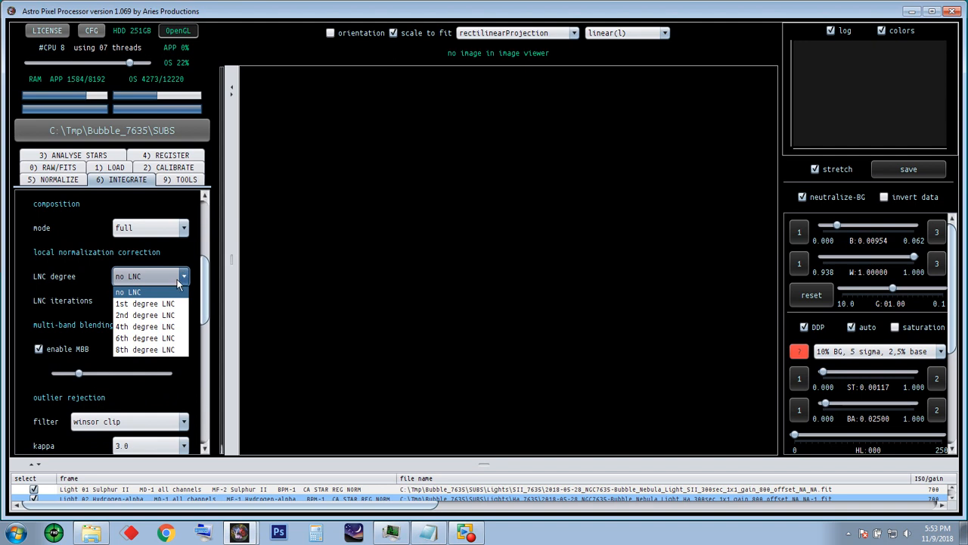
left_click(148, 315)
left_click(183, 300)
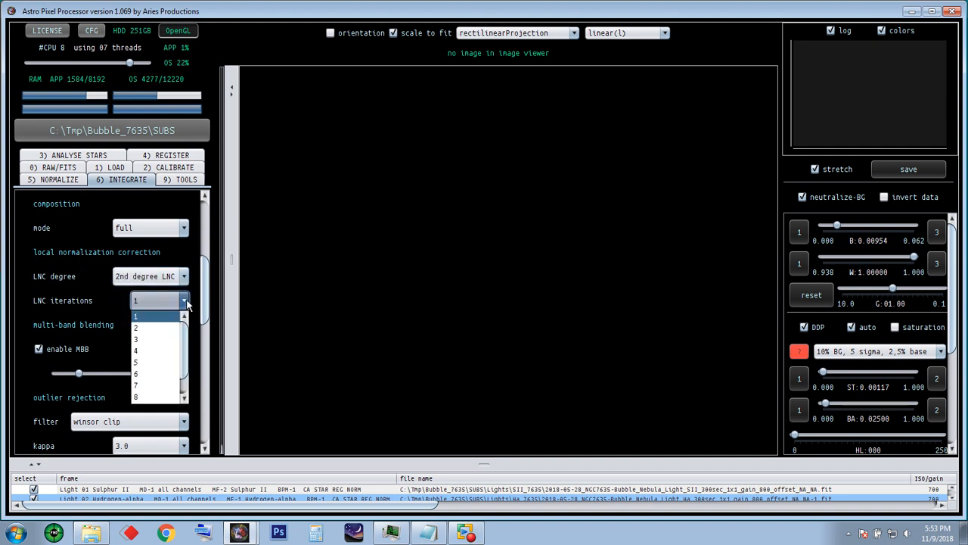
left_click(144, 339)
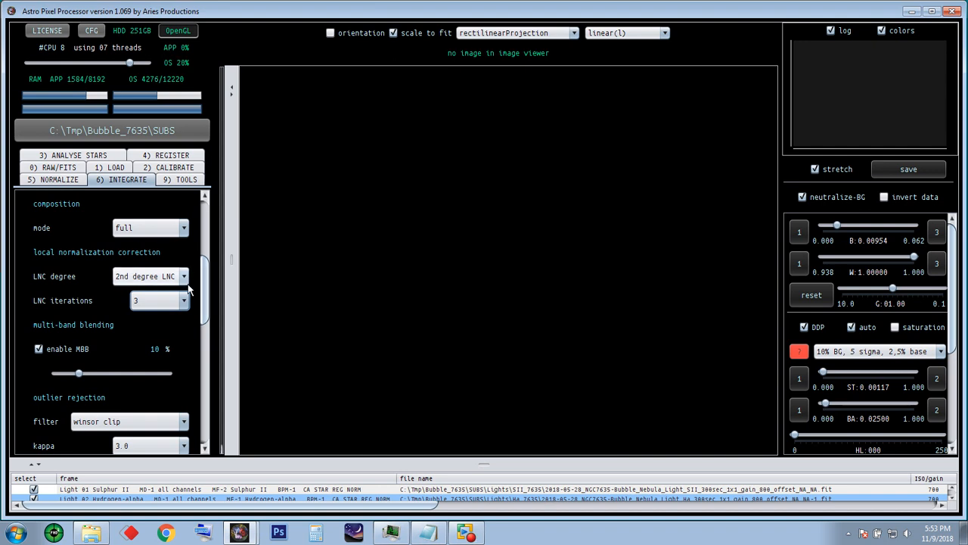
mouse_move(152, 284)
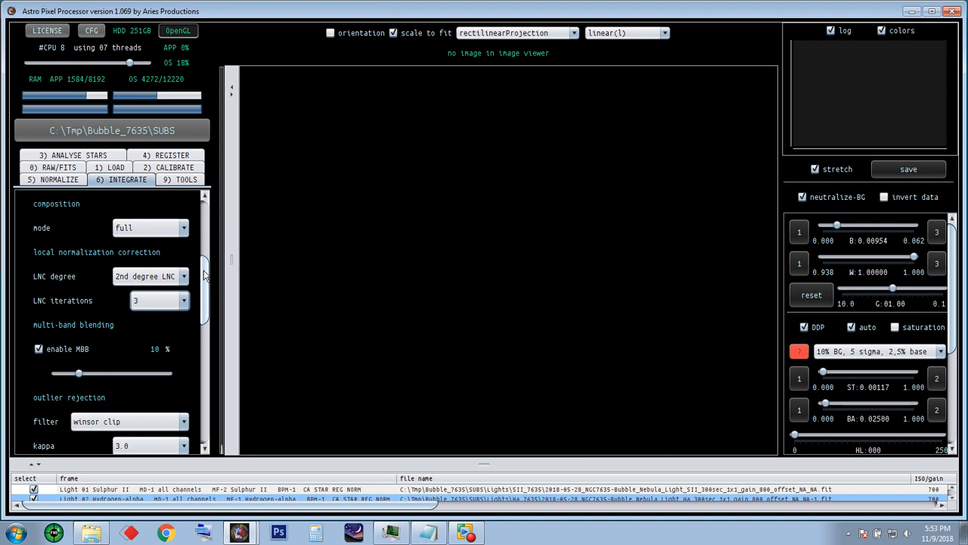
scroll(204, 276, "down", 2)
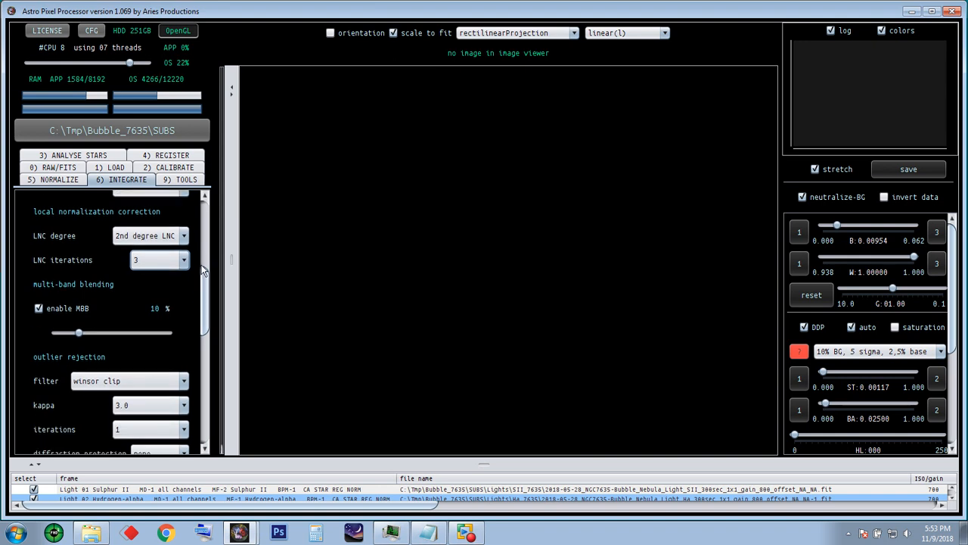
left_click(184, 237)
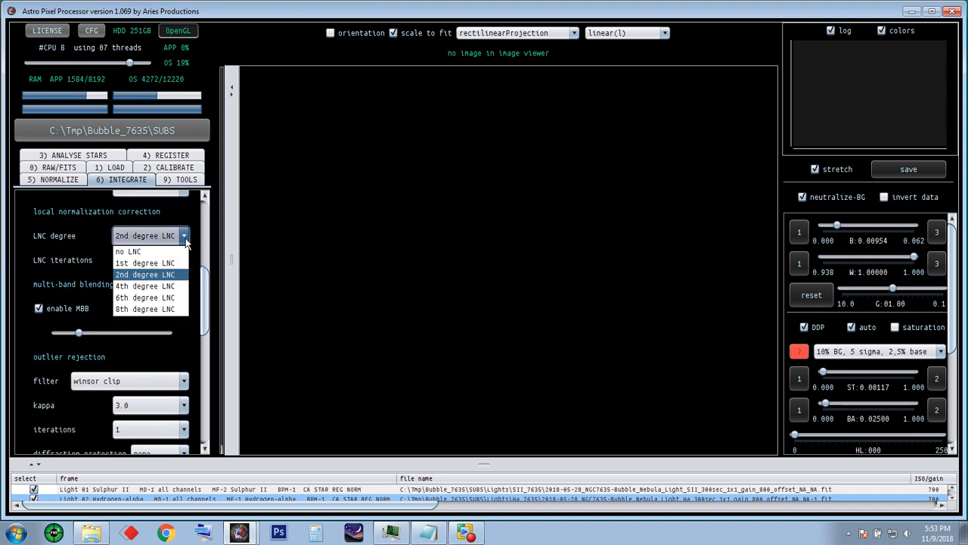
left_click(184, 239)
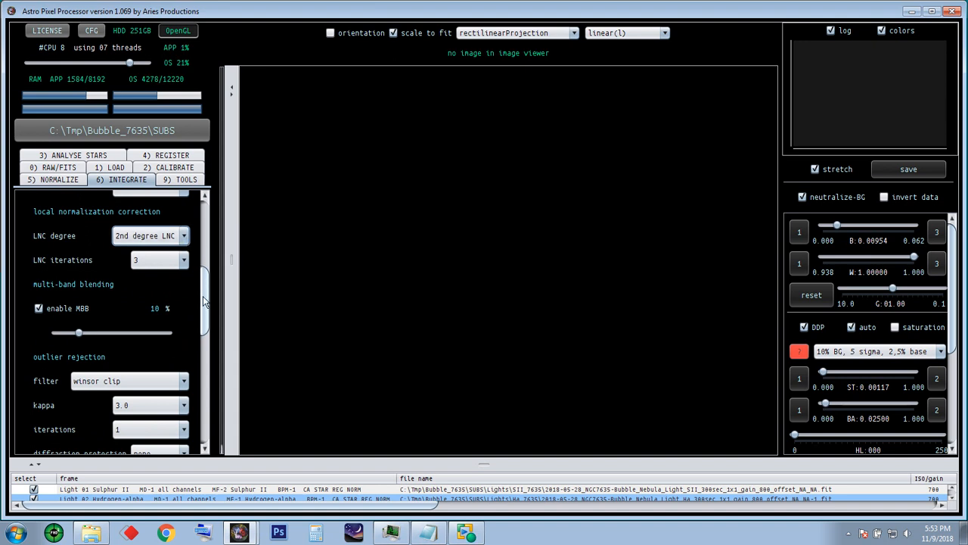
Review the multi-band blending option and set the outlier rejection filter to winsor clip
scroll(203, 295, "down", 2)
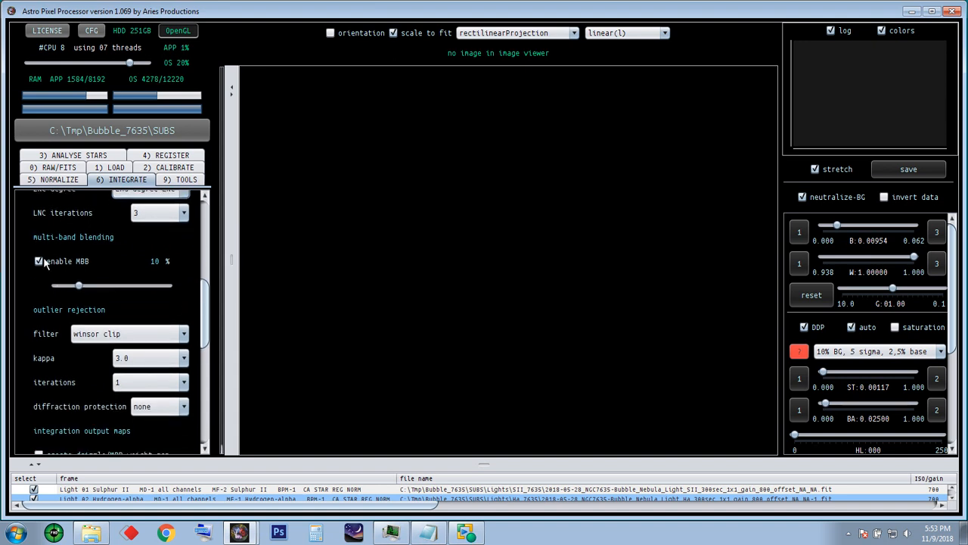
mouse_move(43, 258)
left_click(38, 261)
scroll(136, 272, "down", 3)
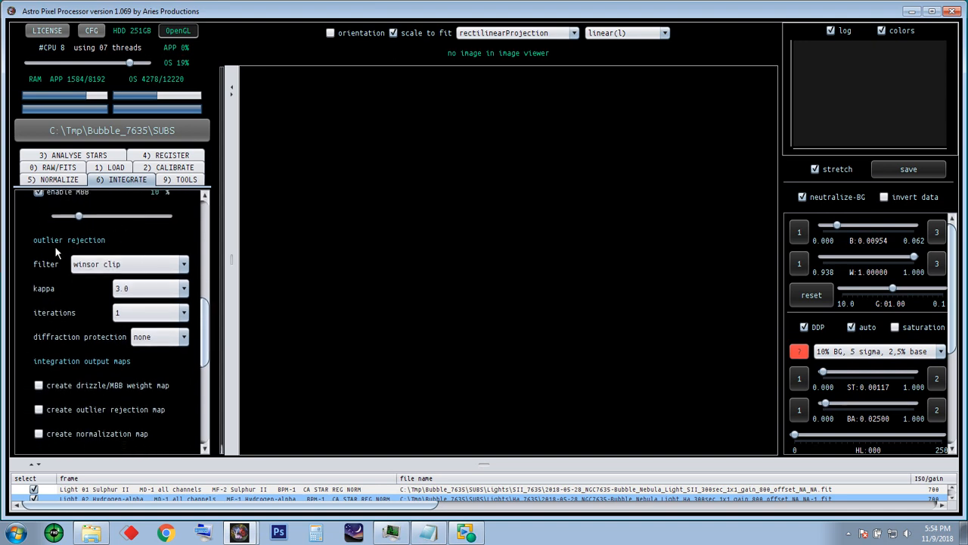
left_click(183, 268)
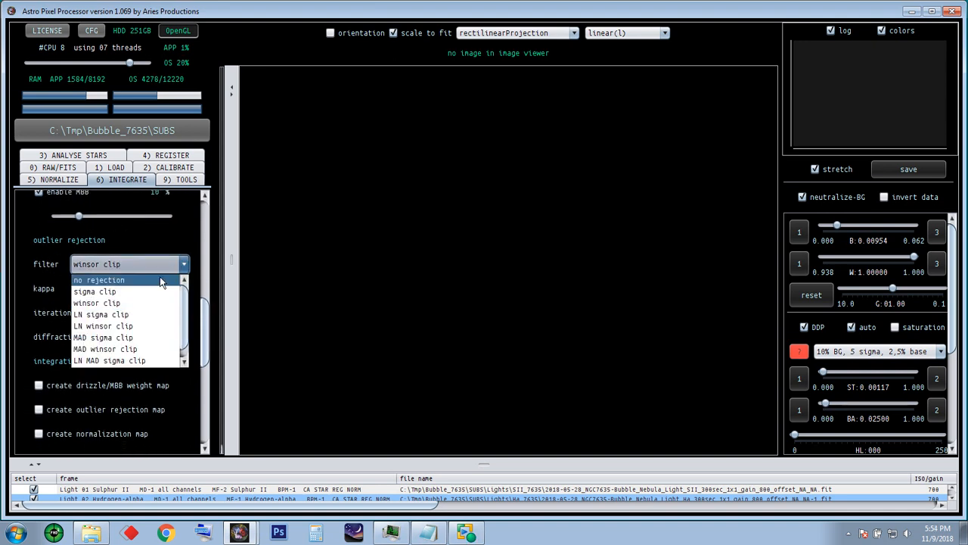
left_click(159, 279)
left_click(183, 268)
left_click(121, 306)
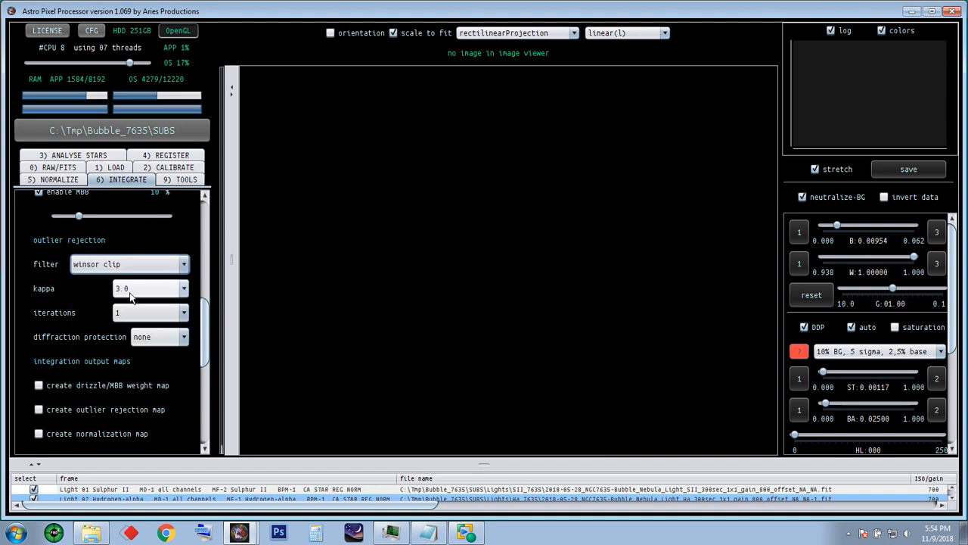
Read up on the diffraction protection option for outlier rejection and set it to 1
scroll(196, 324, "down", 3)
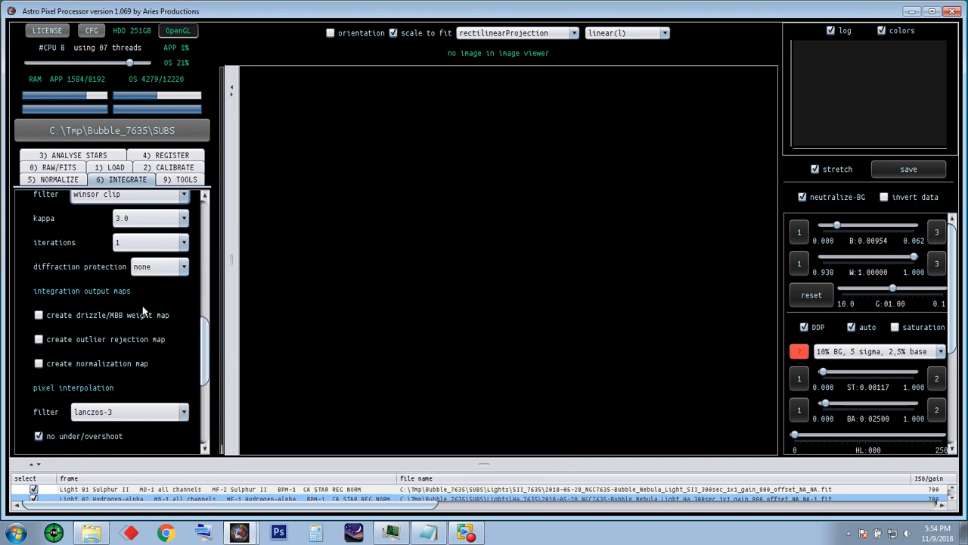
left_click(184, 267)
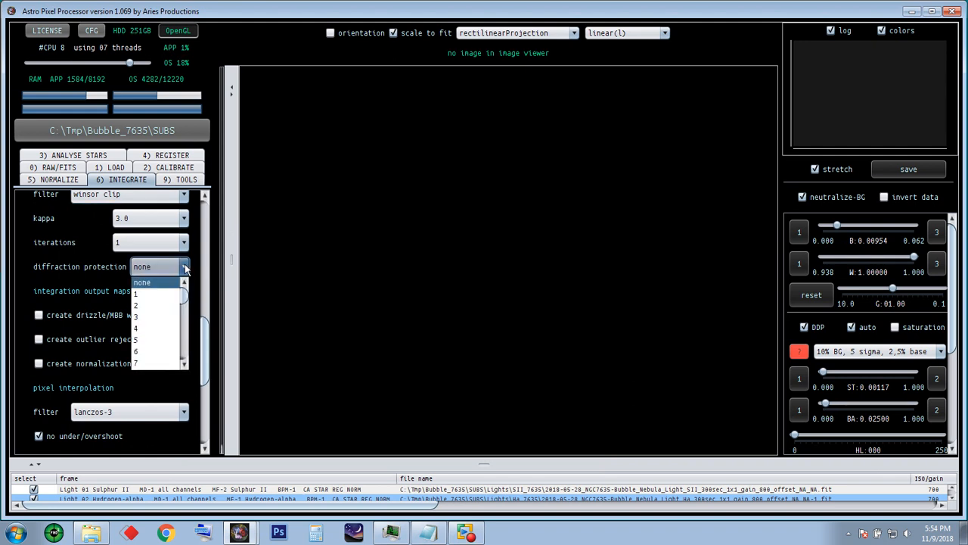
left_click(186, 267)
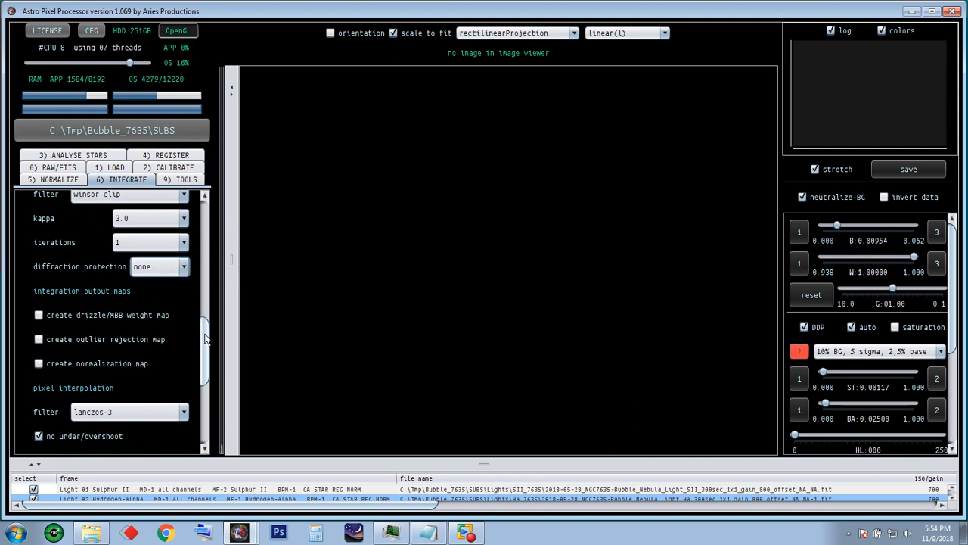
scroll(193, 265, "down", 1)
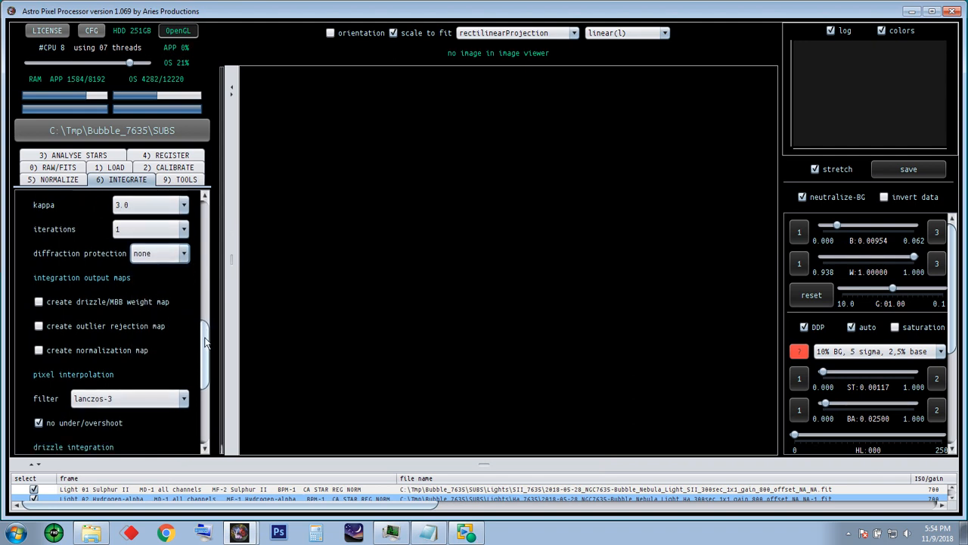
left_click(184, 255)
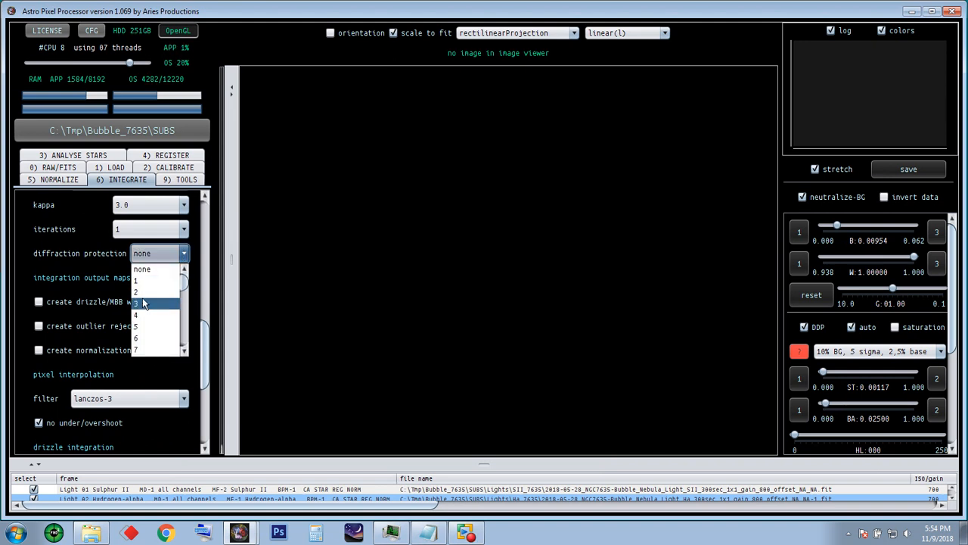
left_click(160, 254)
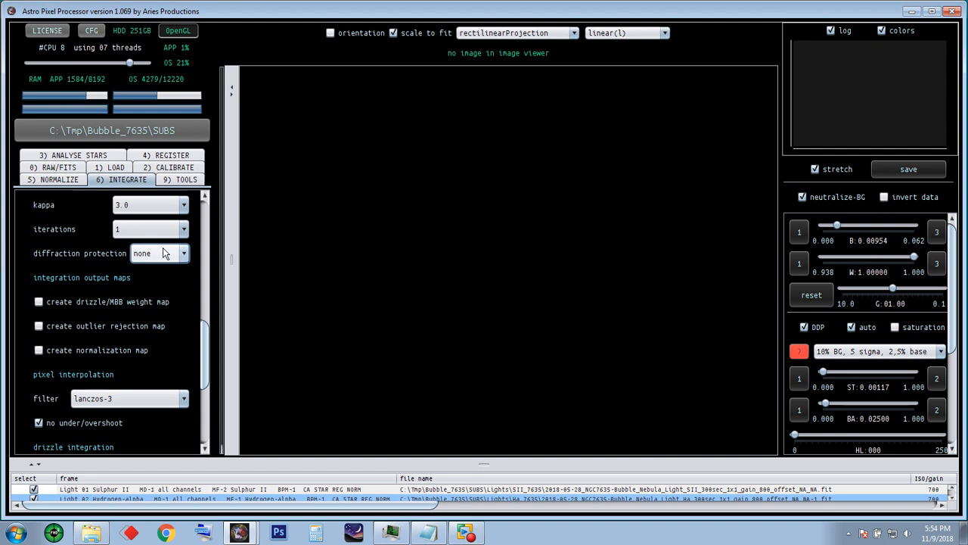
mouse_move(159, 254)
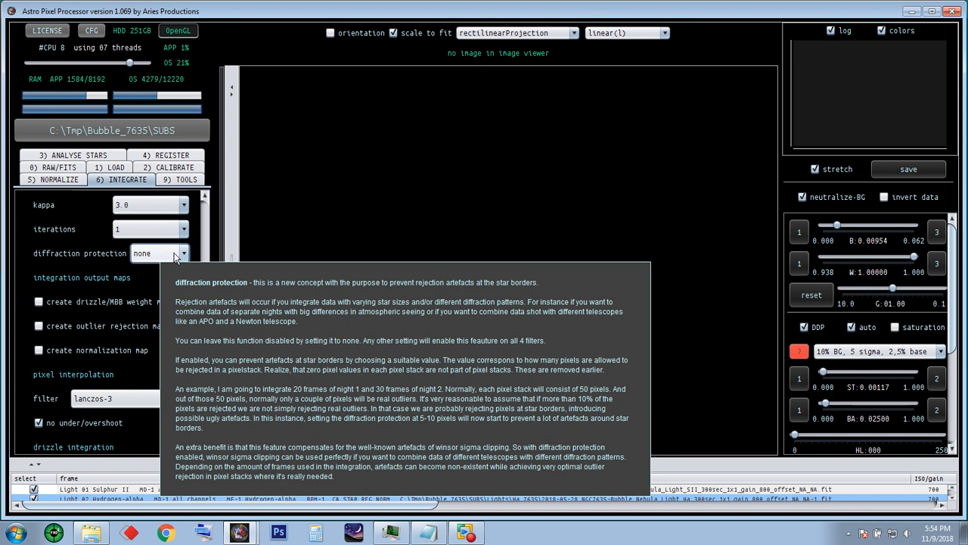
left_click(160, 255)
left_click(150, 285)
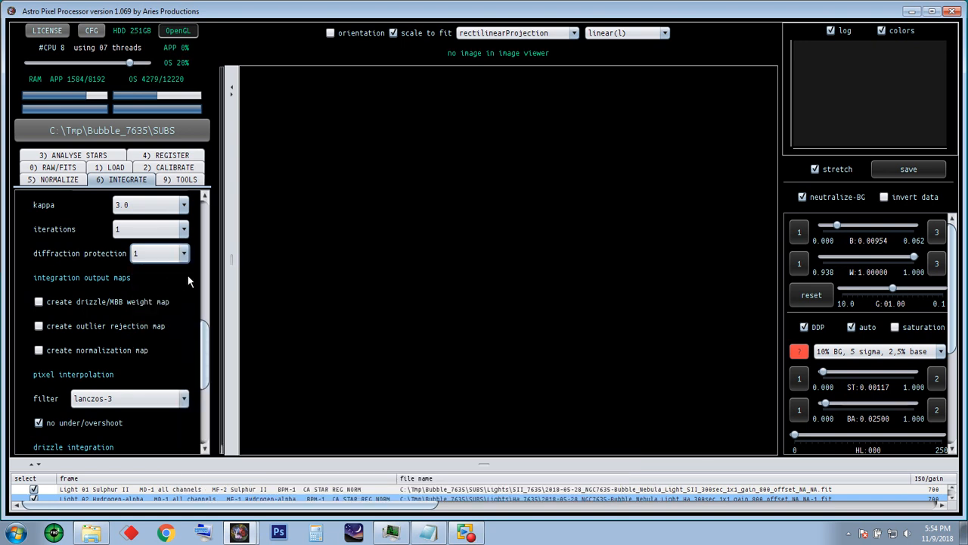
Integrate the lights with the remaining interpolation and drizzle options left as they are, and look over the integrations in the frame list
scroll(189, 273, "down", 3)
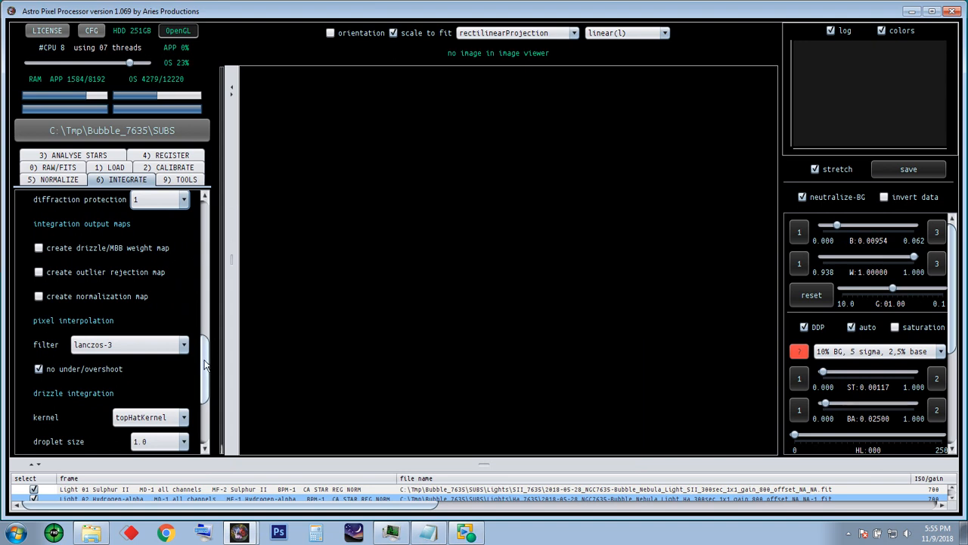
scroll(204, 365, "down", 2)
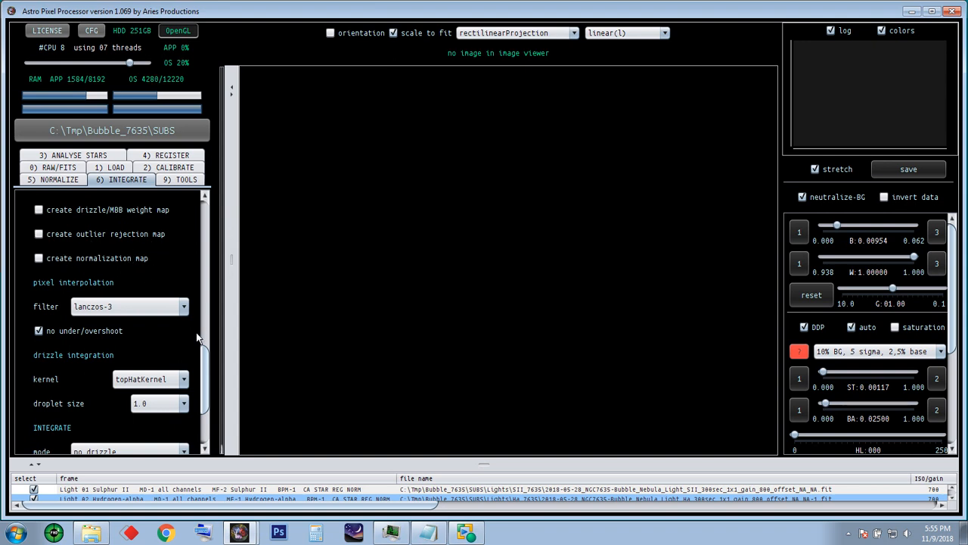
scroll(151, 303, "down", 3)
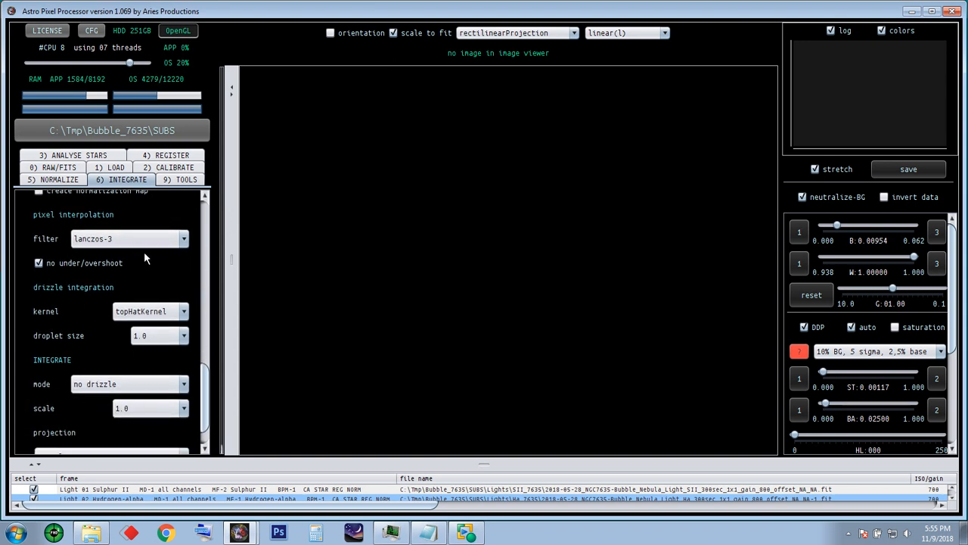
scroll(204, 416, "down", 2)
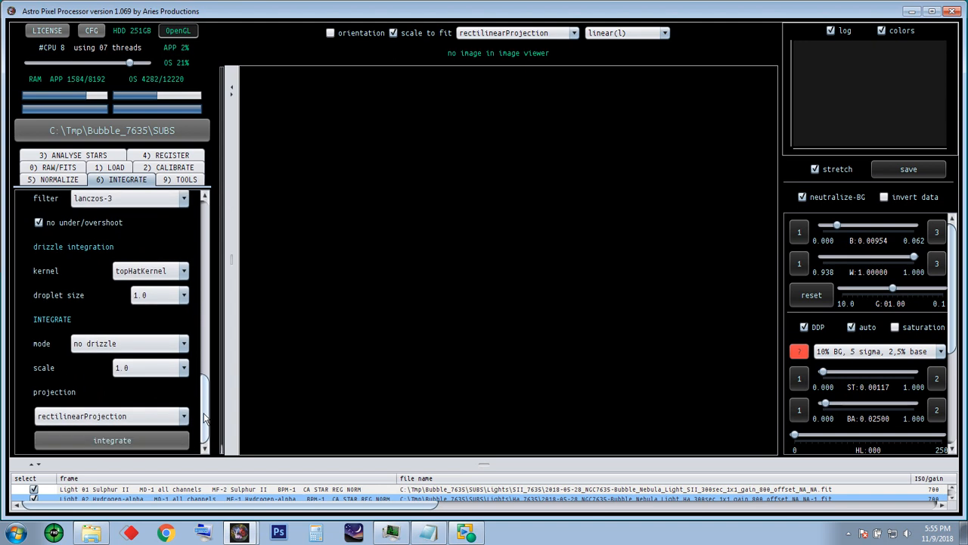
left_click(115, 441)
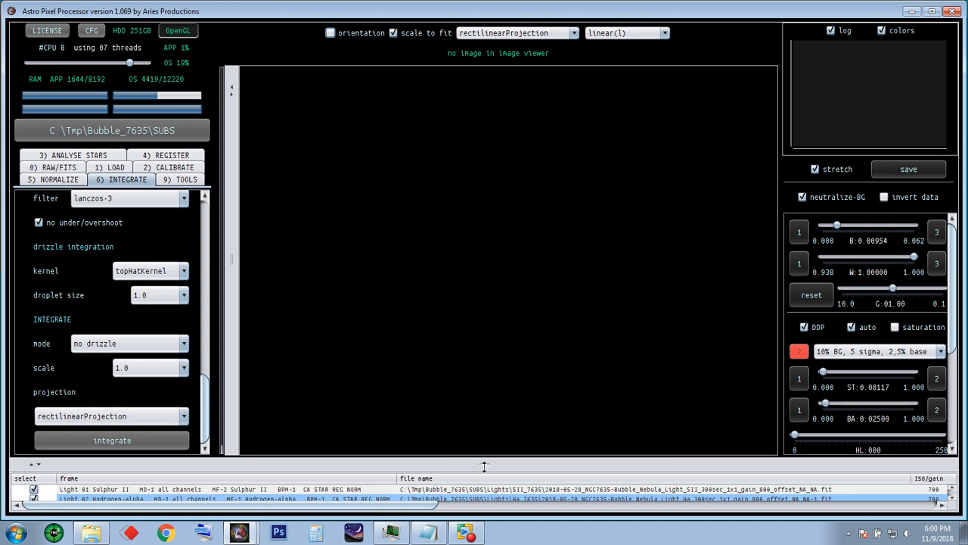
left_click_drag(483, 464, 485, 299)
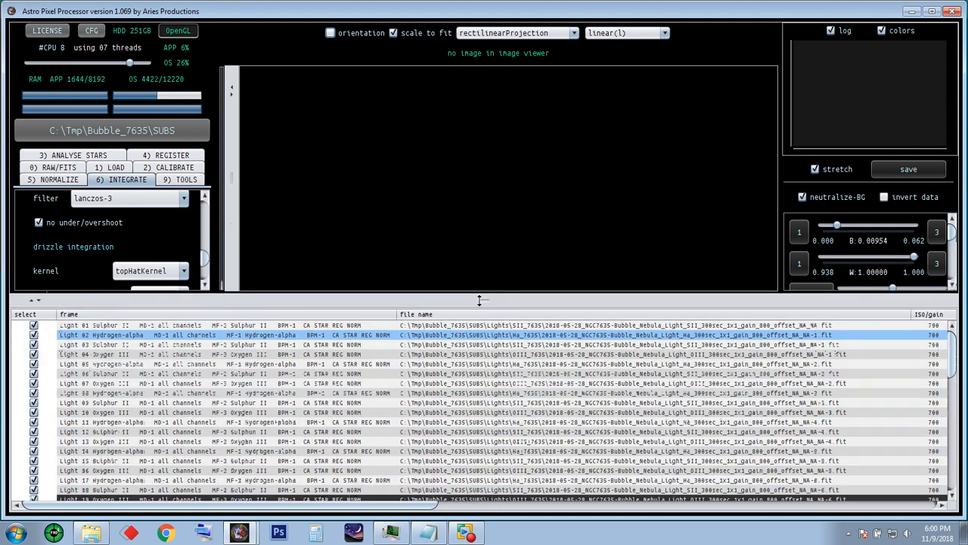
left_click_drag(952, 354, 954, 474)
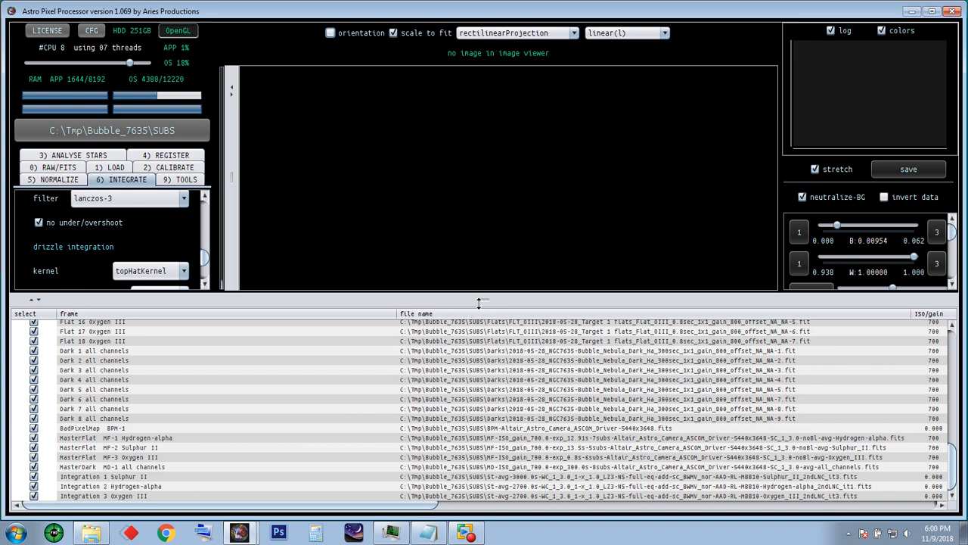
left_click_drag(479, 302, 472, 451)
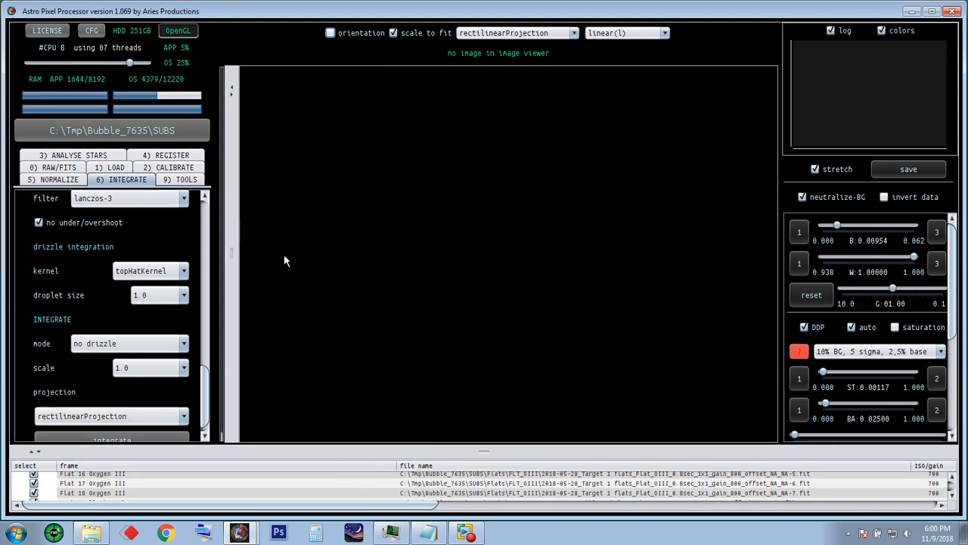
Clear the master flats, master dark and bad pixel map from the loaded frames, and reset each selection to all
left_click(118, 170)
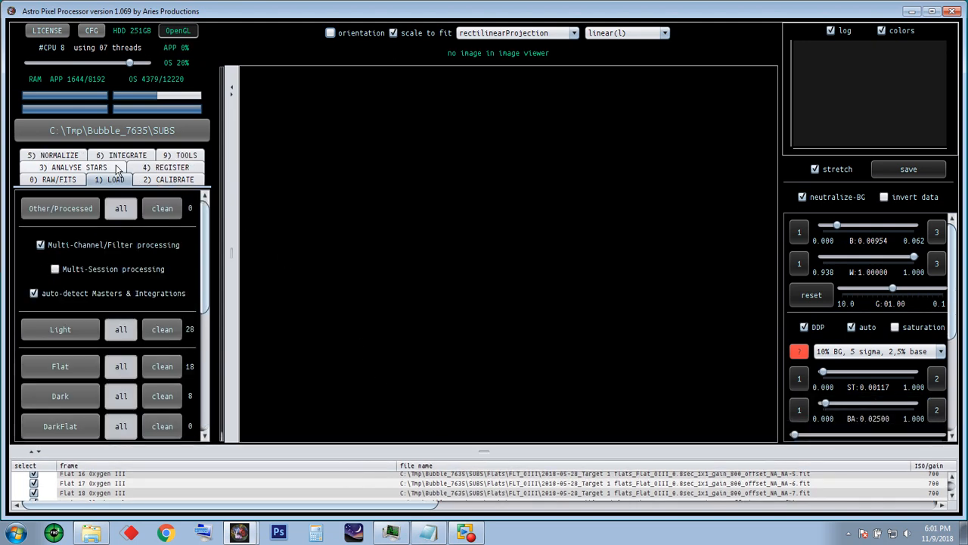
left_click_drag(210, 267, 206, 360)
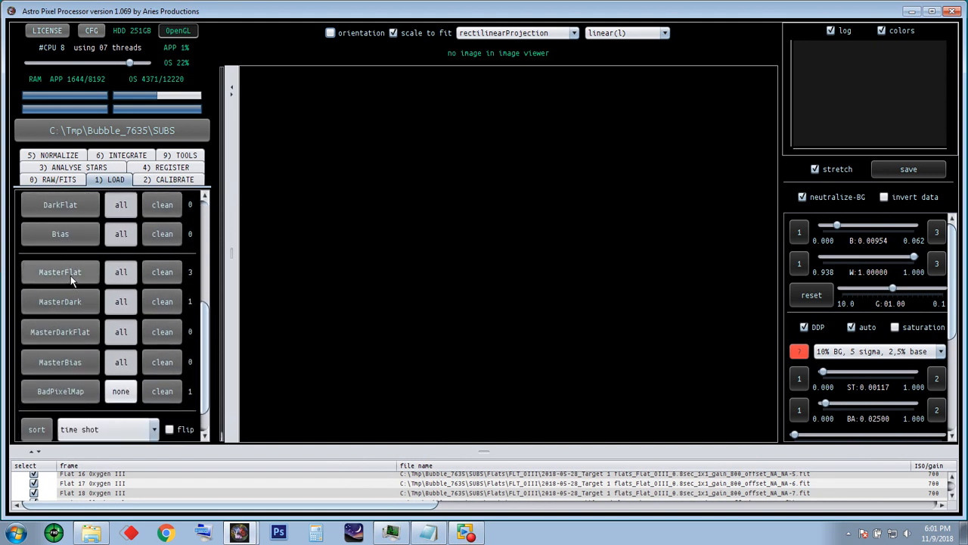
left_click(128, 272)
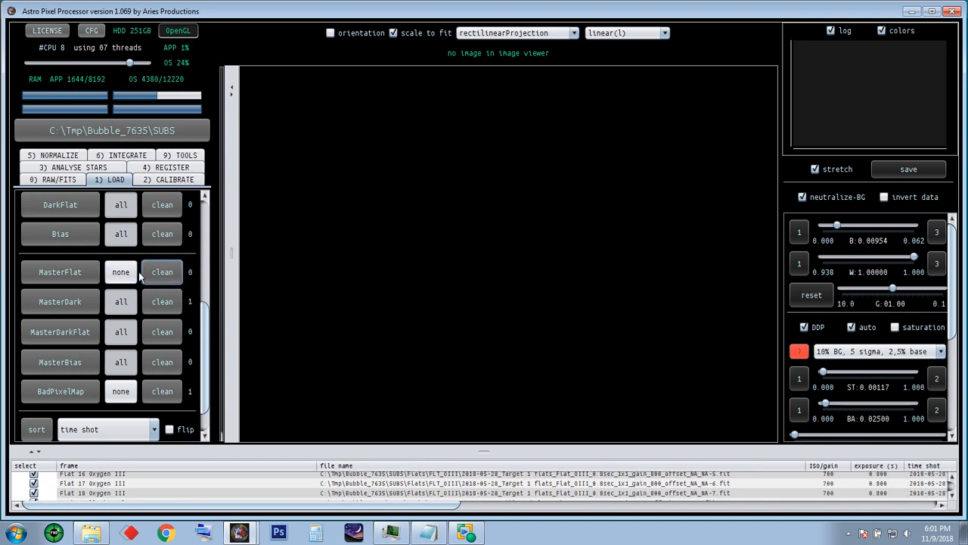
left_click(125, 272)
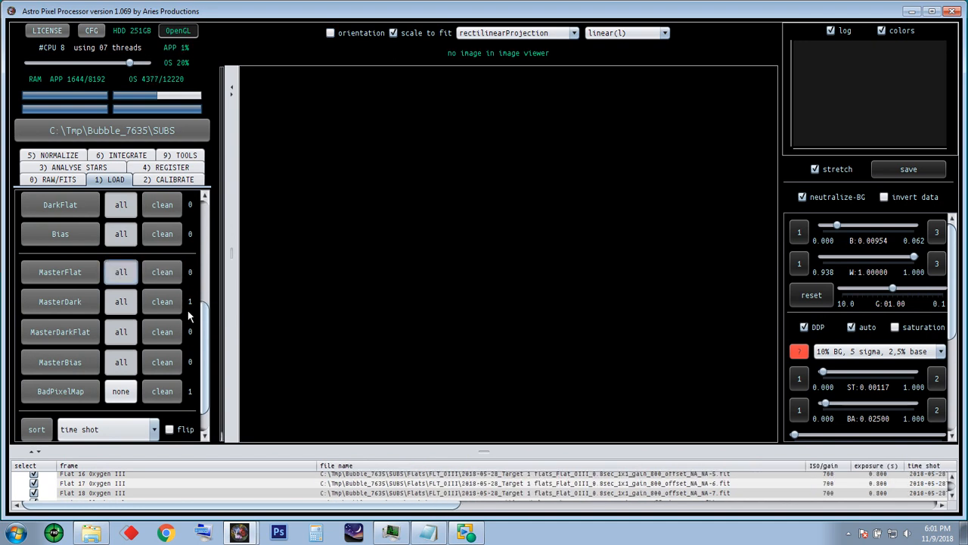
left_click(121, 304)
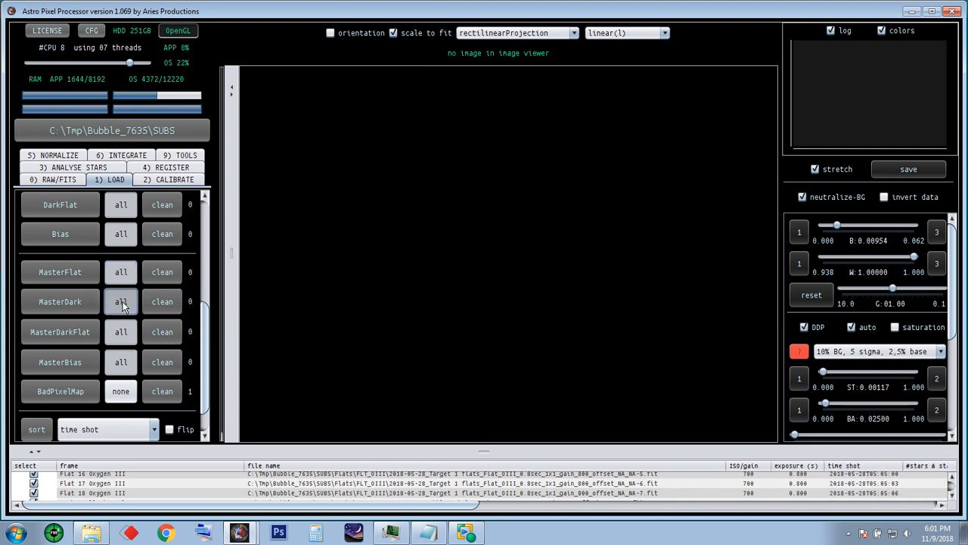
left_click(121, 302)
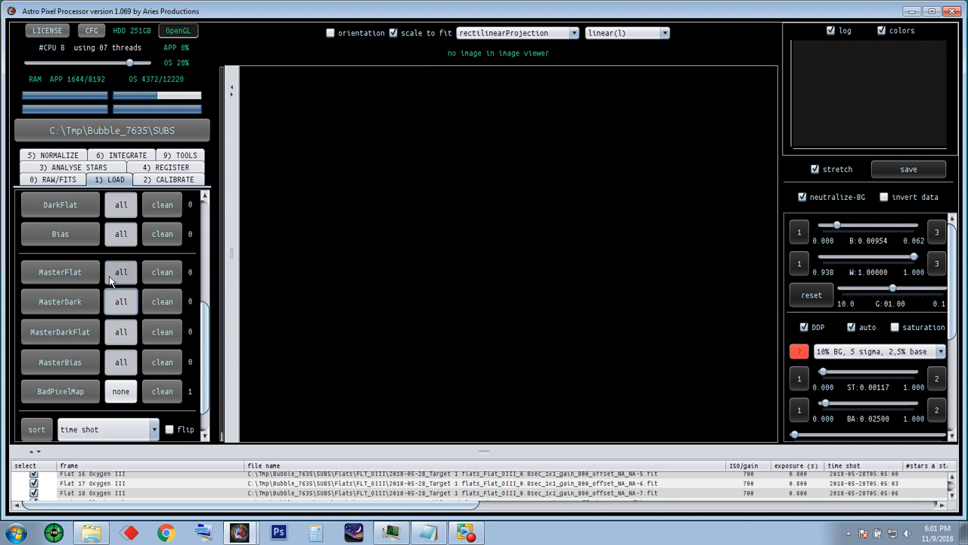
left_click(121, 392)
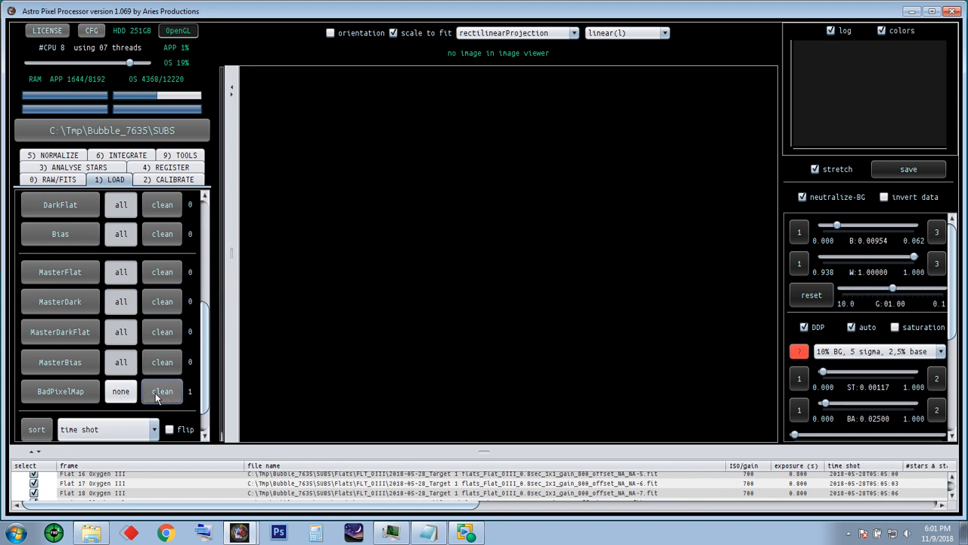
left_click(157, 393)
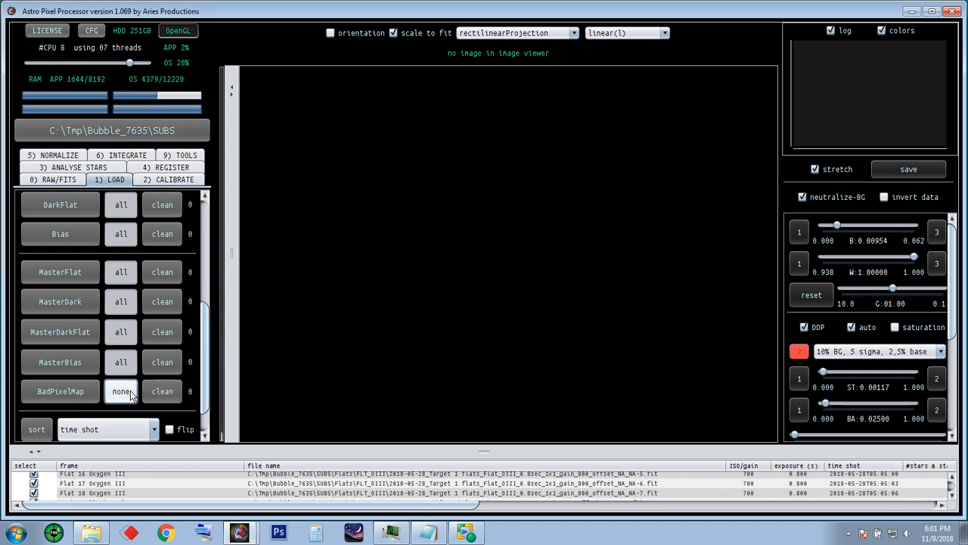
left_click(124, 391)
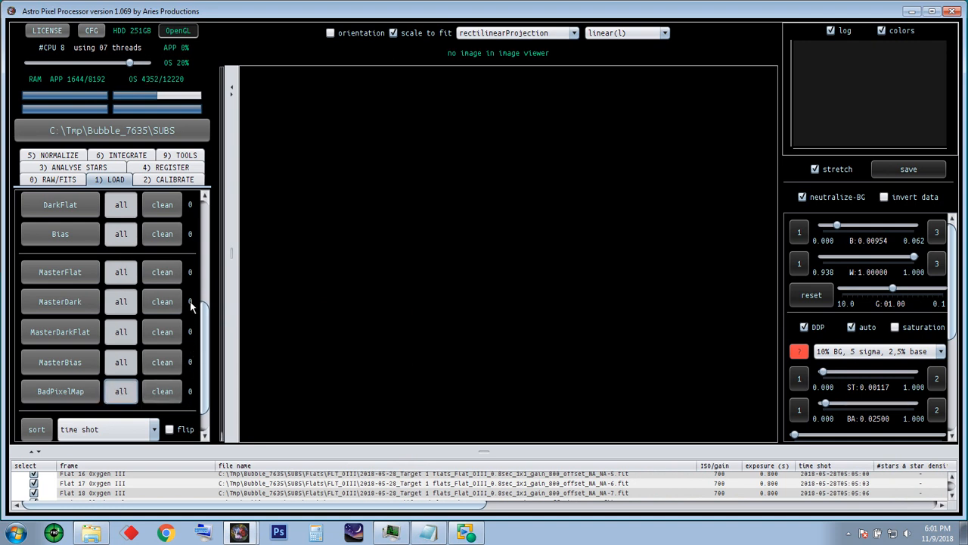
Clear the flat frames, reset their selection to all, and look through the frames remaining in the list
scroll(195, 341, "up", 3)
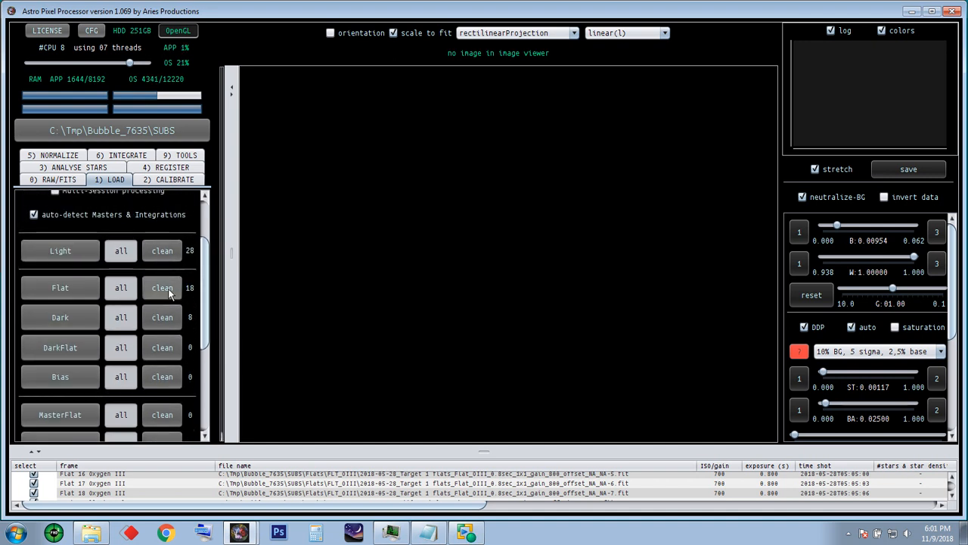
left_click(121, 289)
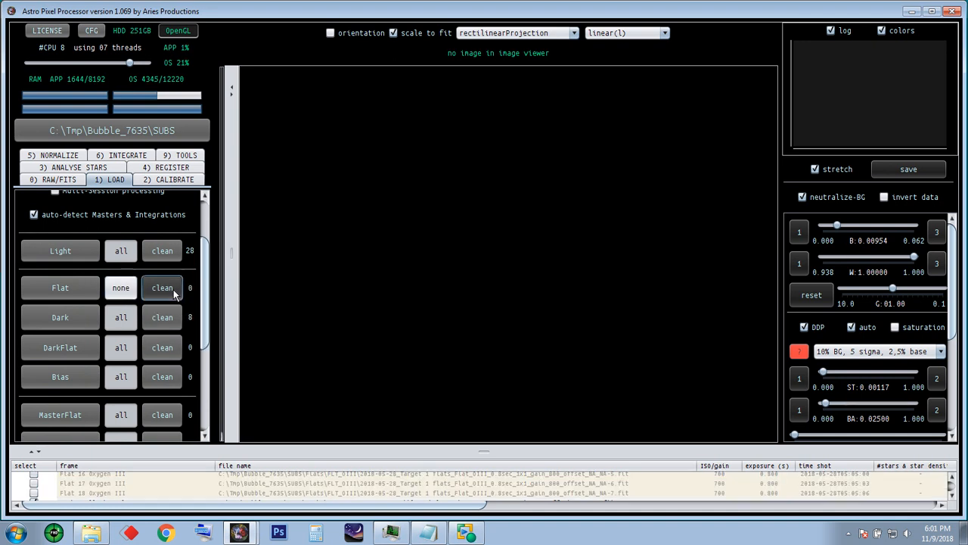
left_click(125, 291)
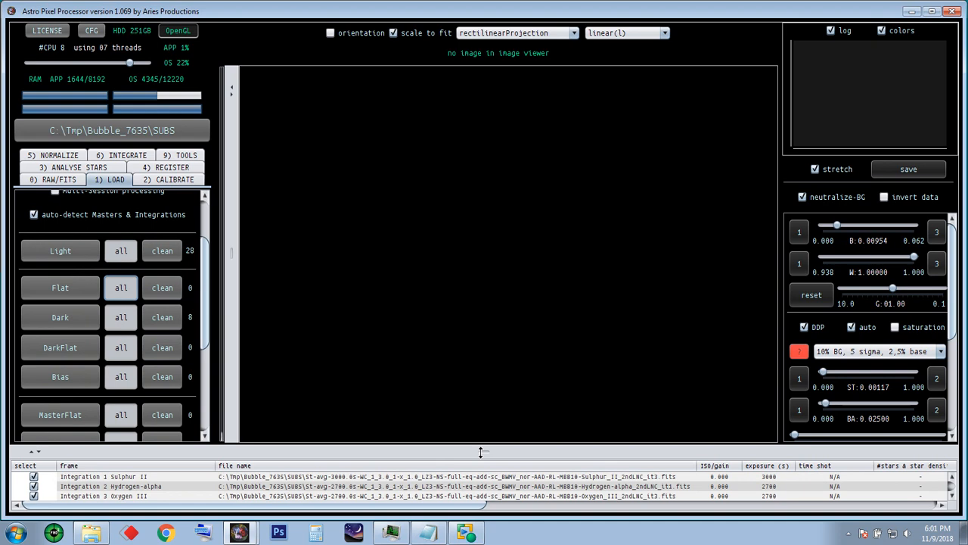
left_click_drag(480, 451, 465, 155)
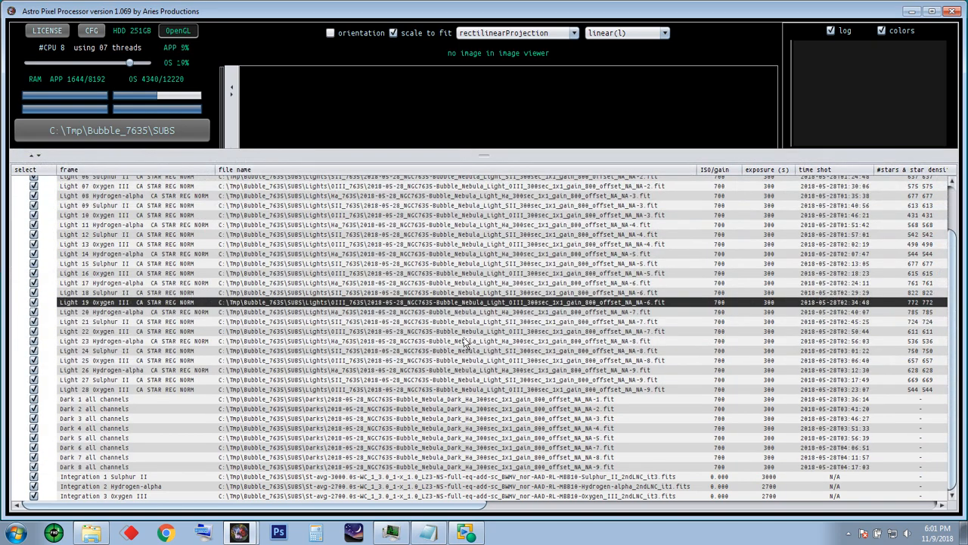
scroll(465, 342, "up", 2)
scroll(465, 343, "down", 2)
left_click_drag(485, 157, 487, 454)
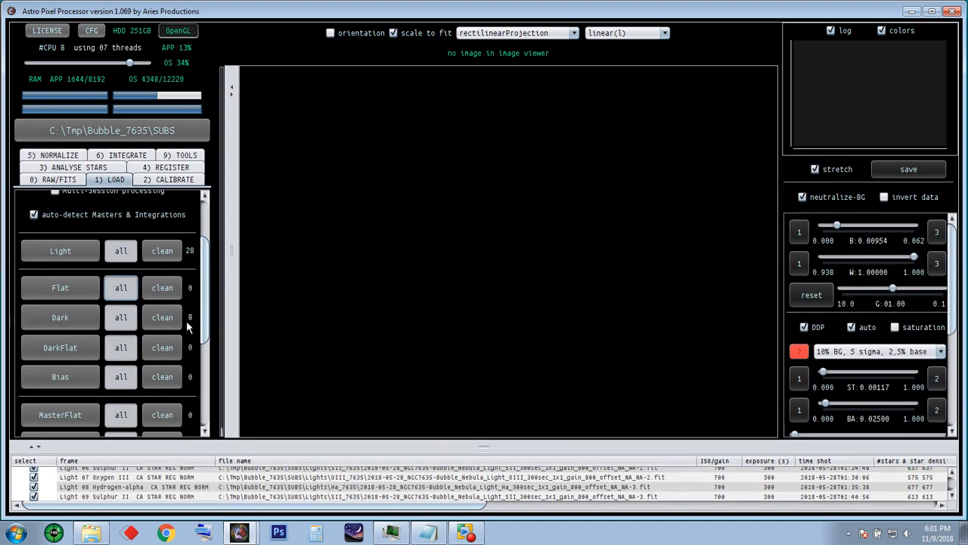
Clear the dark and light frames from the loaded files, and review the per-channel integrations kept in the frame list
left_click(121, 318)
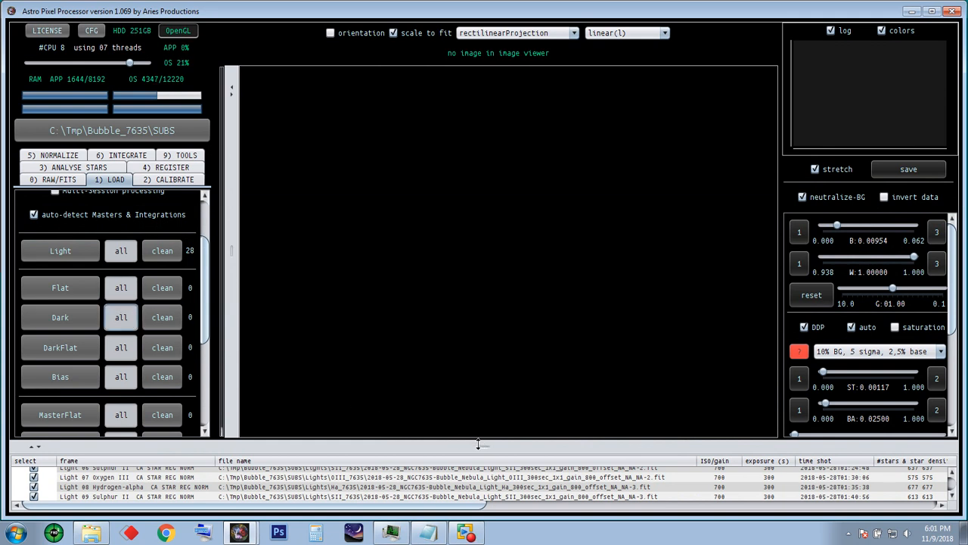
left_click_drag(478, 399, 495, 452)
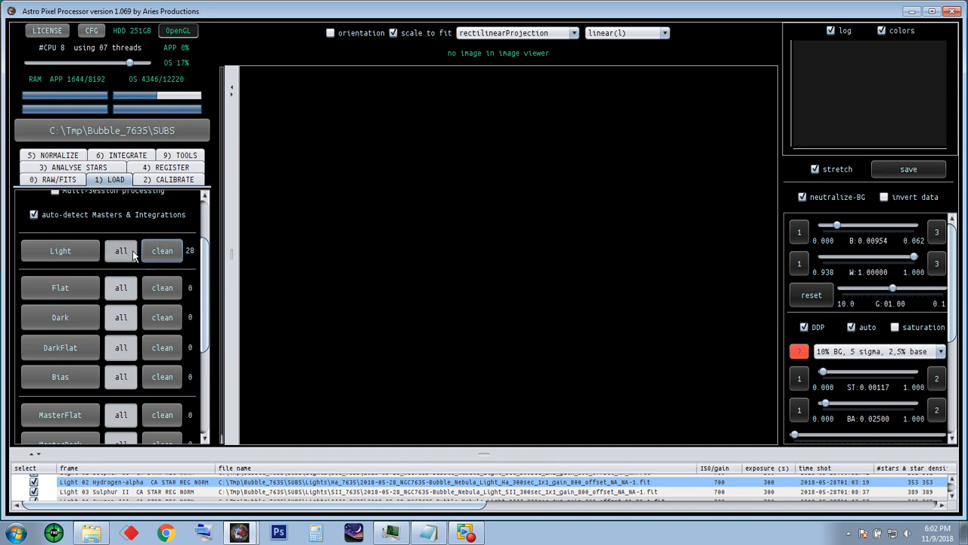
left_click(162, 250)
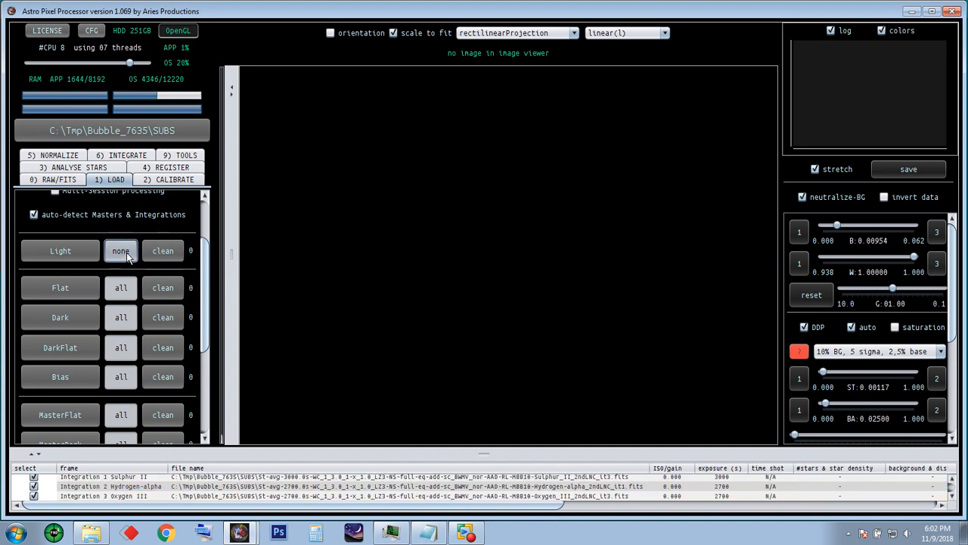
left_click_drag(481, 452, 472, 299)
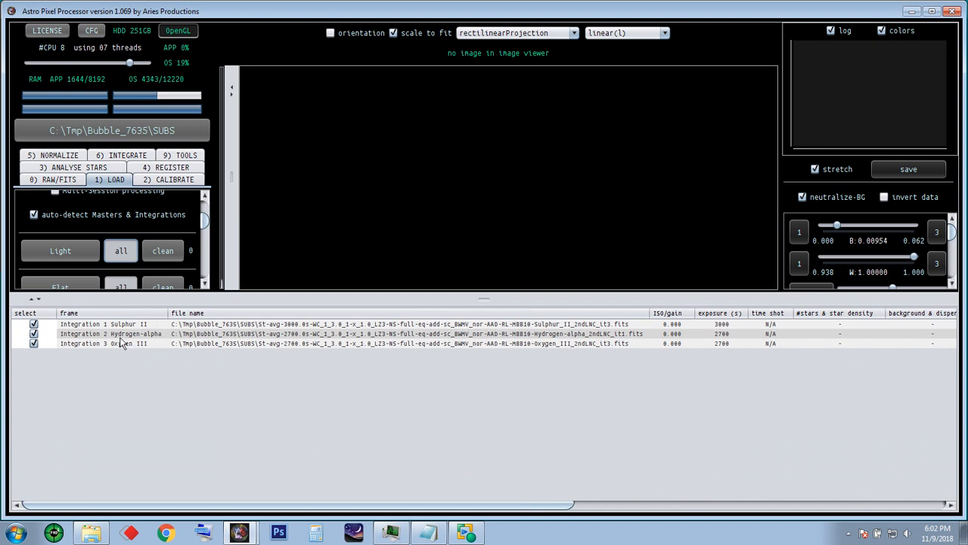
left_click_drag(485, 302, 488, 456)
left_click_drag(210, 272, 211, 227)
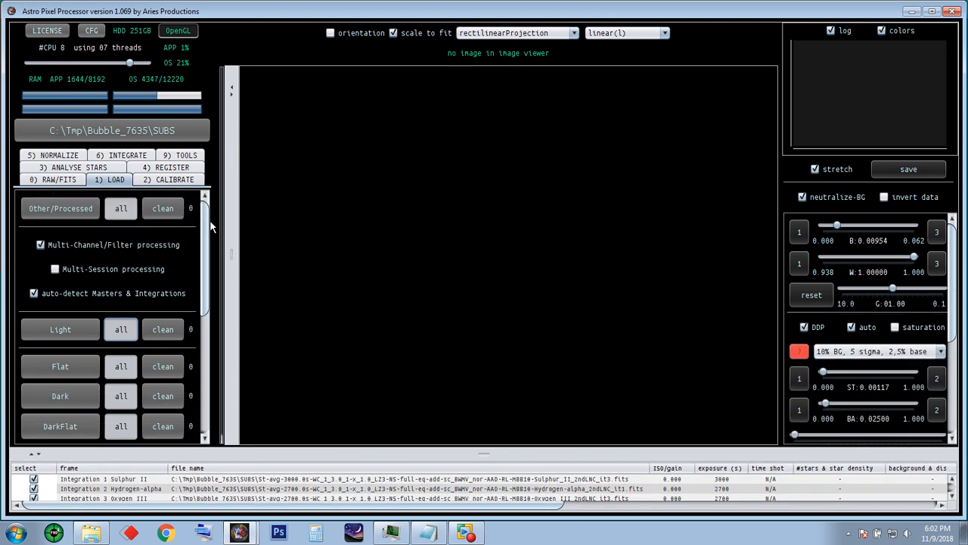
Bring up the processing tools, enlarge the frame list, and set the image view mode to l-c-r-normalised
left_click(186, 156)
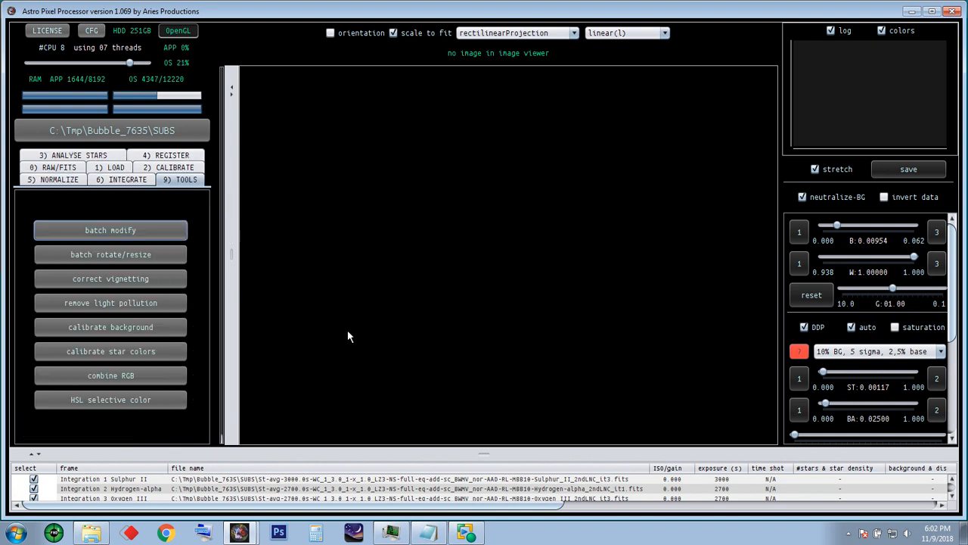
left_click_drag(484, 453, 482, 437)
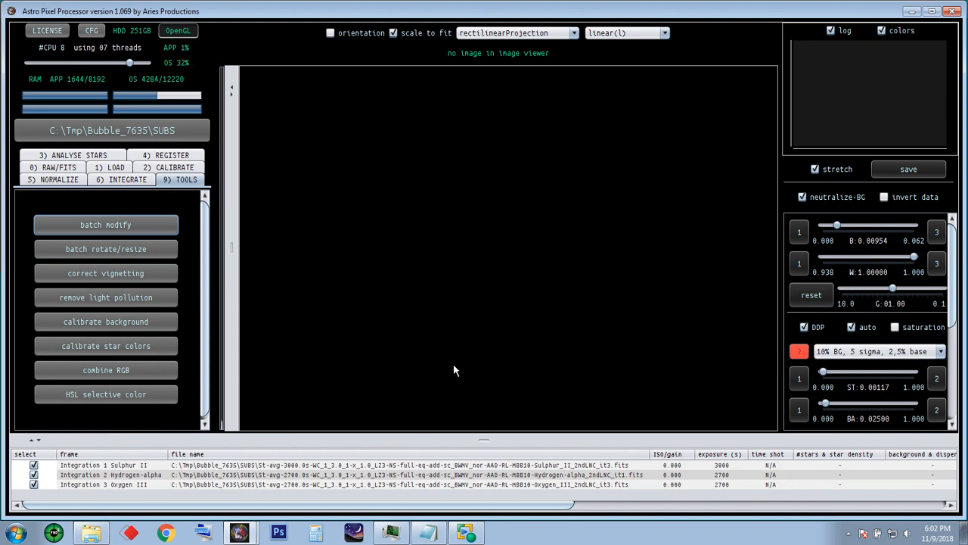
left_click(664, 35)
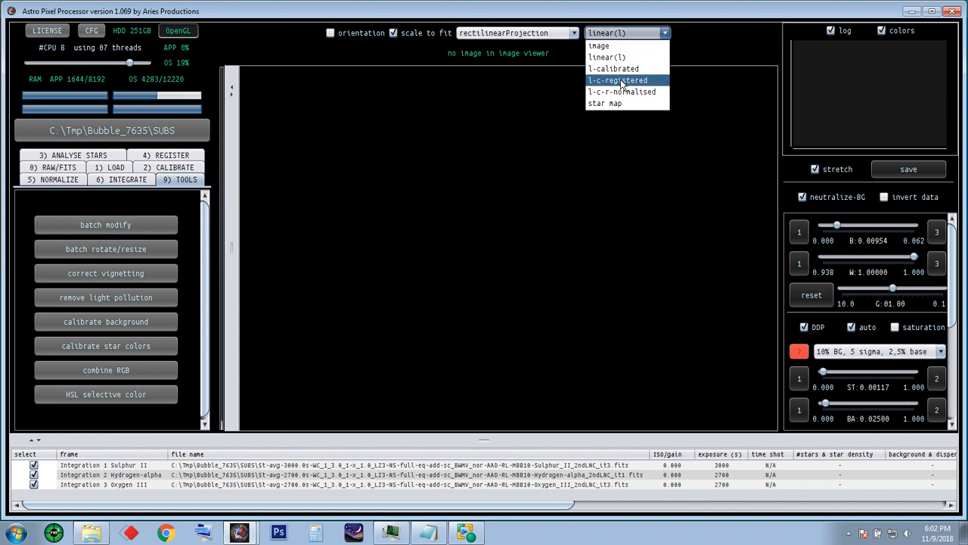
left_click(621, 81)
left_click(664, 33)
left_click(617, 93)
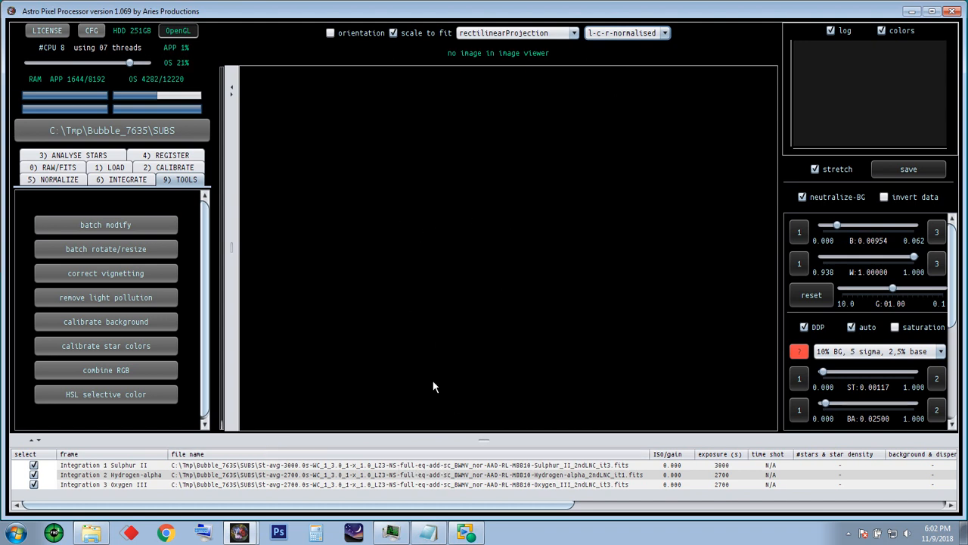
Display the Sulphur II integration and try a gamma of 1.32 on it before resetting the adjustment
left_click(450, 465)
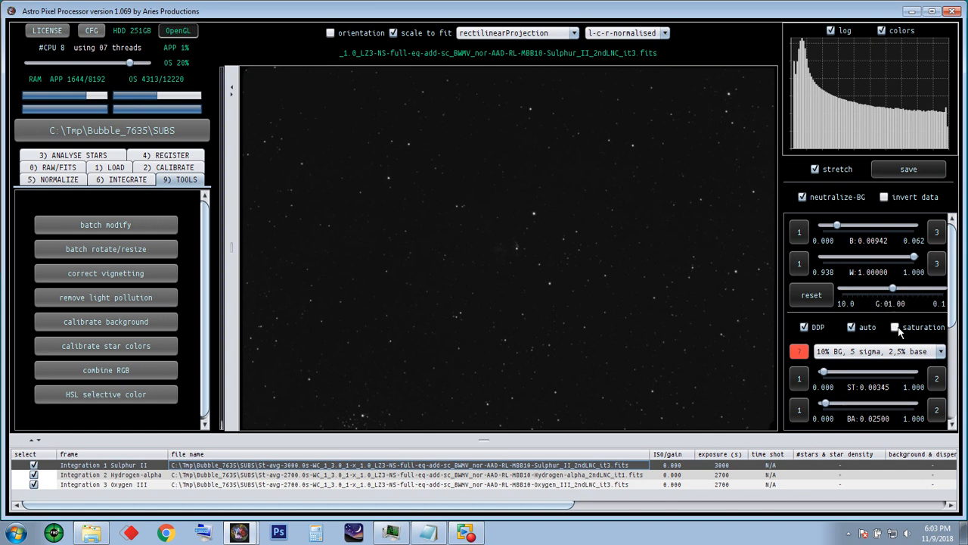
left_click_drag(893, 289, 887, 291)
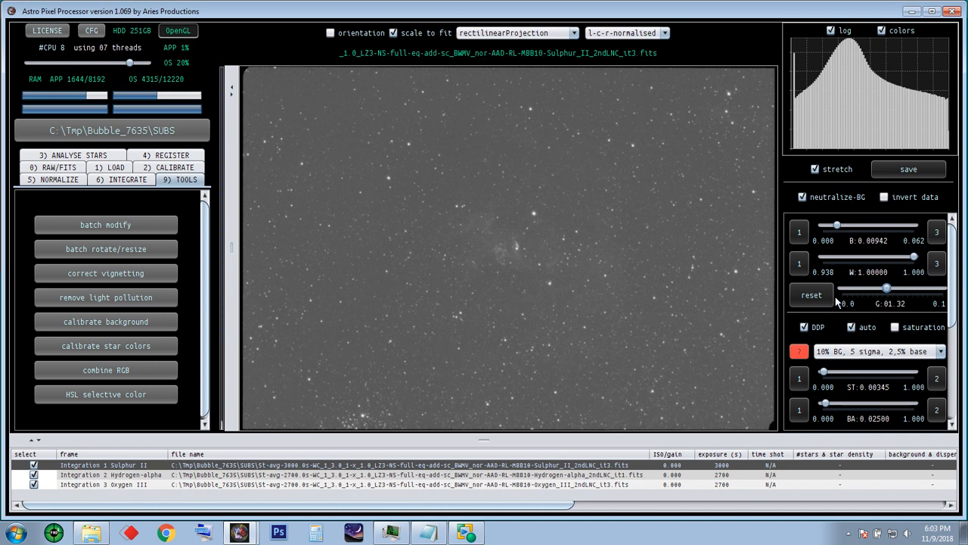
left_click(812, 295)
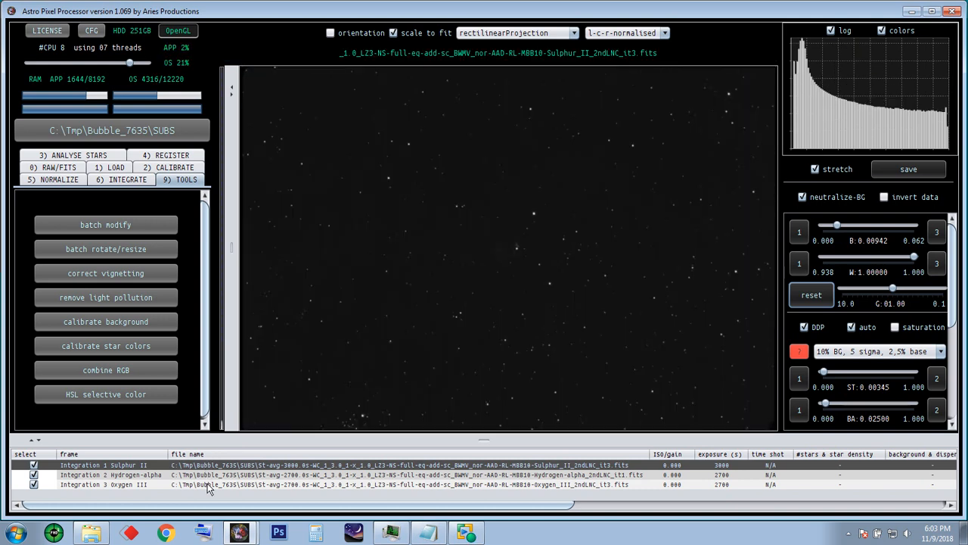
Display the Oxygen III integration in linear view mode and adjust its gamma to 1.21
left_click(211, 484)
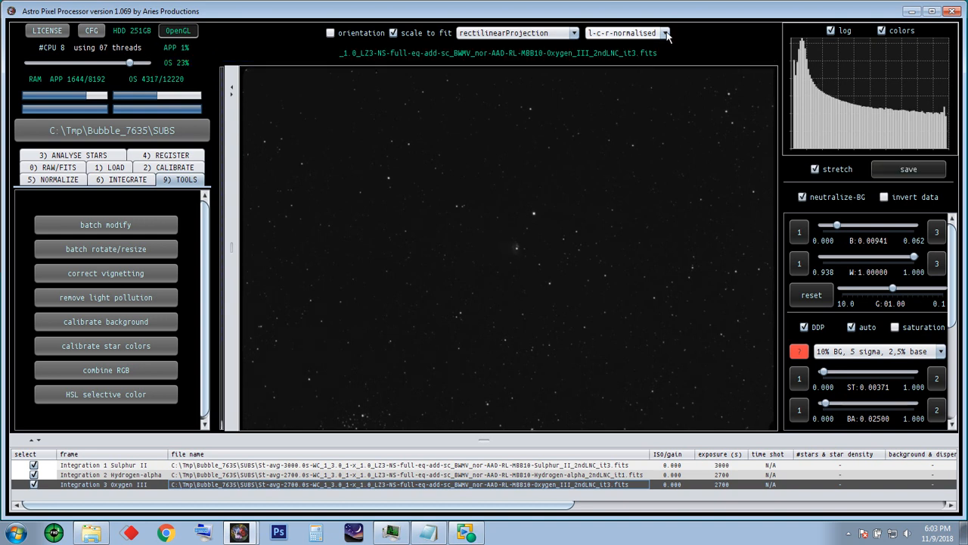
left_click(665, 33)
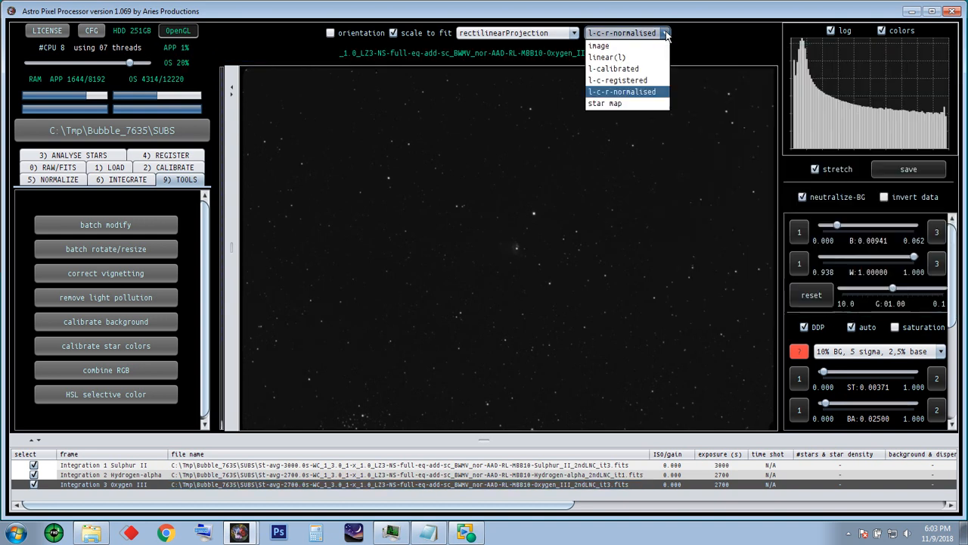
left_click(626, 56)
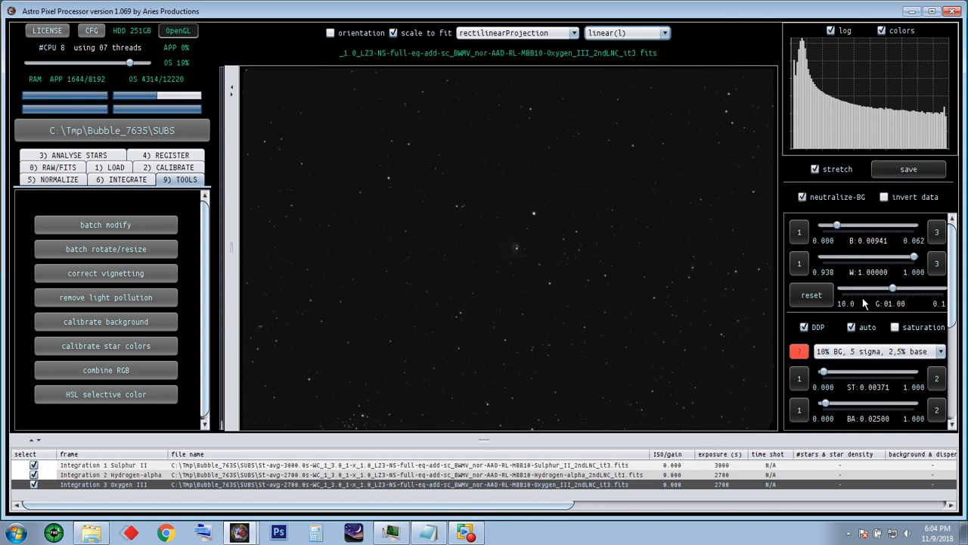
left_click_drag(894, 288, 883, 288)
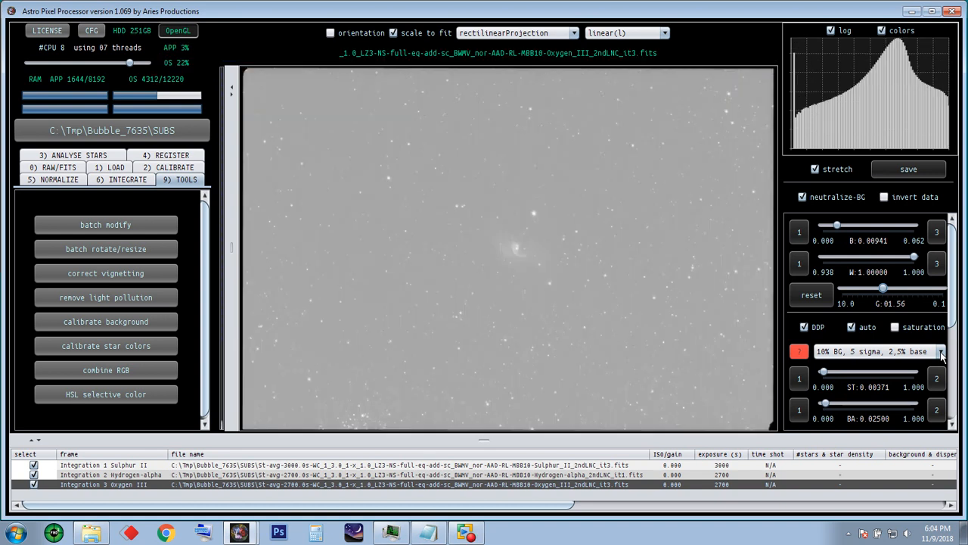
left_click_drag(884, 292, 890, 292)
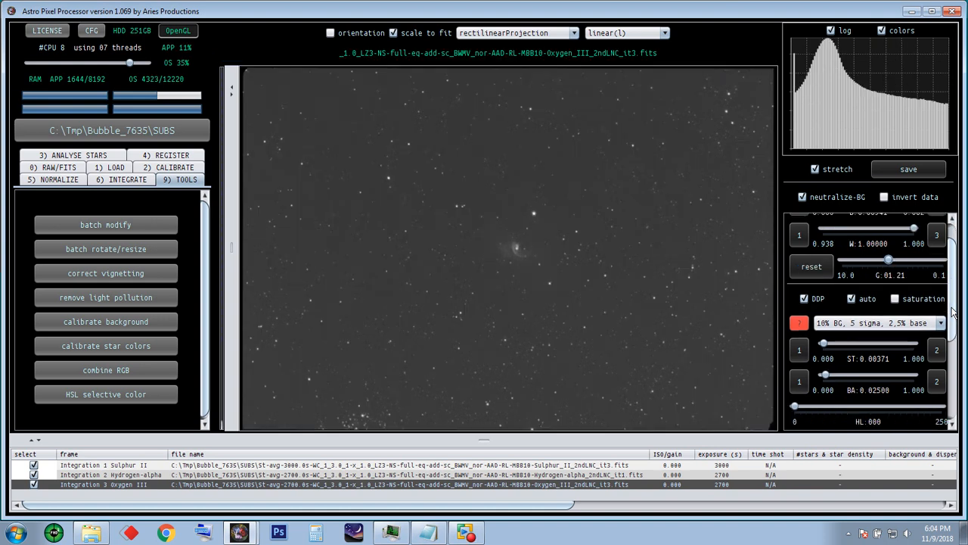
Try the 10% BG, 3 sigma, 2.5% base stretch preset on Oxygen III and return to 10% BG, 5 sigma, 2.5% base
scroll(950, 306, "down", 3)
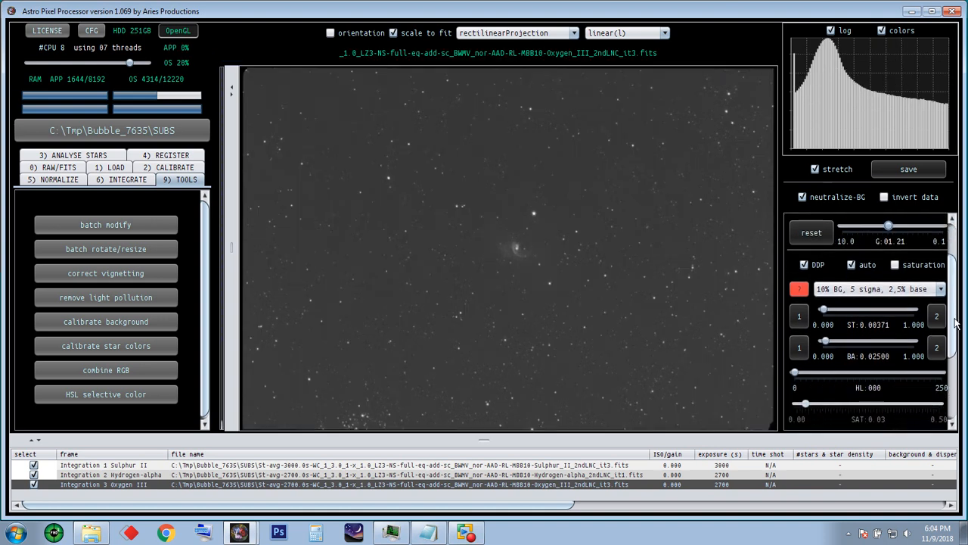
left_click(941, 292)
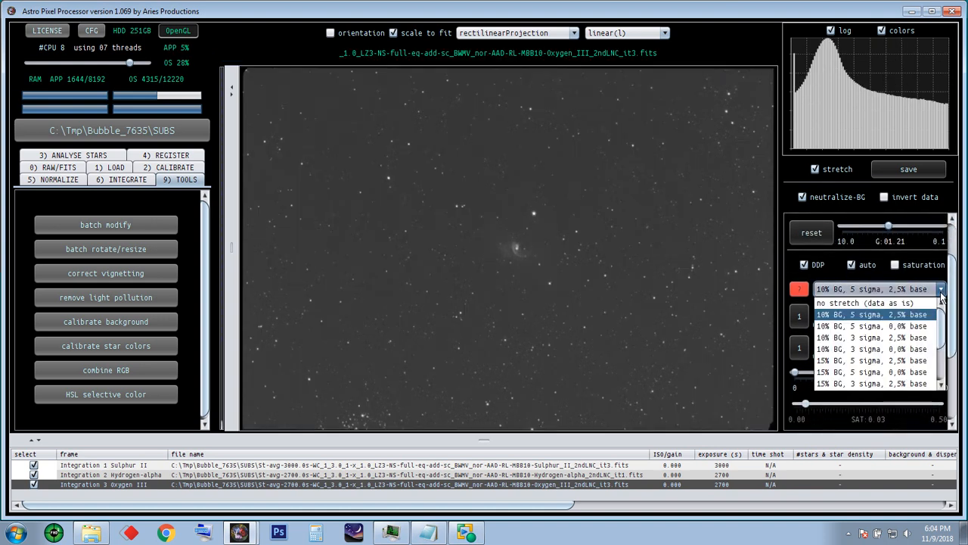
left_click(836, 338)
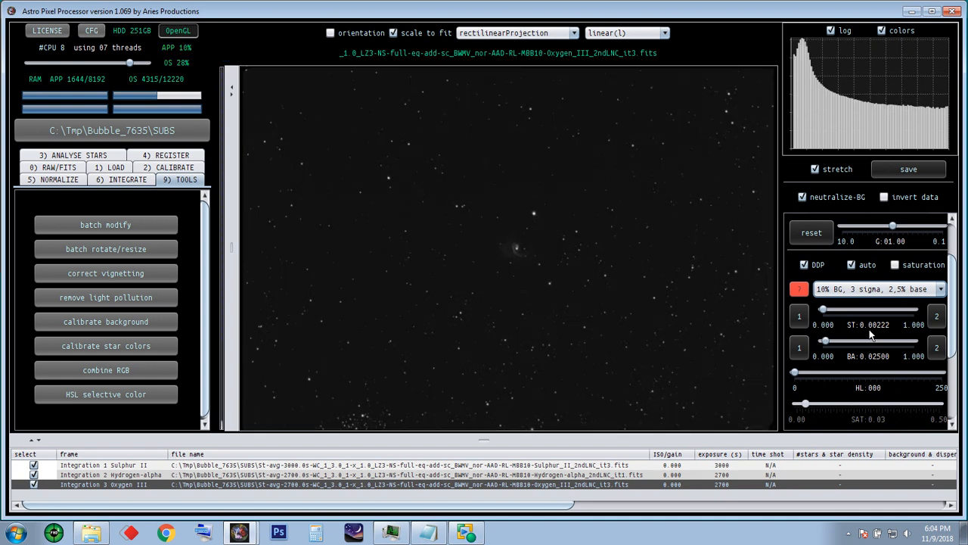
left_click(941, 290)
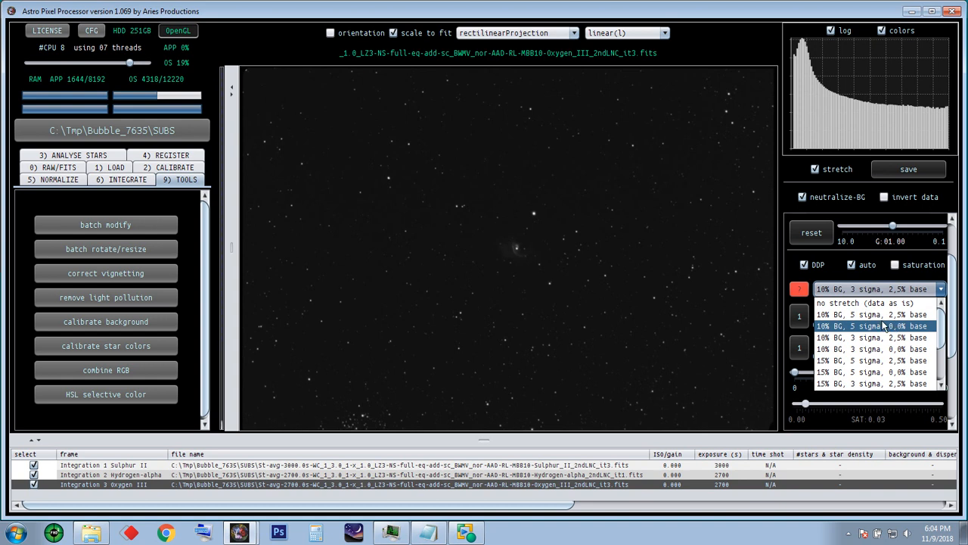
left_click(860, 315)
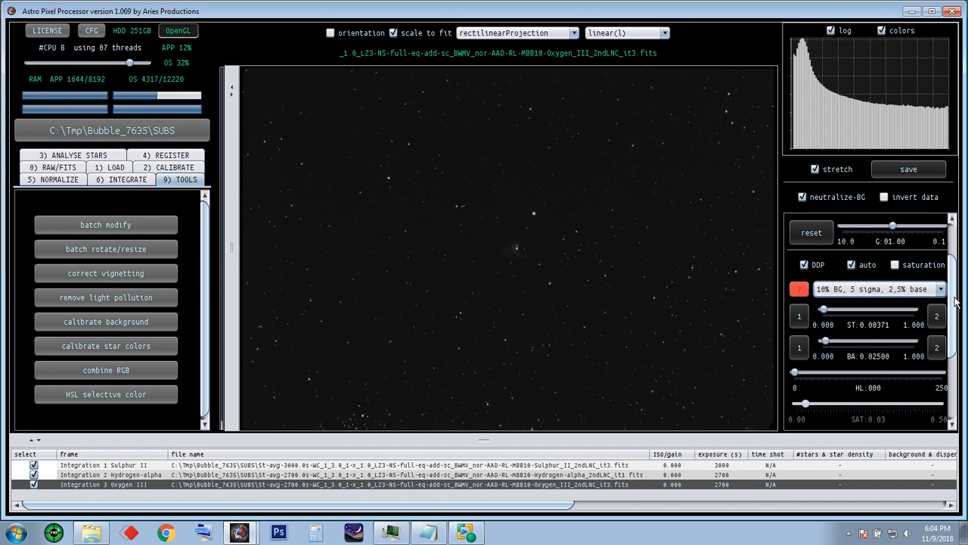
Preview the Oxygen III integration with the stretch preset set to no stretch (data as is)
scroll(951, 318, "up", 2)
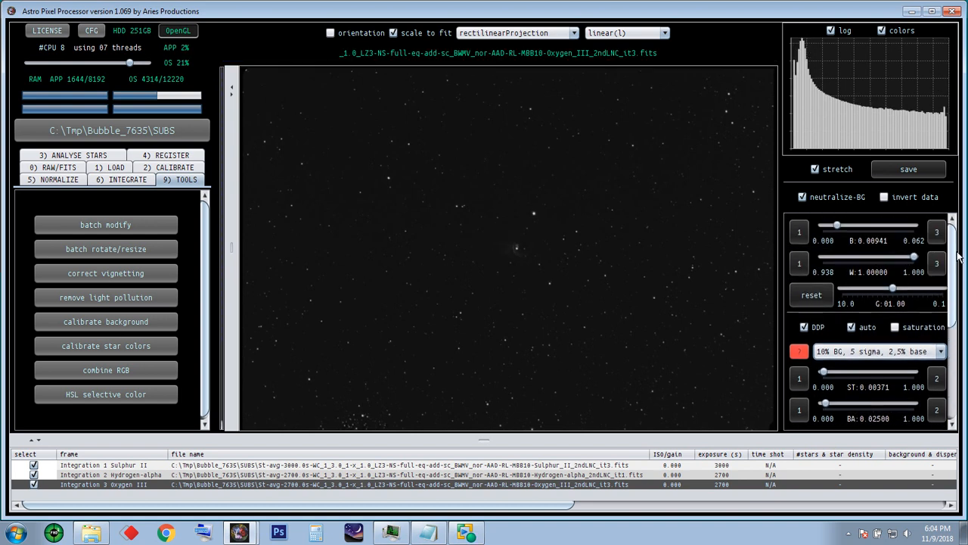
left_click(942, 351)
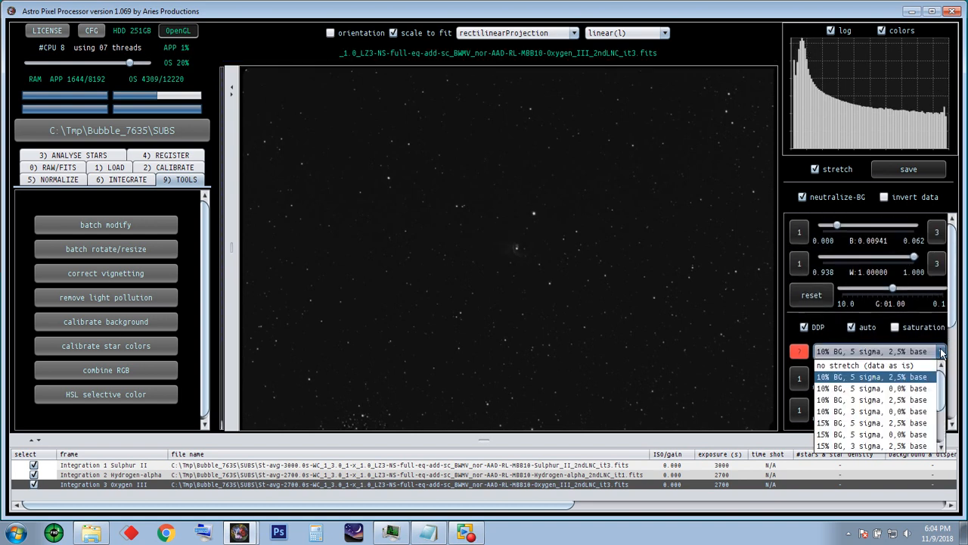
left_click(893, 368)
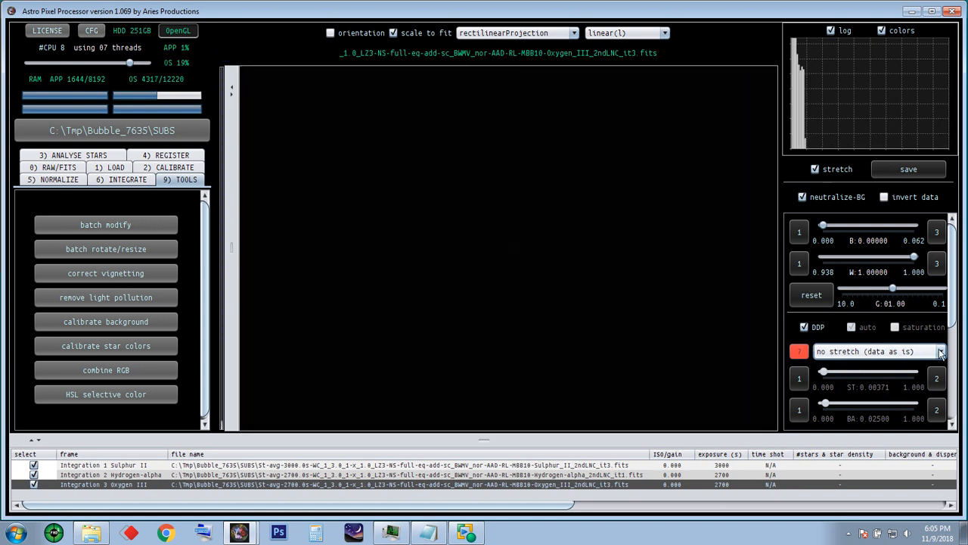
Compare the 15% BG, 3 sigma stretch presets on Oxygen III, with 2.5% base and with 0.0% base
scroll(943, 326, "down", 3)
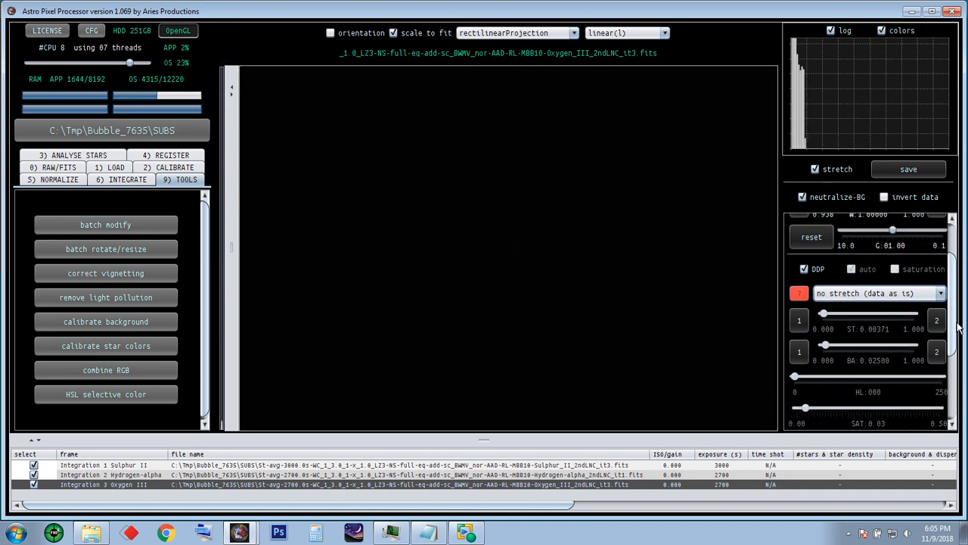
left_click(943, 287)
left_click_drag(942, 329, 945, 351)
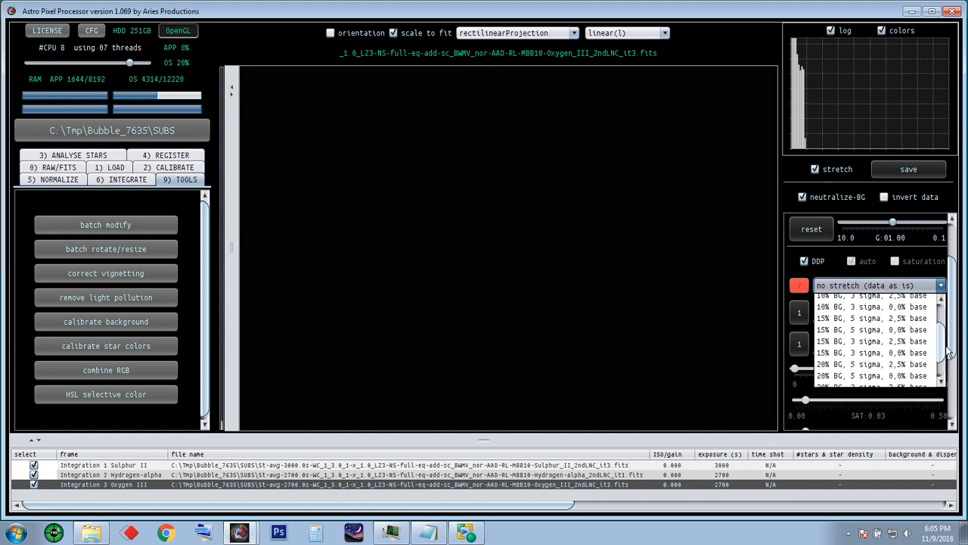
left_click(834, 345)
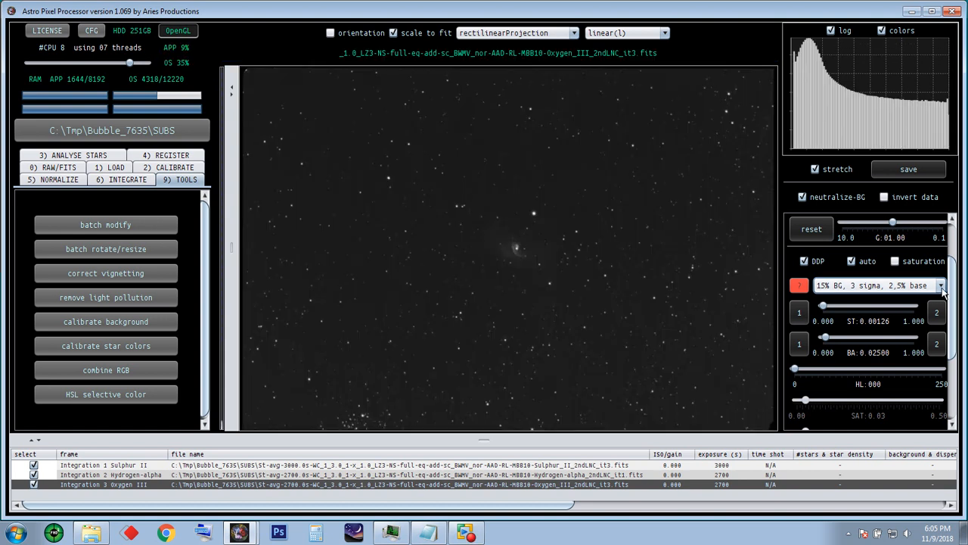
left_click(942, 287)
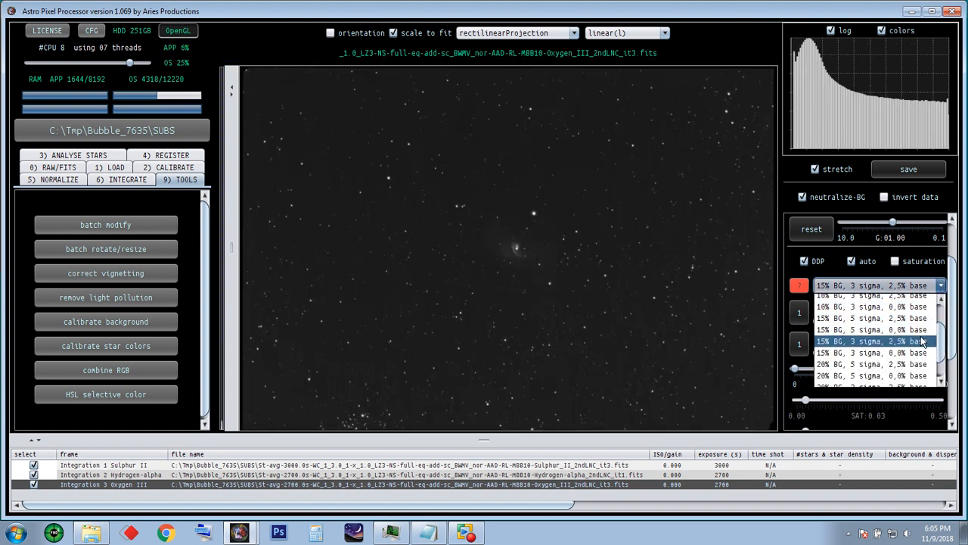
left_click(841, 354)
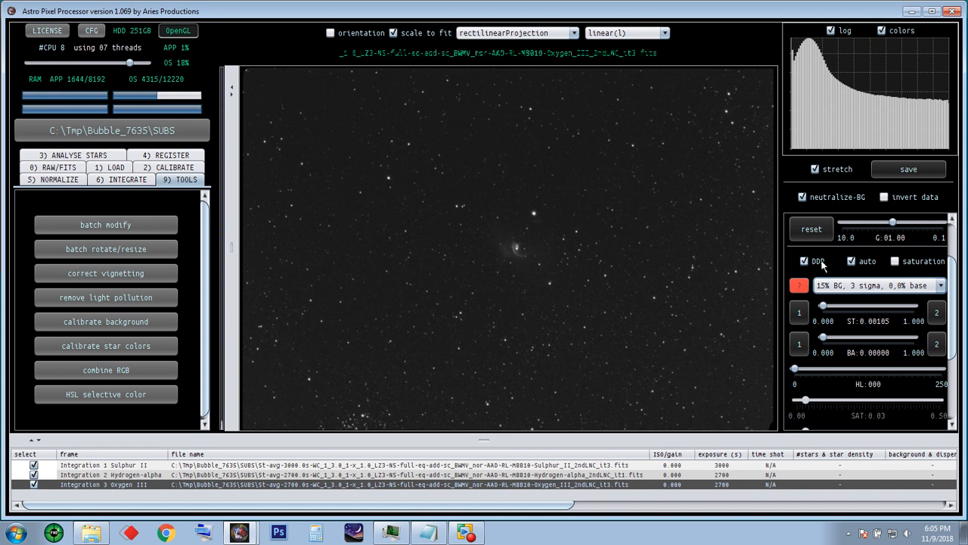
Brighten the stretched Oxygen III integration by setting its gamma to 1.21
scroll(950, 302, "up", 3)
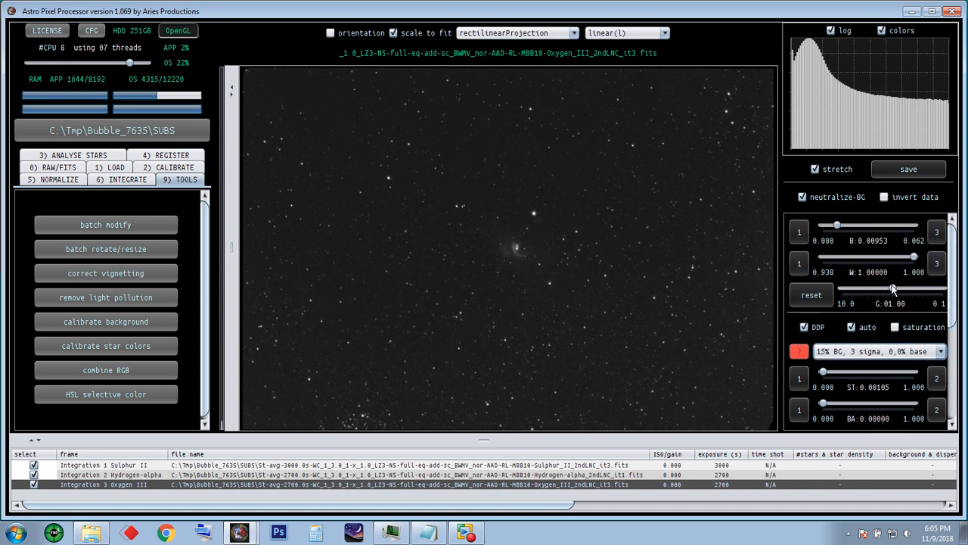
left_click_drag(893, 288, 891, 289)
left_click_drag(890, 290, 888, 290)
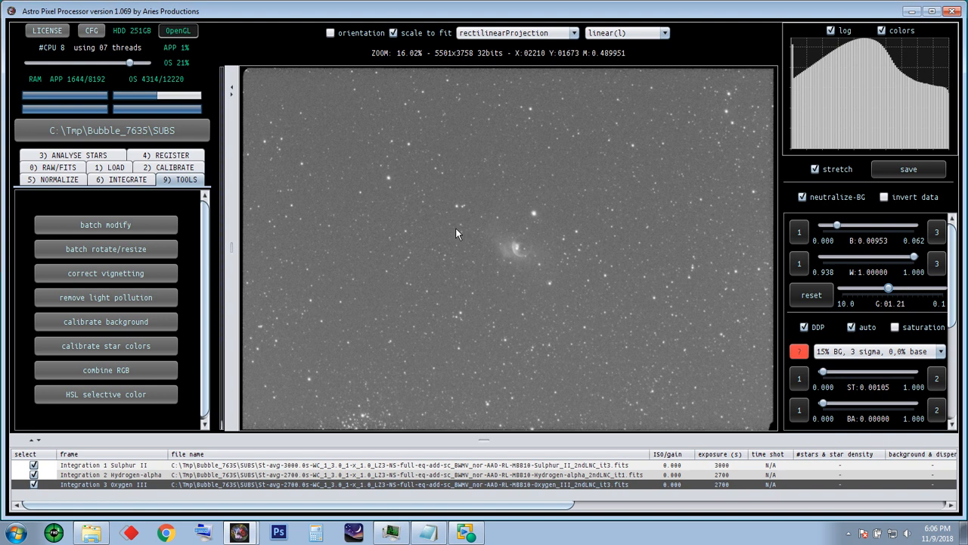
Display the Hydrogen-alpha integration at a gamma of 1.15, and widen the black and white point slider ranges to 0–1
double_click(161, 475)
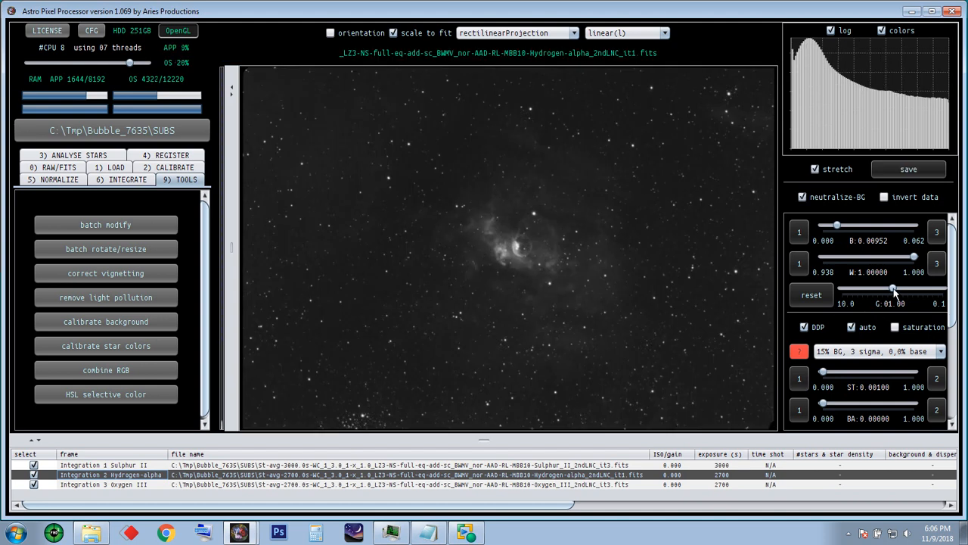
left_click_drag(894, 294, 891, 293)
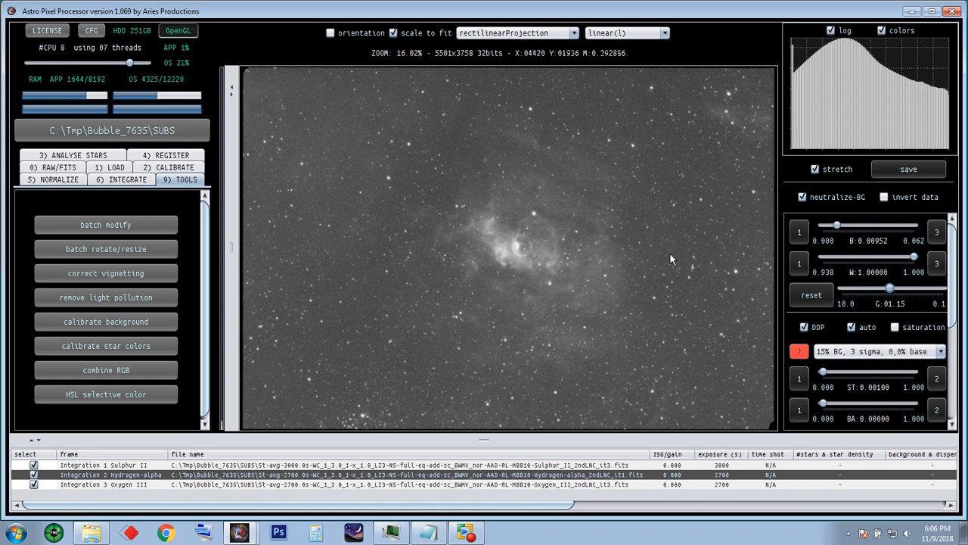
left_click(800, 233)
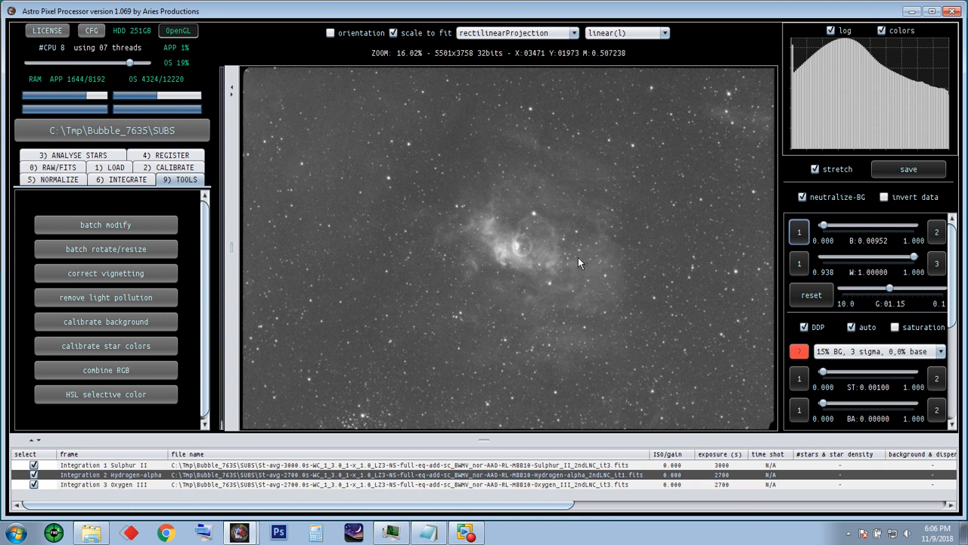
left_click(801, 264)
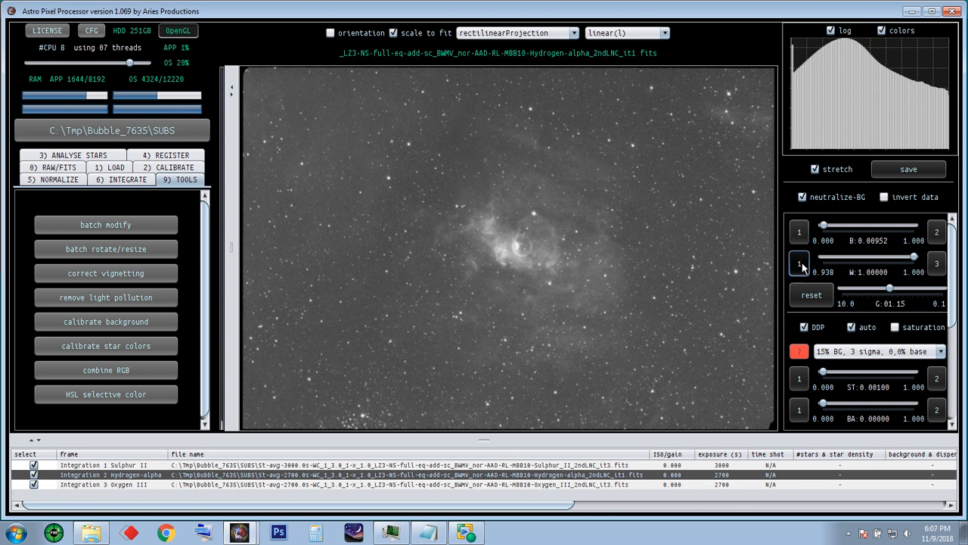
Reset the Hydrogen-alpha adjustments and set the stretch preset to 10% BG, 5 sigma, 2.5% base
left_click(817, 299)
left_click(820, 300)
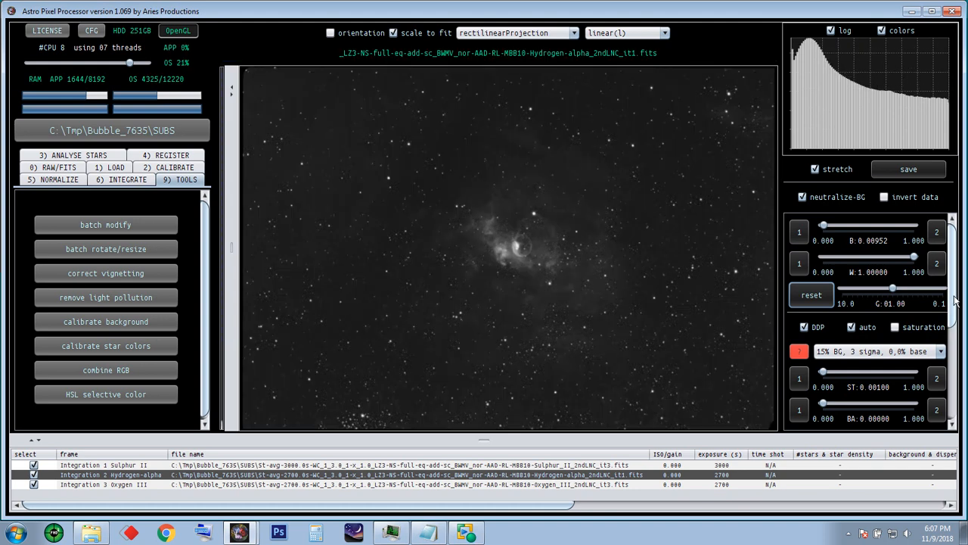
scroll(955, 302, "down", 1)
left_click(941, 310)
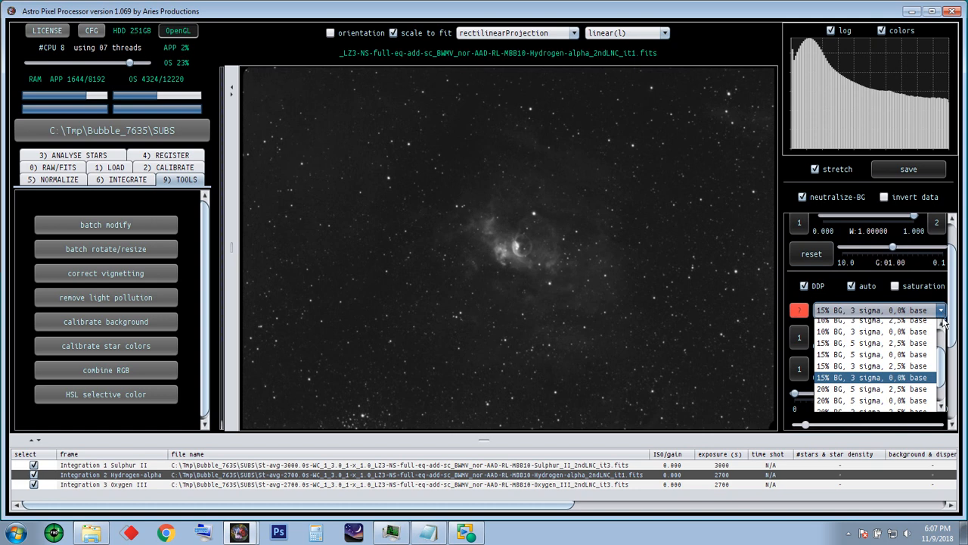
scroll(943, 365, "up", 2)
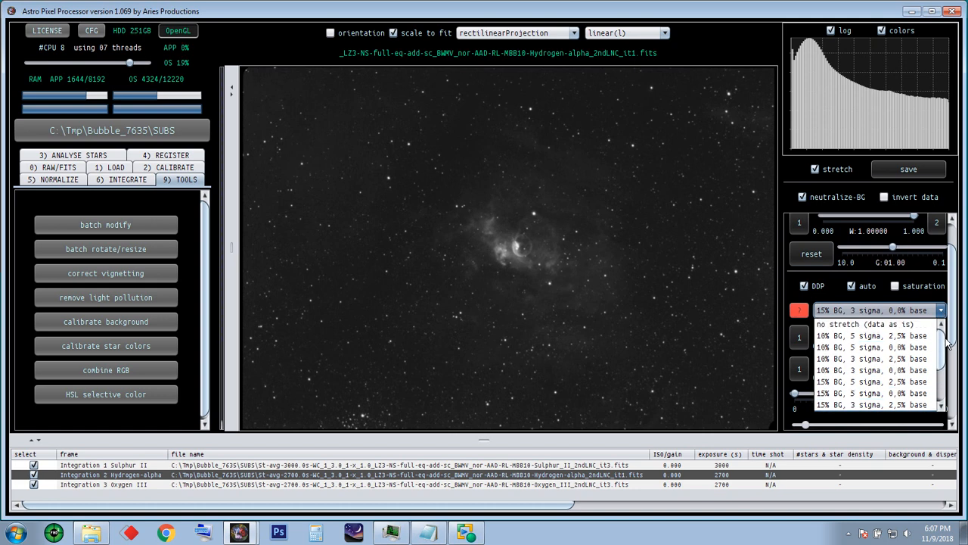
left_click(836, 337)
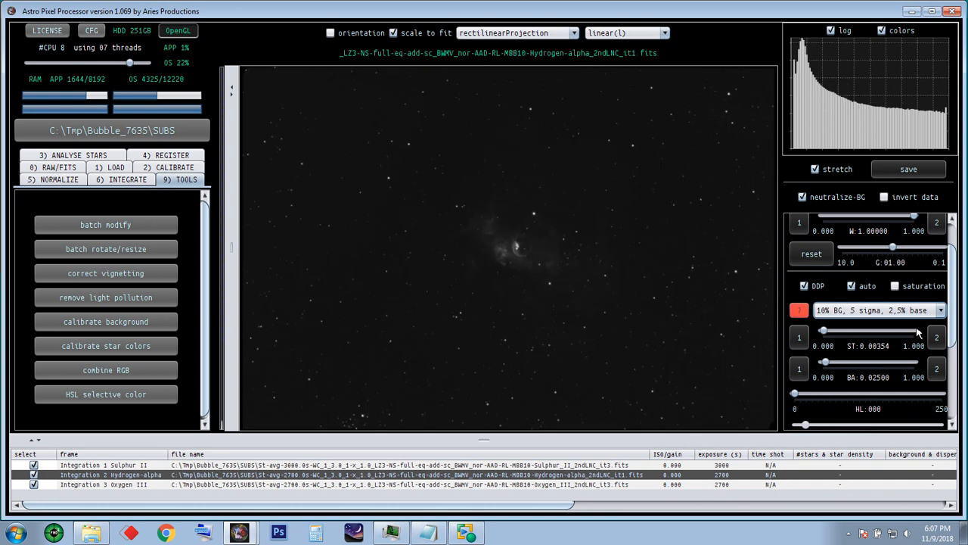
Brighten the stretched Hydrogen-alpha integration by setting its gamma to 1.25
scroll(955, 366, "down", 3)
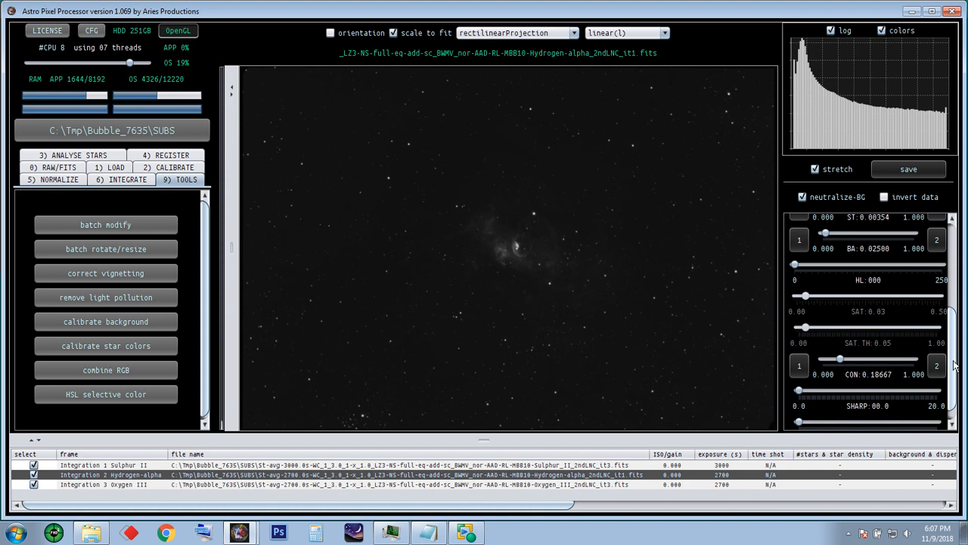
scroll(955, 366, "up", 4)
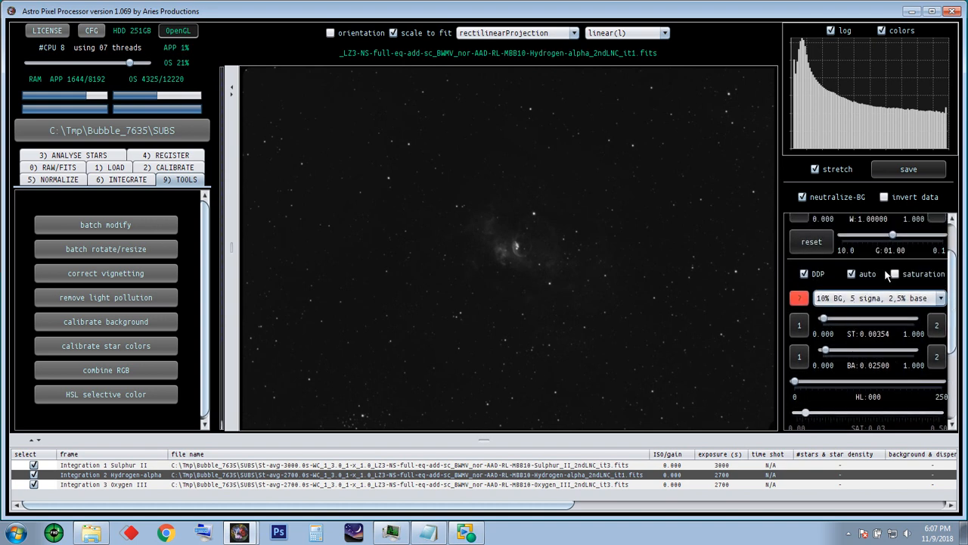
scroll(932, 299, "up", 2)
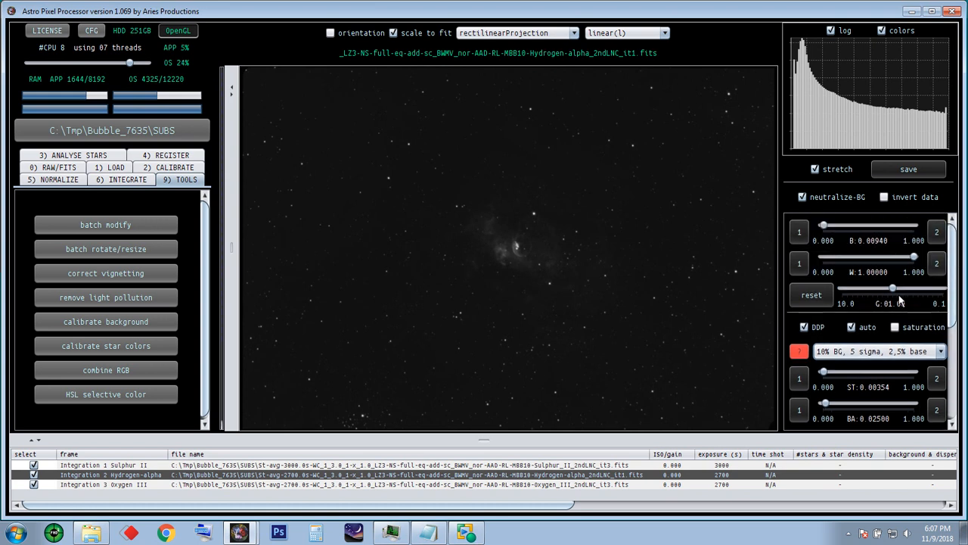
left_click_drag(895, 289, 888, 290)
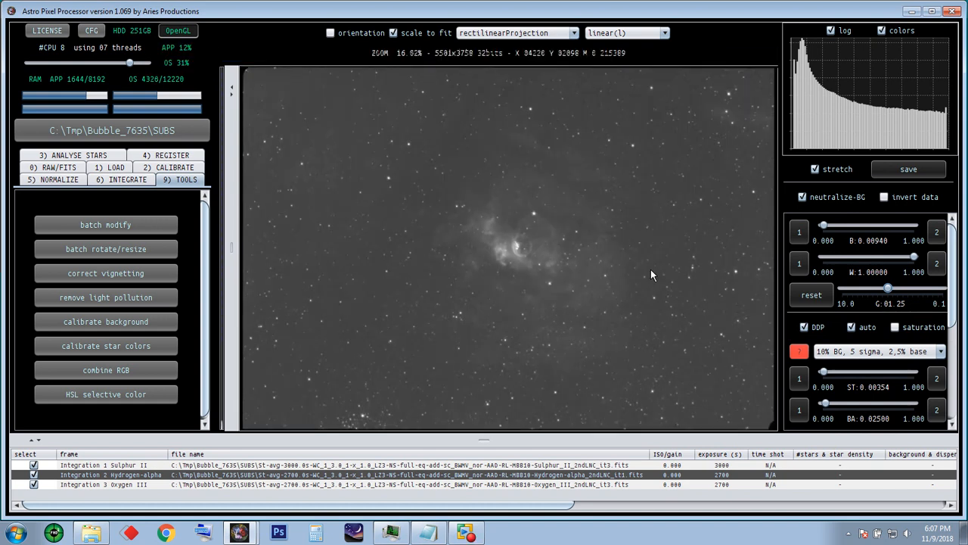
Examine the Hydrogen-alpha nebula, star field and frame edges up close, then turn off scale to fit and return to the whole image
scroll(526, 248, "up", 5)
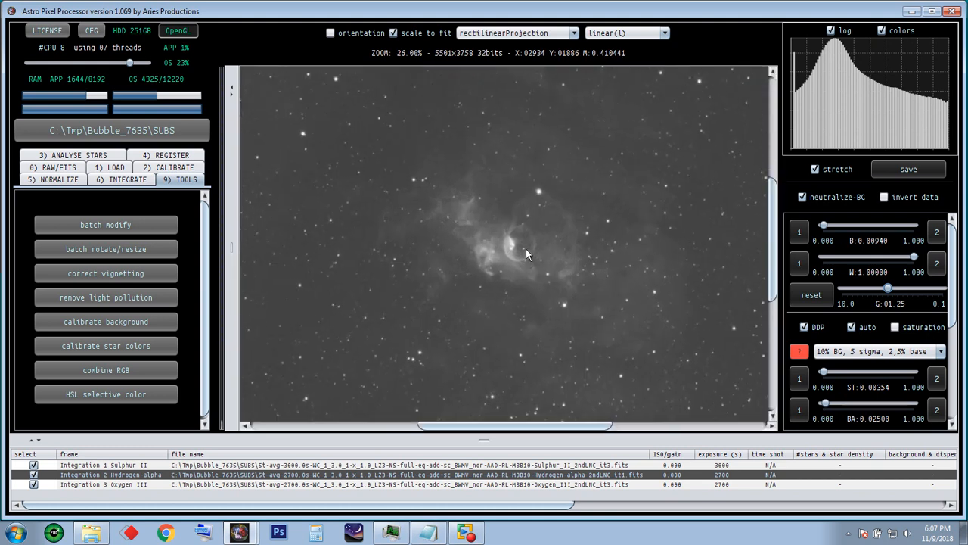
left_click_drag(773, 248, 770, 105)
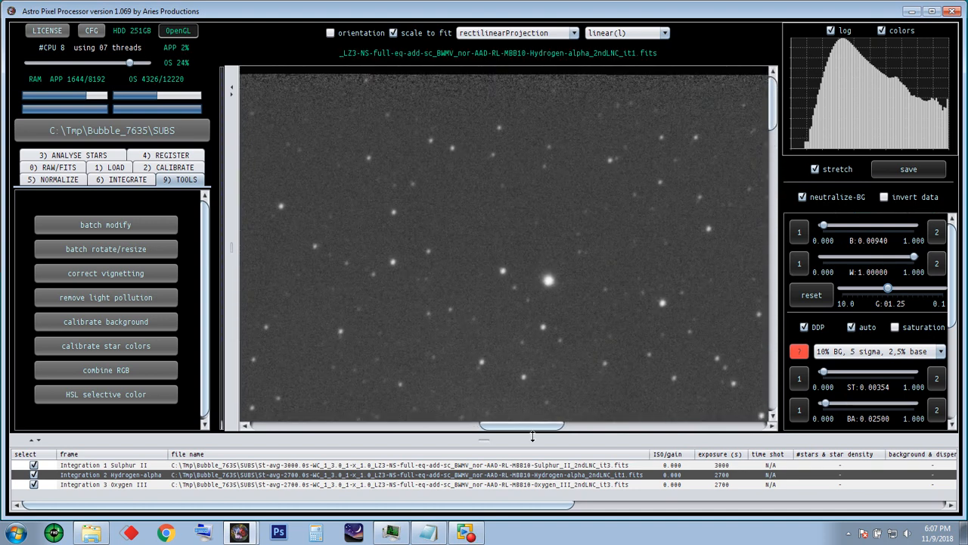
left_click_drag(530, 426, 749, 423)
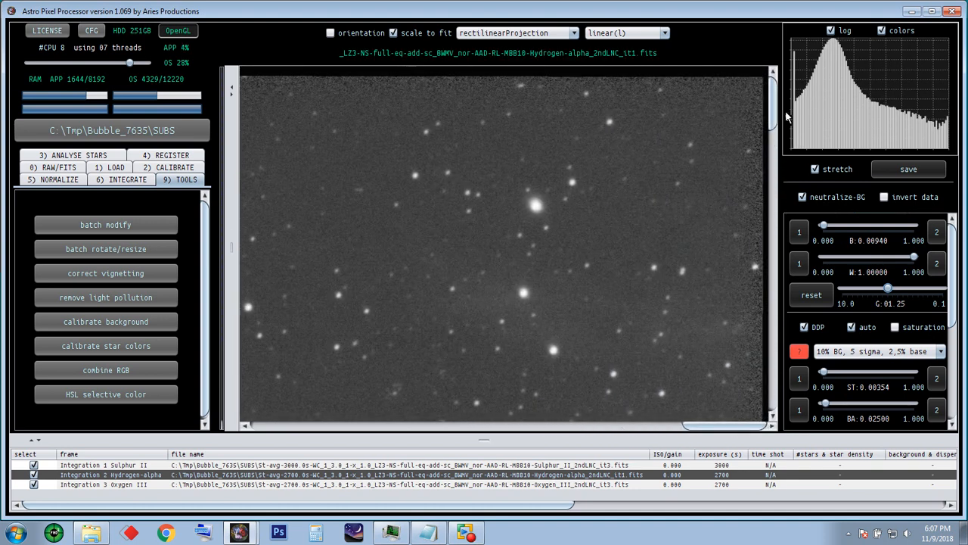
mouse_move(774, 113)
left_mouse_down()
mouse_move(776, 154)
mouse_move(775, 130)
left_mouse_up()
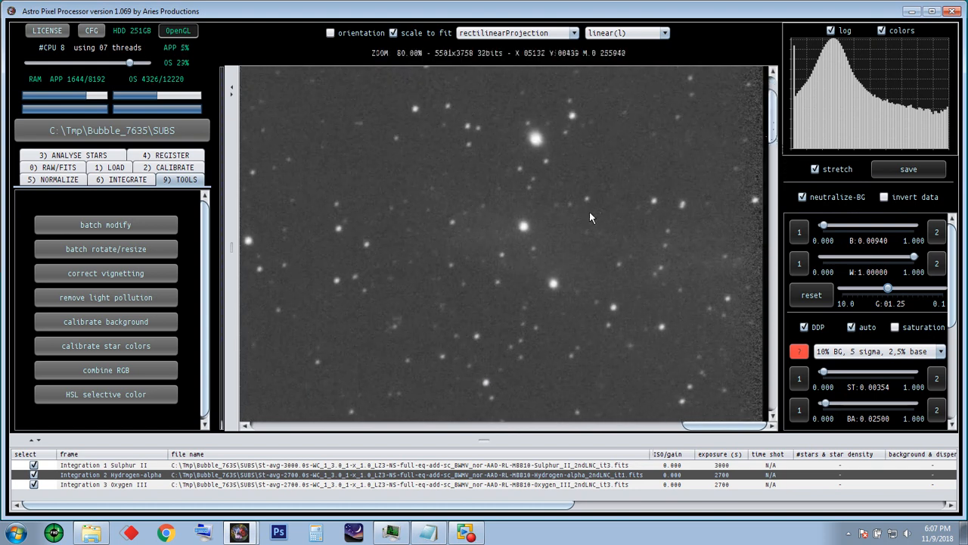
scroll(589, 212, "down", 6)
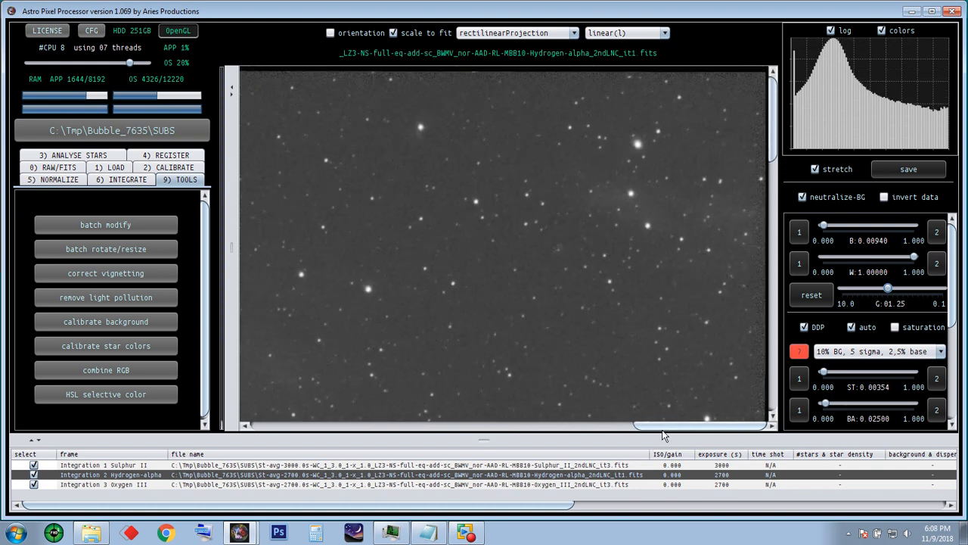
left_click_drag(681, 425, 253, 423)
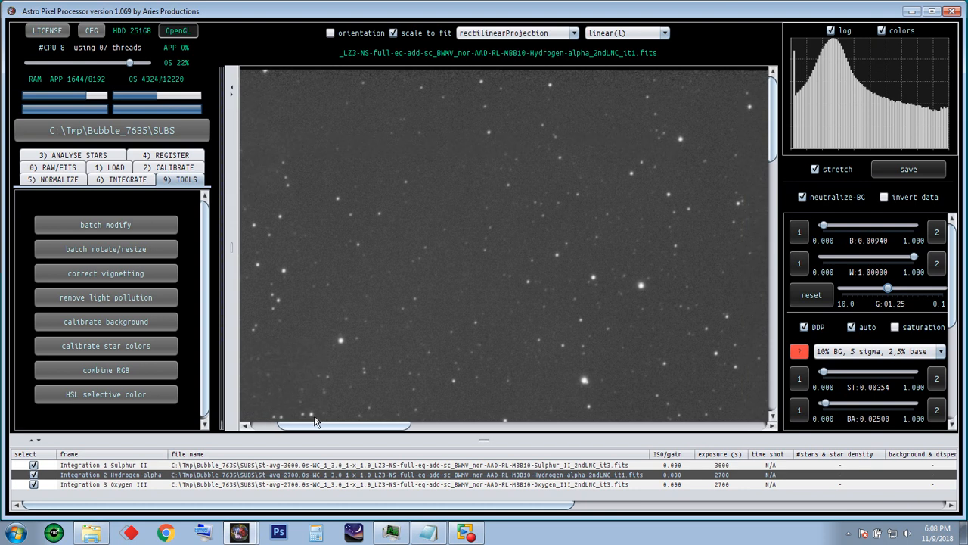
left_click_drag(765, 112, 786, 400)
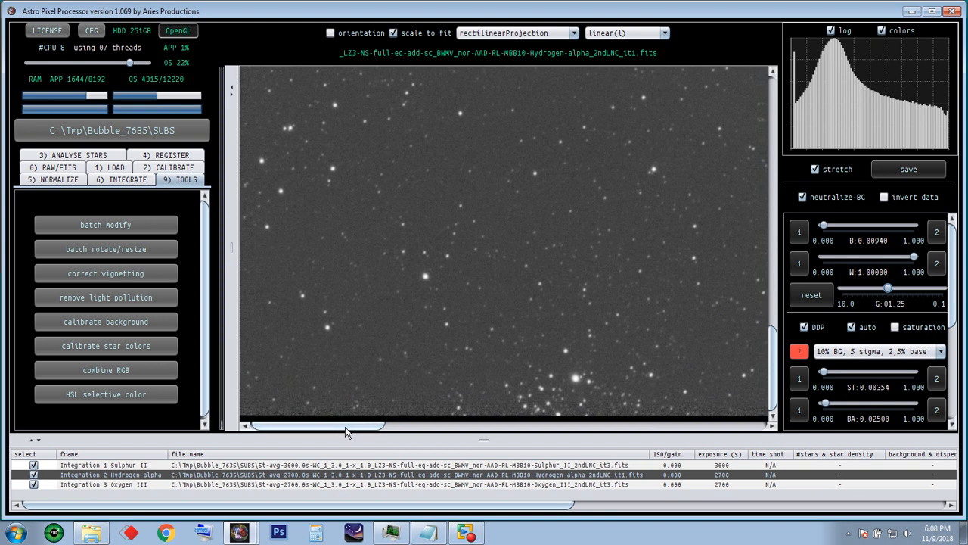
left_click_drag(345, 426, 486, 426)
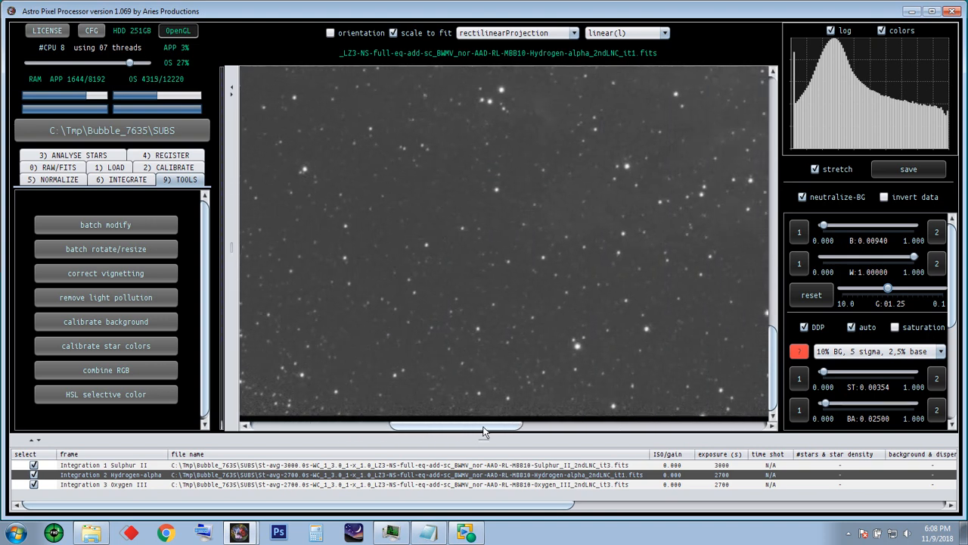
left_click(393, 35)
scroll(523, 243, "down", 3)
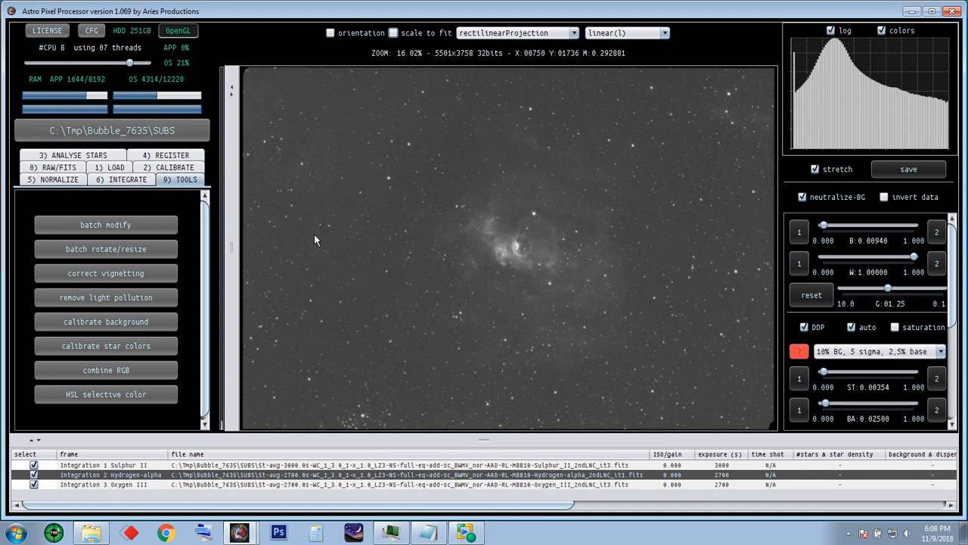
Start an RGB combination and load the Sulphur II integration (Sulphur_II_2ndLNC_it3.fits) from the SUBS folder
left_click(105, 371)
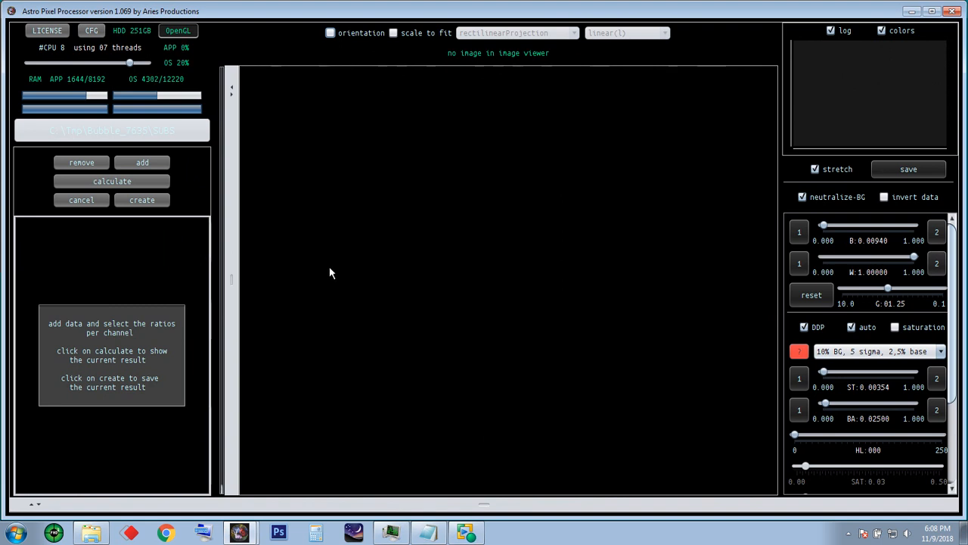
left_click(155, 162)
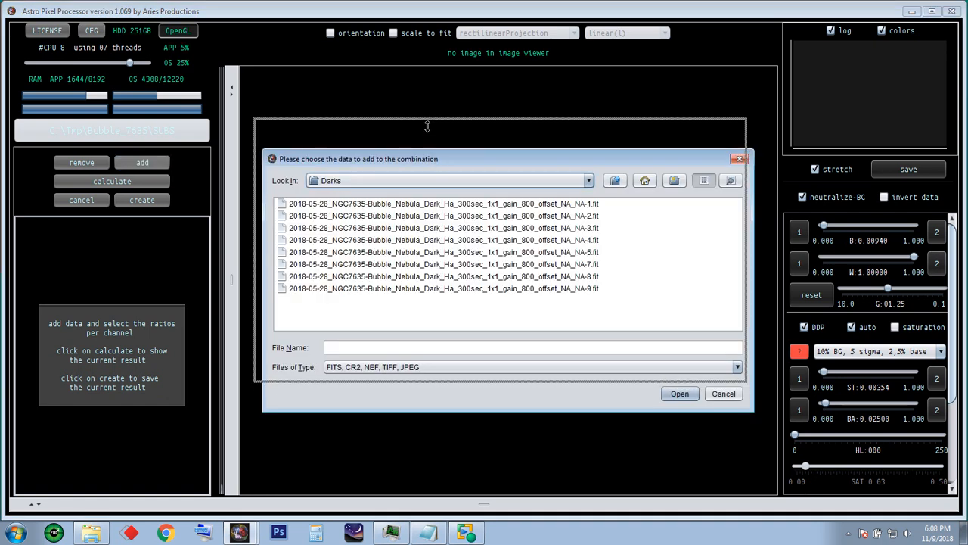
left_click_drag(436, 160, 428, 130)
left_click(616, 181)
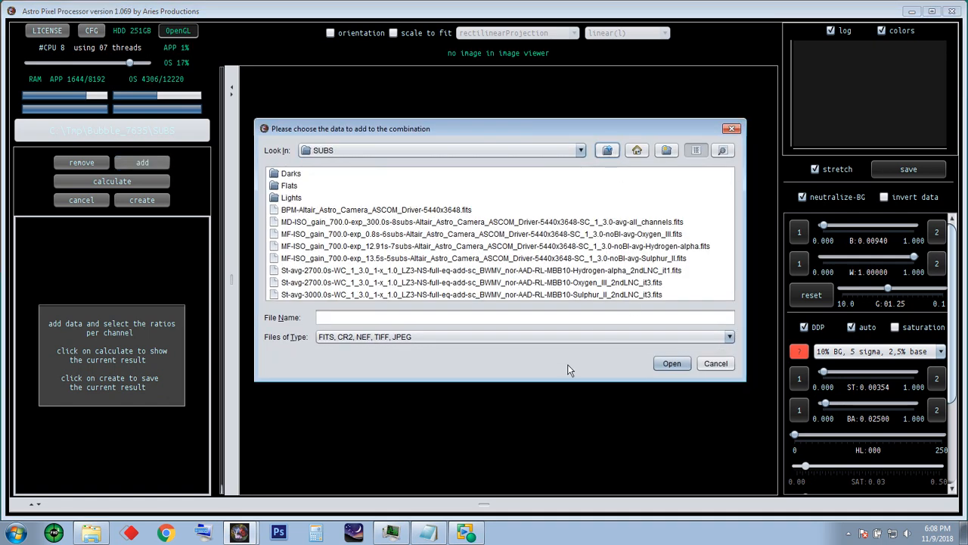
left_click_drag(569, 381, 569, 461)
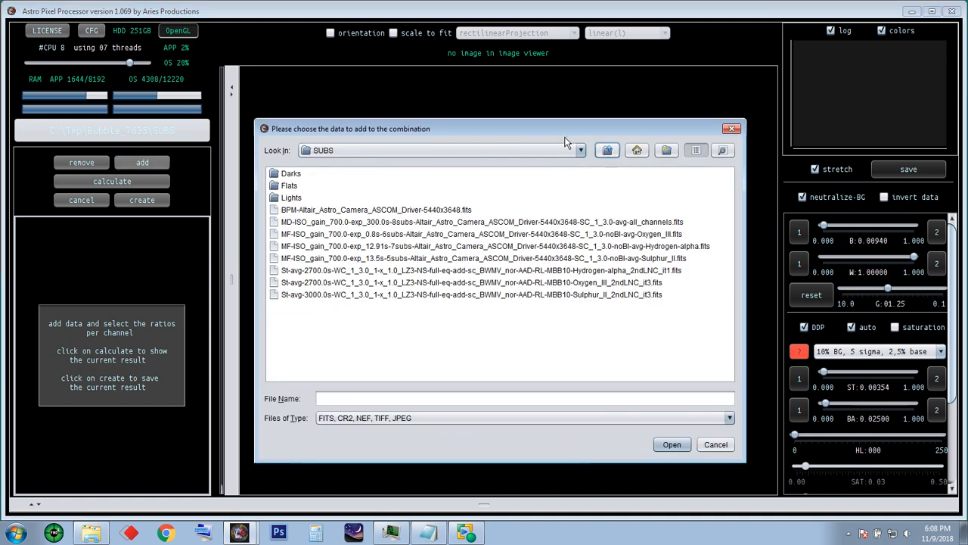
left_click_drag(568, 133, 569, 96)
left_click(580, 258)
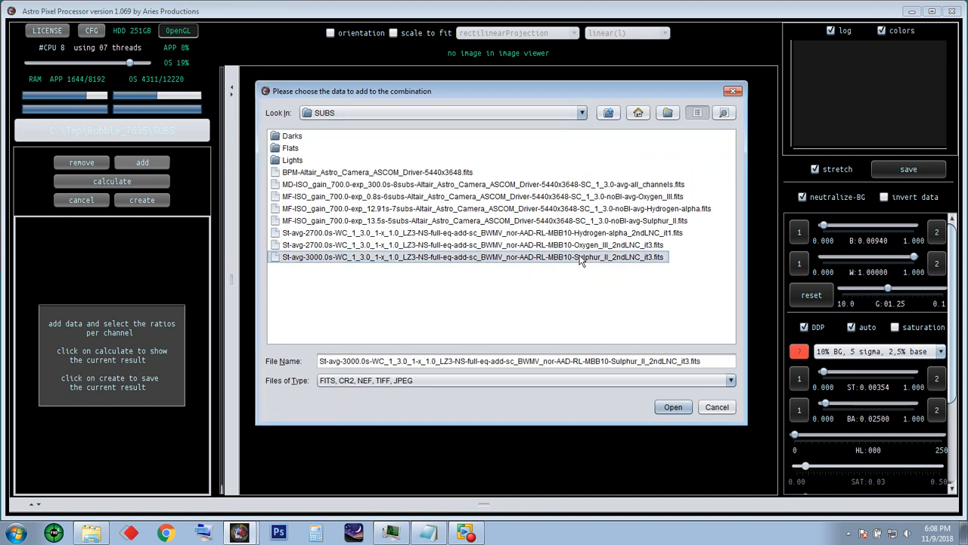
left_click(672, 407)
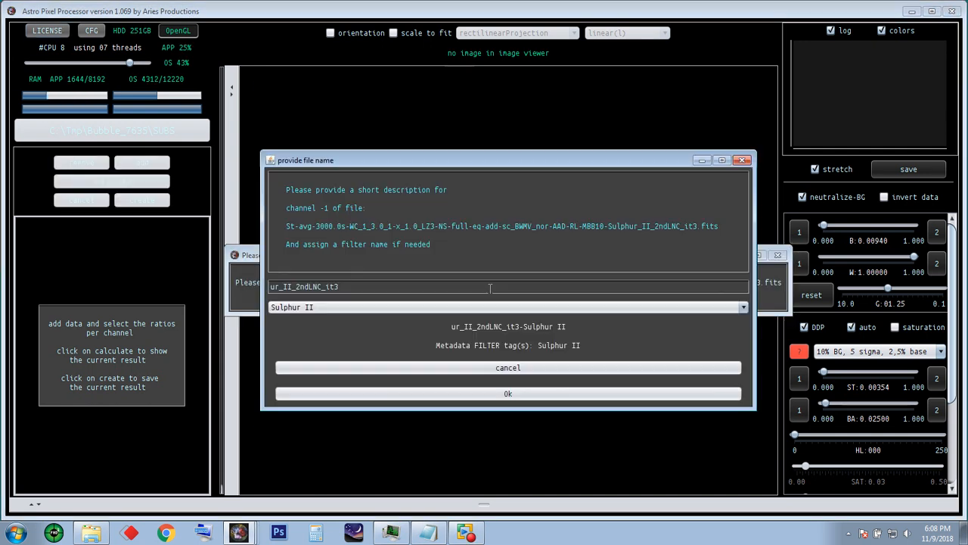
Assign the Red filter to the Sulphur II data and accept it into the combination
left_click(492, 306)
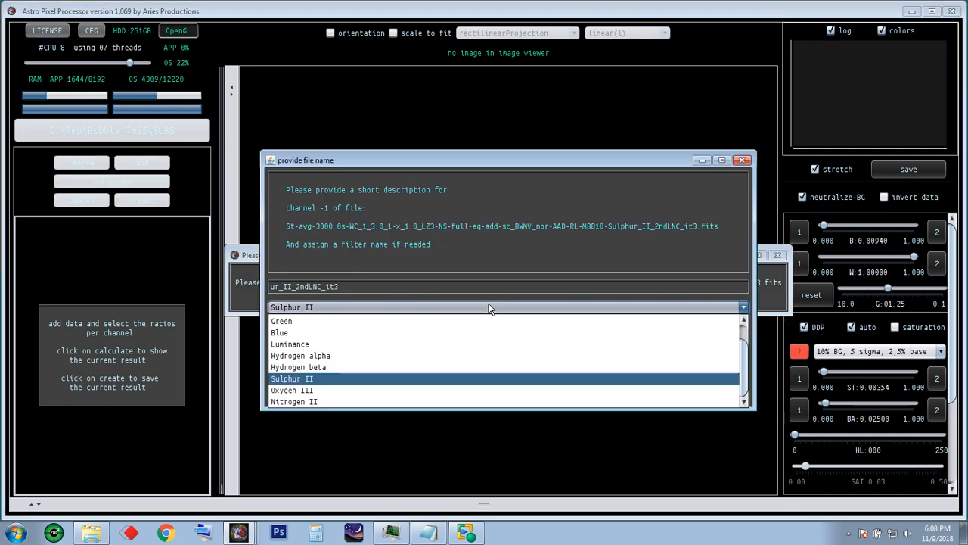
scroll(295, 325, "up", 3)
left_click(288, 326)
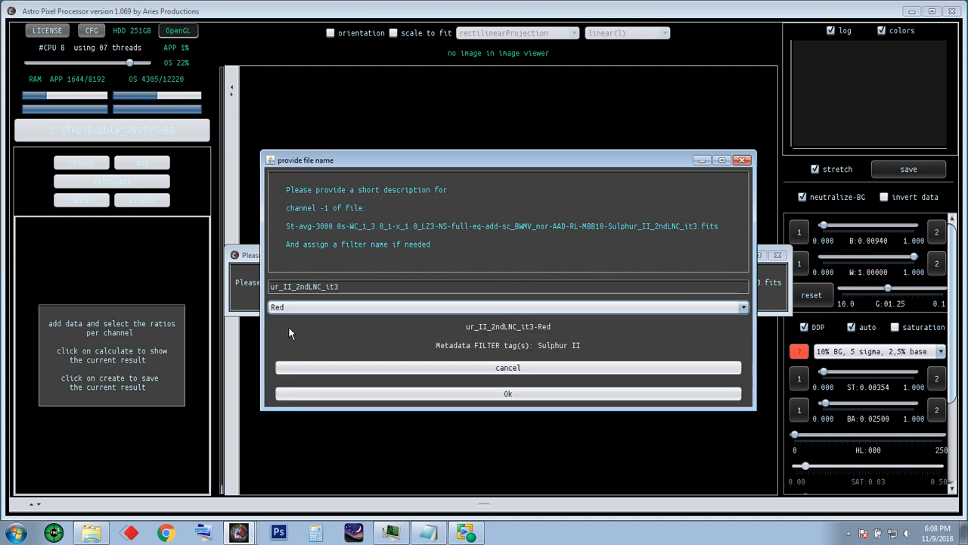
left_click(520, 393)
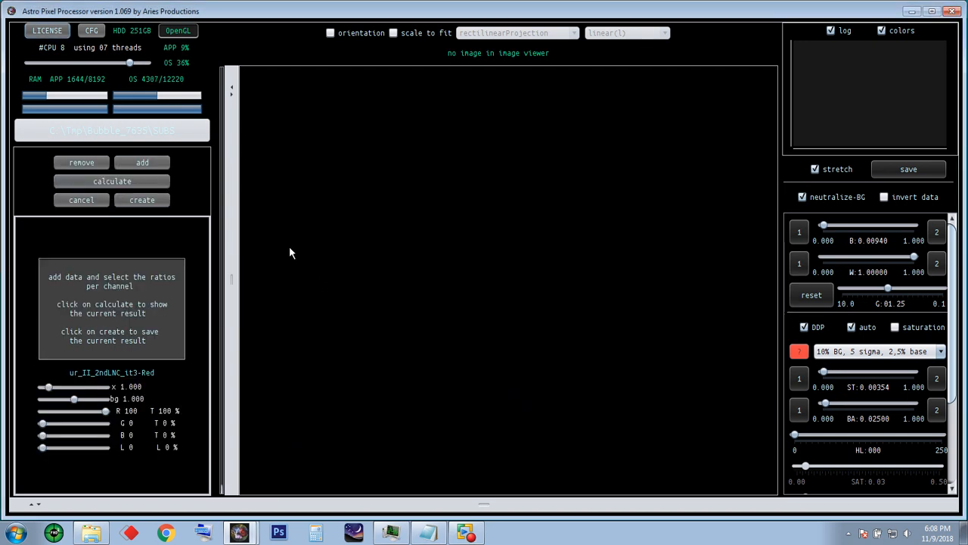
Add the Hydrogen-alpha integration (Hydrogen-alpha_2ndLNC_it1.fits) to the RGB combination with Green as its filter
left_click(142, 162)
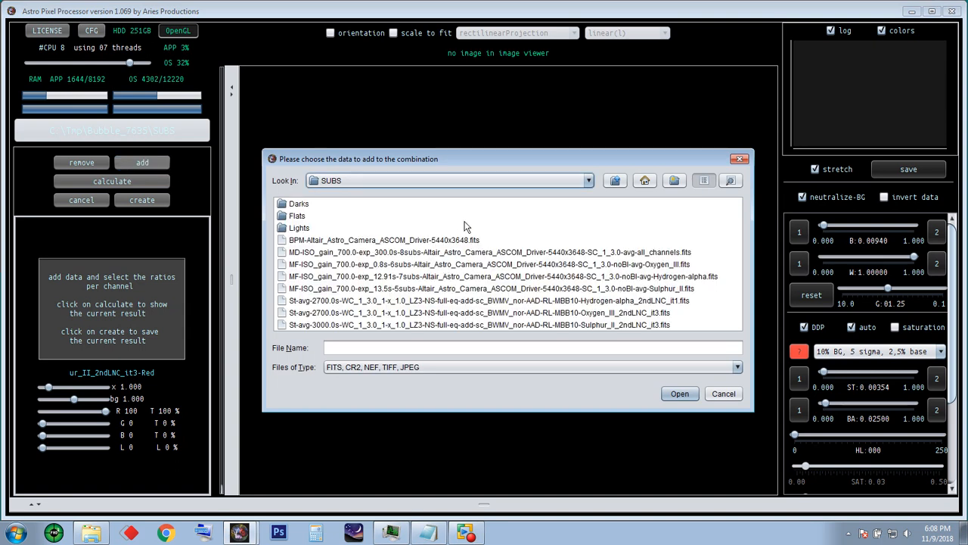
left_click_drag(612, 411, 612, 457)
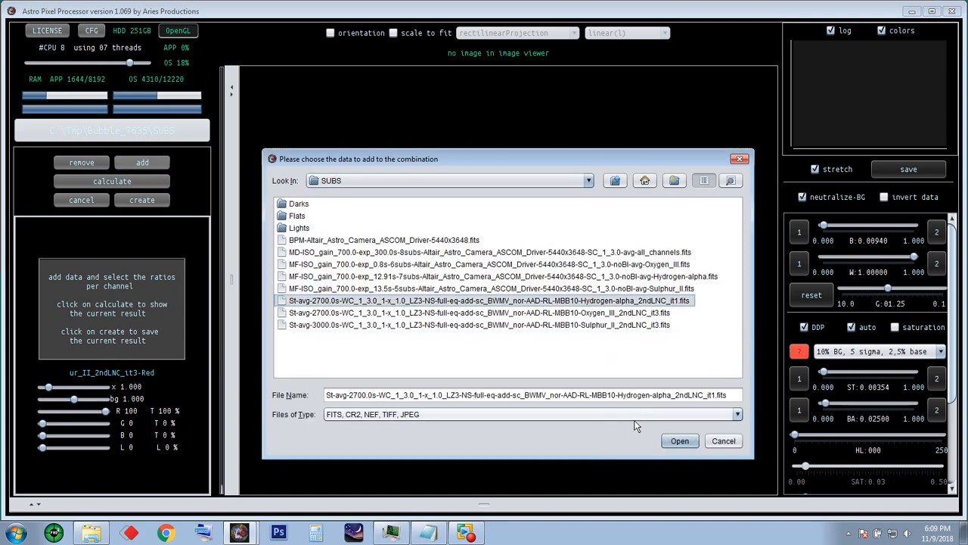
left_click(679, 441)
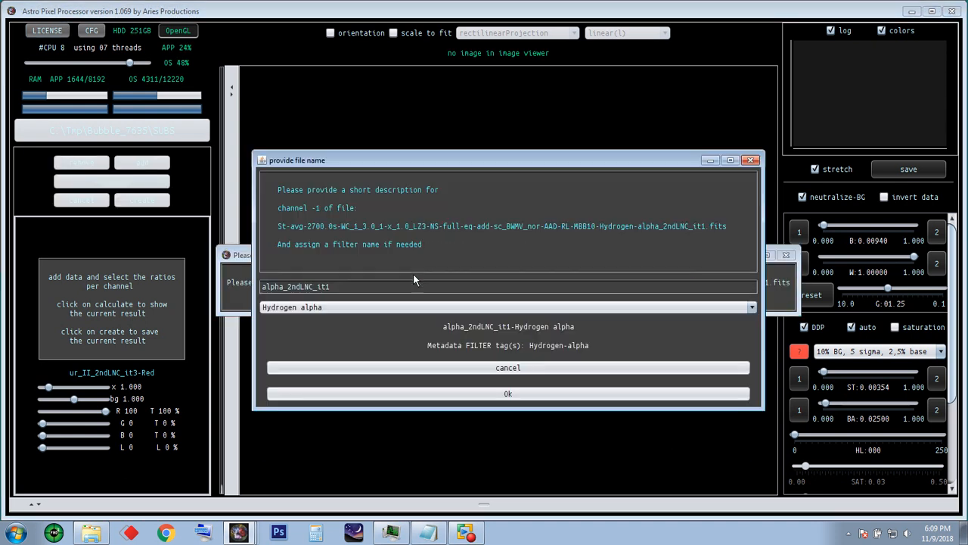
left_click(382, 307)
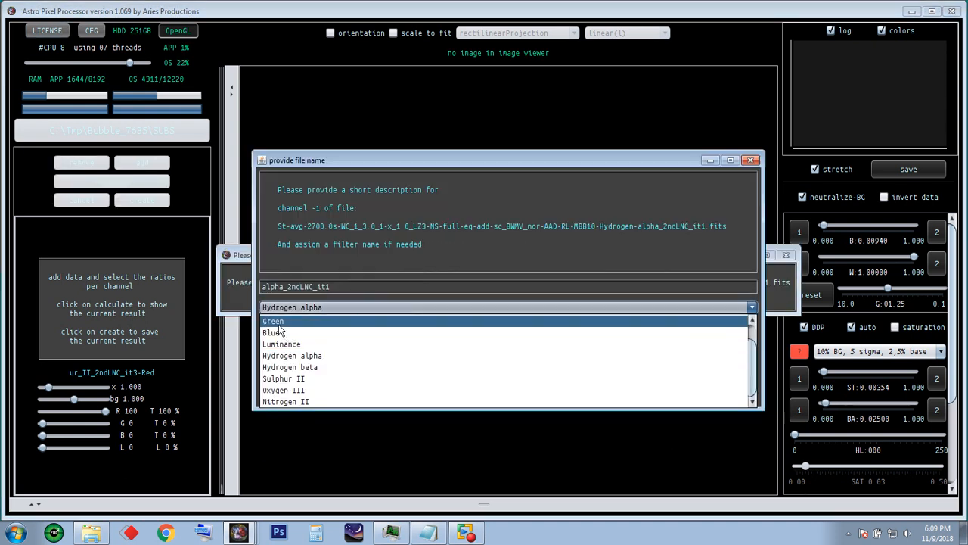
left_click(356, 333)
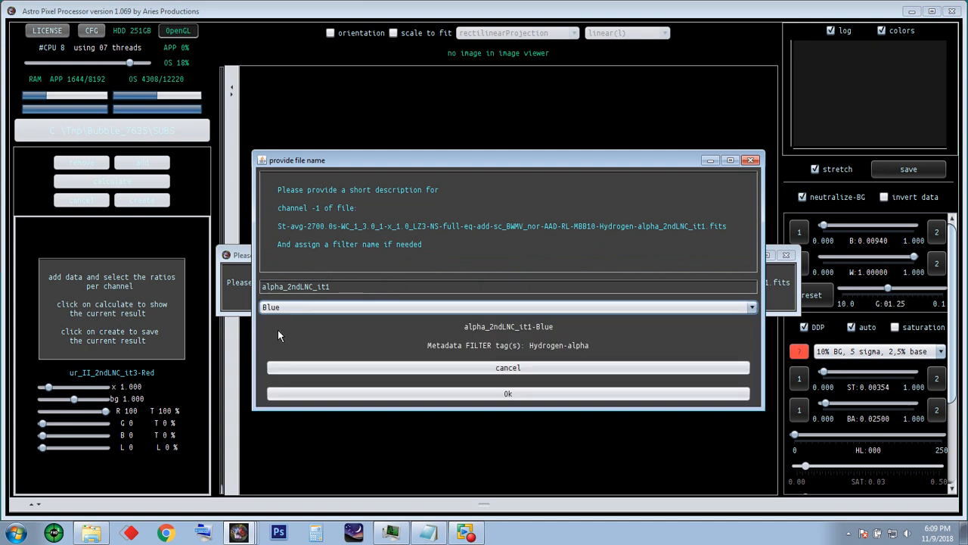
left_click(745, 308)
left_click(302, 321)
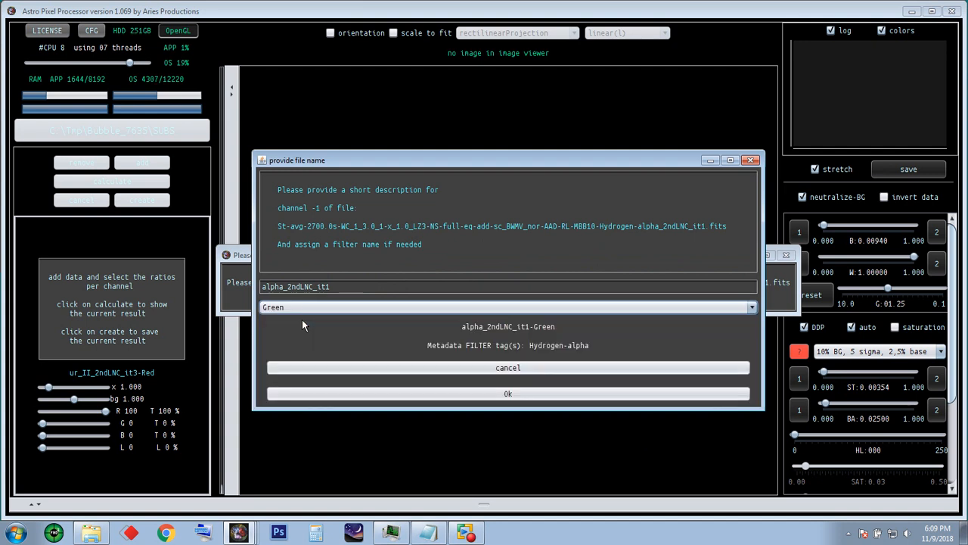
left_click(541, 395)
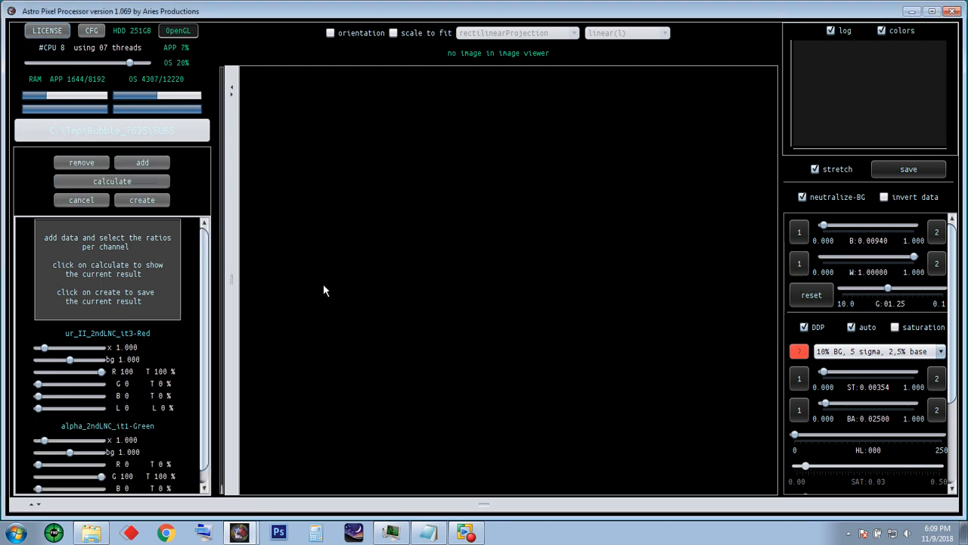
Add the Oxygen III integration (Oxygen_III_2ndLNC_it3.fits) to the RGB combination with Blue as its filter
left_click(154, 162)
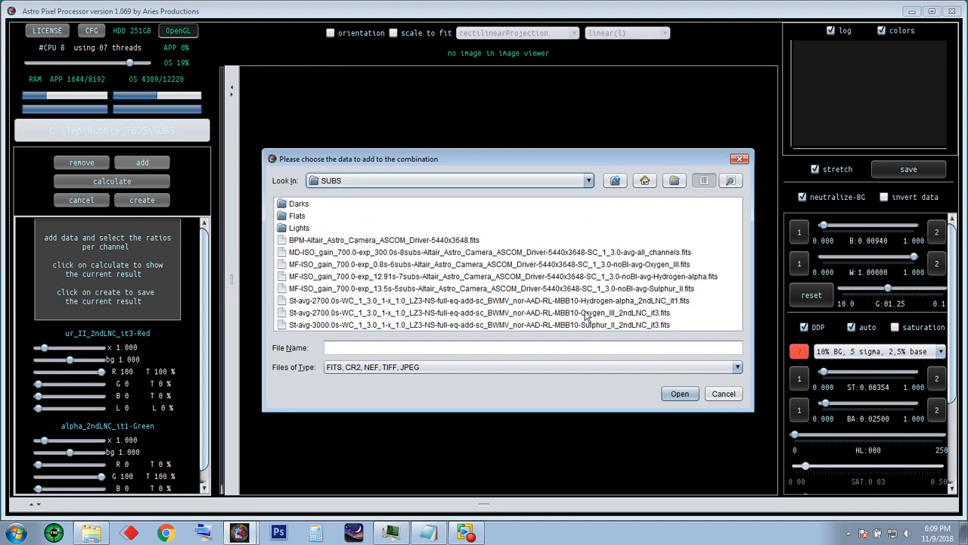
left_click(587, 314)
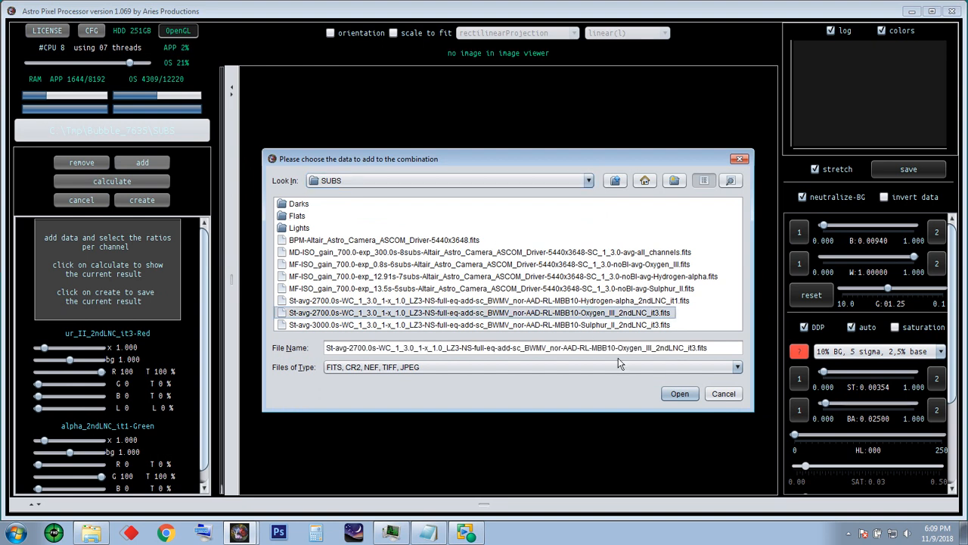
left_click(679, 395)
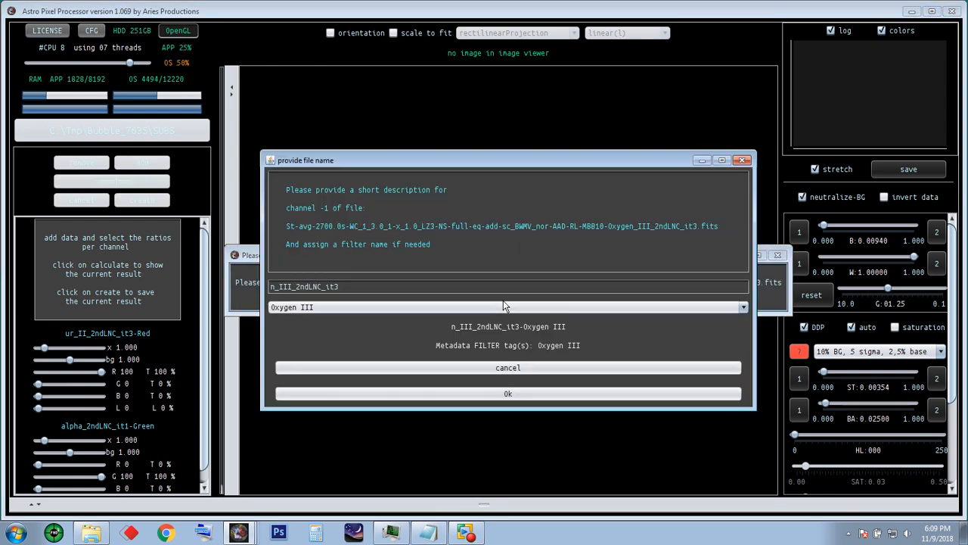
left_click(363, 307)
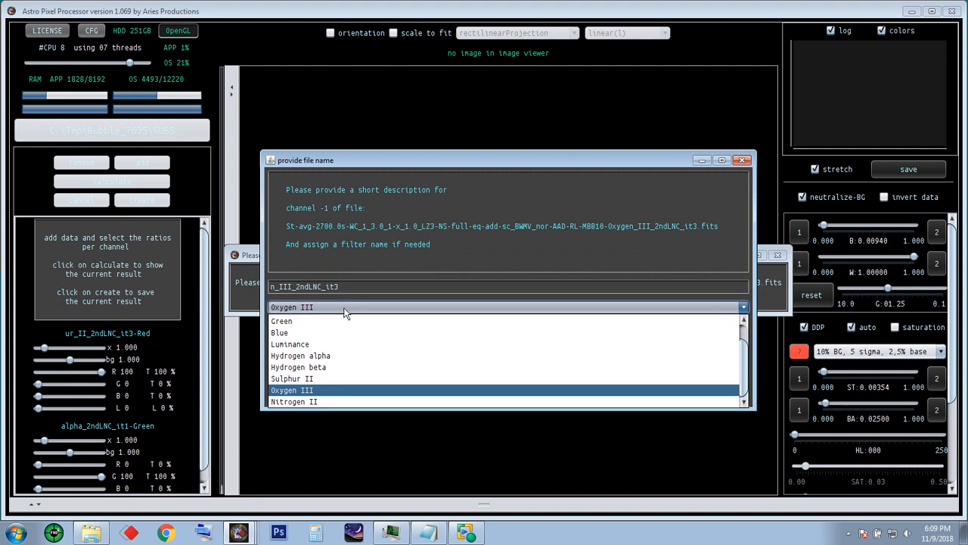
left_click(295, 333)
left_click(522, 394)
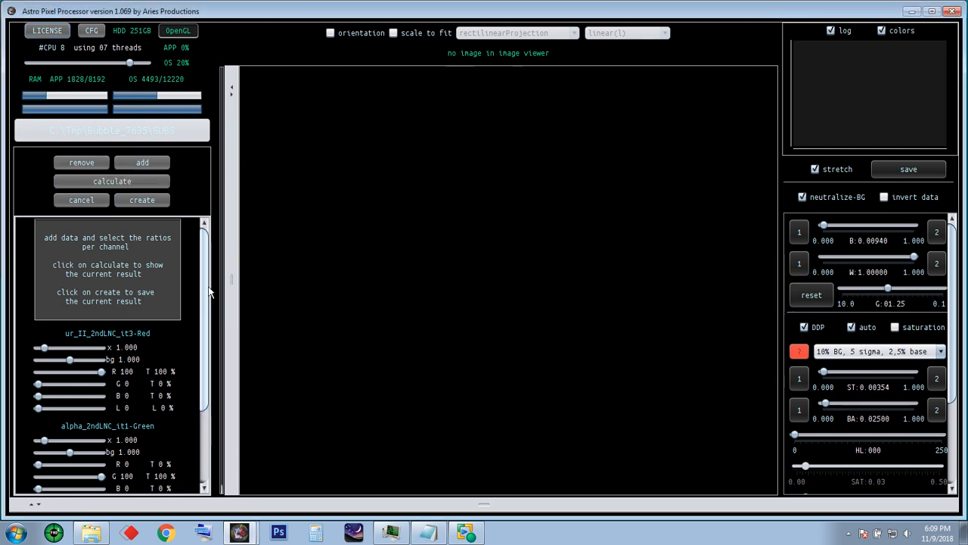
scroll(203, 333, "down", 3)
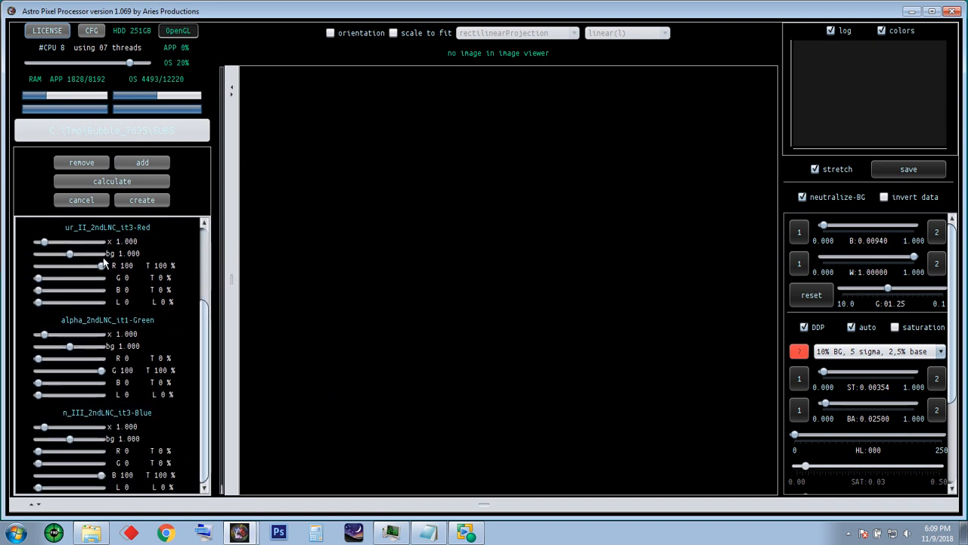
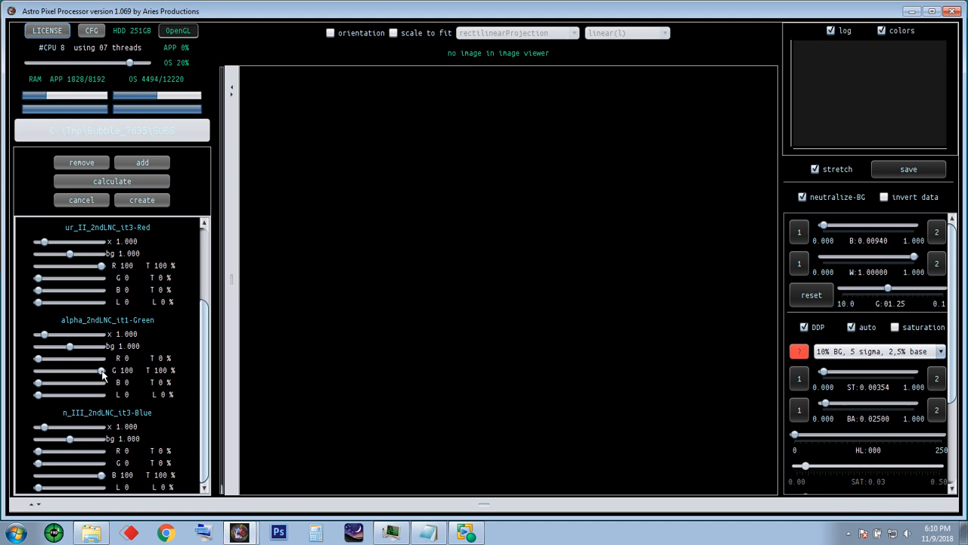
Calculate the combined RGB preview with Hydrogen-alpha at 100 for Green and Oxygen III at 100 for Blue
left_click_drag(105, 371, 134, 370)
left_click_drag(101, 474, 130, 474)
left_click(131, 182)
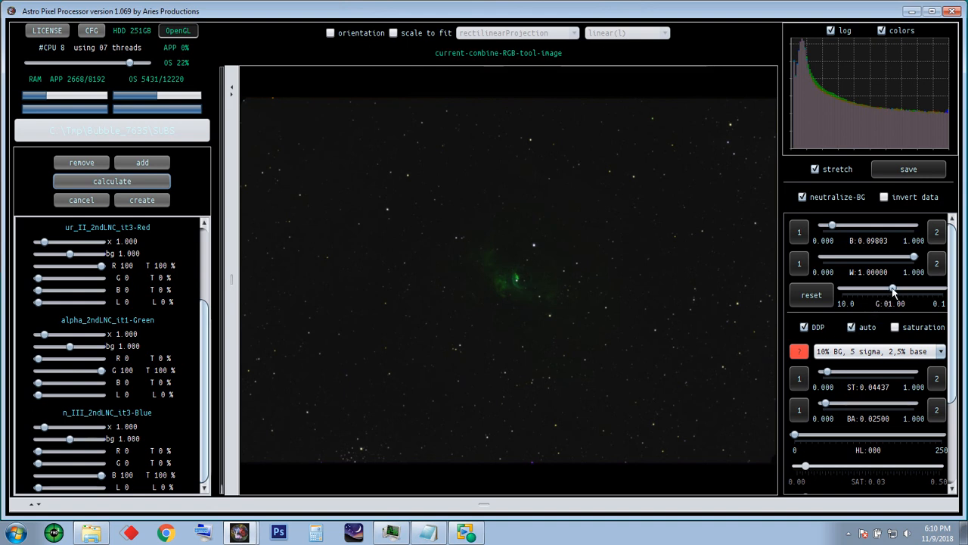
Try a gamma of 1.28 on the preview, followed by the 10% BG, 3 sigma, 0,0% base stretch preset
left_click_drag(893, 290, 890, 289)
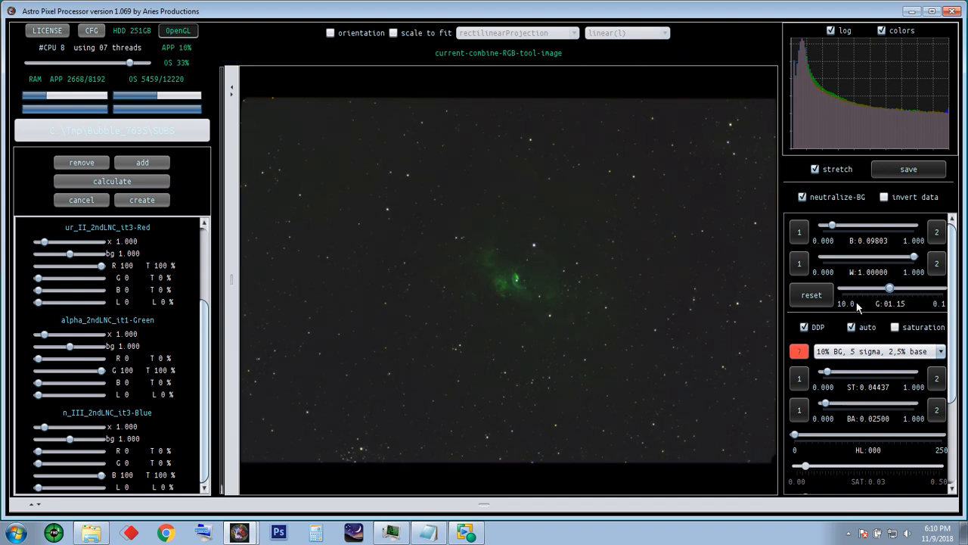
left_click_drag(890, 292, 887, 290)
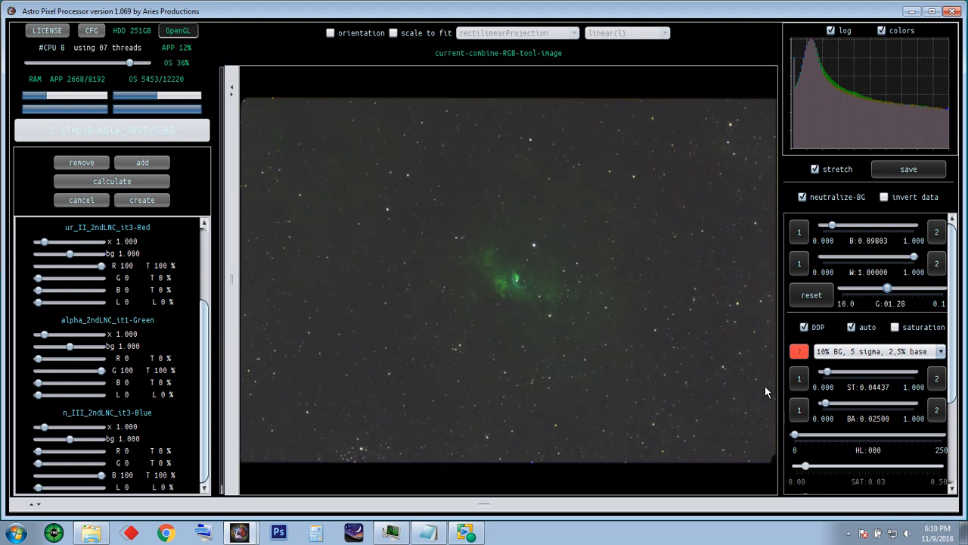
left_click_drag(952, 320, 958, 354)
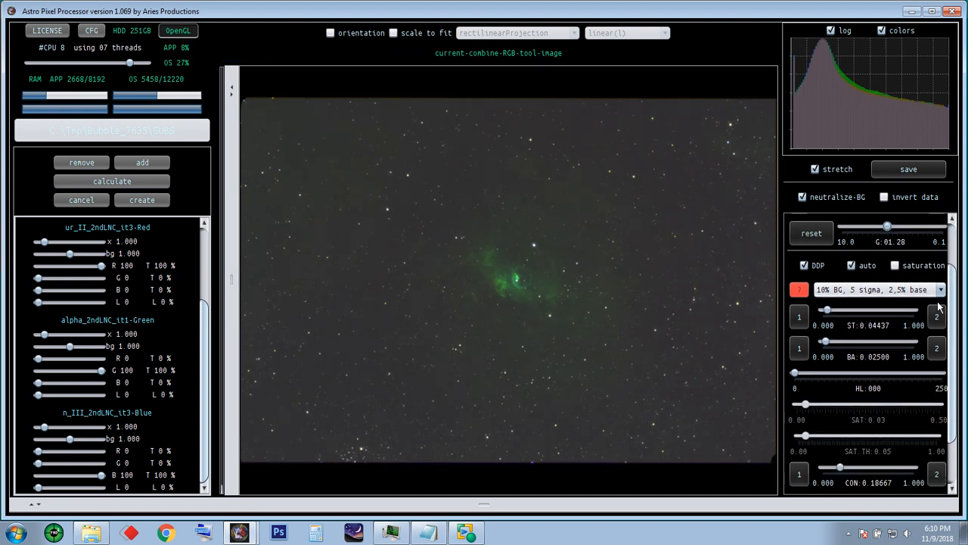
left_click(900, 290)
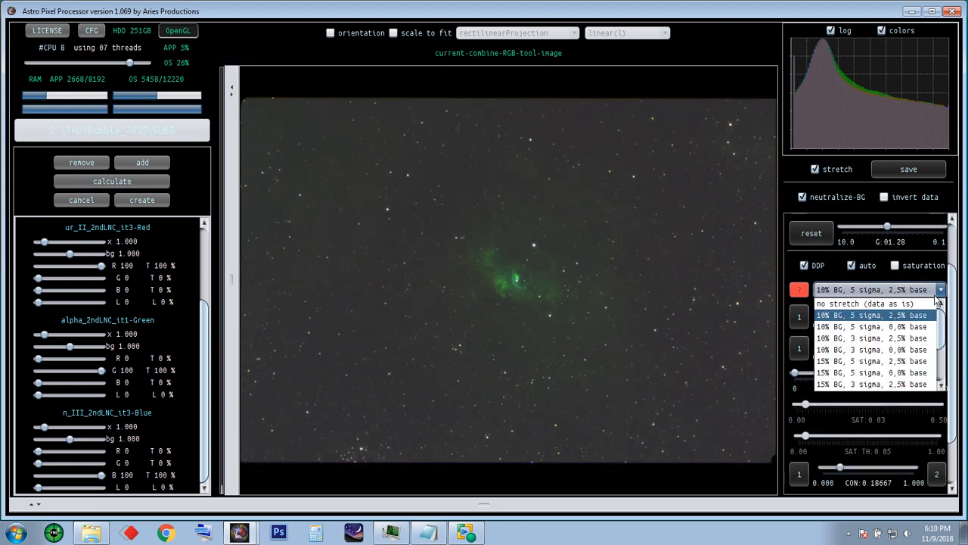
left_click(900, 353)
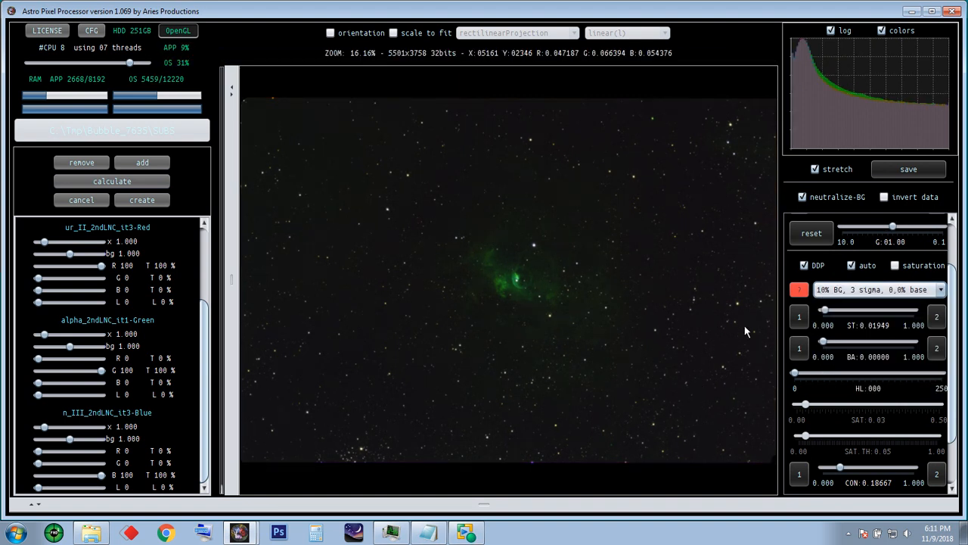
Apply the 20% BG, 3 sigma, 2,5% base stretch preset to the preview and set the gamma to 1.12
left_click(899, 290)
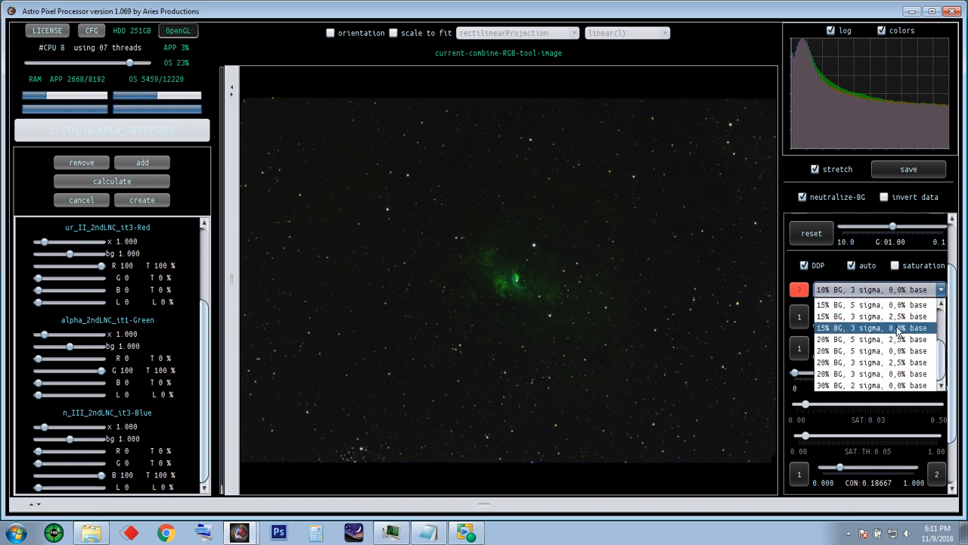
left_click(830, 363)
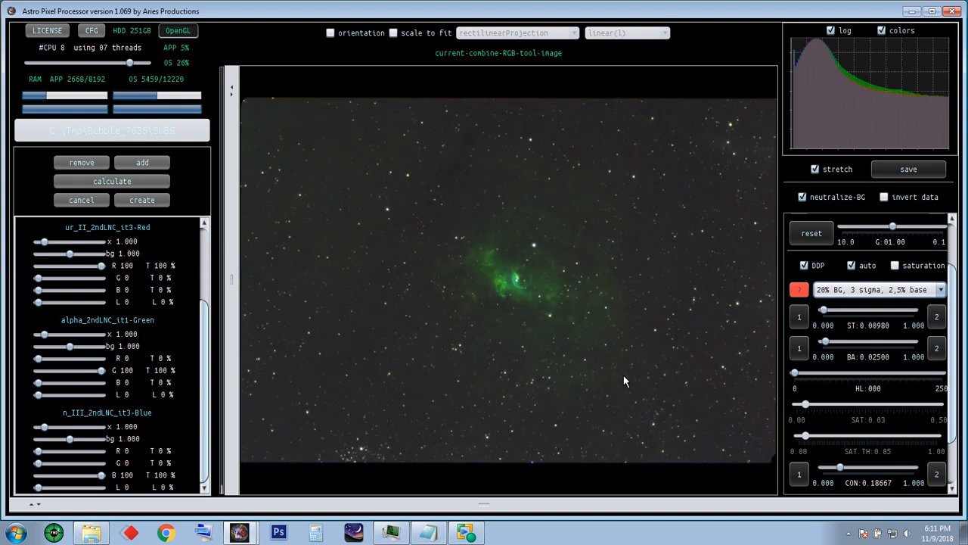
left_click(944, 293)
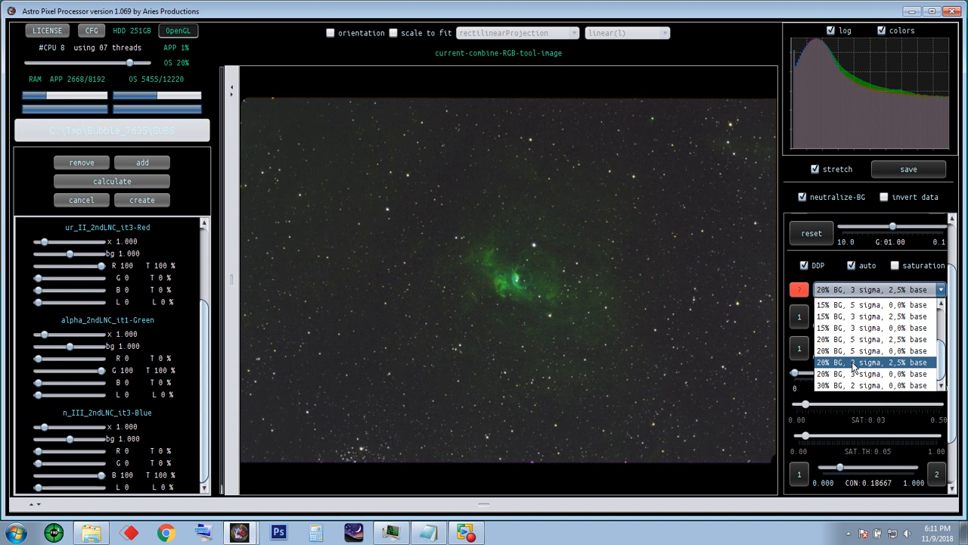
left_click(685, 341)
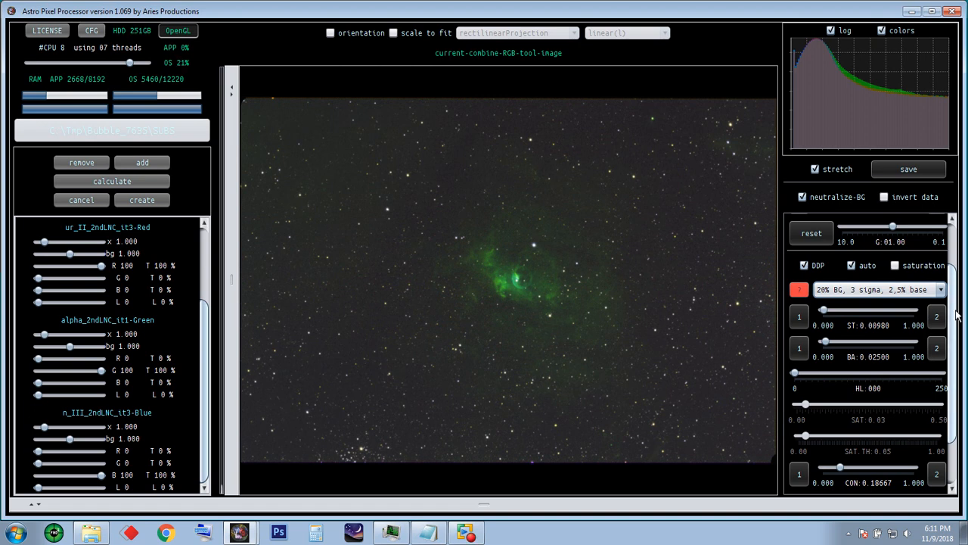
scroll(905, 291, "up", 2)
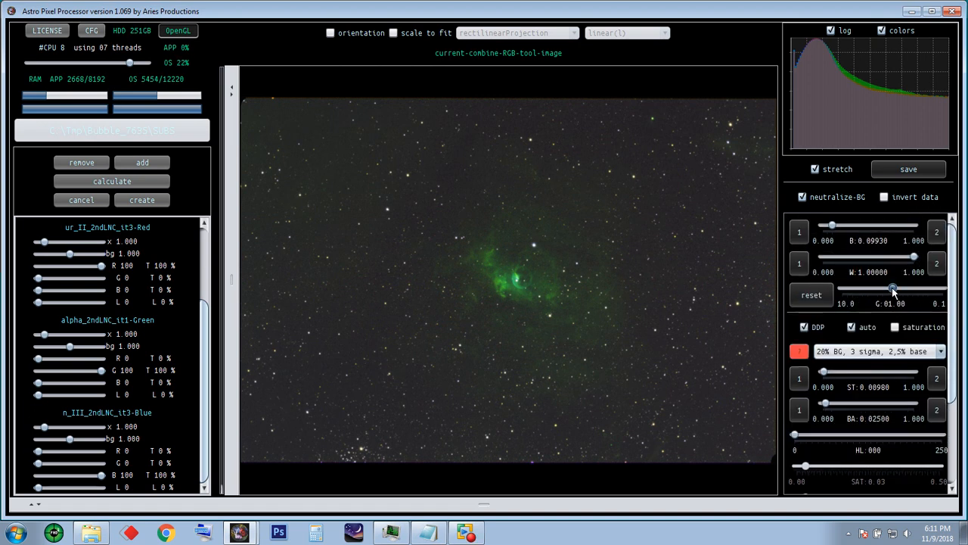
left_click_drag(892, 292, 890, 291)
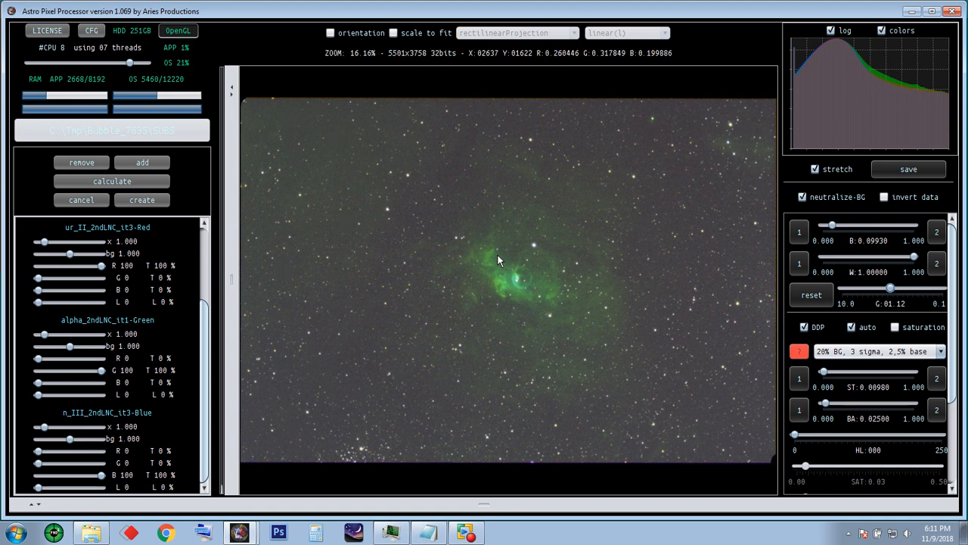
Set the Hydrogen-alpha contribution to 50 for Green and 50 for Blue and recalculate the RGB preview
scroll(500, 265, "up", 1)
scroll(500, 264, "up", 2)
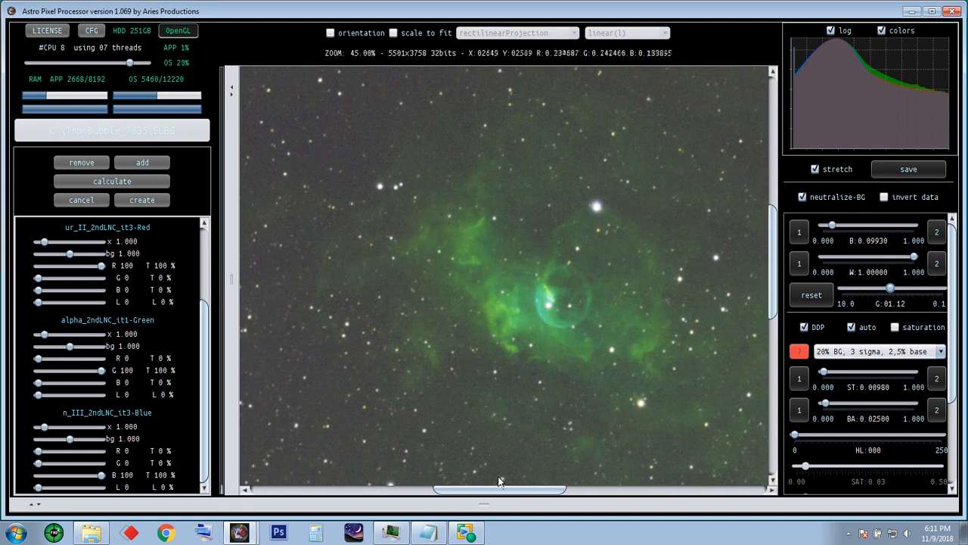
left_click_drag(505, 493, 542, 493)
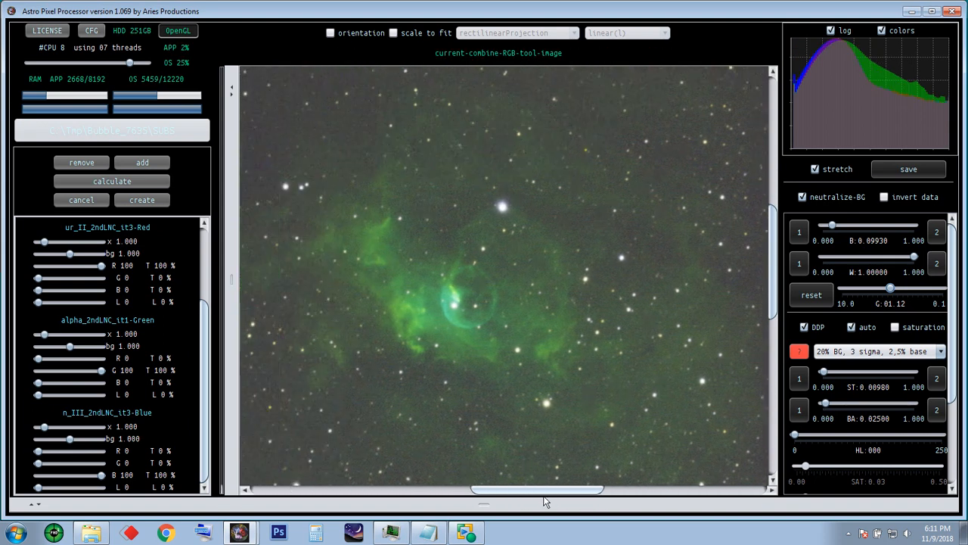
scroll(539, 275, "down", 5)
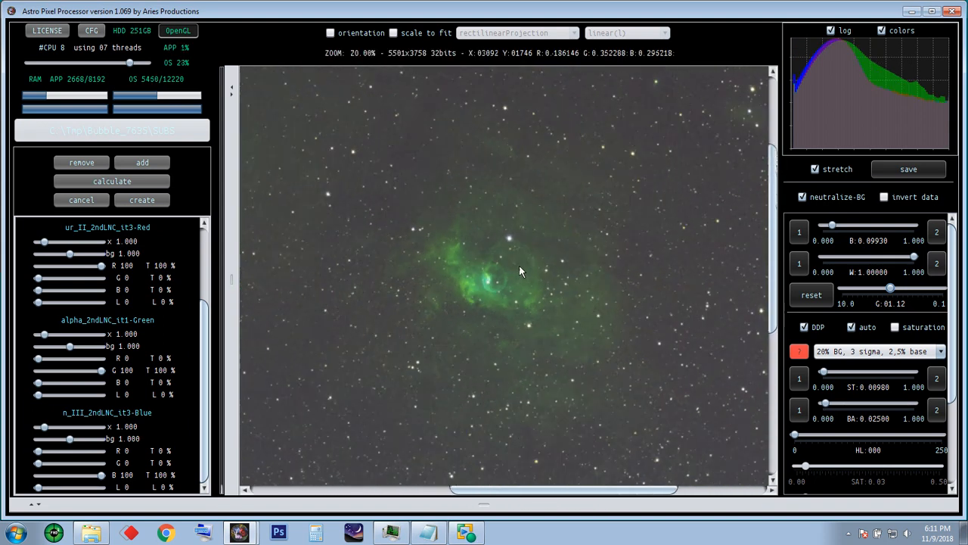
scroll(520, 269, "up", 1)
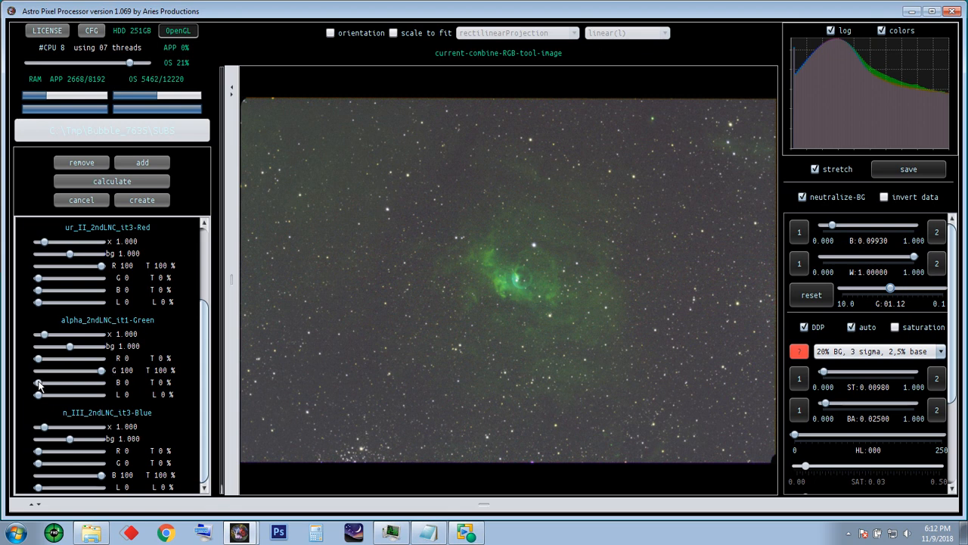
left_click_drag(39, 385, 72, 385)
left_click_drag(102, 371, 74, 372)
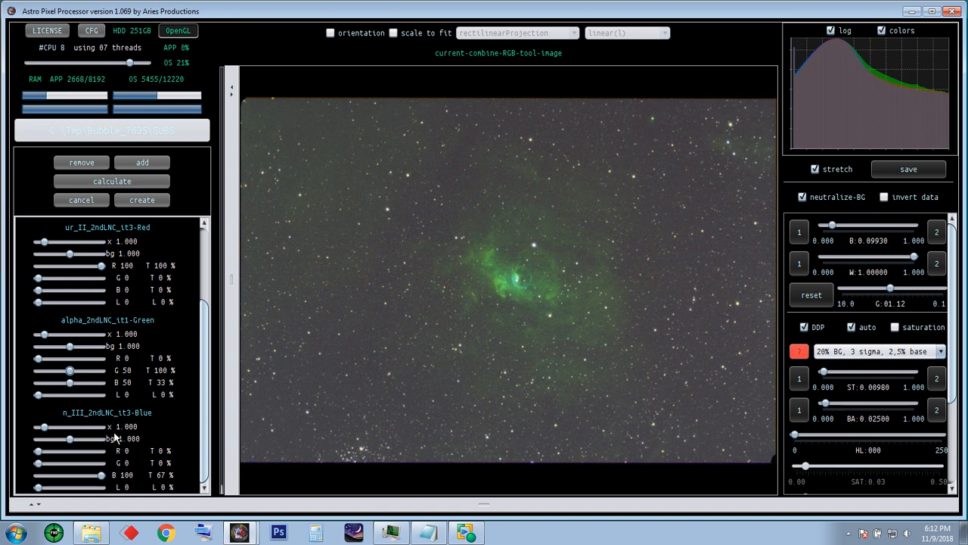
left_click(136, 184)
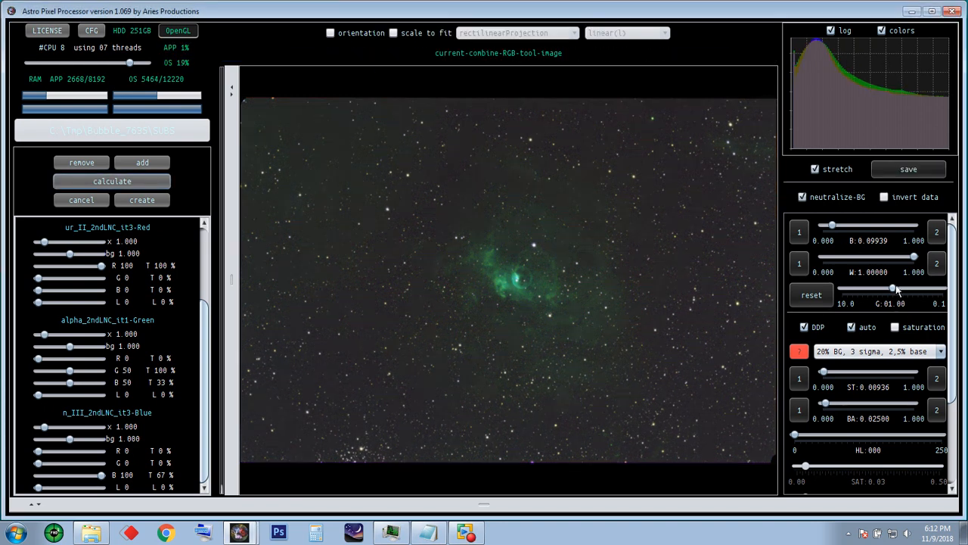
Set the preview's gamma to 1.09 and inspect the bubble's colors up close
left_click_drag(893, 290, 890, 289)
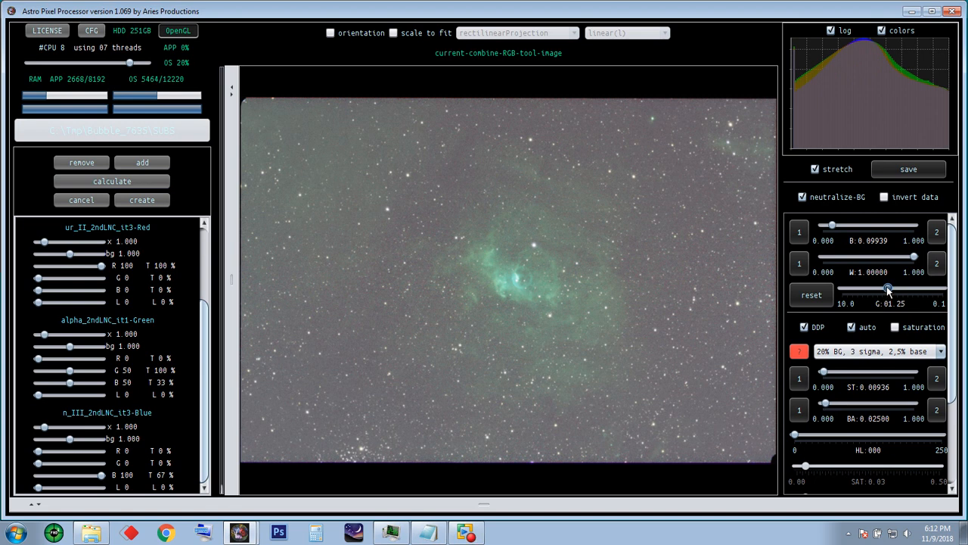
left_click_drag(888, 291, 890, 292)
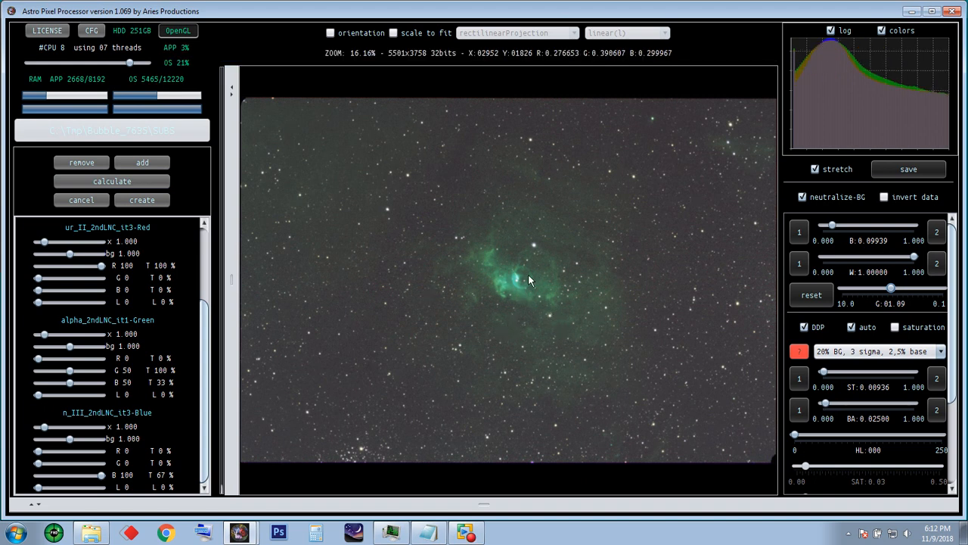
scroll(530, 270, "up", 4)
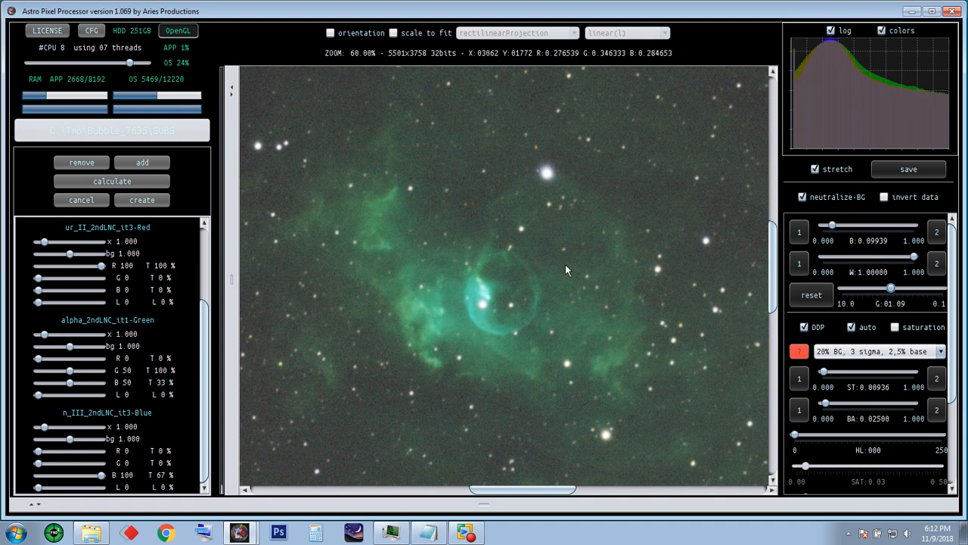
mouse_move(773, 263)
left_mouse_down()
mouse_move(783, 362)
mouse_move(783, 256)
left_mouse_up()
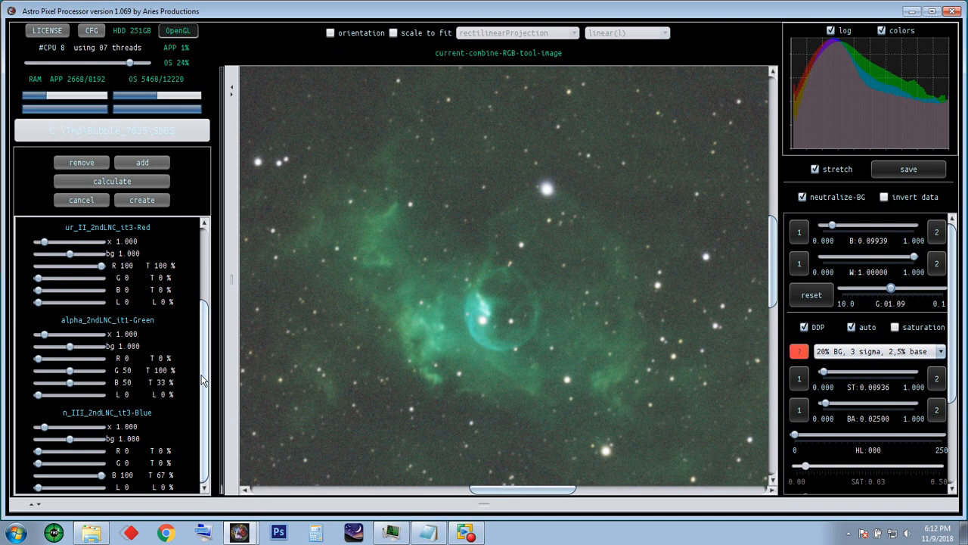
Set the Hydrogen-alpha contribution to 26 for Green and 73 for Blue and recalculate the RGB preview
scroll(203, 375, "up", 1)
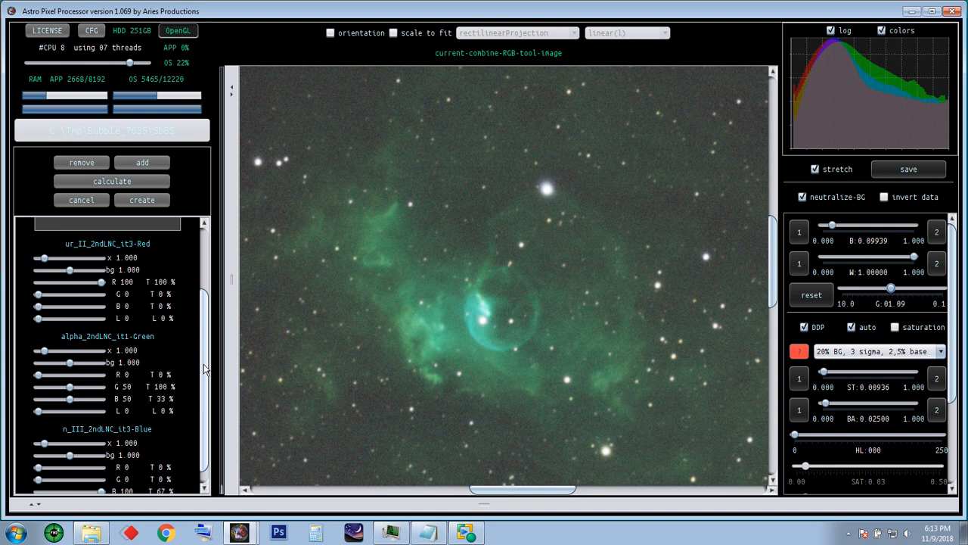
scroll(204, 368, "up", 2)
scroll(204, 368, "down", 2)
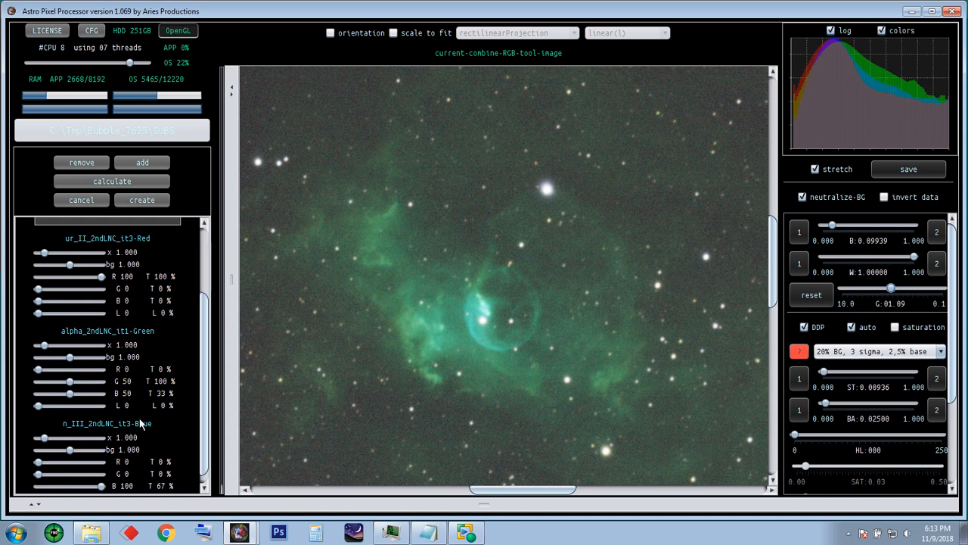
scroll(202, 347, "down", 1)
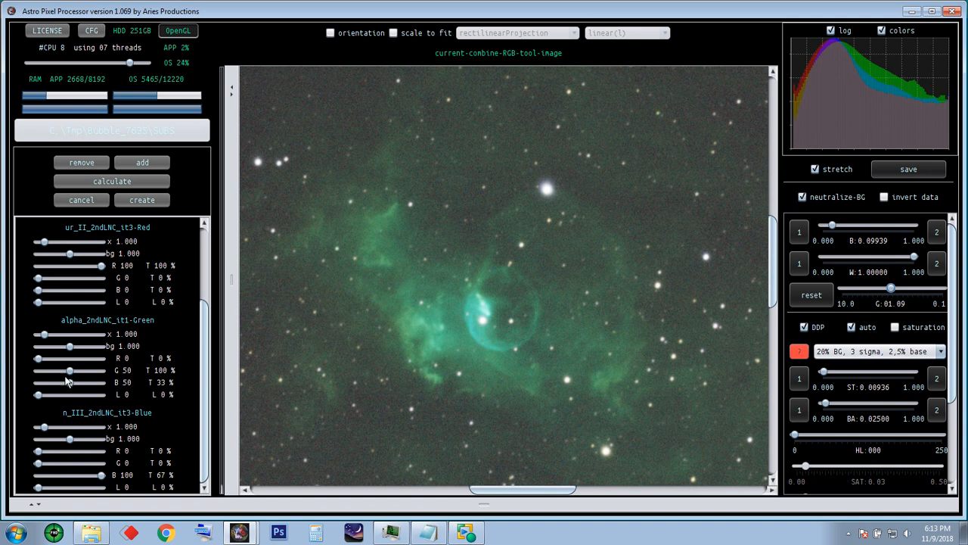
left_click_drag(70, 371, 56, 371)
left_click_drag(69, 383, 84, 384)
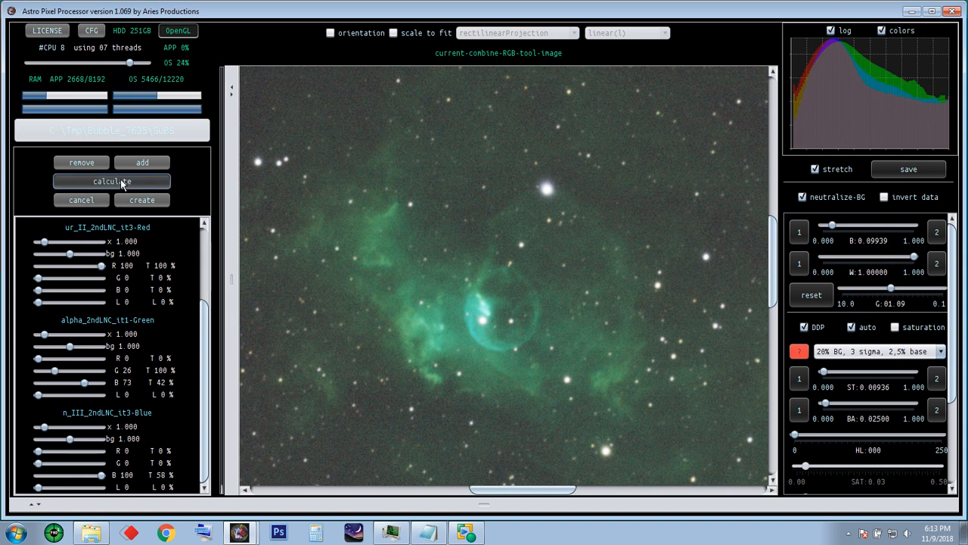
left_click(166, 182)
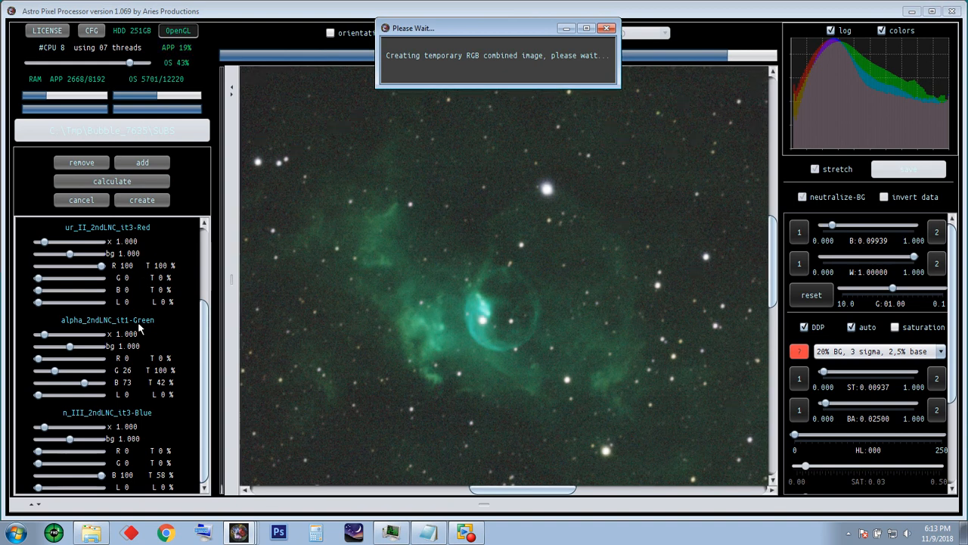
scroll(438, 307, "down", 4)
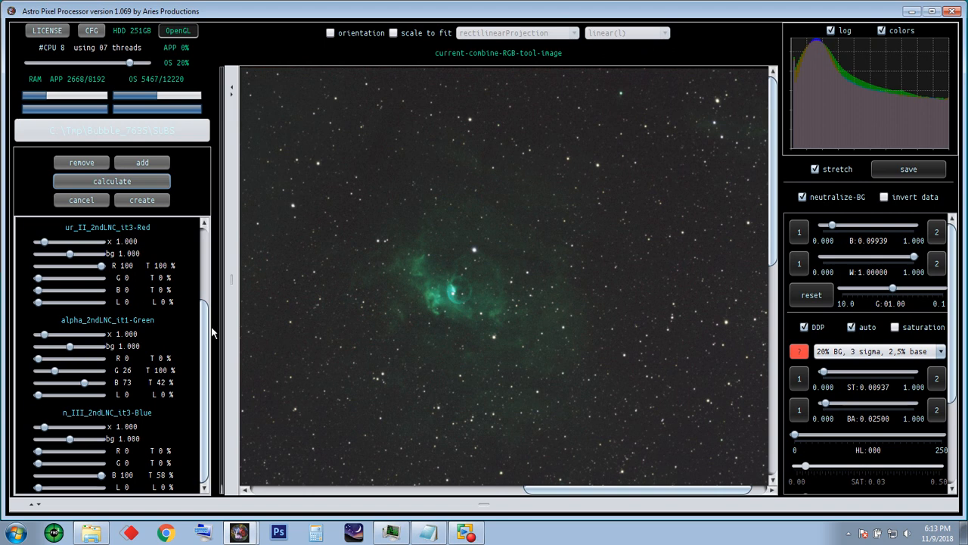
Return the Hydrogen-alpha contribution to 100 for Green and 0 for Blue and recalculate the RGB preview
left_click_drag(205, 331, 212, 261)
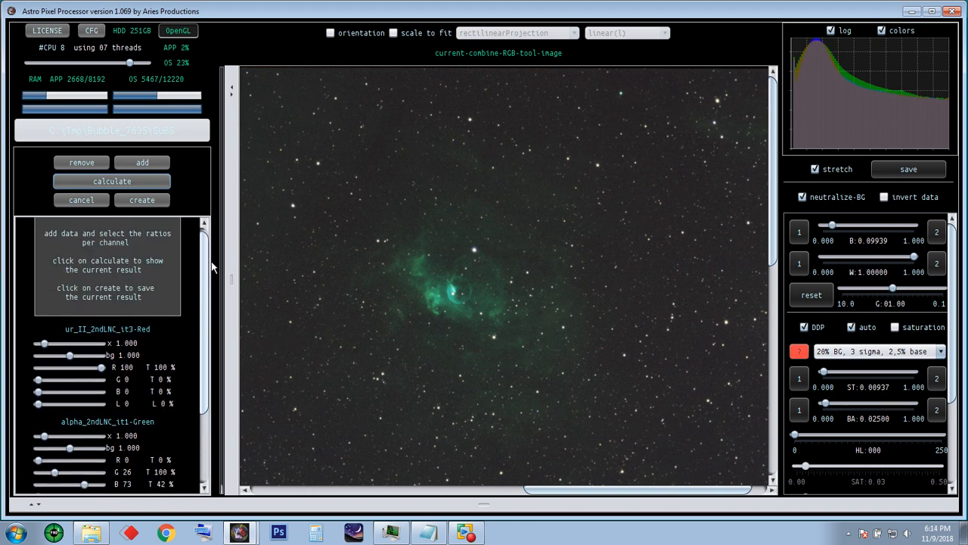
scroll(160, 347, "down", 3)
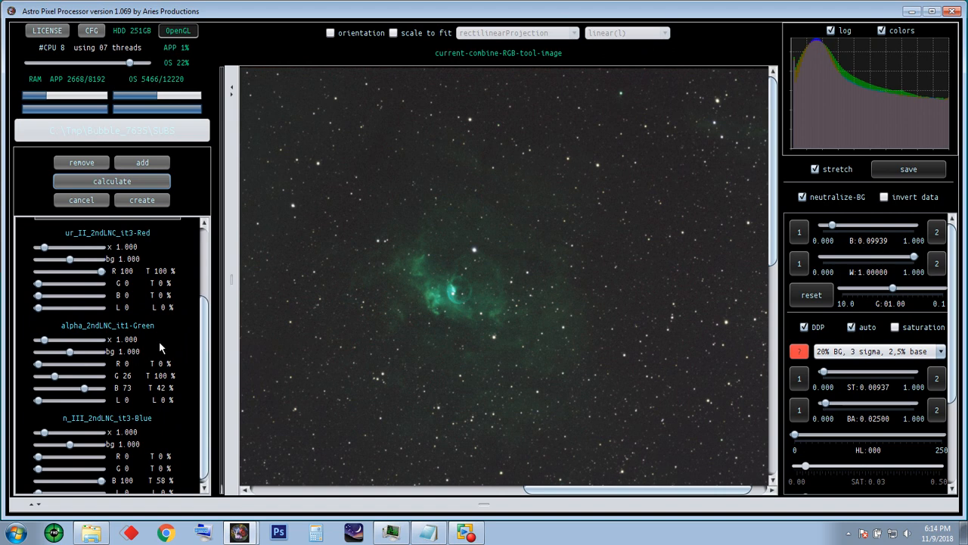
left_click(84, 390)
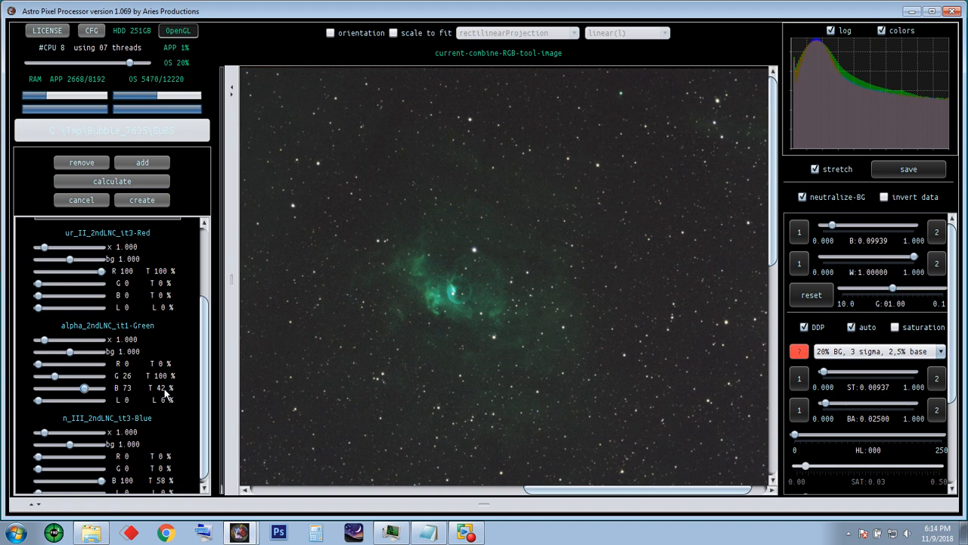
left_click_drag(84, 388, 34, 389)
left_click_drag(55, 376, 116, 383)
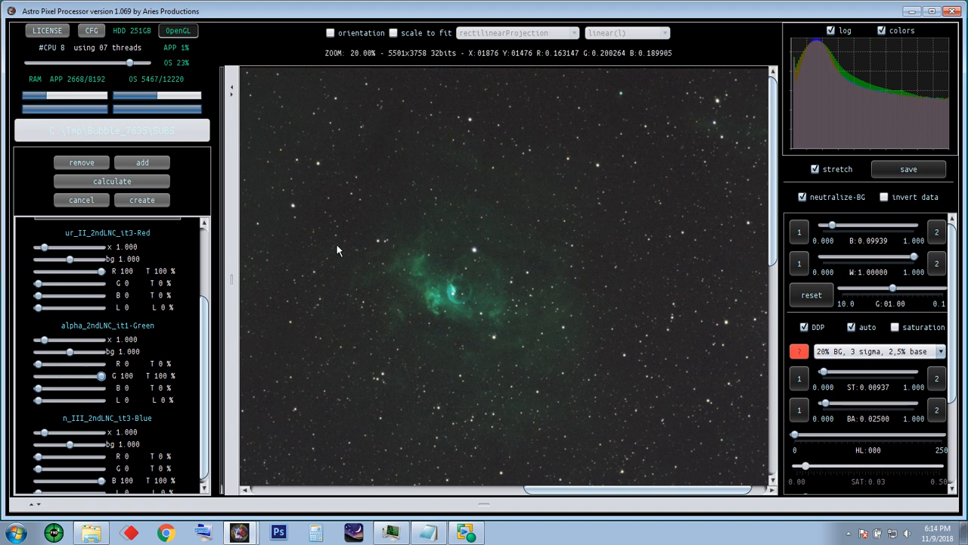
left_click(119, 177)
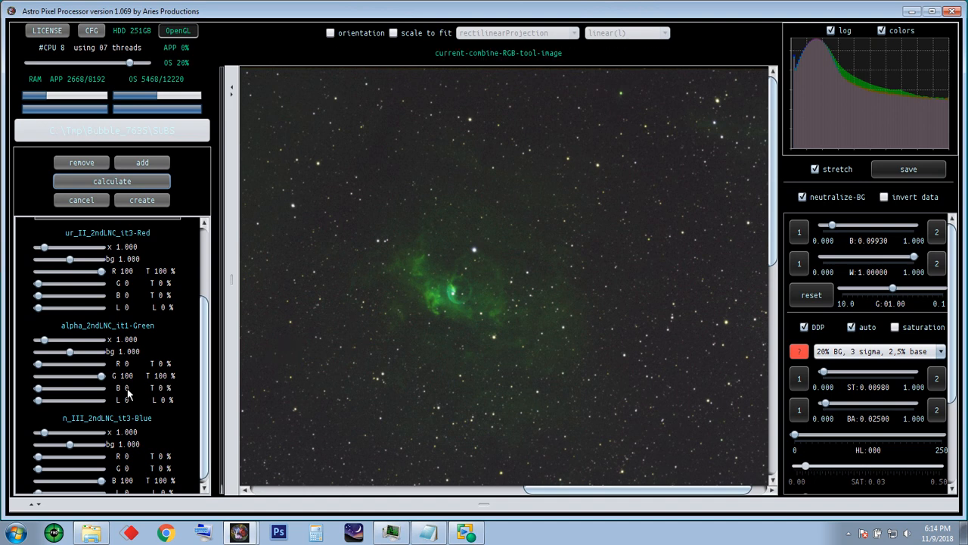
Set the Hydrogen-alpha contribution to 51 for Green and 51 for Blue and recalculate the RGB preview
left_click_drag(103, 377, 71, 389)
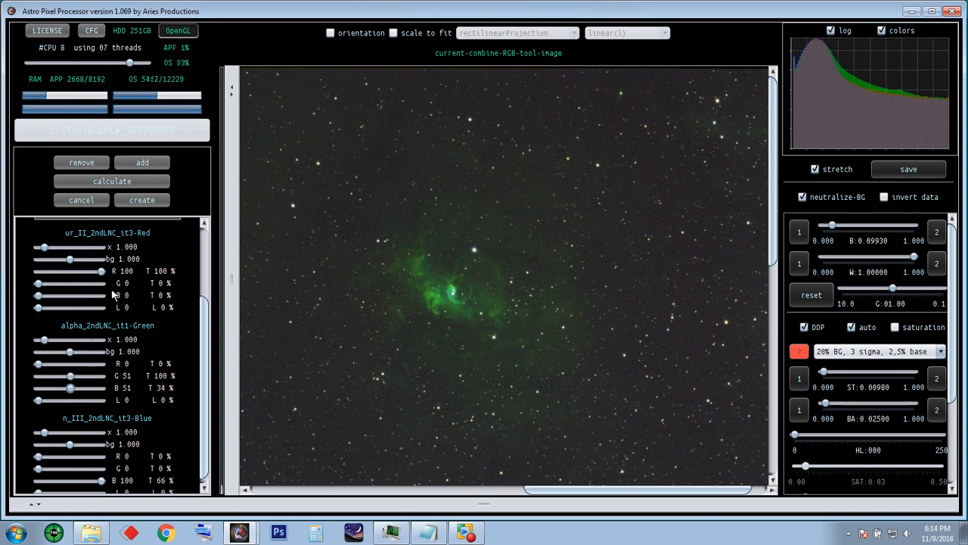
left_click(131, 184)
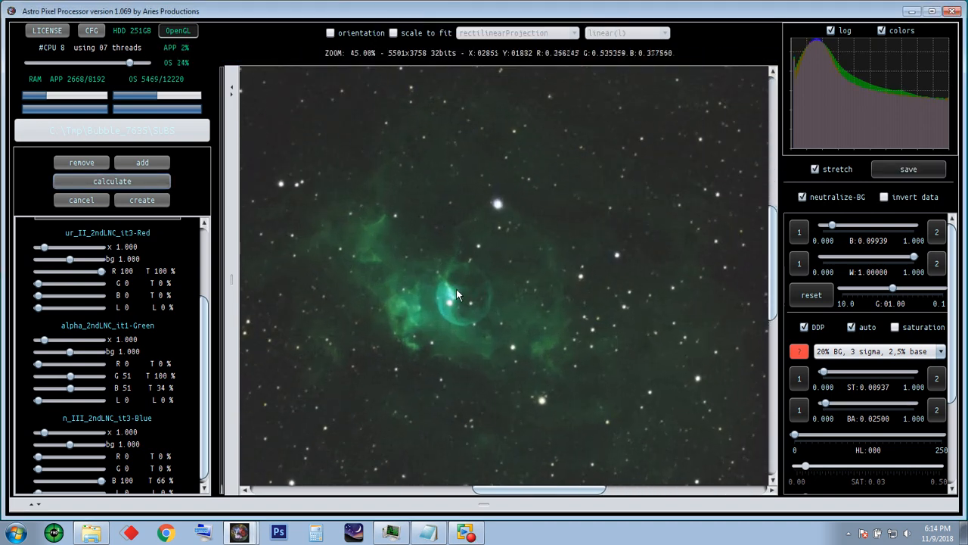
Create the combined image as SHO_combine-RGB-image.fits and close the RGB combination tool
left_click(161, 203)
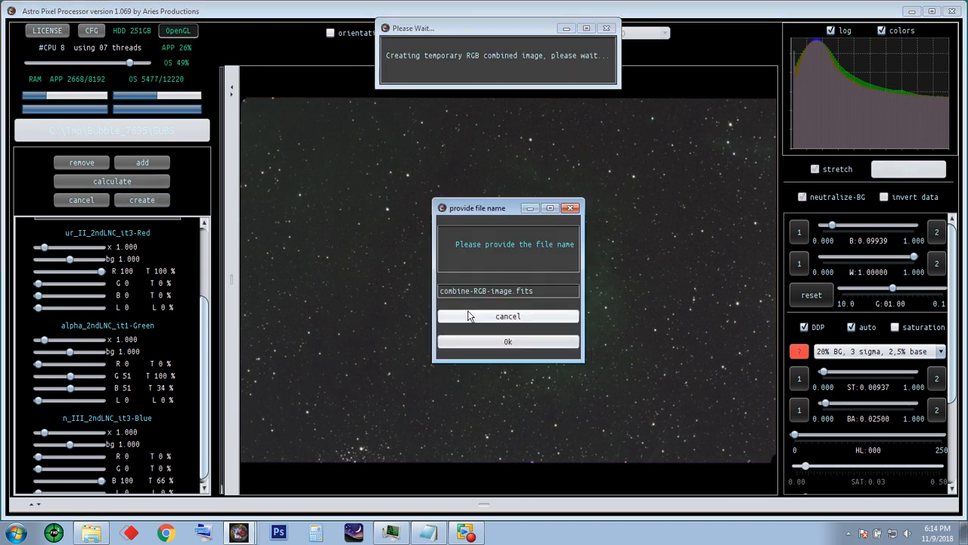
left_click(442, 292)
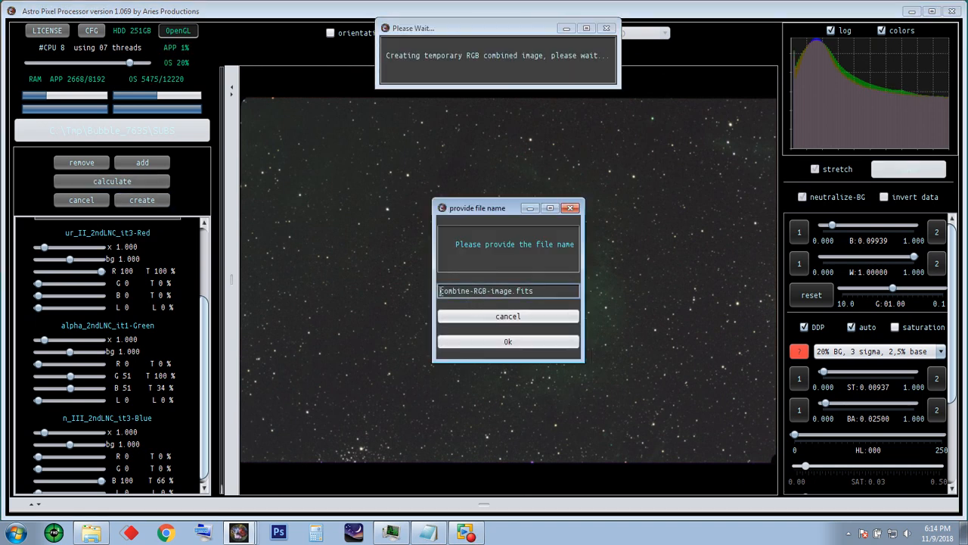
type("SHO")
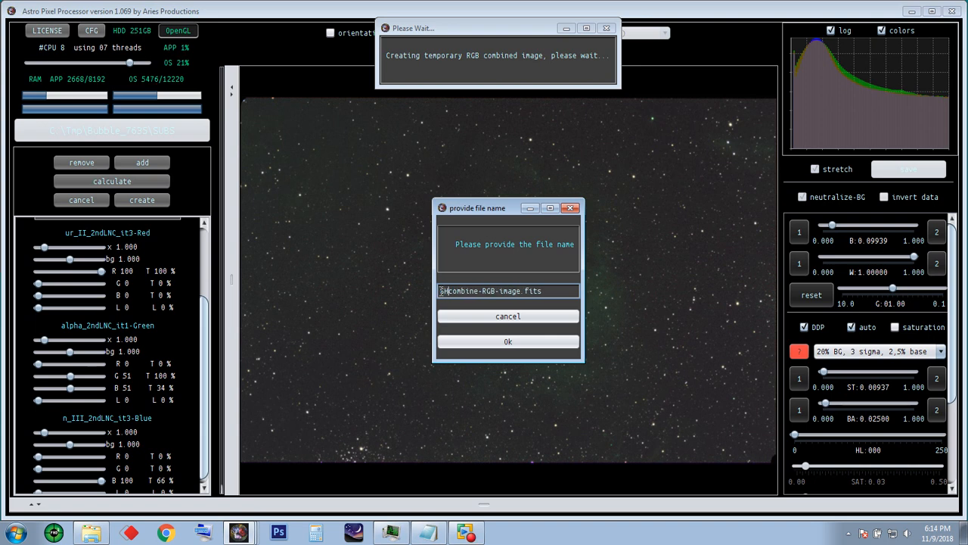
type("_")
left_click(510, 342)
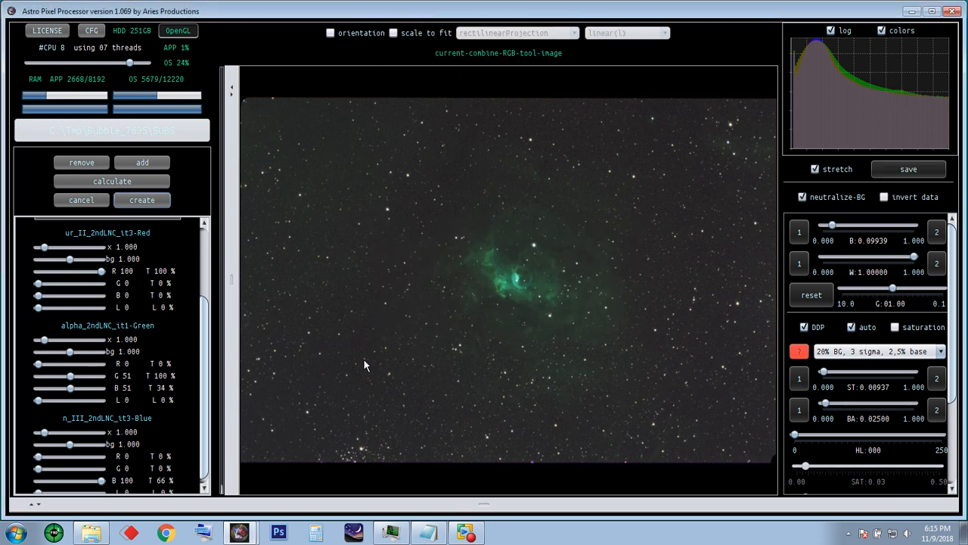
left_click(83, 201)
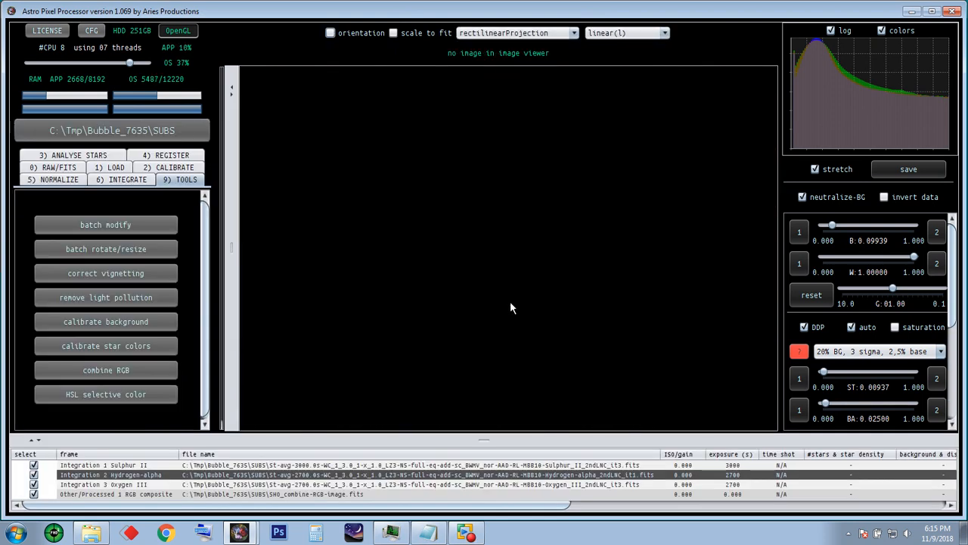
Load the SHO_combine-RGB-image.fits composite from the file list into the image viewer
left_click_drag(491, 438, 491, 406)
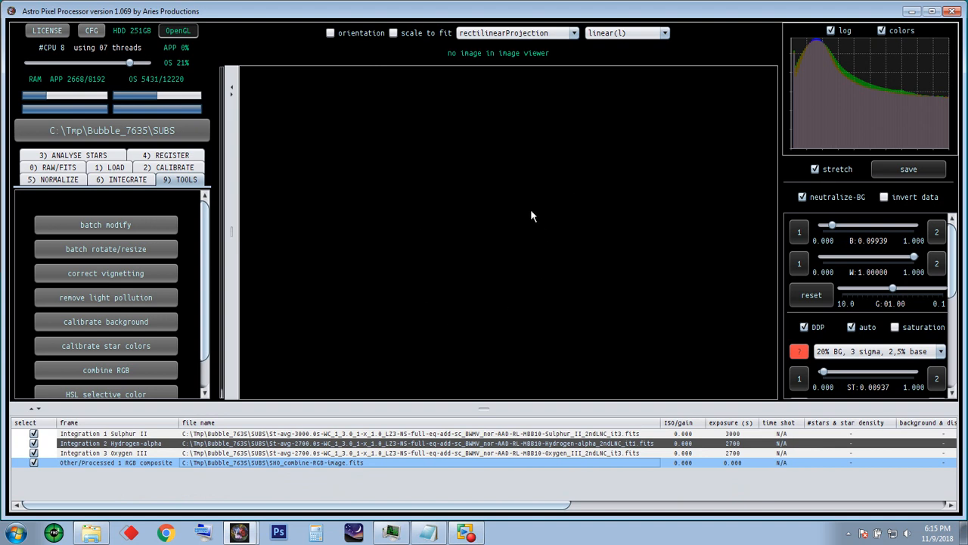
double_click(353, 463)
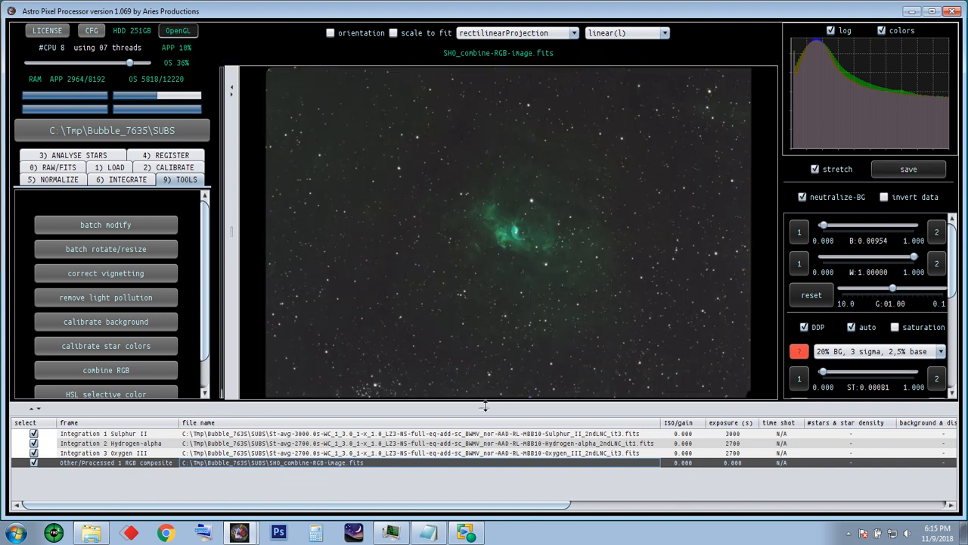
left_click_drag(485, 411, 481, 460)
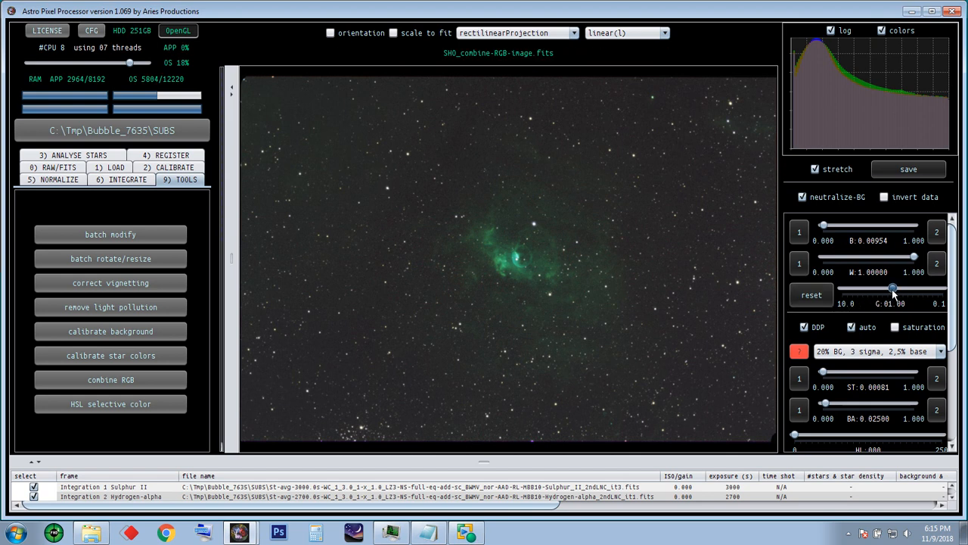
Try a gamma of 1.09 on the composite's linear view and reset the stretch
left_click_drag(893, 289, 891, 291)
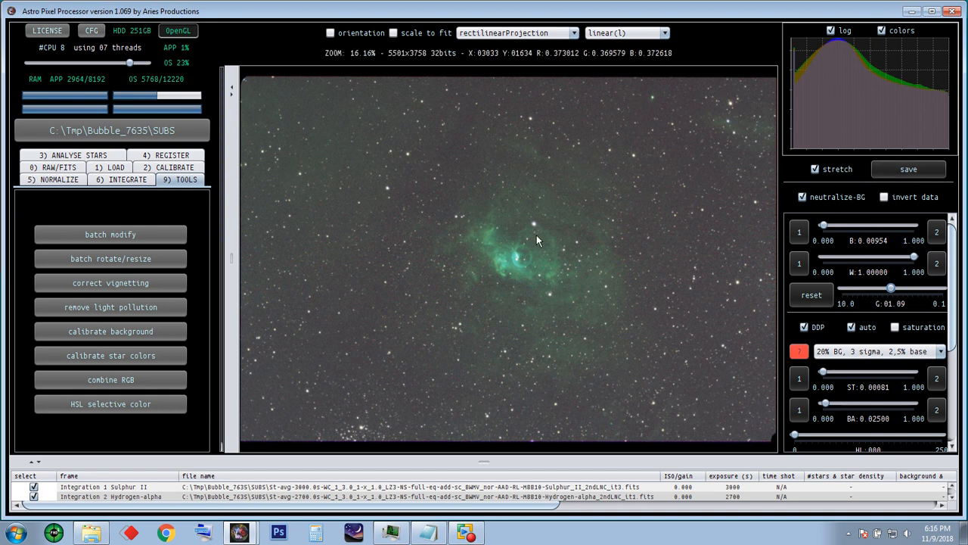
left_click(663, 33)
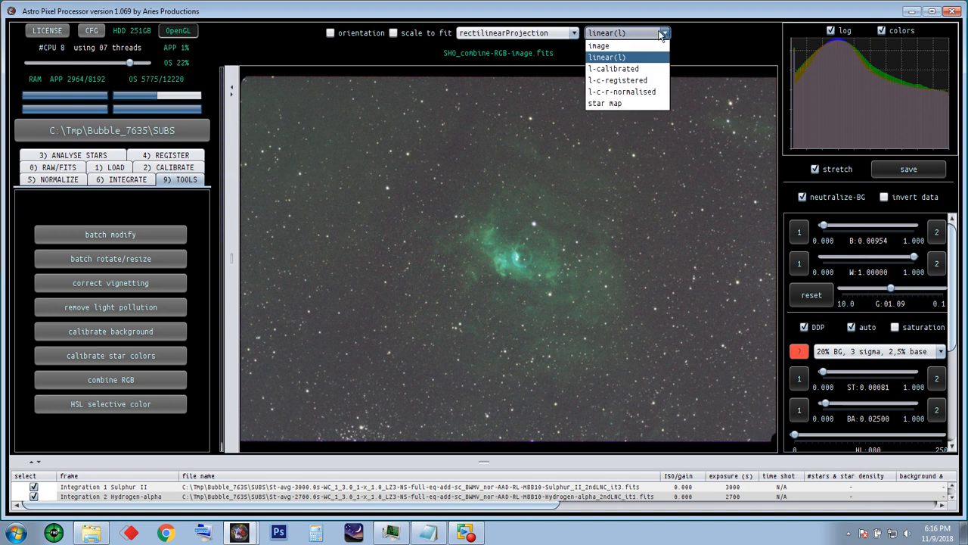
left_click(620, 58)
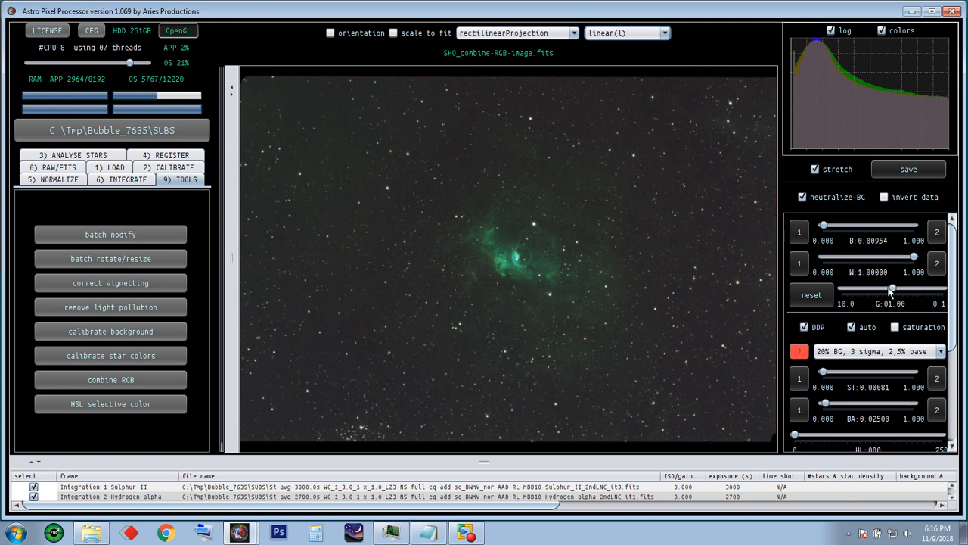
left_click(821, 296)
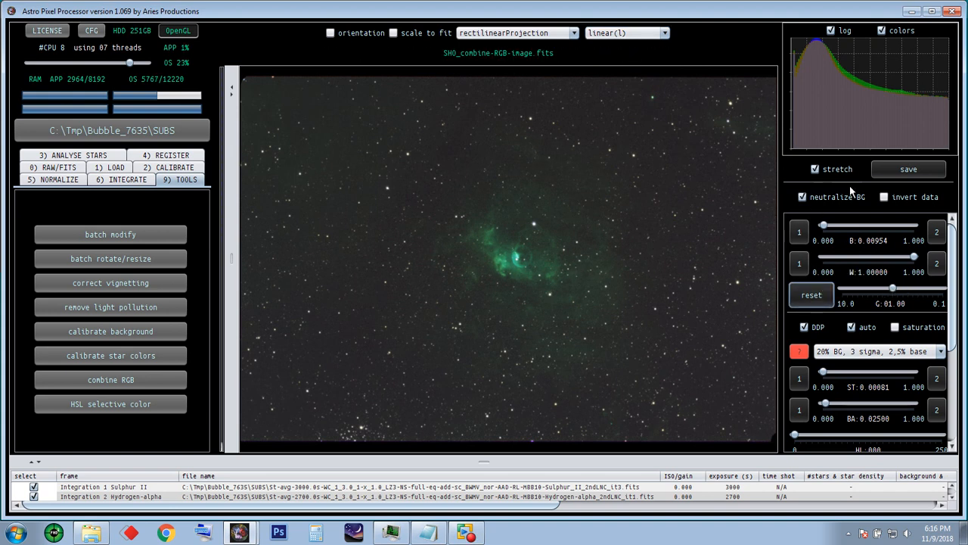
Save the stretched composite as a FITS file named SHO_combine-RGB-image-St2
left_click(906, 171)
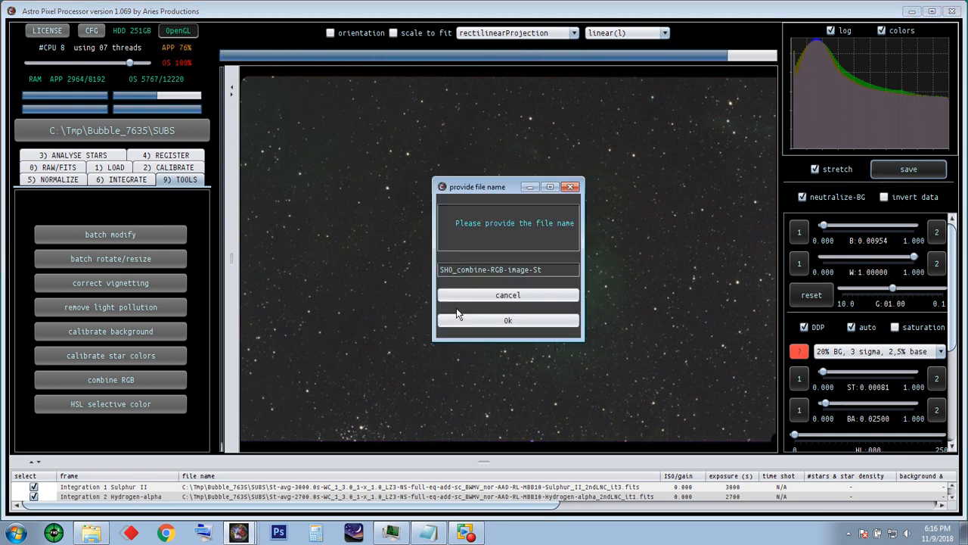
left_click(545, 270)
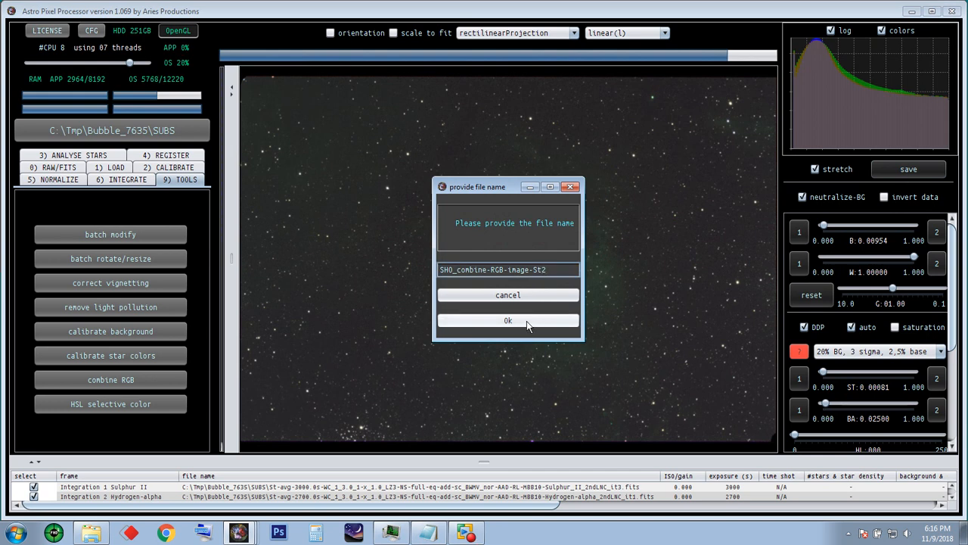
left_click(507, 320)
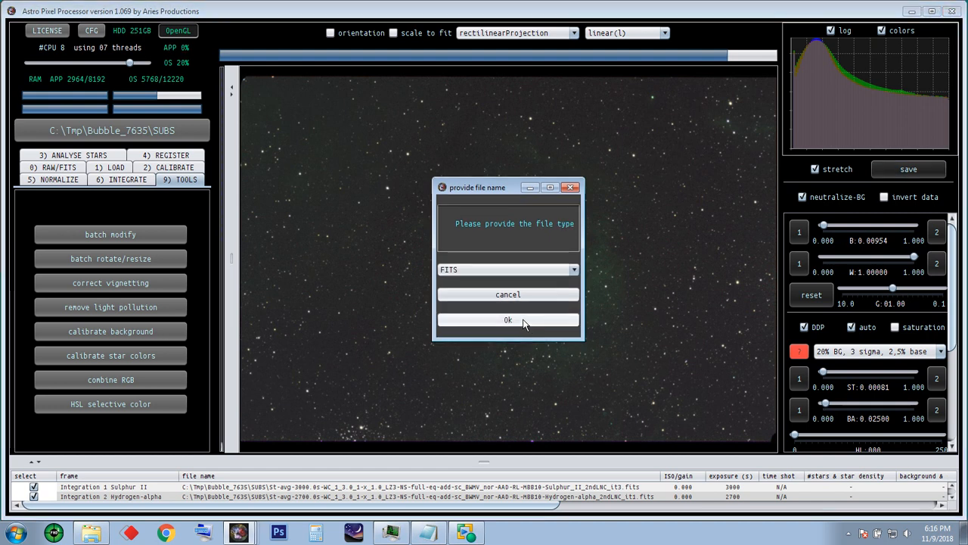
left_click(523, 320)
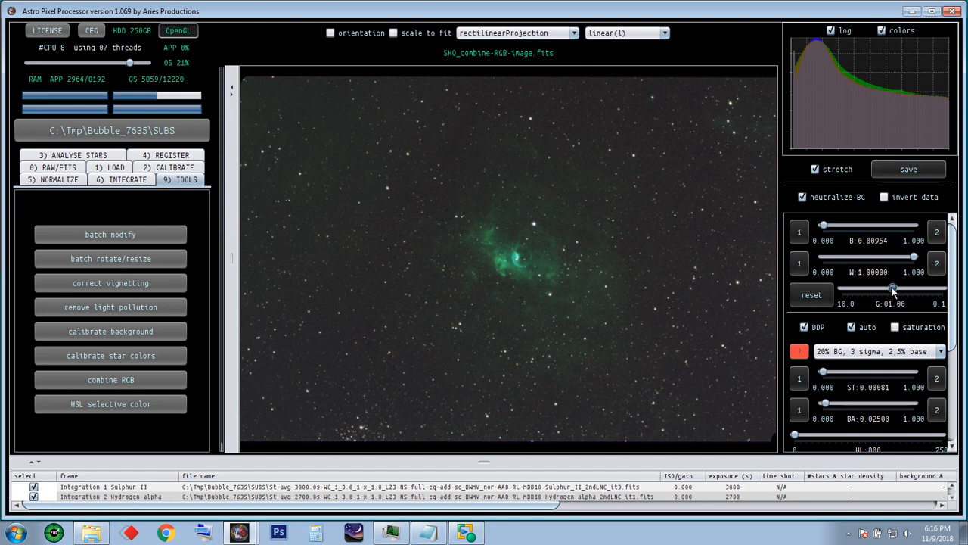
Try gamma values of 1.21 and 1.09 on the composite preview
left_click_drag(891, 292, 888, 291)
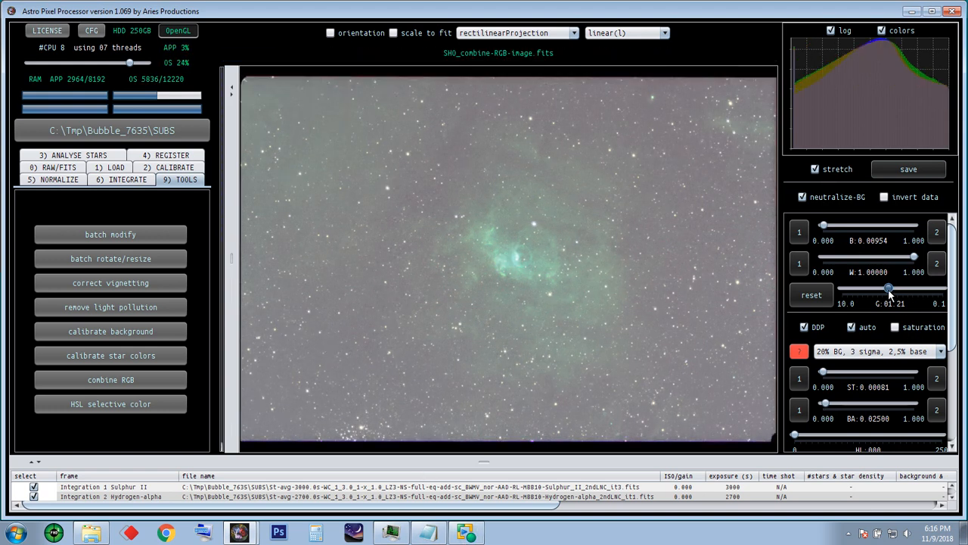
left_click_drag(892, 295, 891, 292)
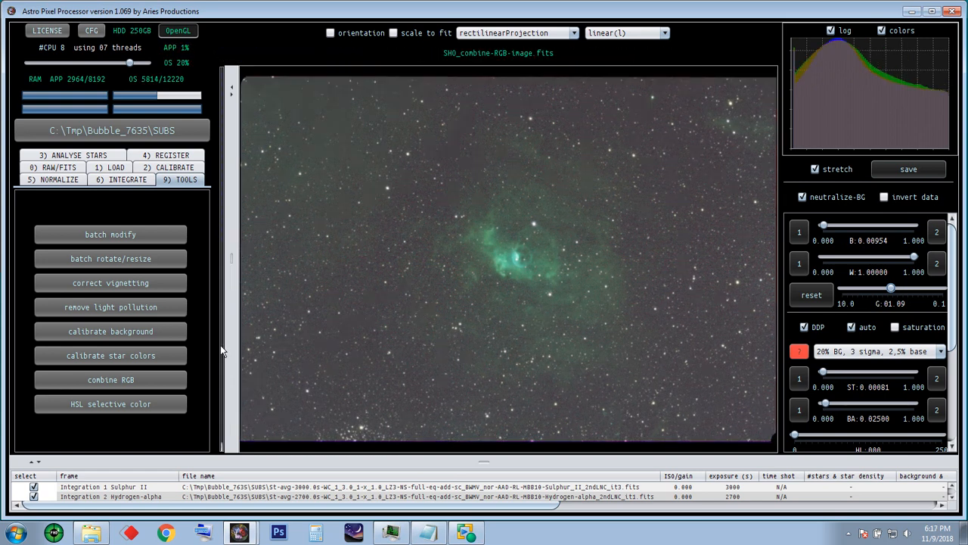
Start calibrating the background of the current composite and mark a large sample area in each of the four image corners
left_click(108, 328)
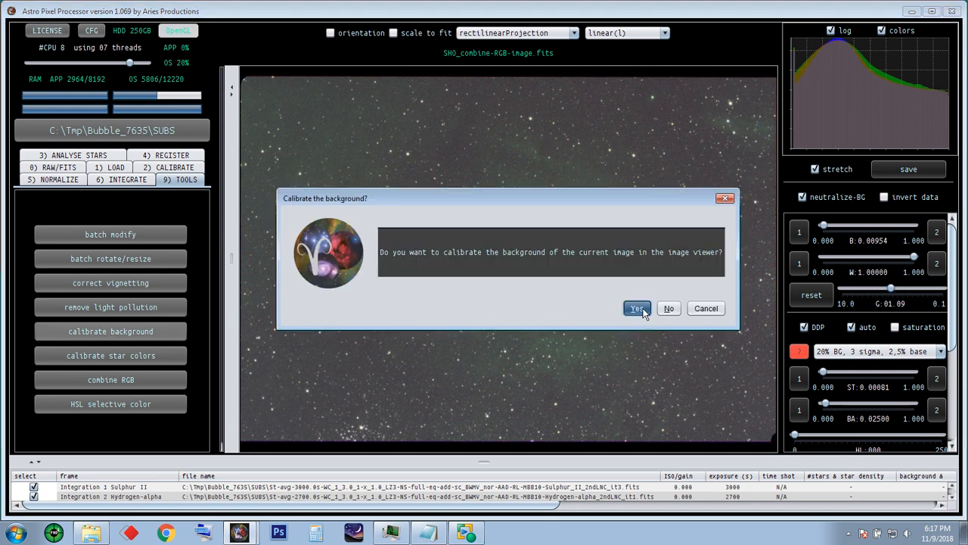
left_click(635, 308)
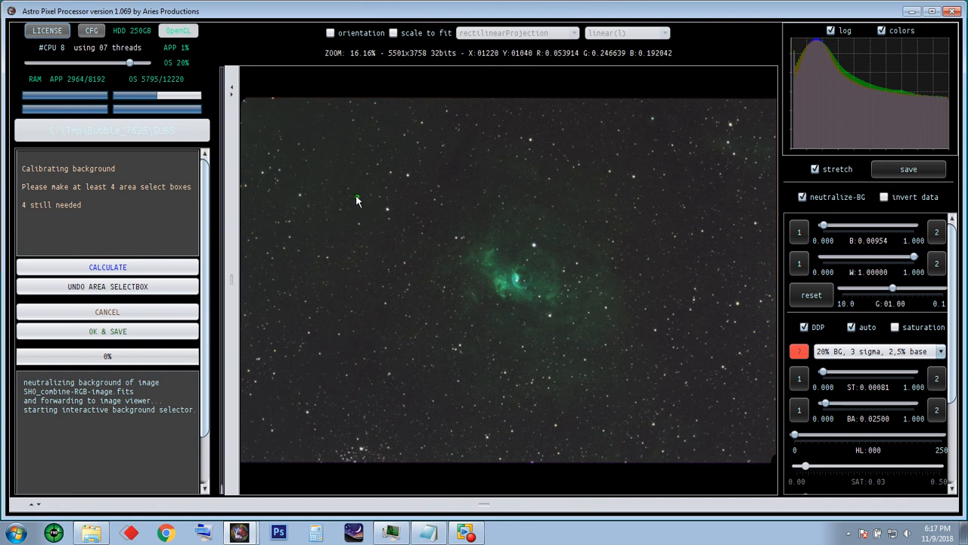
left_click_drag(357, 196, 228, 89)
left_click_drag(395, 344, 239, 463)
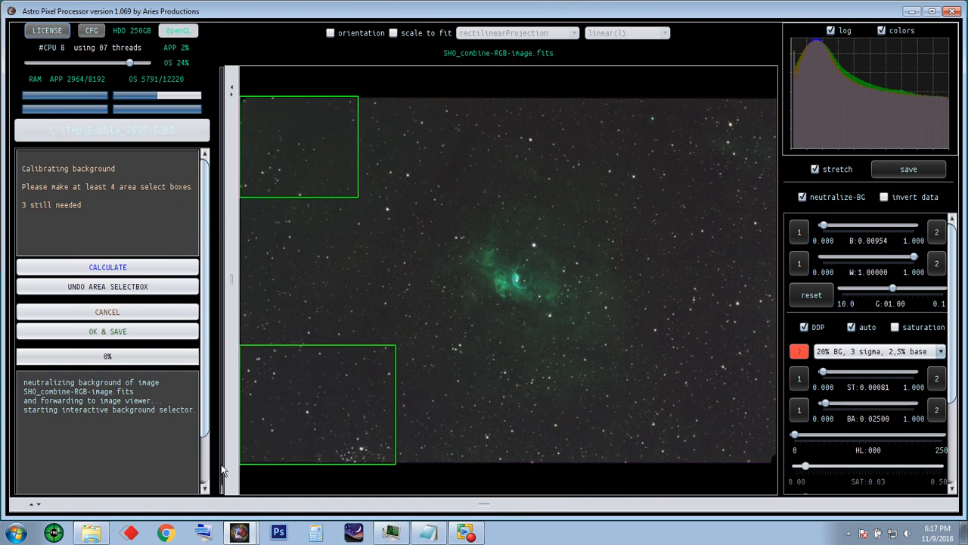
left_click_drag(662, 363, 786, 470)
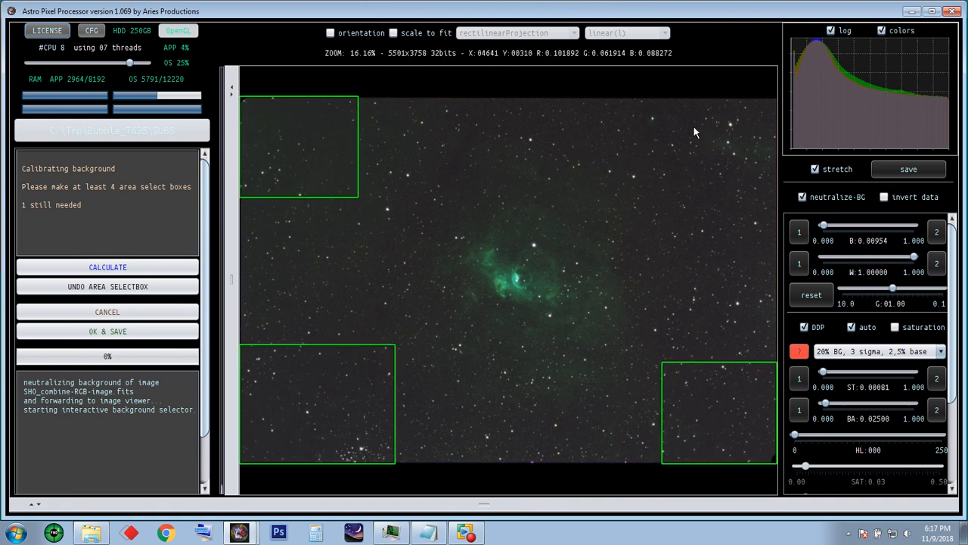
left_click_drag(644, 203, 772, 96)
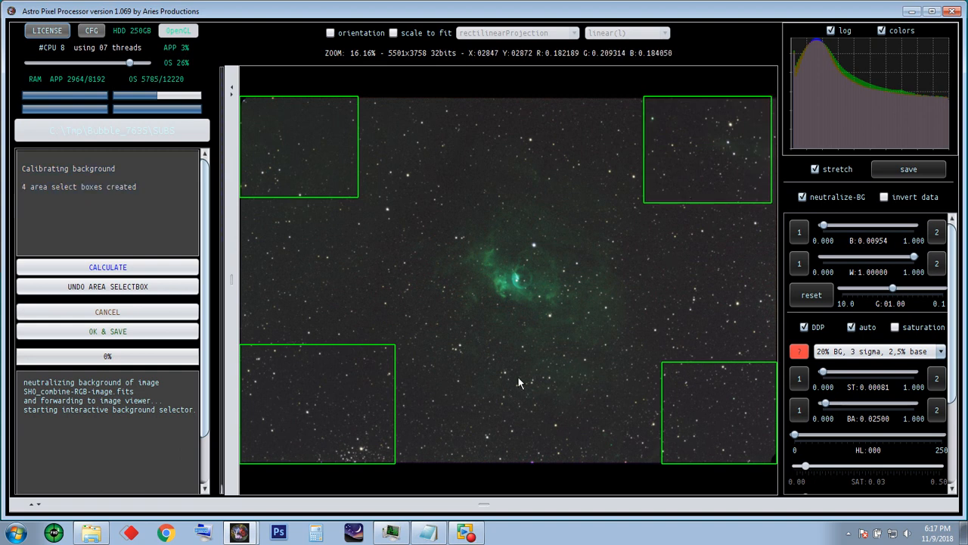
Add four smaller sample areas below, beside and above the nebula and calculate the background calibration
left_click_drag(490, 412, 573, 442)
left_click_drag(694, 254, 727, 327)
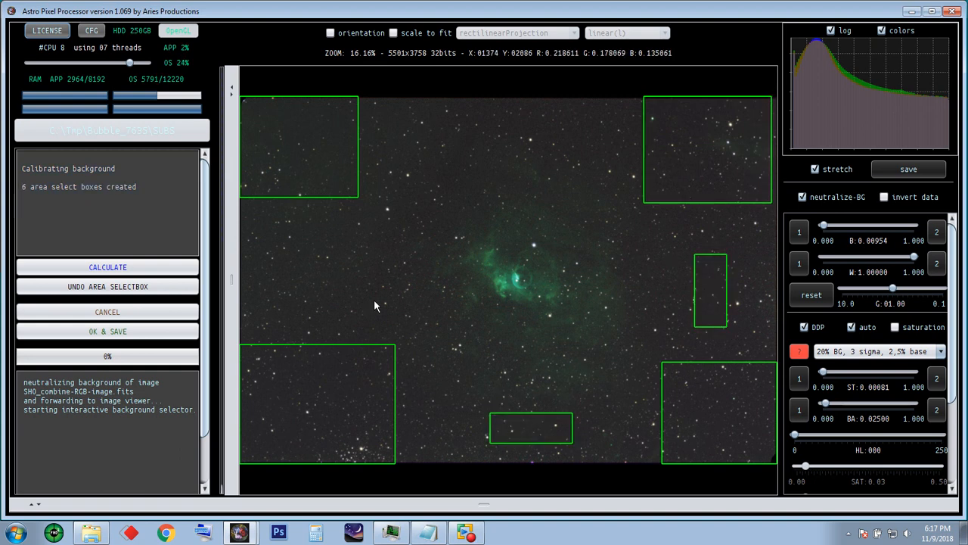
left_click_drag(280, 243, 342, 307)
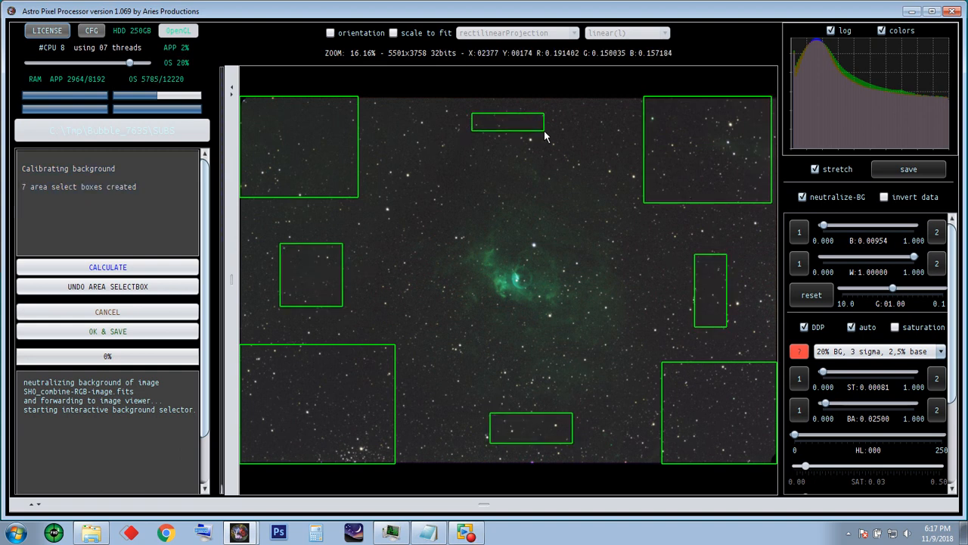
left_click_drag(471, 113, 544, 130)
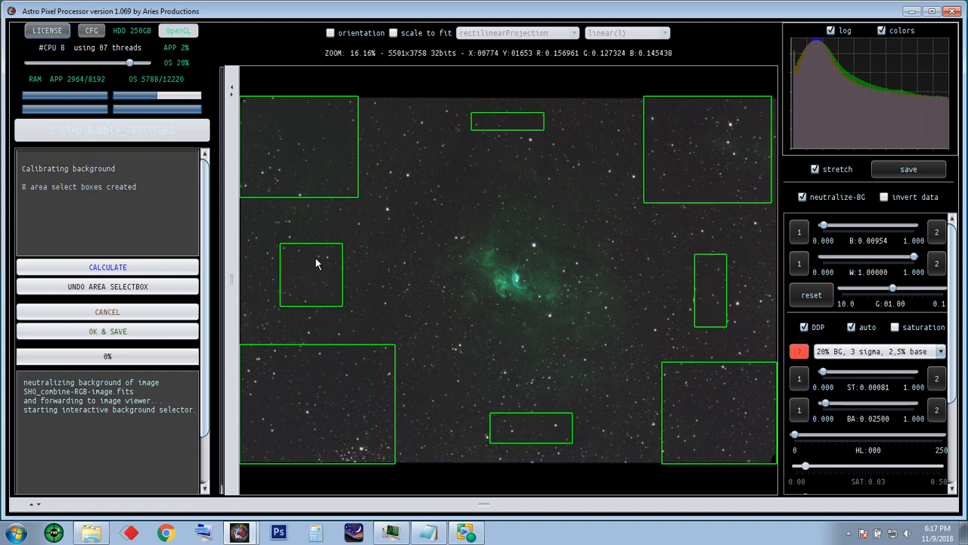
left_click(121, 270)
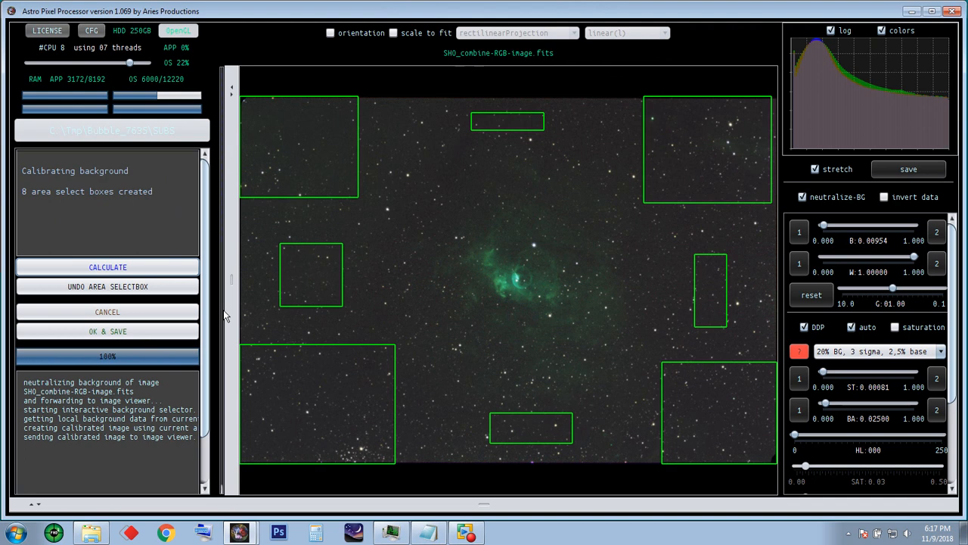
Save the background-calibrated composite as a FITS file named SHO_combine-RGB-image-cbg3
left_click(118, 337)
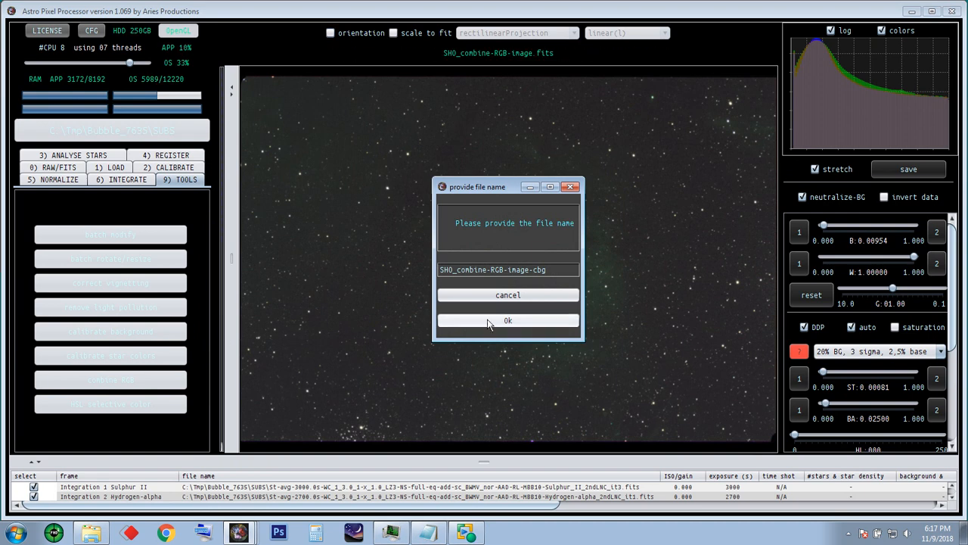
left_click(555, 270)
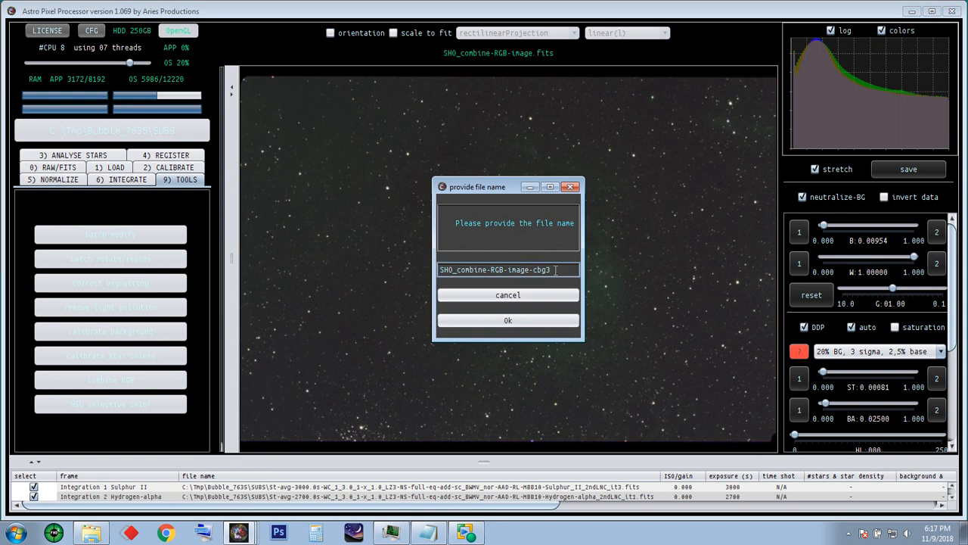
left_click(550, 320)
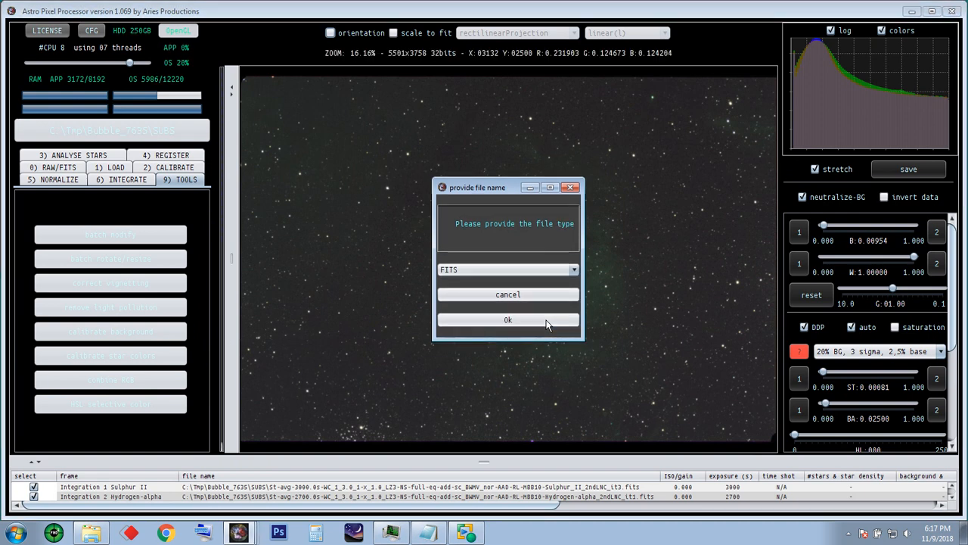
left_click(535, 319)
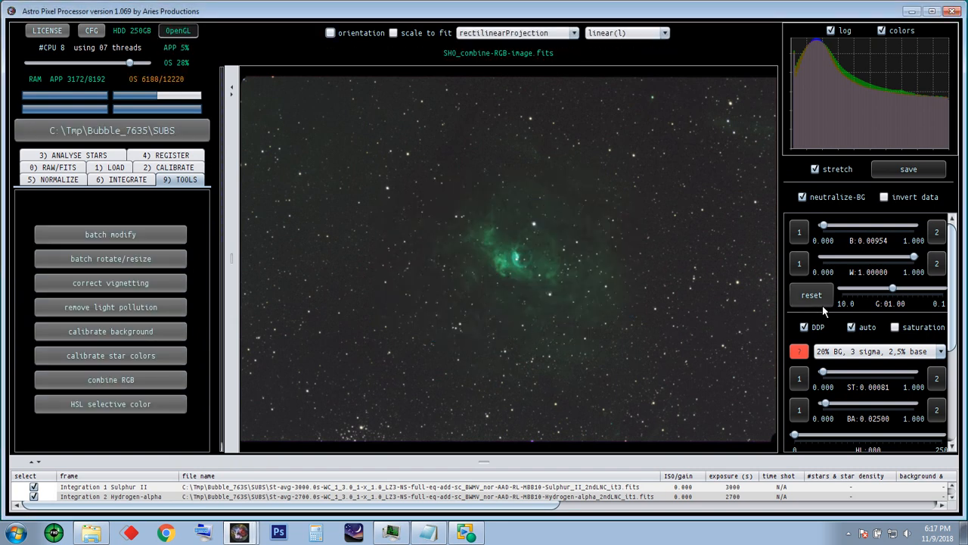
Set the calibrated composite preview's gamma to 1.06
left_click(890, 290)
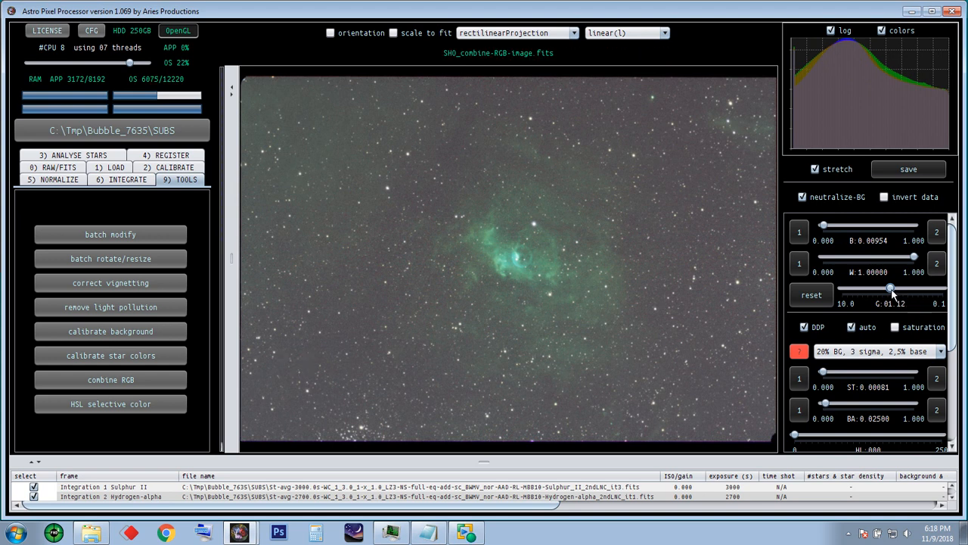
left_click_drag(893, 293, 891, 293)
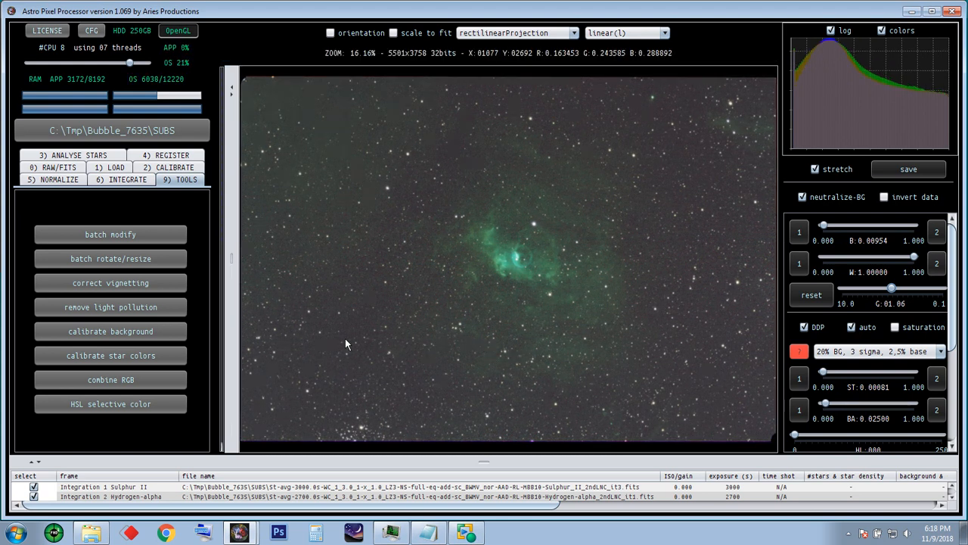
Calibrate the composite's star colors from one sample area covering nearly the whole image and save the result as SHO_combine-RGB-image-csc
left_click(110, 361)
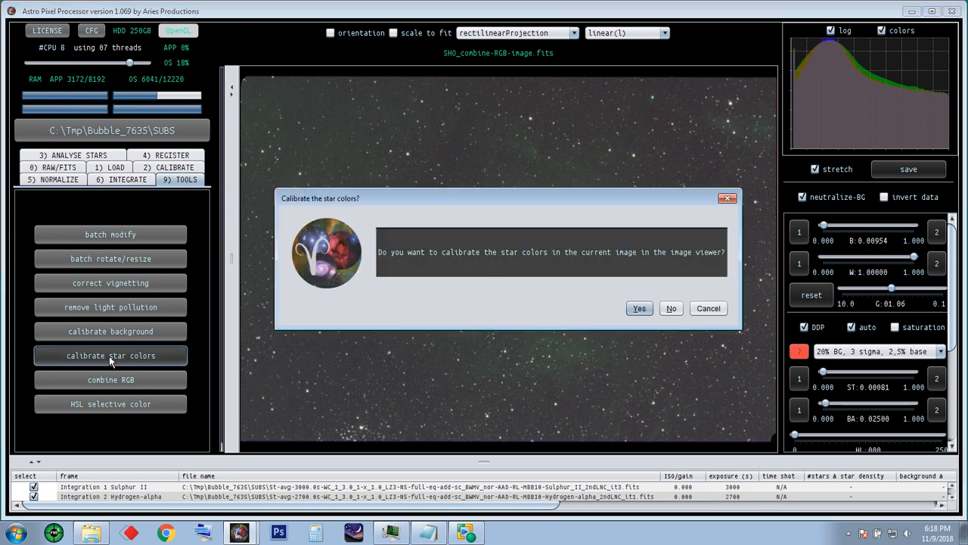
left_click(643, 311)
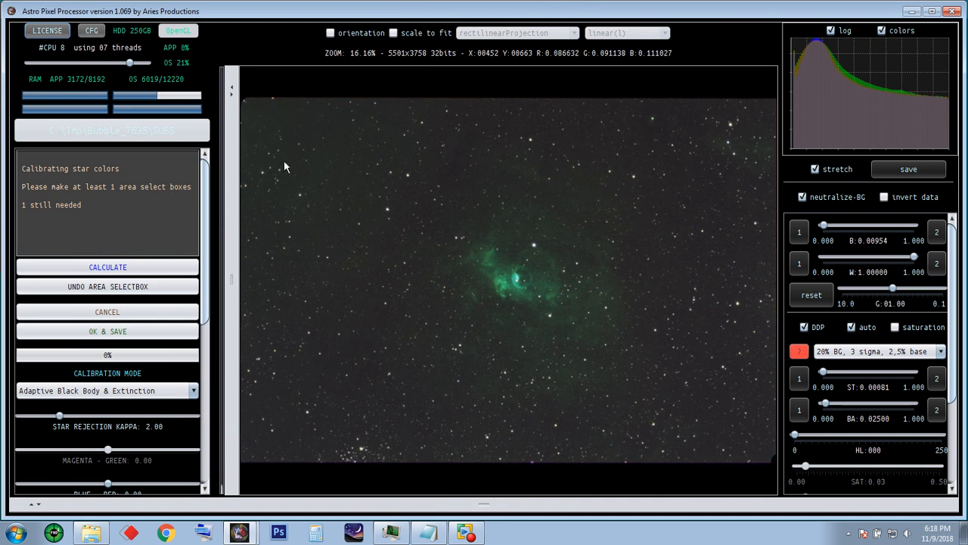
left_click_drag(250, 107, 766, 456)
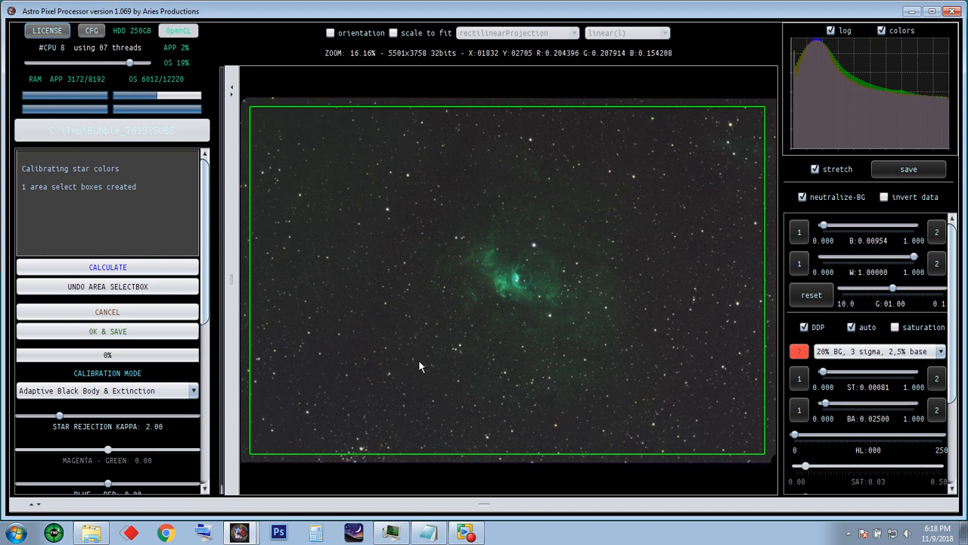
left_click(141, 267)
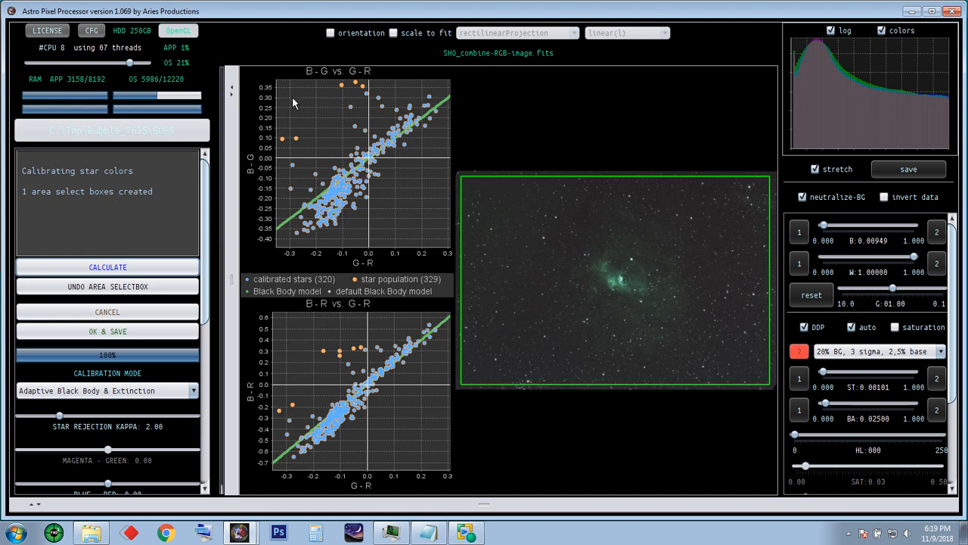
left_click(127, 334)
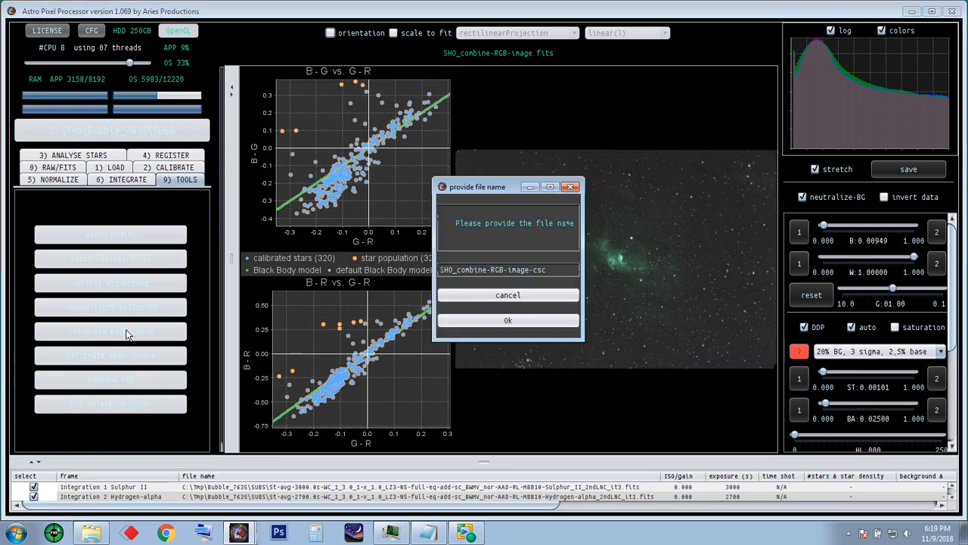
left_click(524, 318)
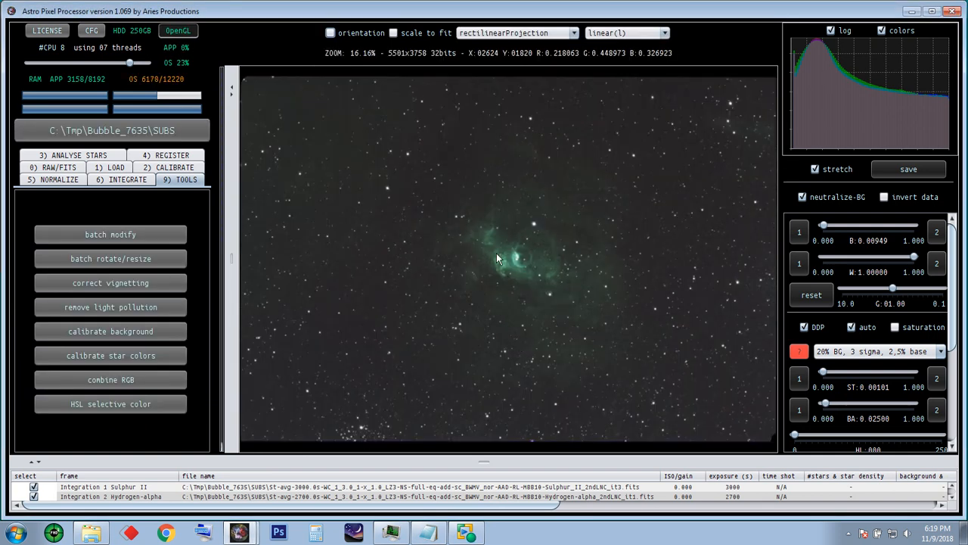
Examine the bubble, the surrounding nebulosity and the star colors of the calibrated composite up close
scroll(529, 273, "up", 2)
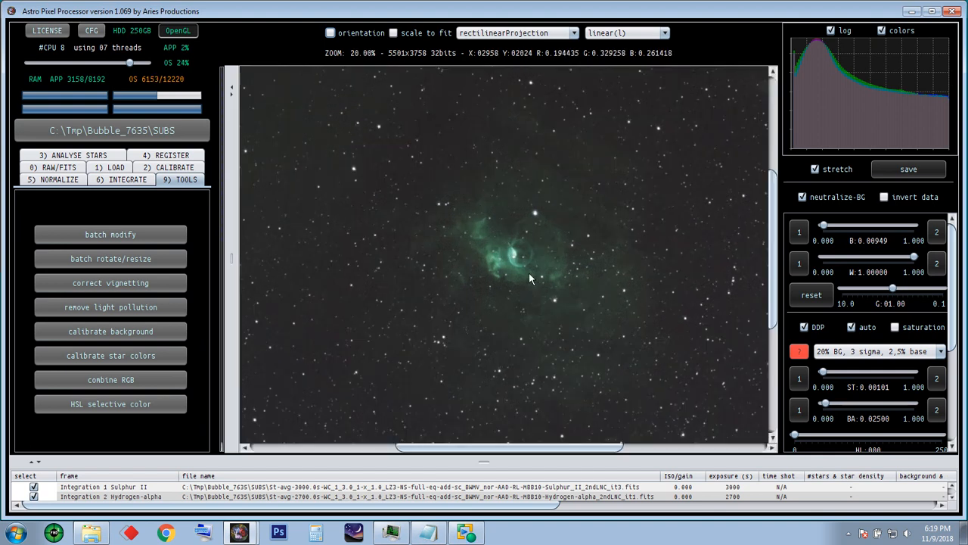
scroll(529, 273, "up", 2)
mouse_move(773, 256)
left_mouse_down()
mouse_move(779, 390)
mouse_move(759, 303)
mouse_move(750, 101)
mouse_move(765, 250)
left_mouse_up()
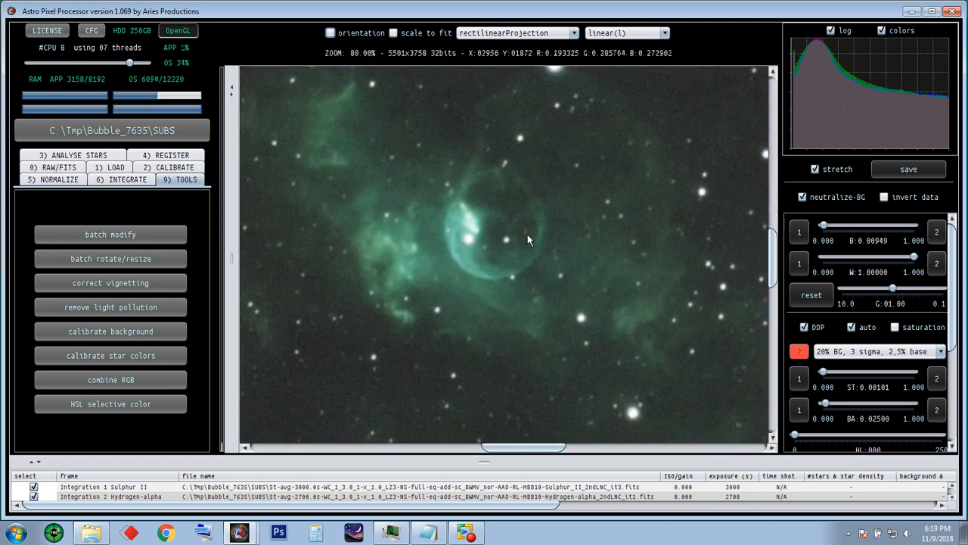
scroll(528, 236, "down", 3)
scroll(527, 237, "down", 2)
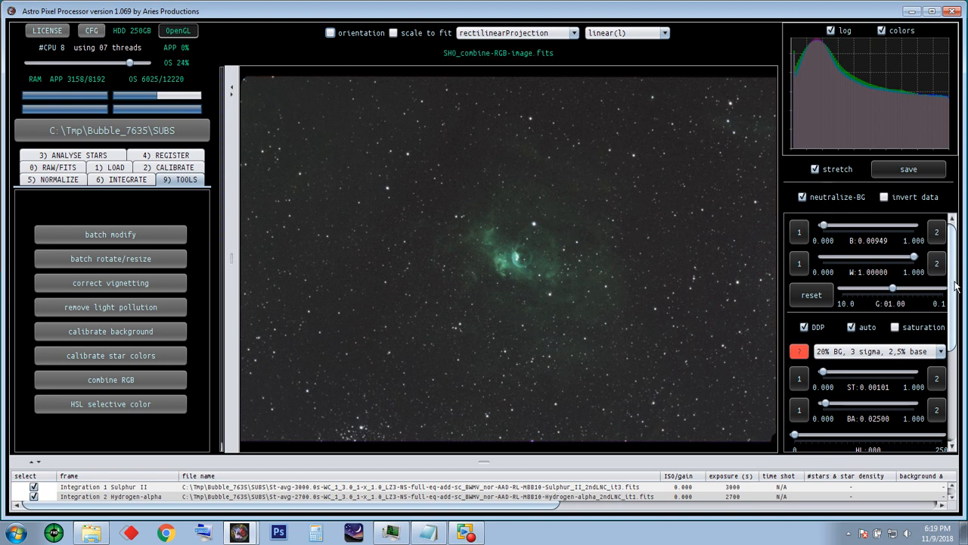
left_click_drag(955, 286, 926, 407)
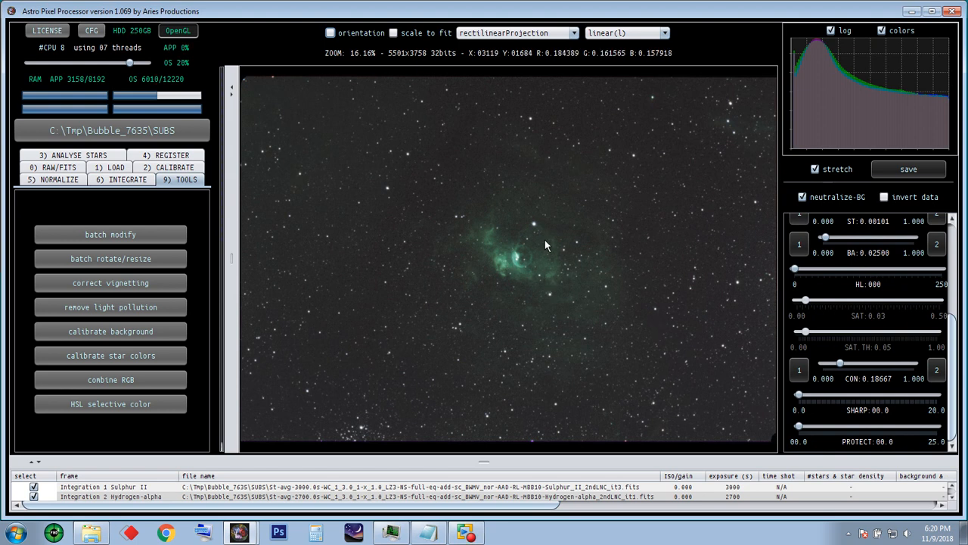
scroll(575, 289, "up", 5)
scroll(575, 285, "up", 3)
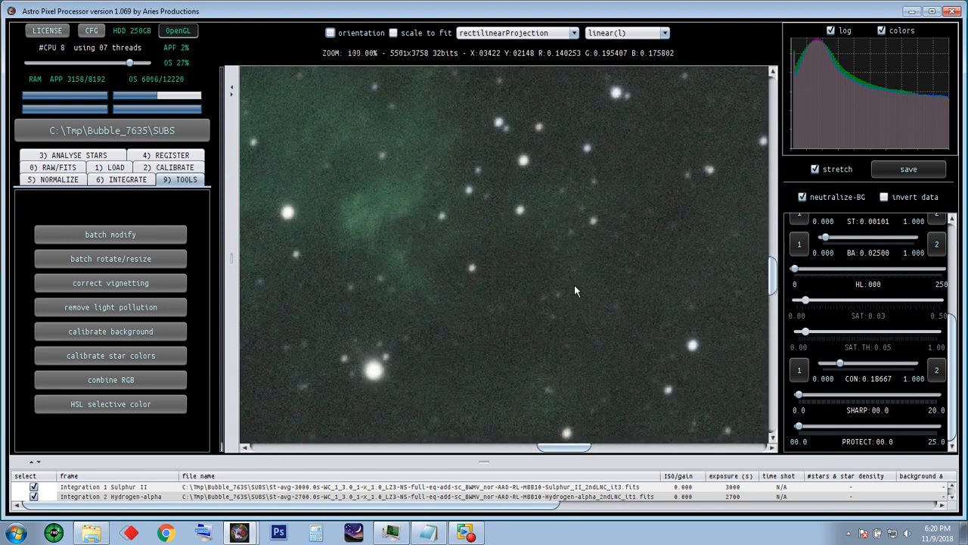
left_click_drag(773, 279, 761, 201)
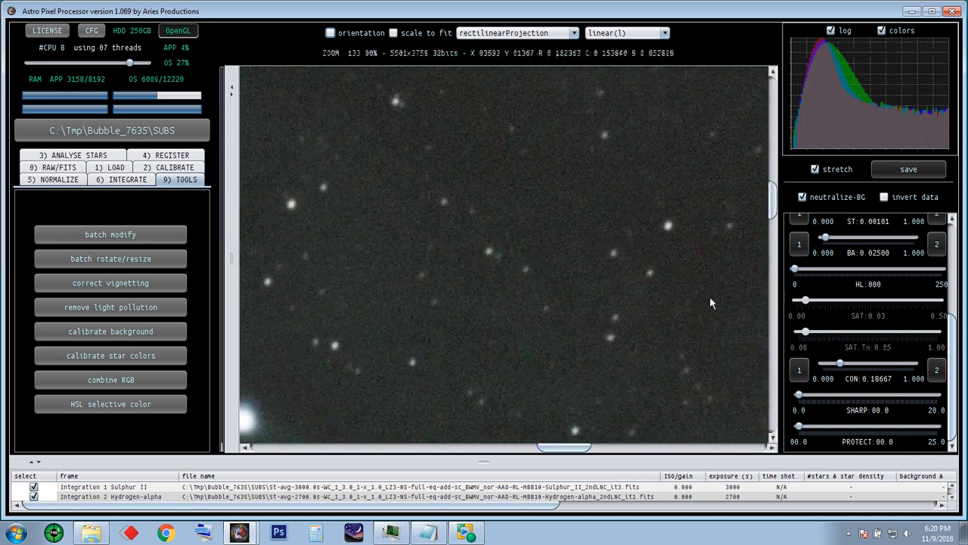
left_click_drag(563, 446, 462, 459)
left_click_drag(773, 207, 771, 224)
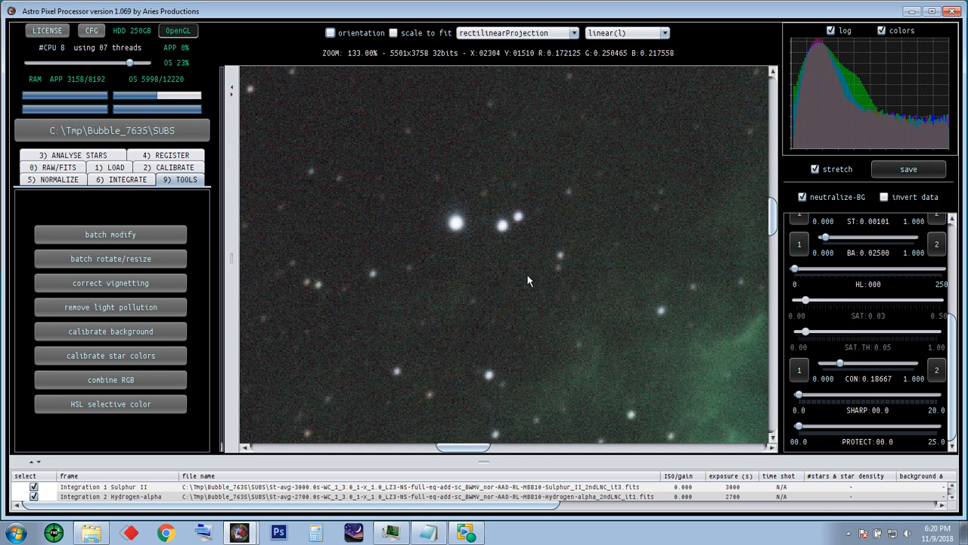
Review the master calibration settings and the integration settings, including local normalization correction and multi-band blending
left_click(159, 173)
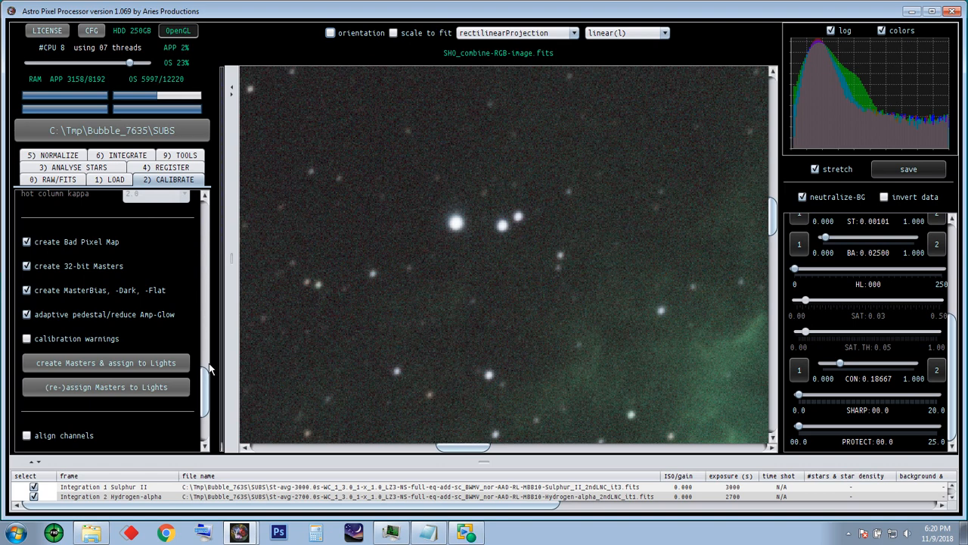
left_click_drag(202, 398, 203, 271)
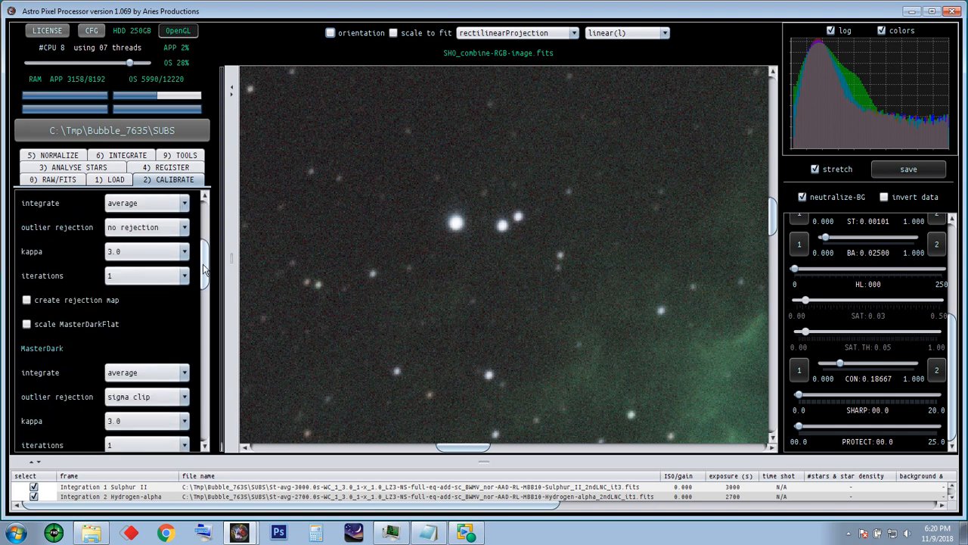
left_click(103, 156)
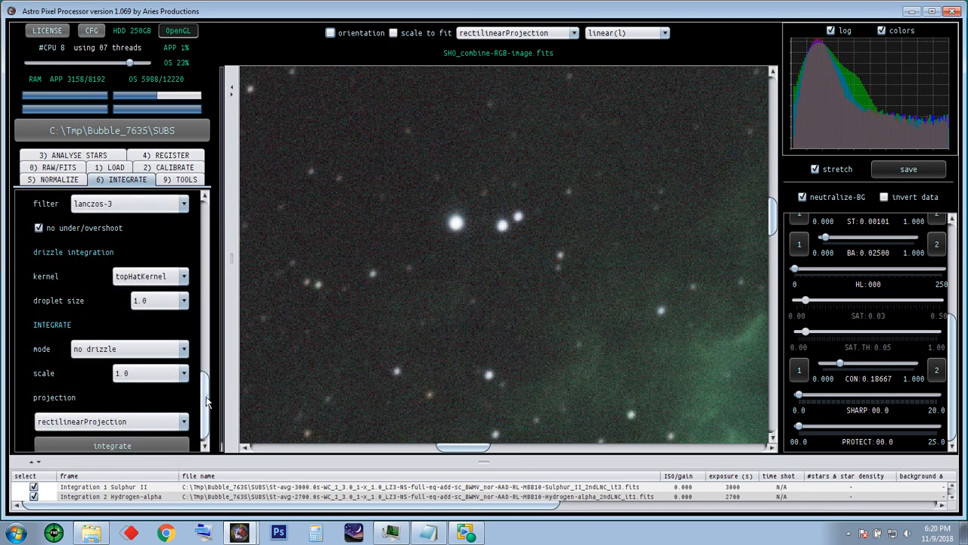
left_click_drag(208, 403, 209, 288)
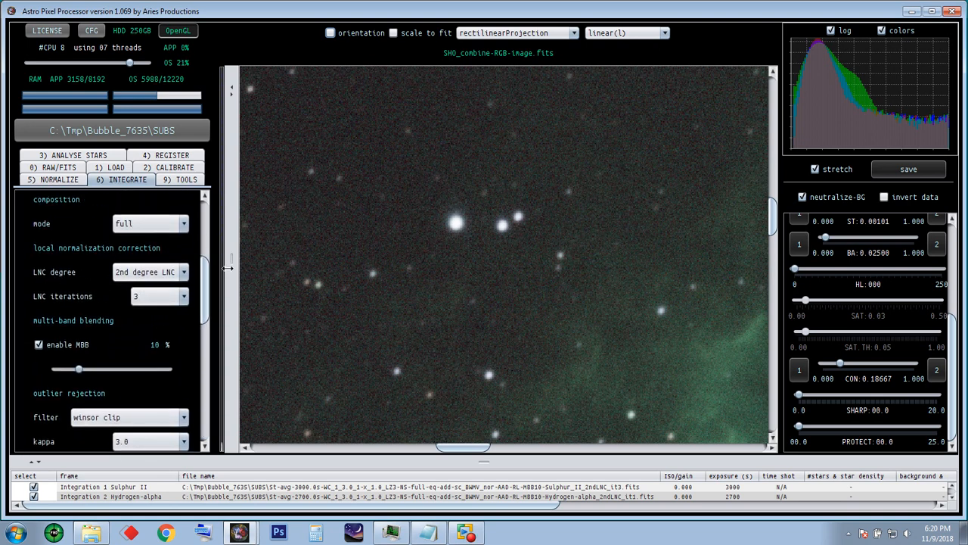
left_click_drag(209, 301, 206, 268)
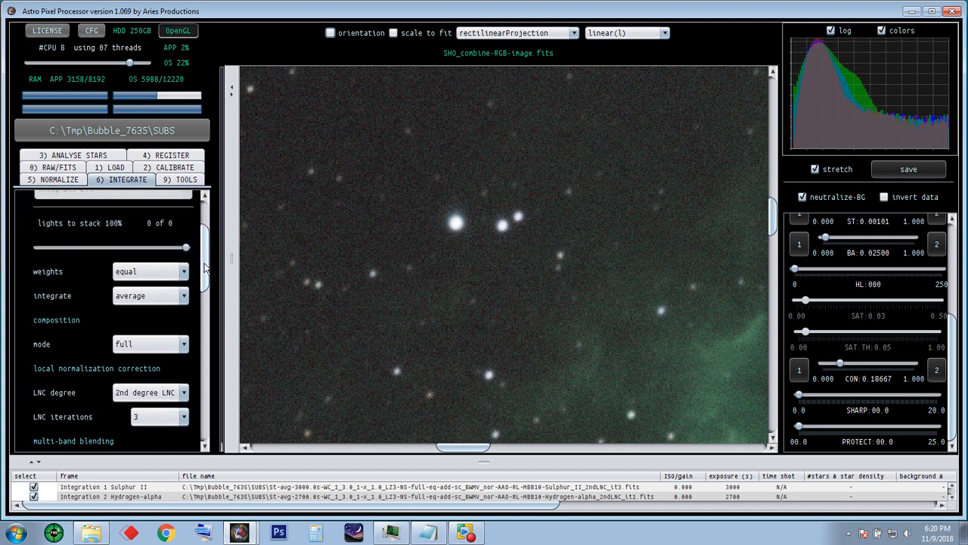
scroll(204, 267, "up", 3)
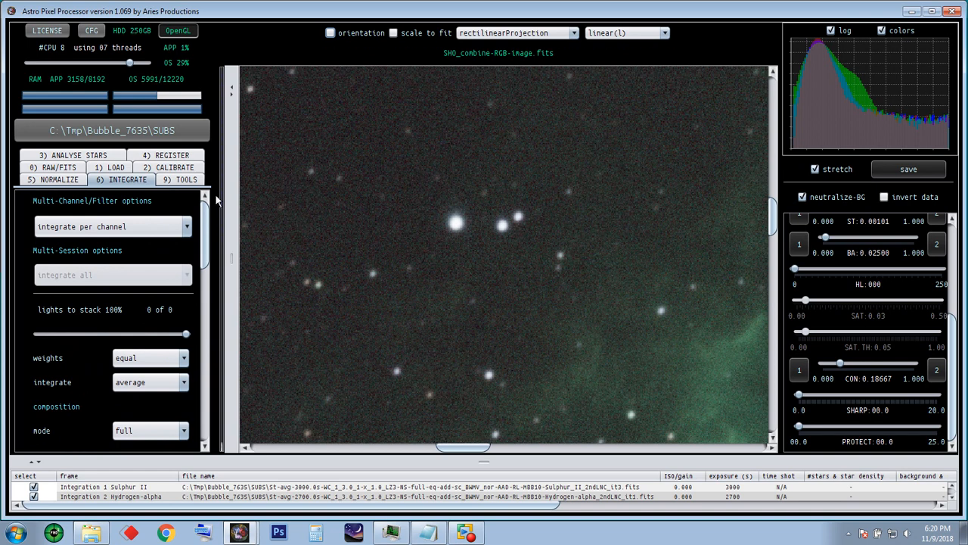
left_click(184, 179)
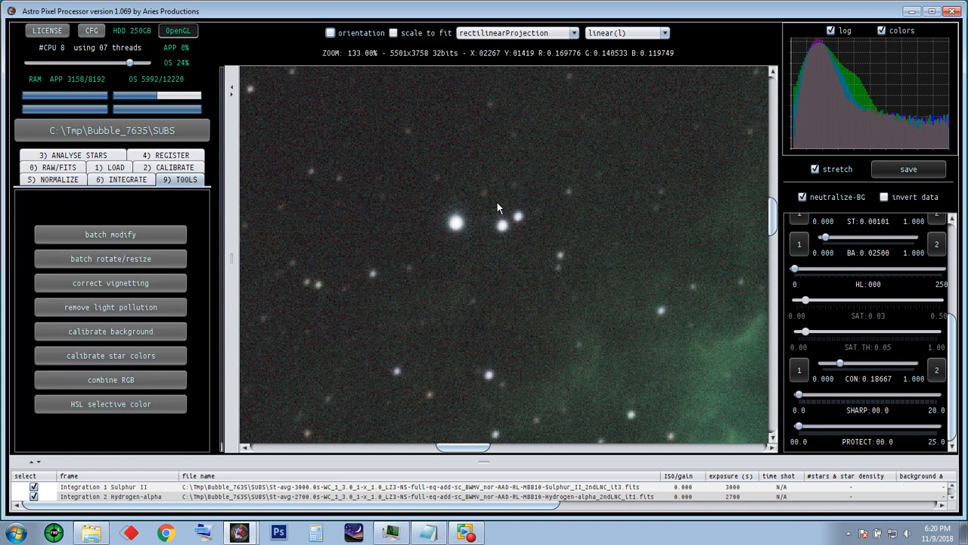
Fit the whole image in the viewer and save the stretched composite as a FITS file named SHO_combine-RGB_STV_7380
left_click(394, 33)
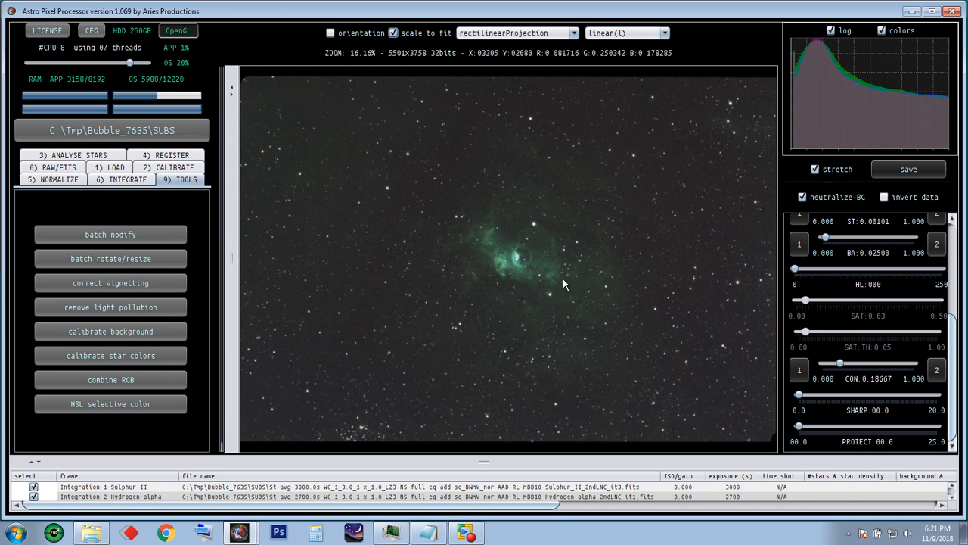
left_click(910, 171)
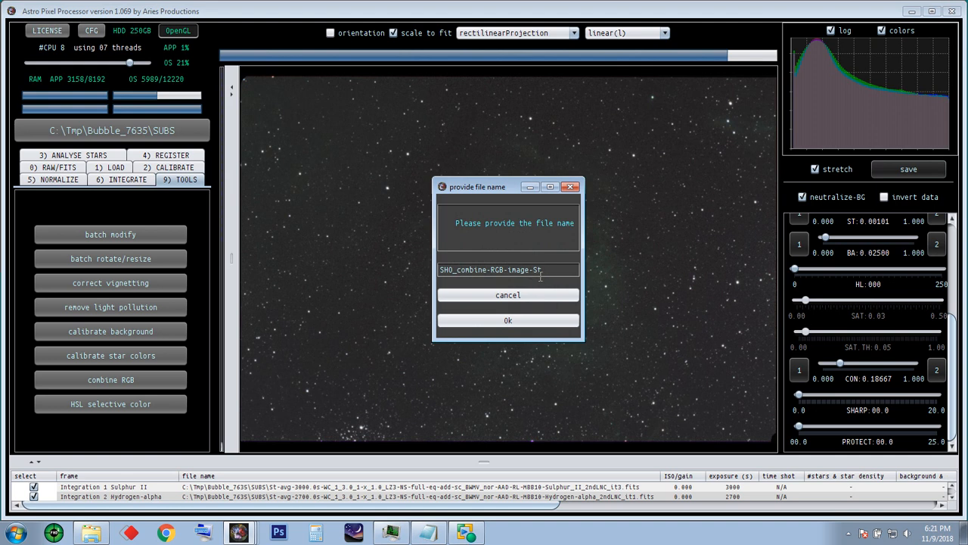
left_click_drag(541, 272, 505, 270)
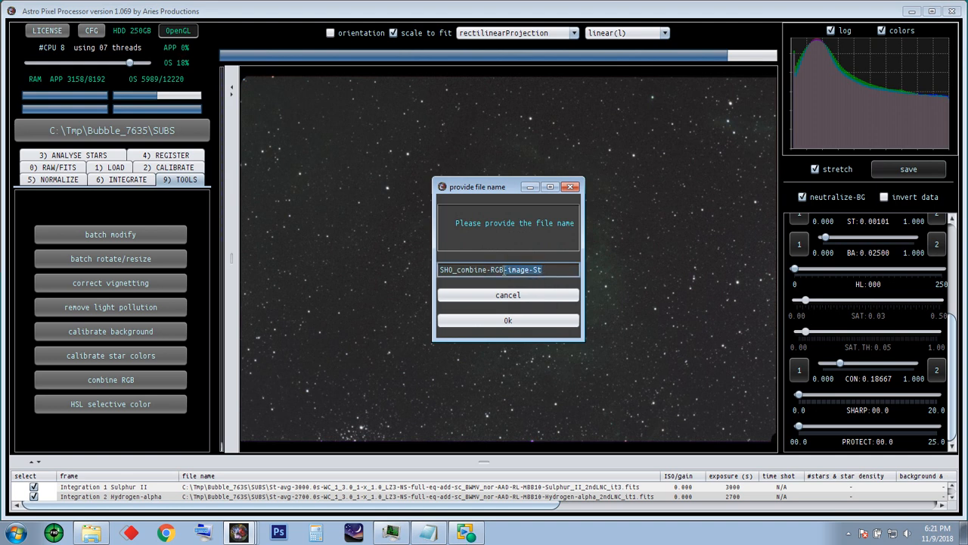
key("BackSpace")
left_click(550, 323)
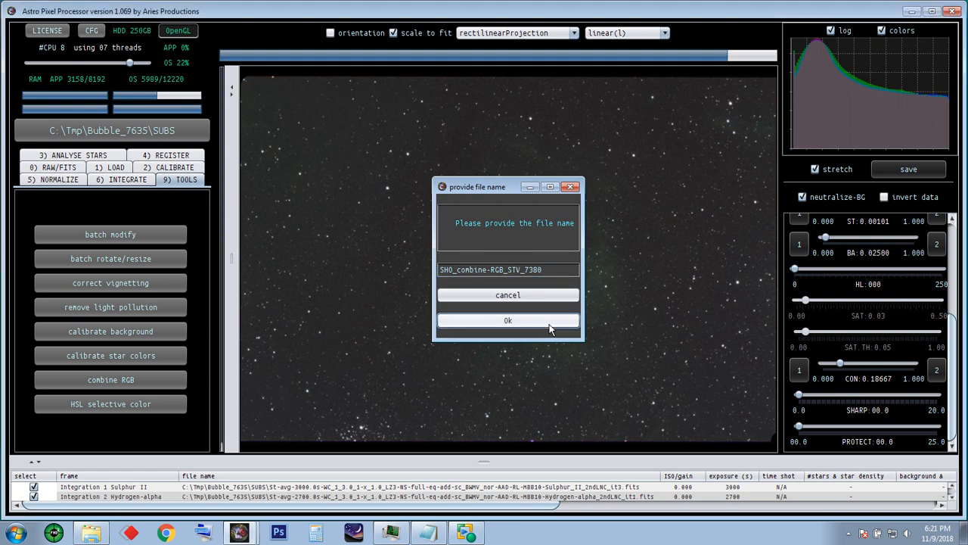
left_click(538, 321)
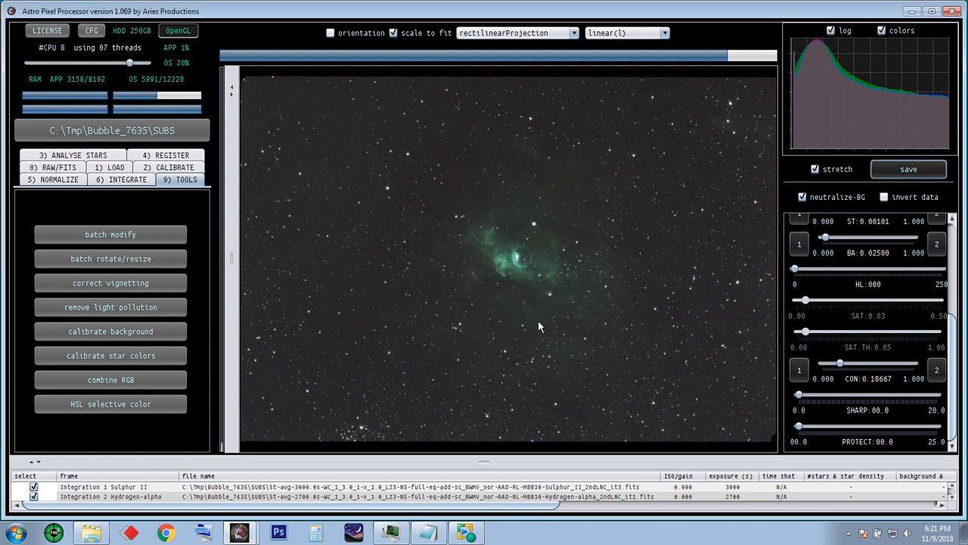
Start another save of the stretched composite with the file name SHO_combine-RGB_7380_STV
left_click(911, 173)
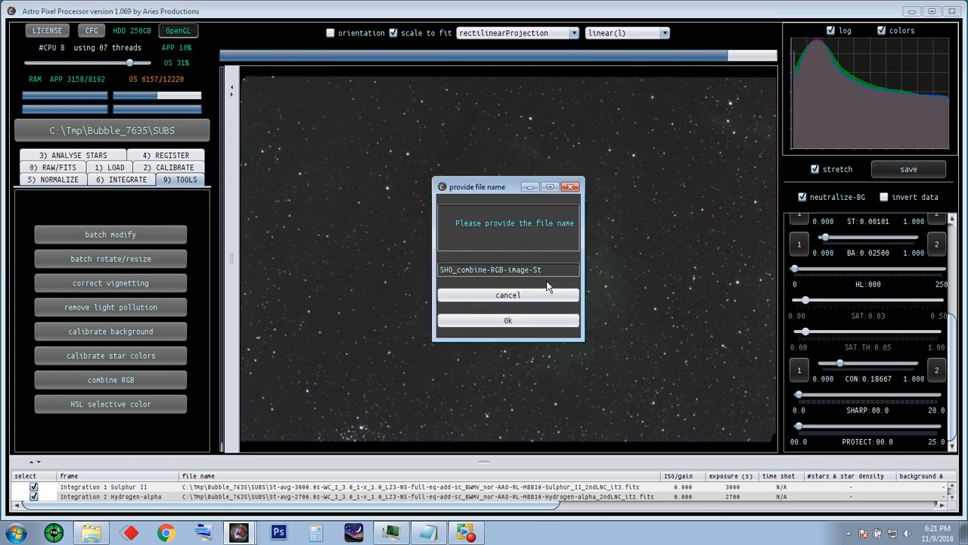
left_click(555, 270)
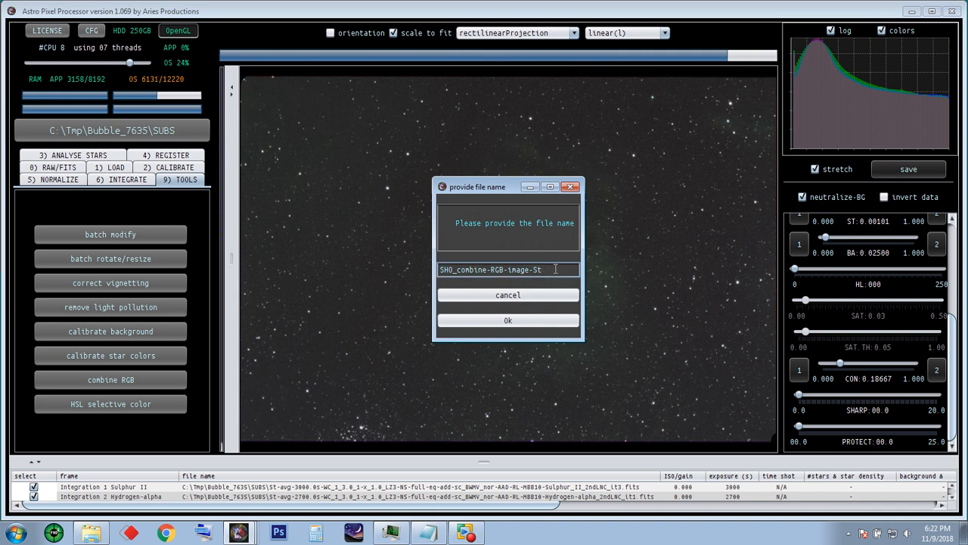
key("BackSpace")
key("BackSpace")
key("BackSpace")
key("BackSpace")
left_click(542, 321)
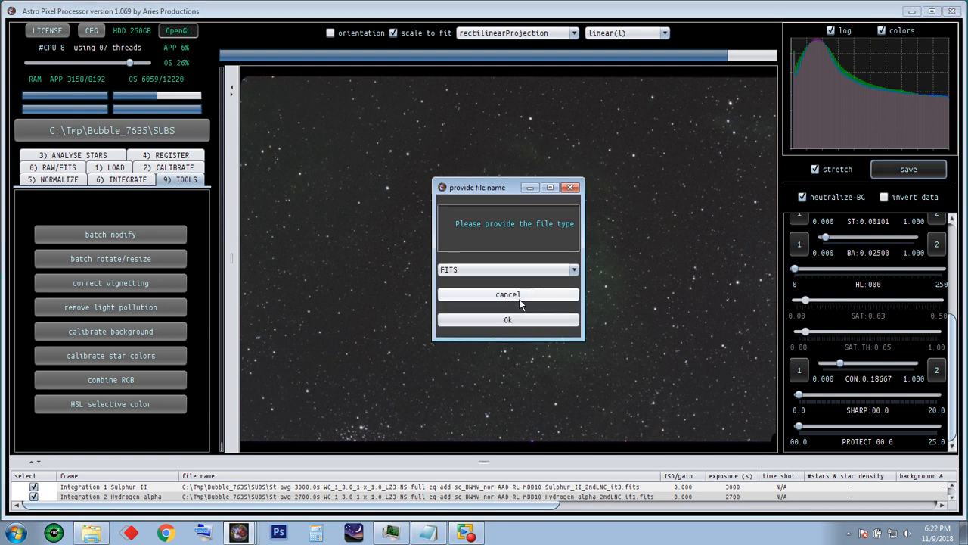
Save the stretched composite as a TIFF with the sRGB v2.1 ICC profile and 16 bits integers
left_click(518, 274)
left_click(463, 293)
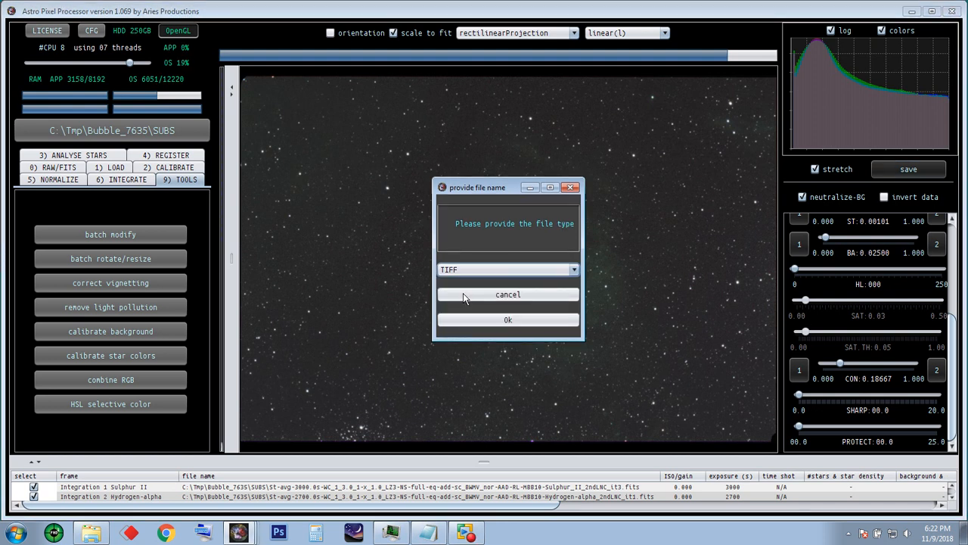
left_click(514, 321)
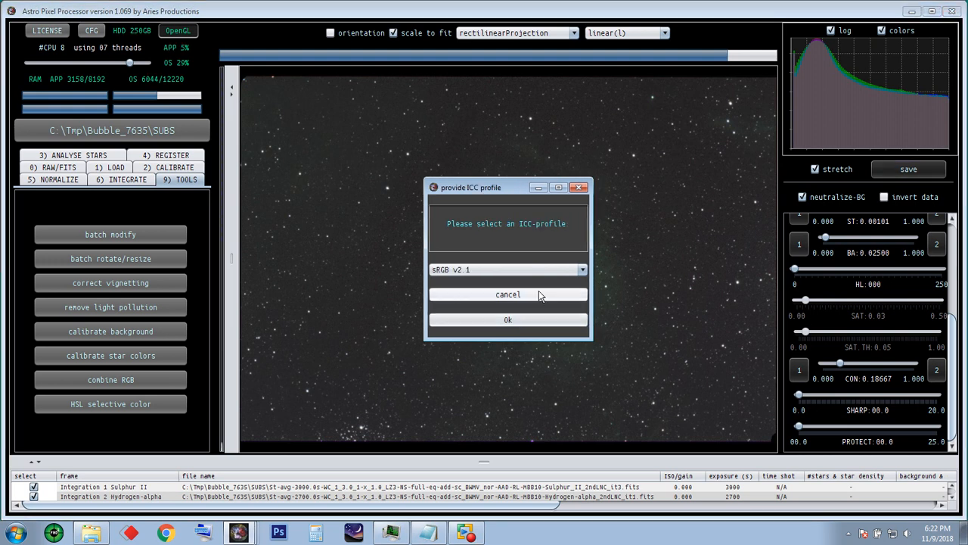
left_click(513, 321)
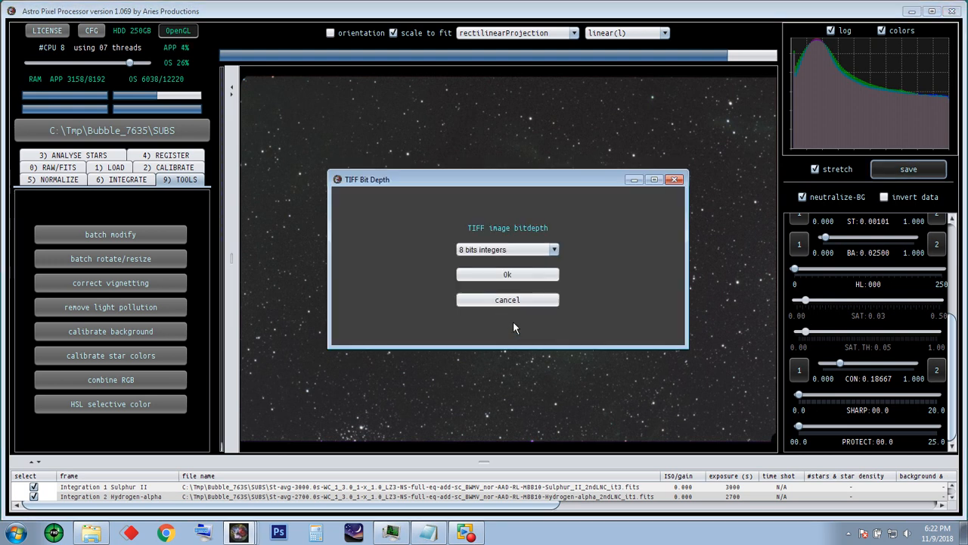
left_click(518, 250)
left_click(495, 275)
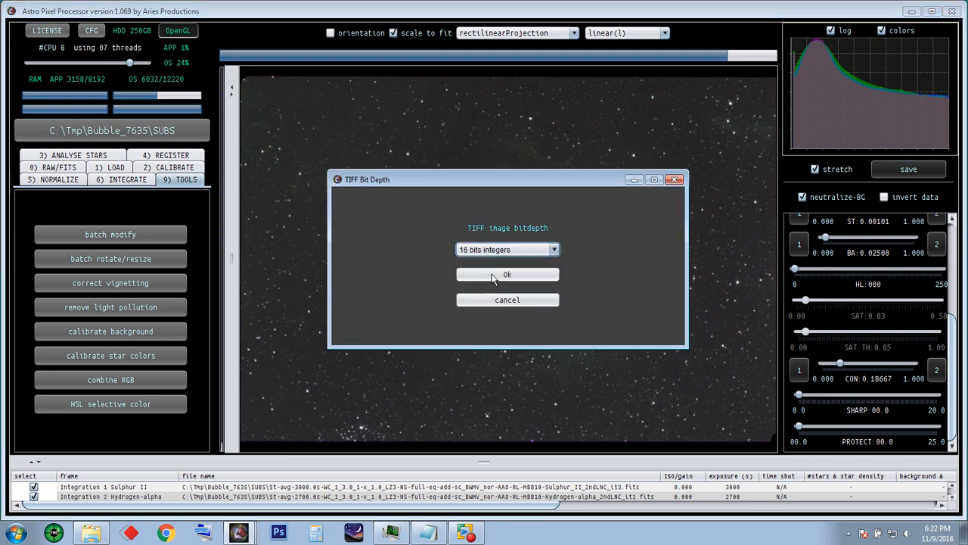
left_click(518, 278)
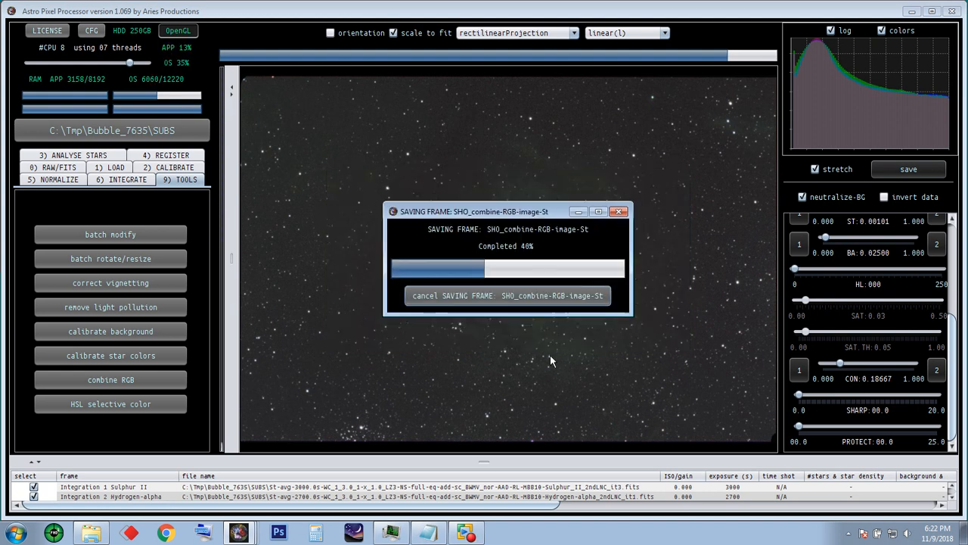
Minimize the main window and enlarge the console window to review the save log
left_click(912, 11)
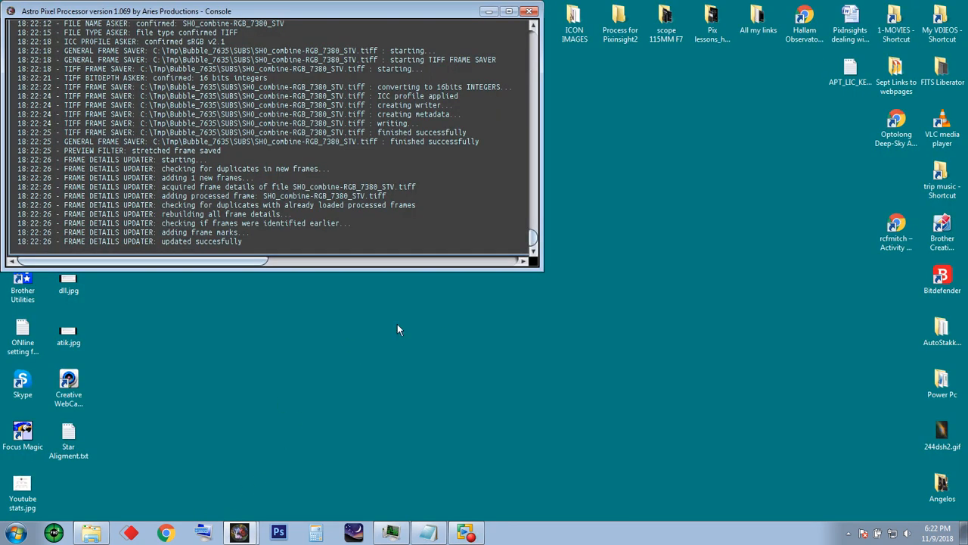
left_click_drag(540, 267, 690, 489)
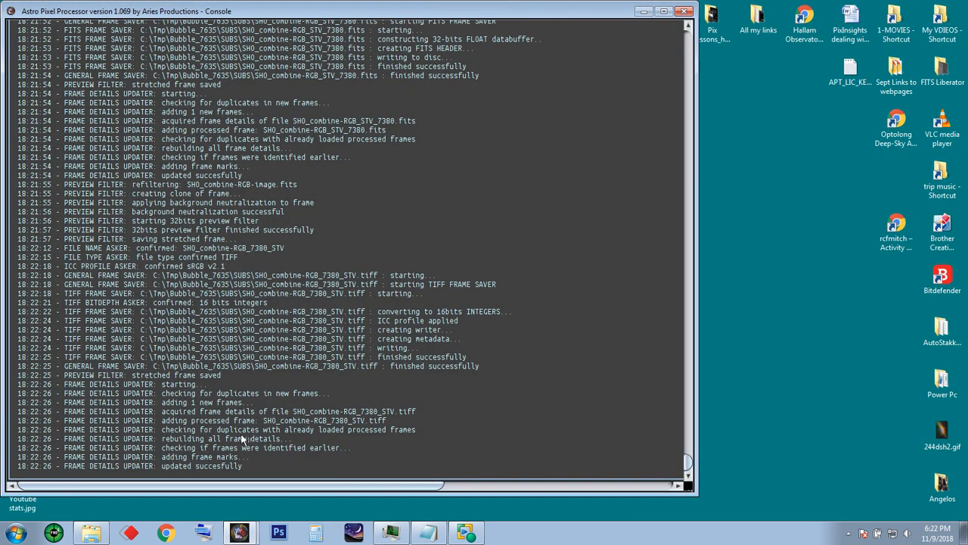
Switch to the SUBS folder in Windows Explorer, view SHO_combine-RGB_7380_STV.tiff full-window in IrfanView, and close it
left_click(91, 534)
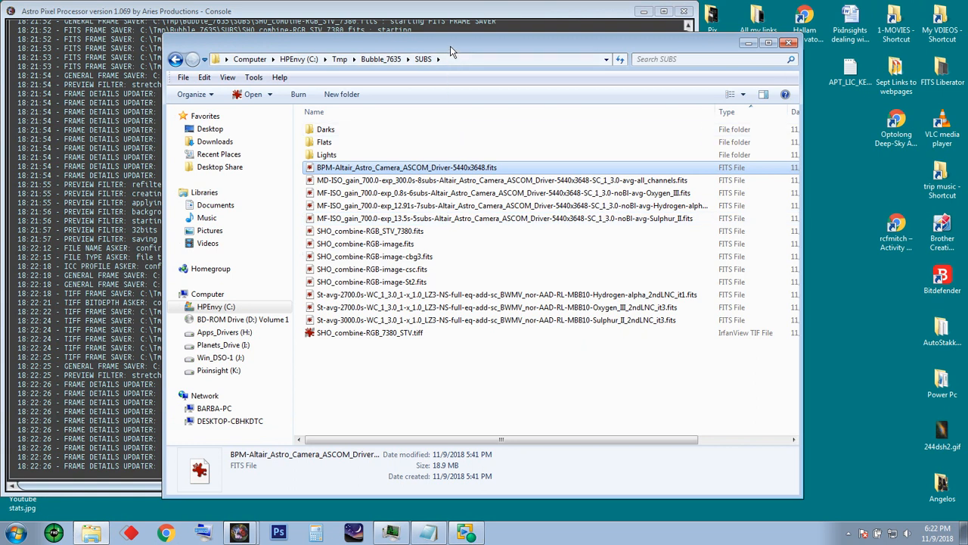
left_click_drag(451, 46, 441, 39)
left_click(366, 341)
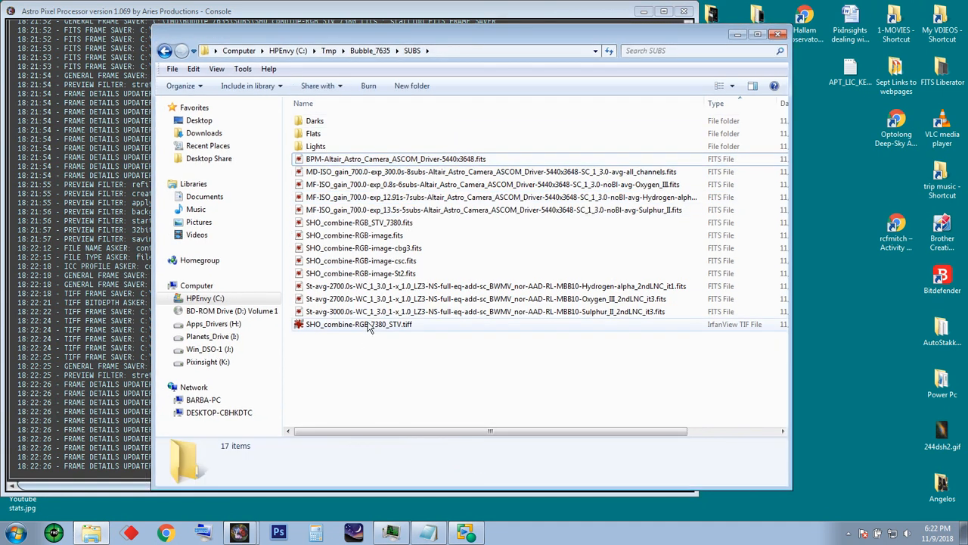
double_click(369, 325)
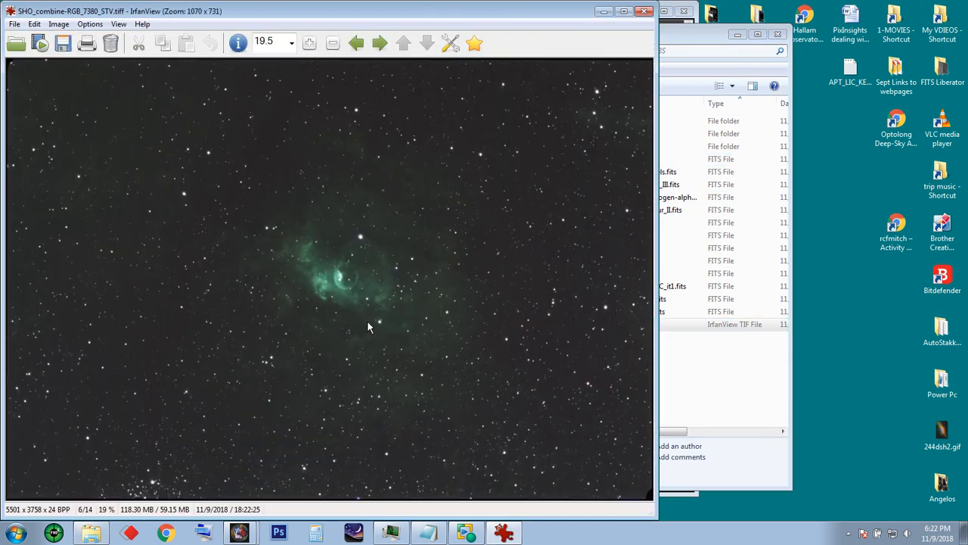
left_click(624, 11)
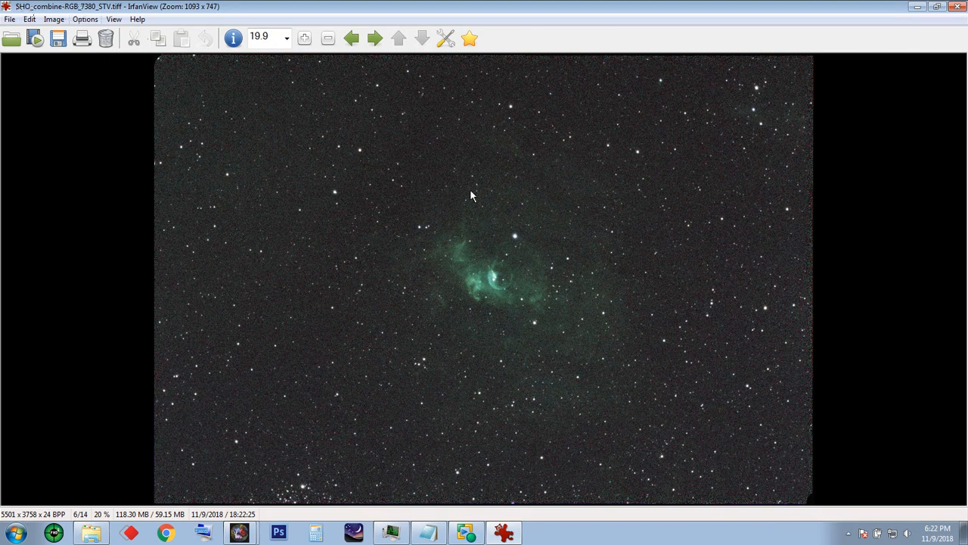
left_click(959, 9)
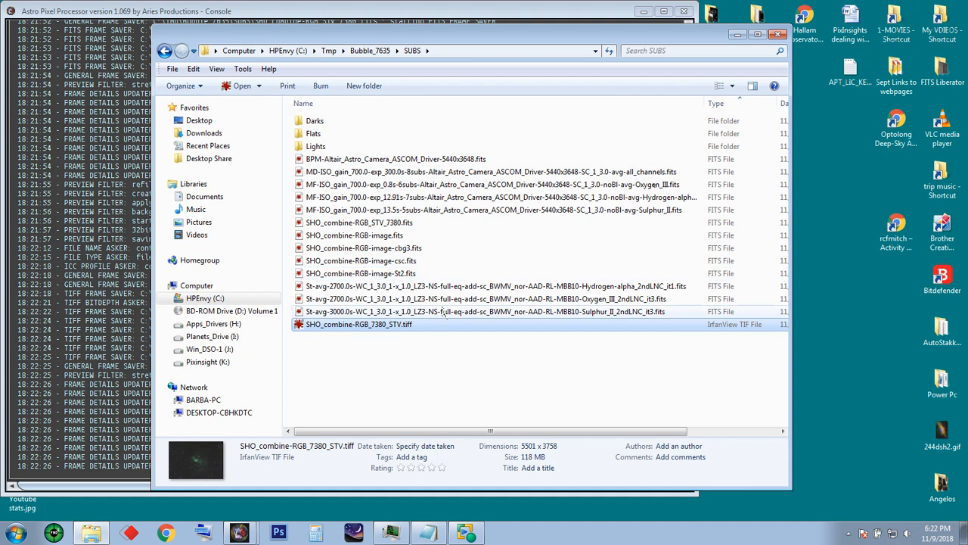
Open SHO_combine-RGB_STV_7380.fits from the SUBS folder to check the saved image, and close the viewer
left_click_drag(372, 385, 339, 152)
left_click(402, 393)
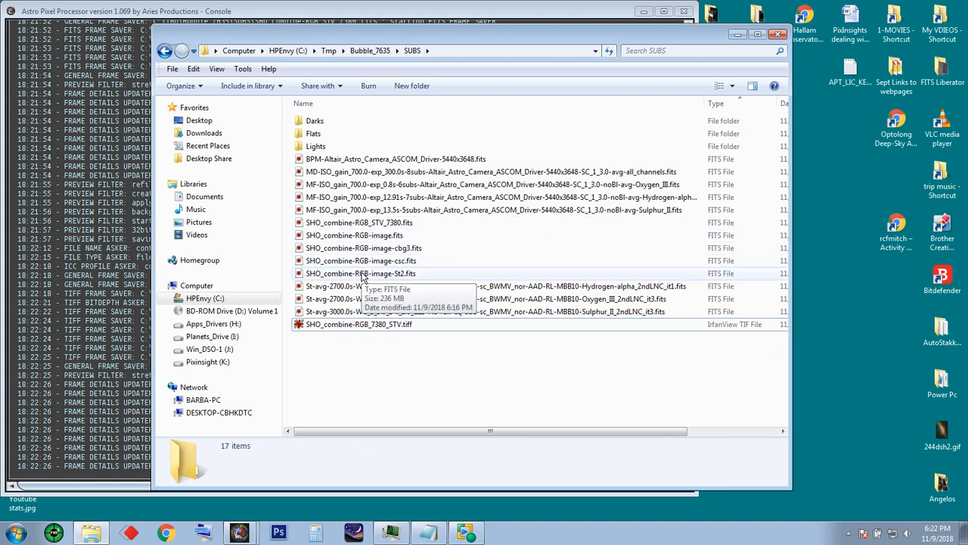
left_click(351, 226)
double_click(351, 226)
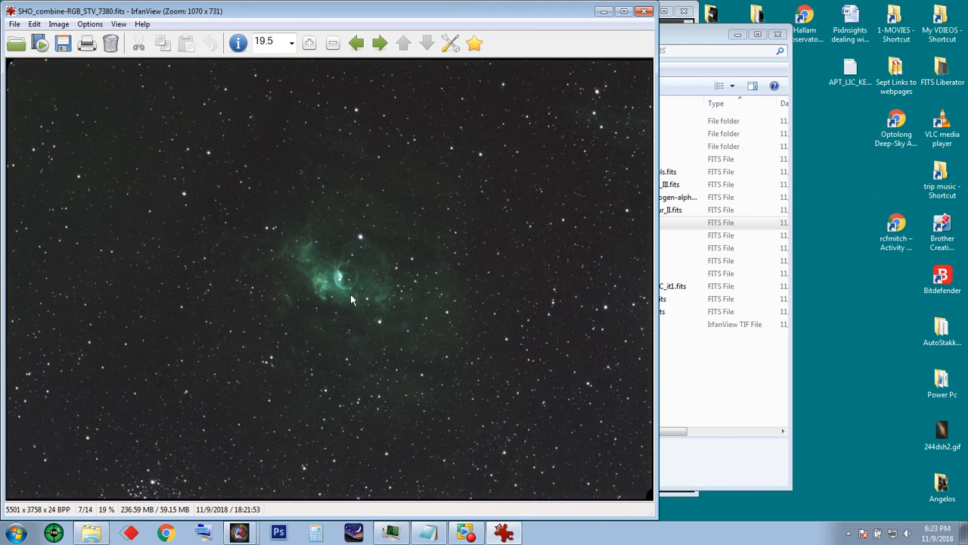
left_click(644, 10)
left_click(549, 354)
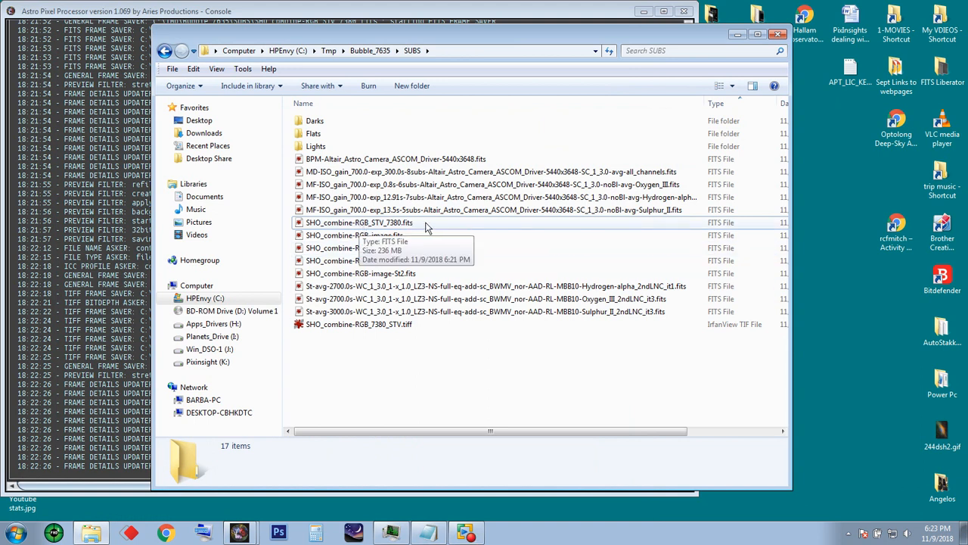
Widen the SUBS folder window to compare the dates and sizes of the saved TIFF and FITS files, and minimize the window
left_click(376, 324)
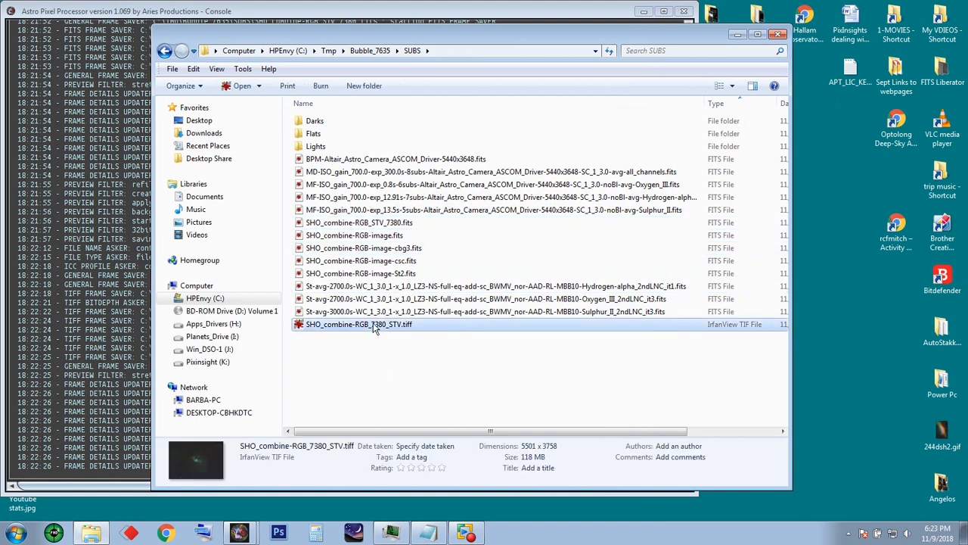
left_click_drag(791, 275, 964, 279)
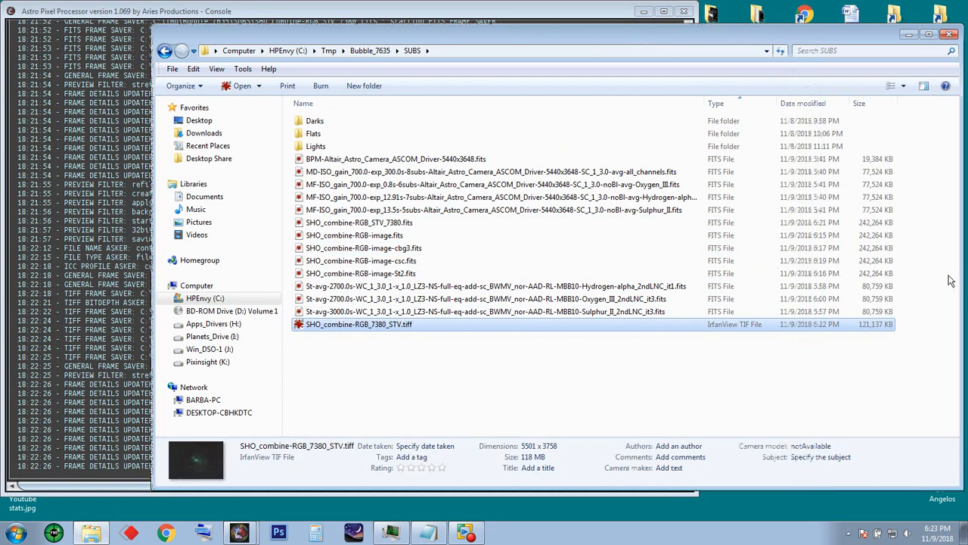
left_click(368, 358)
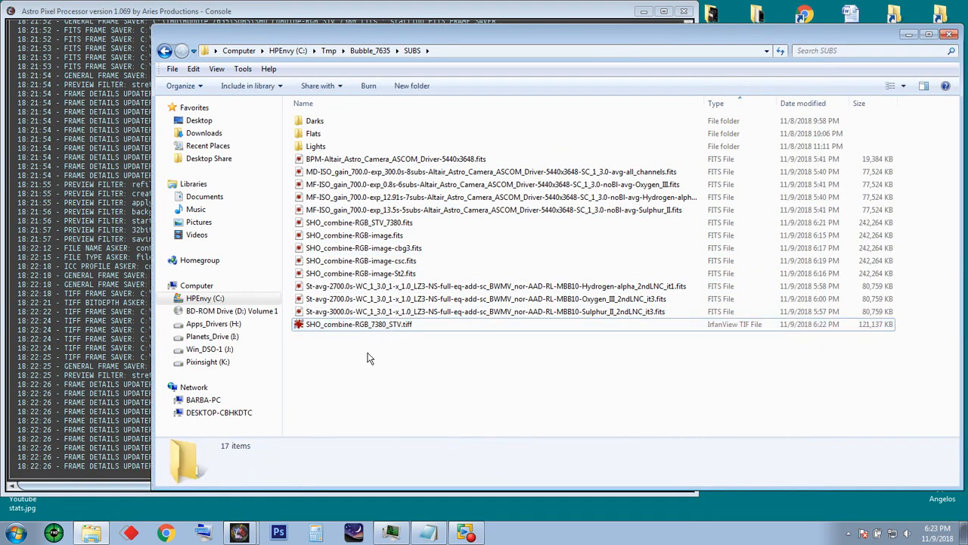
left_click(454, 225)
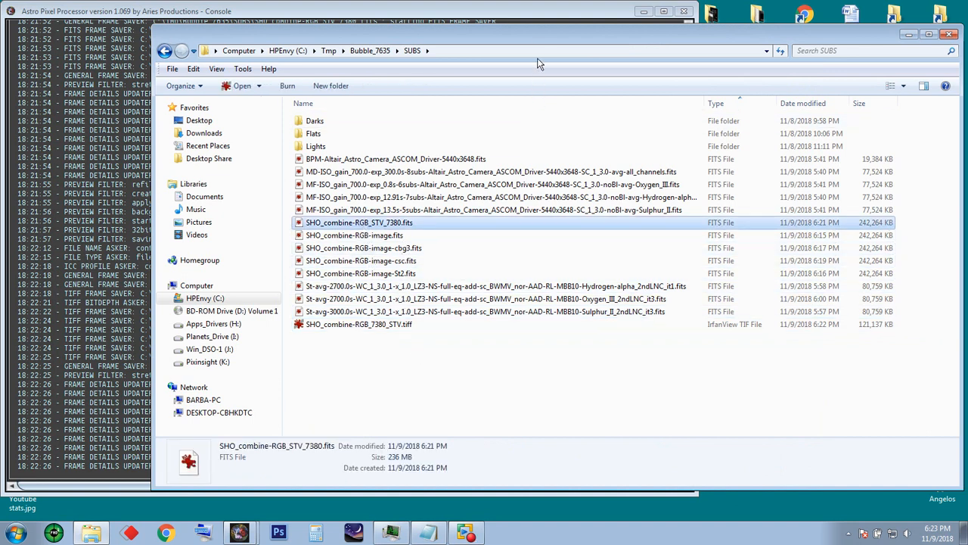
left_click_drag(536, 42, 491, 36)
left_click(880, 34)
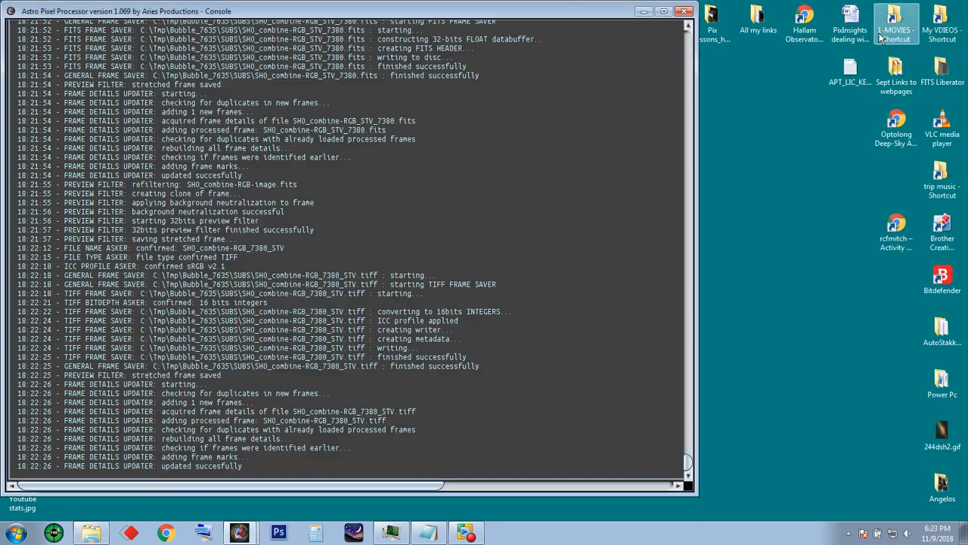
Return to the main Astro Pixel Processor window, clean the Other/Processed frames, and clear all processing data from memory
left_click(241, 533)
left_click(243, 488)
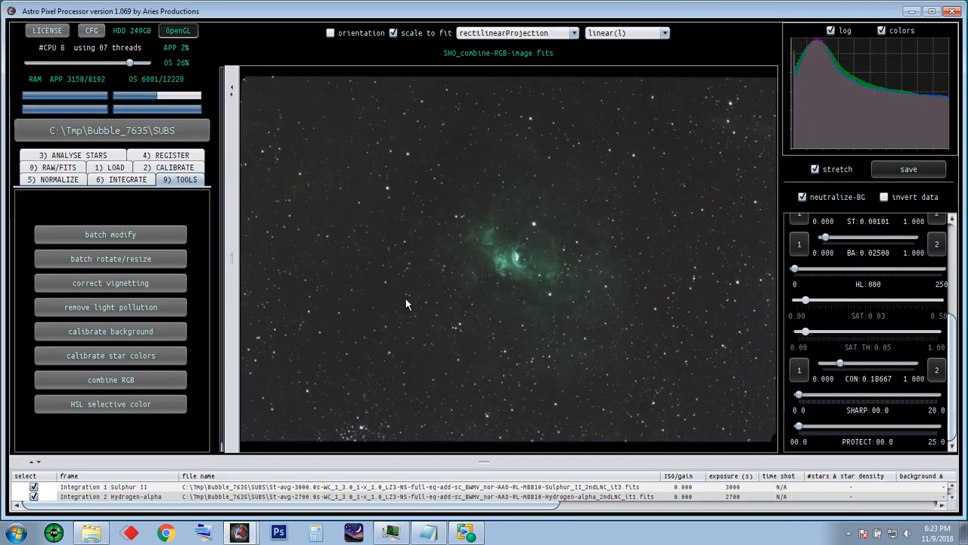
left_click(115, 170)
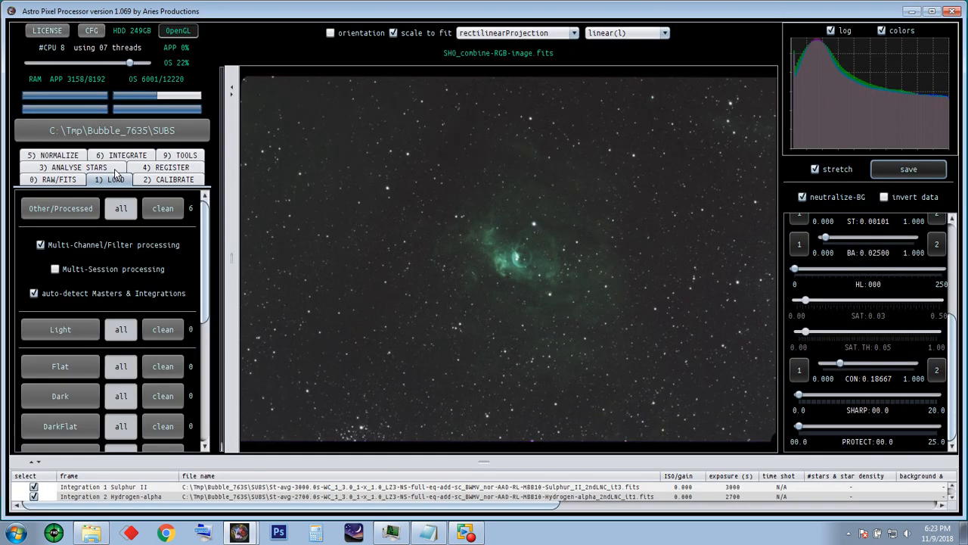
left_click(166, 208)
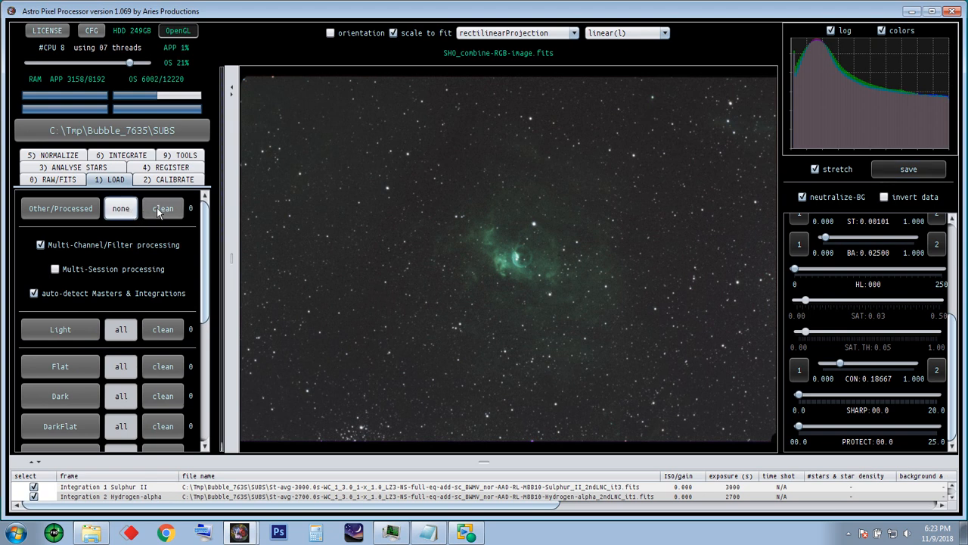
left_click_drag(206, 227, 206, 354)
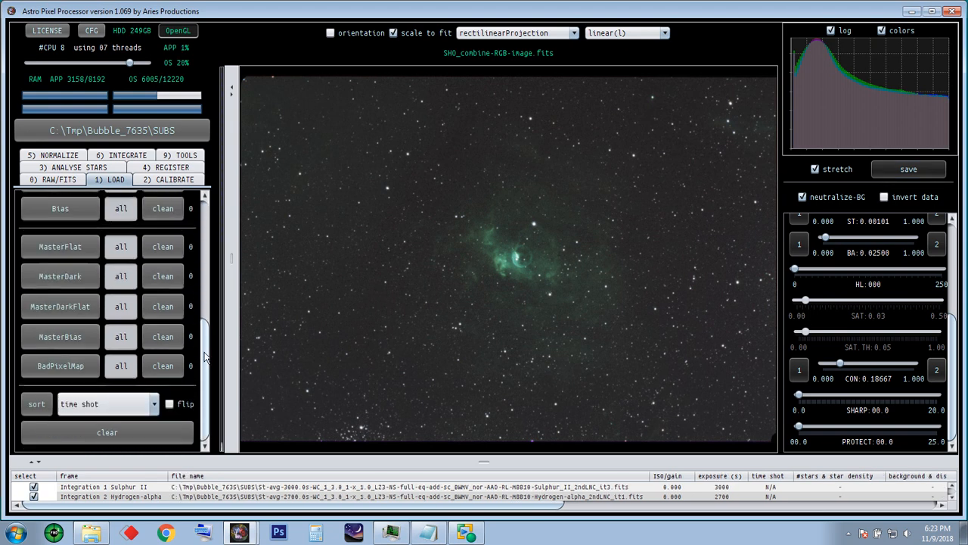
left_click(128, 434)
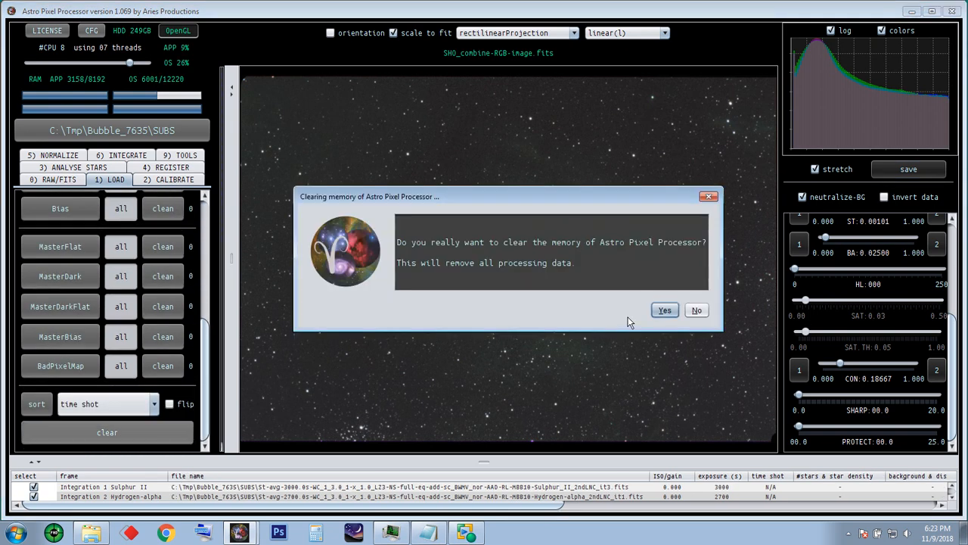
left_click(665, 310)
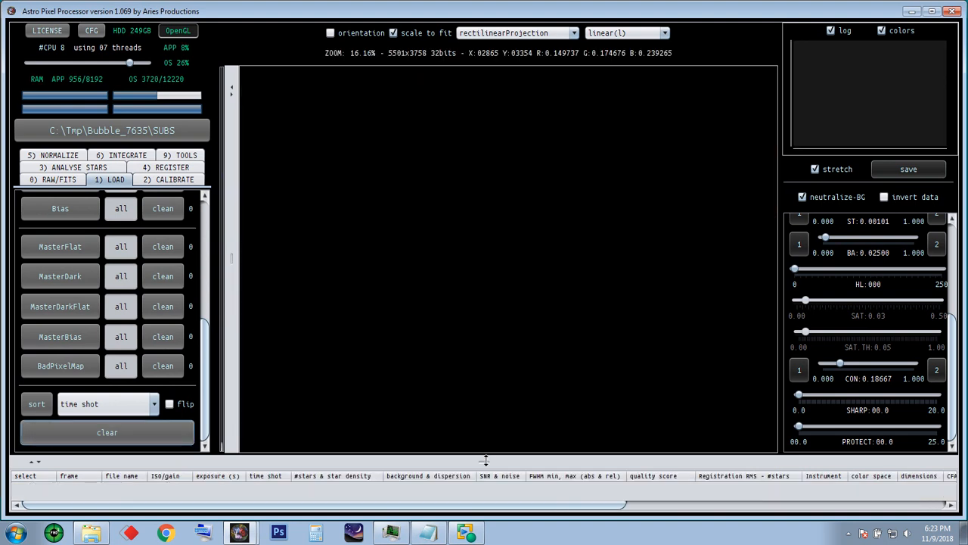
left_click_drag(491, 310, 464, 449)
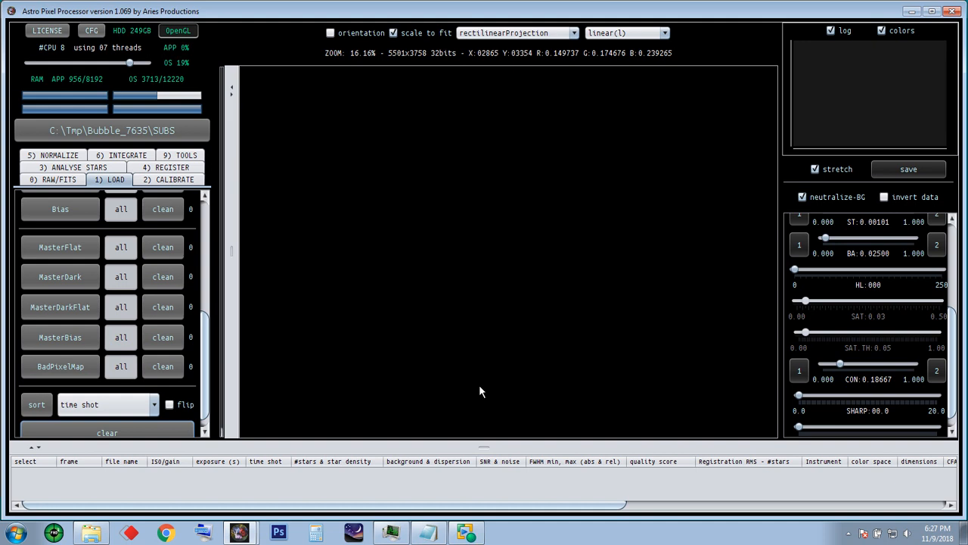
Minimize the main and console windows and open the youtube sho ic 1848 folder within Tmp in Windows Explorer
left_click(912, 12)
left_click(645, 14)
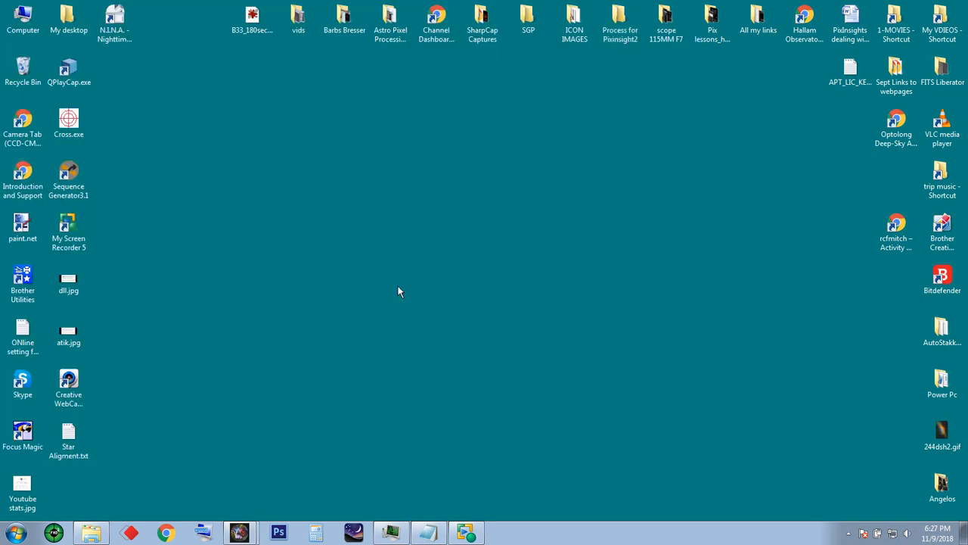
left_click(92, 533)
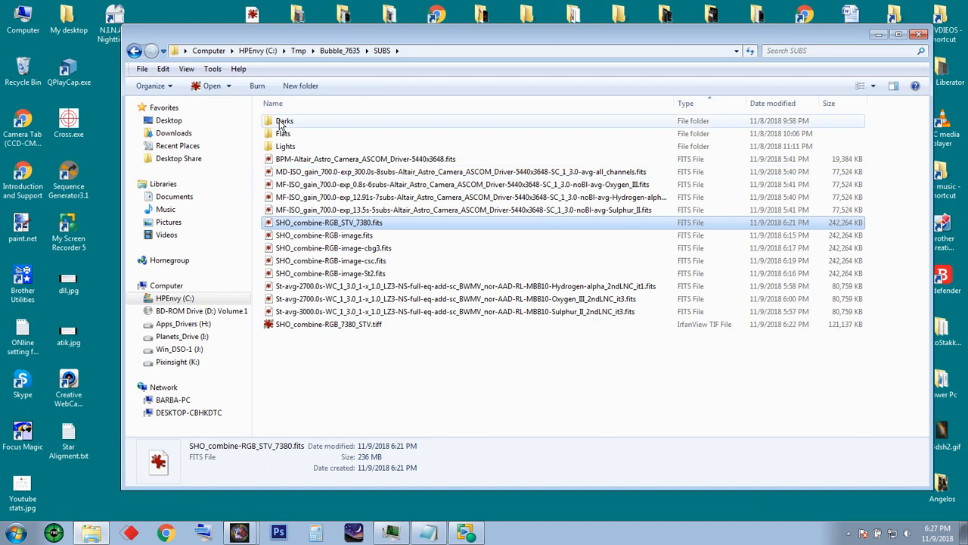
left_click(299, 51)
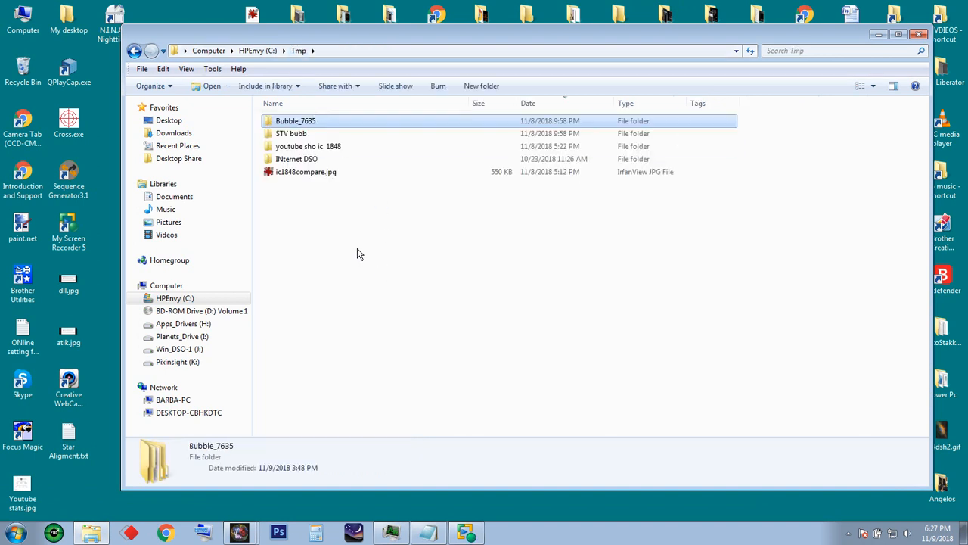
double_click(291, 146)
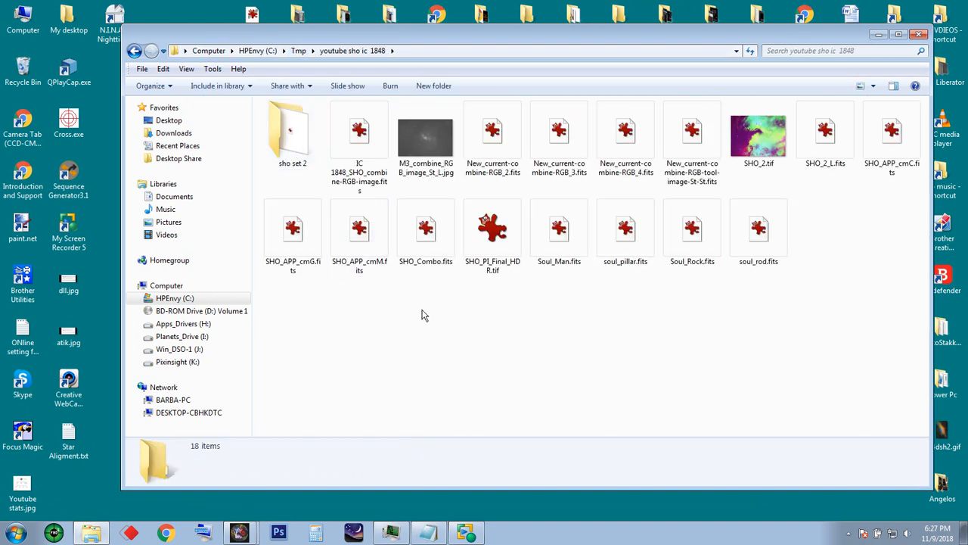
View SHO_PI_Final_HDR.tif full-window in IrfanView, inspect the nebula detail at different magnifications, and close it
double_click(497, 232)
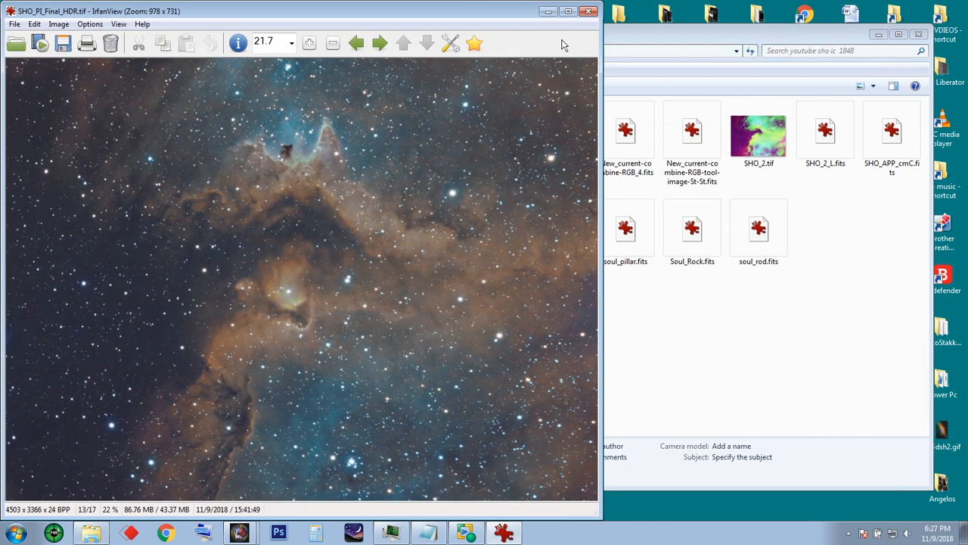
left_click(567, 11)
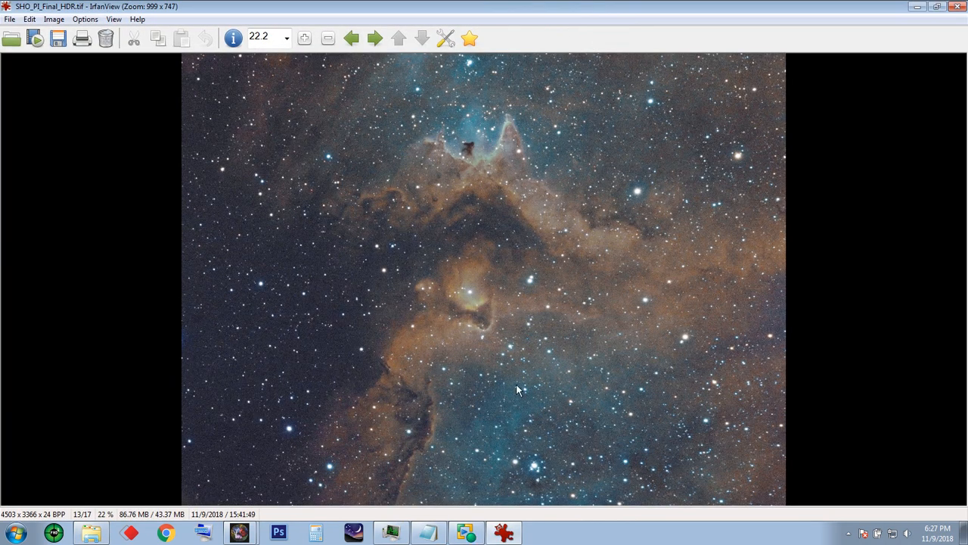
scroll(519, 390, "up", 5)
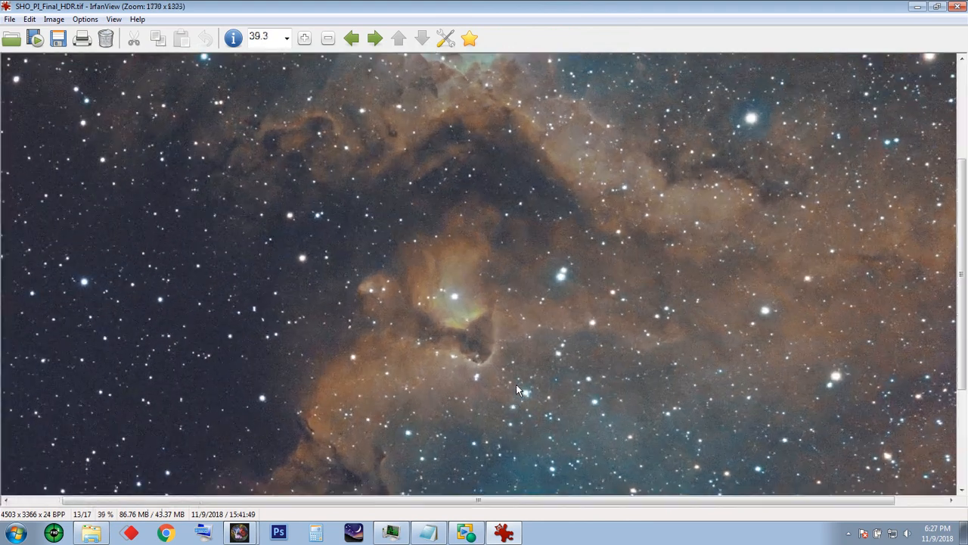
scroll(518, 389, "down", 5)
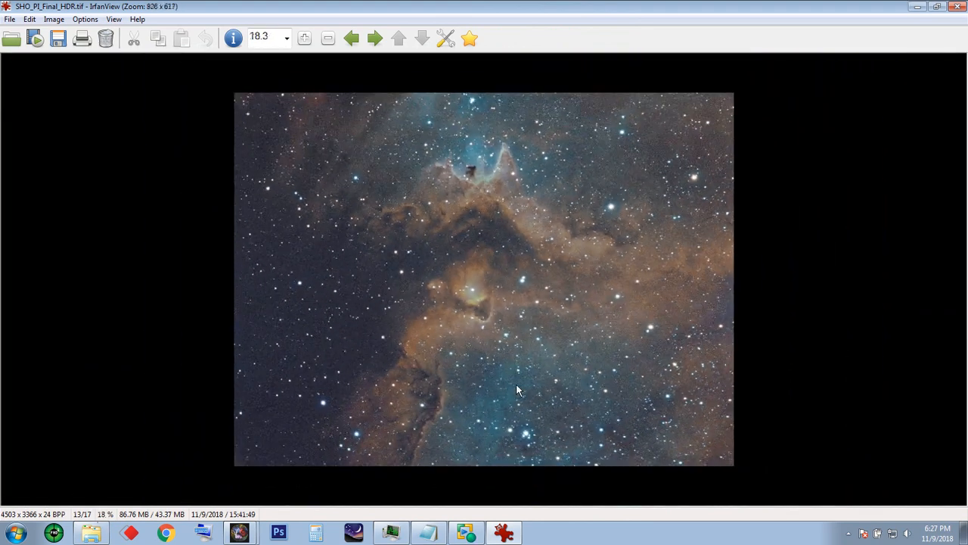
scroll(517, 386, "up", 2)
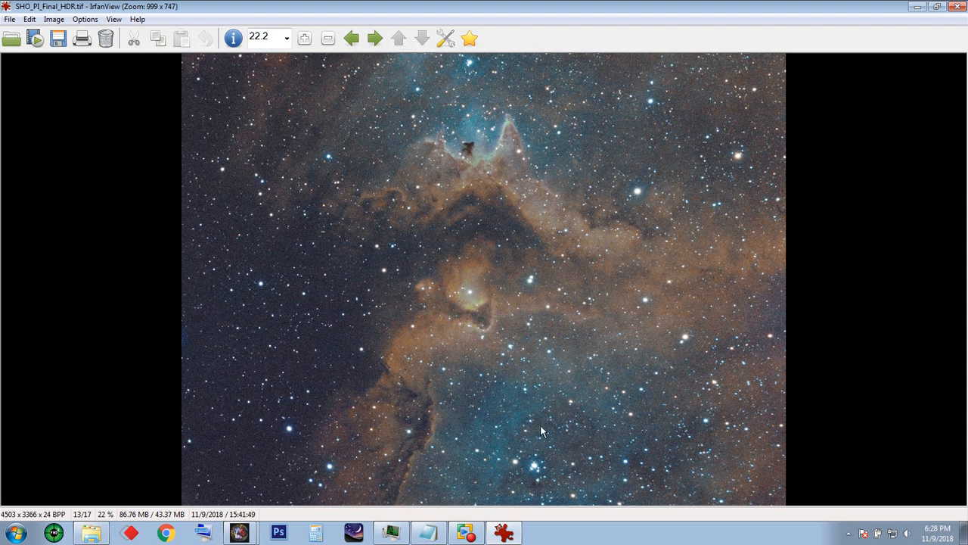
left_click(958, 8)
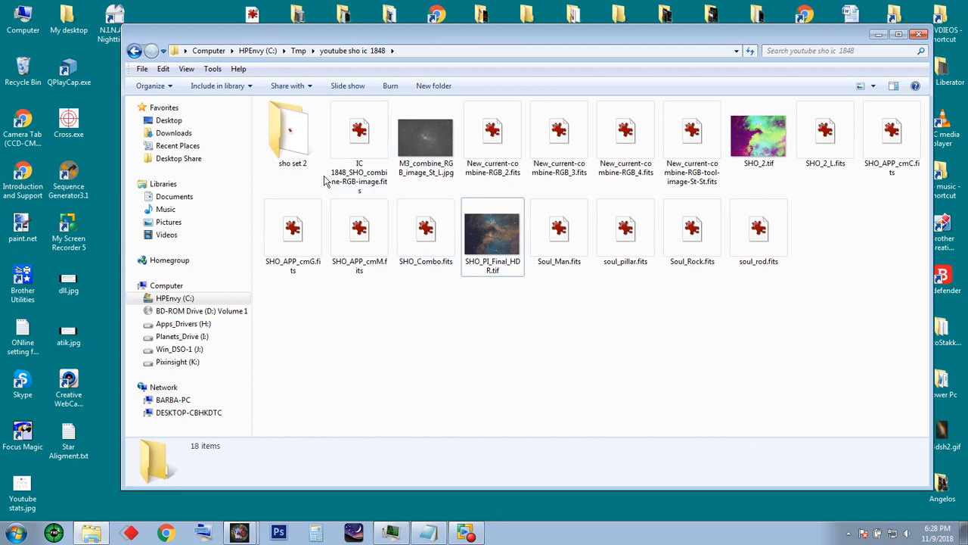
Look inside the sho set 2 folder and return to the youtube sho ic 1848 folder
left_click(295, 147)
left_click(418, 330)
double_click(283, 136)
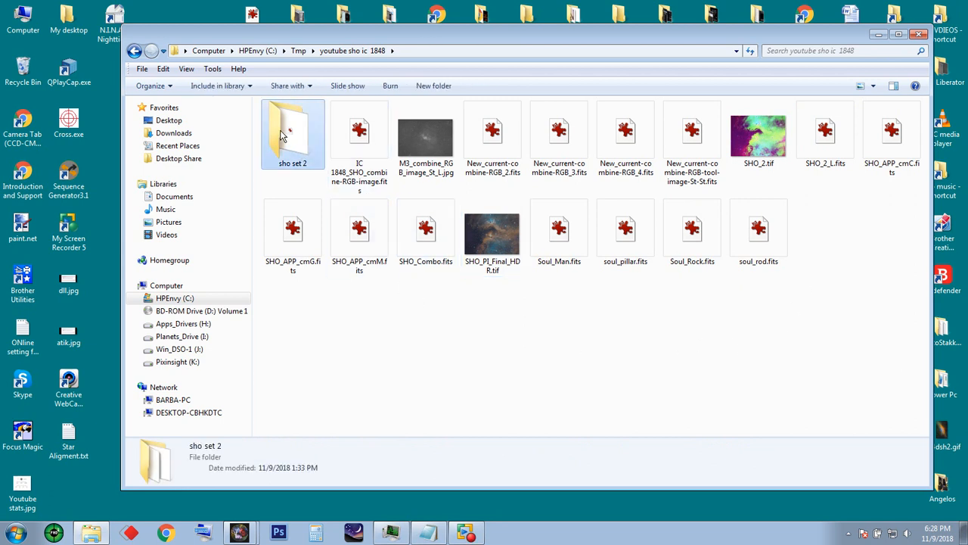
left_click(134, 49)
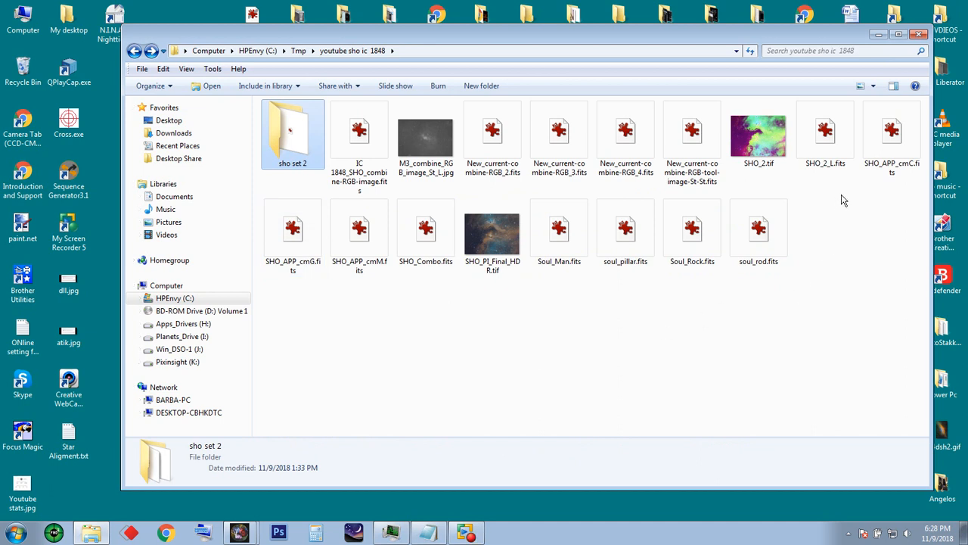
View SHO_2_L.fits and close it, and open Soul_Man.fits from the same folder for viewing
double_click(825, 137)
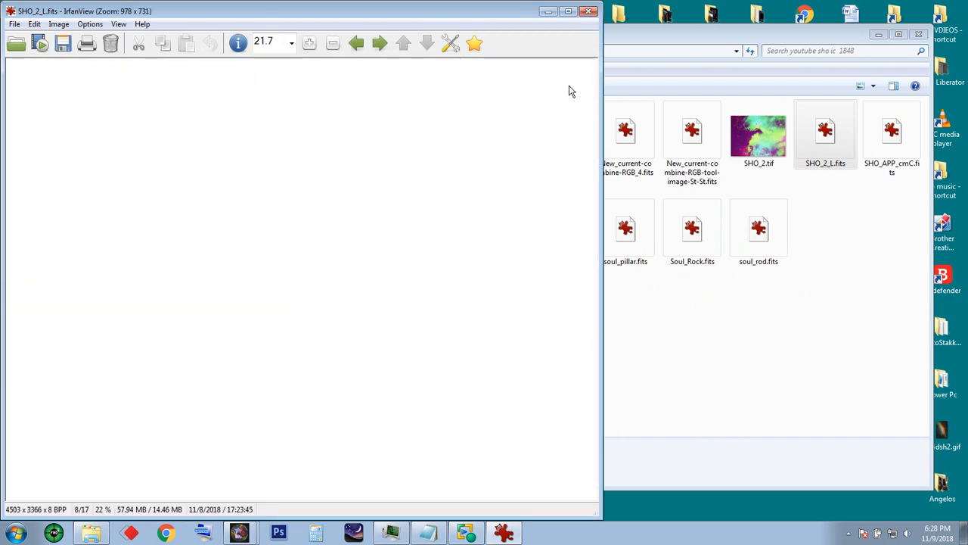
left_click(589, 11)
left_click(851, 214)
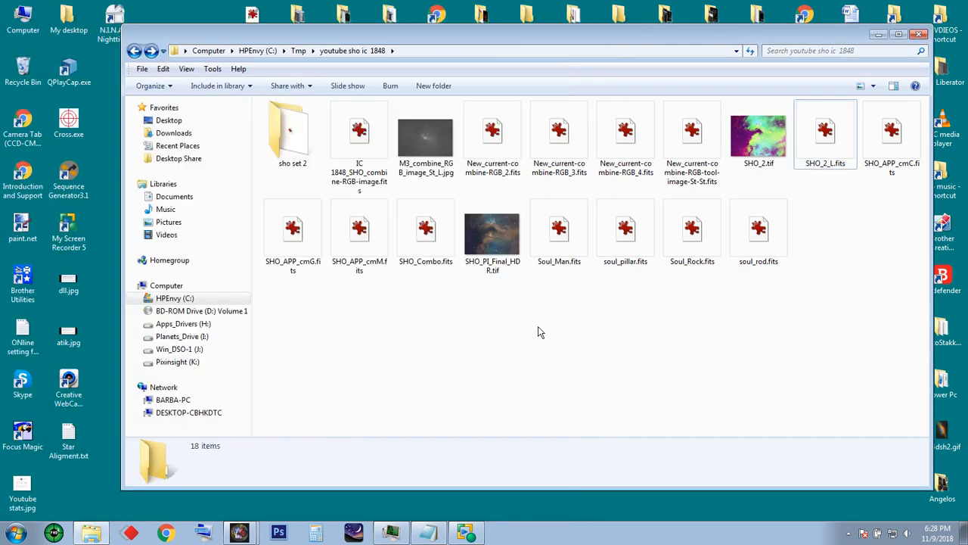
double_click(551, 246)
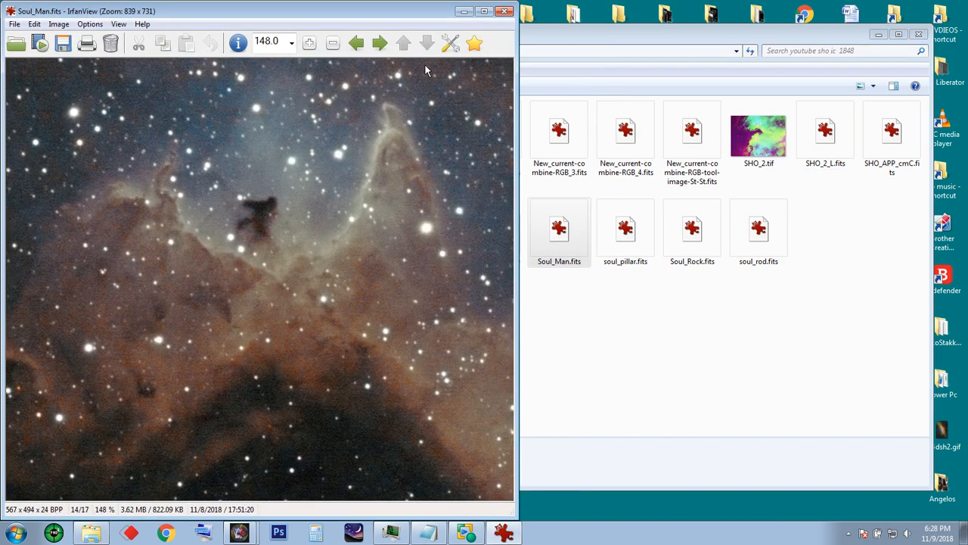
Bring the youtube sho ic 1848 folder window forward, reposition it, and open soul_pillar.fits for viewing
left_click(582, 316)
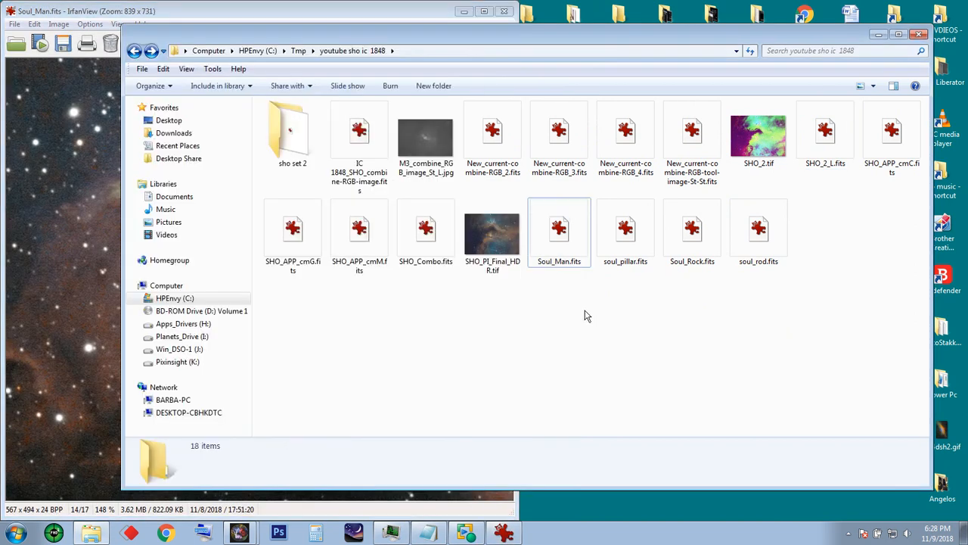
left_click_drag(426, 36, 893, 52)
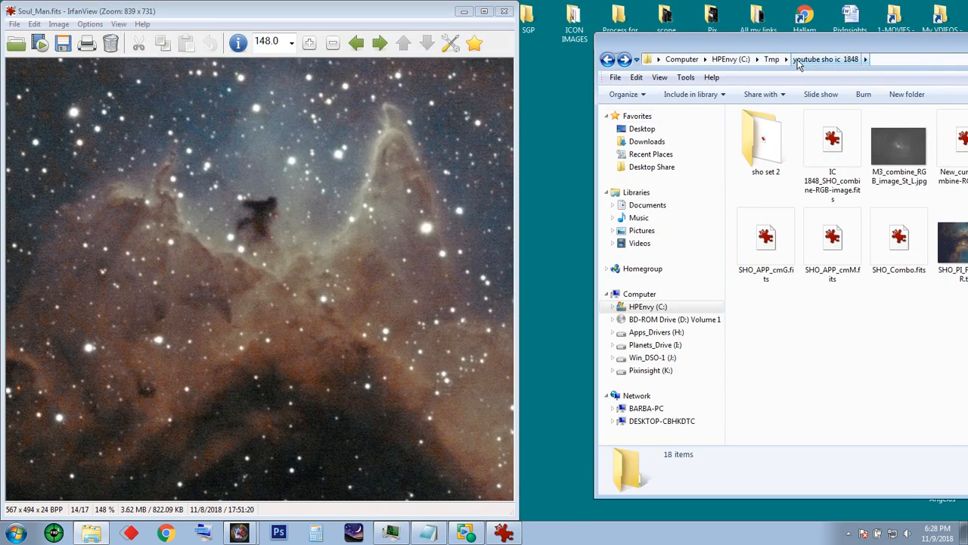
left_click_drag(782, 51, 250, 34)
double_click(570, 224)
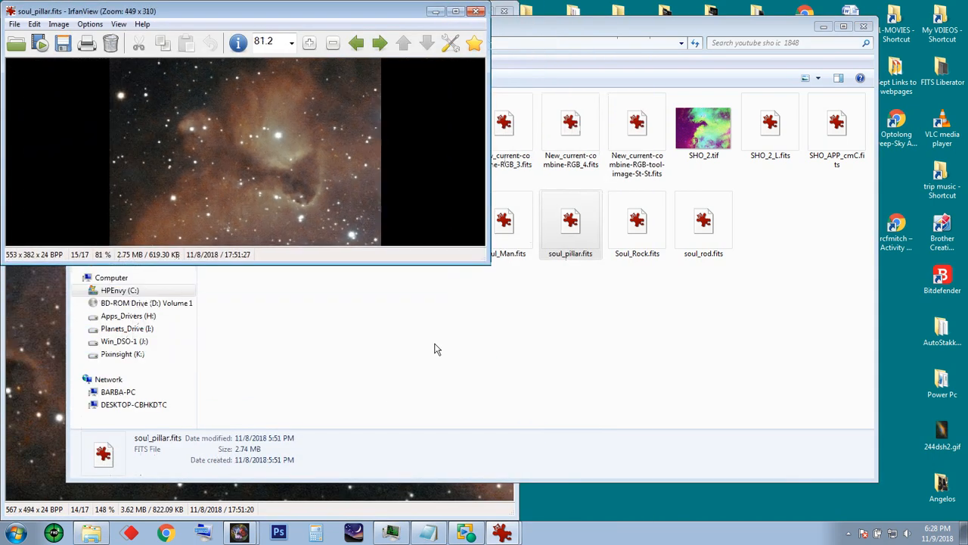
Reduce the Soul_Man.fits view to 75.9% and place its window below the soul_pillar.fits image
left_click(36, 387)
scroll(36, 385, "down", 7)
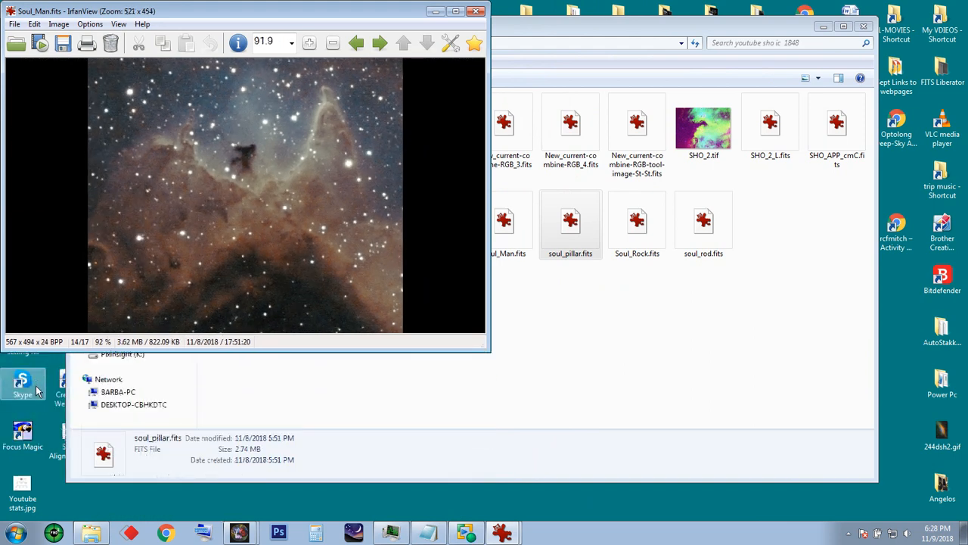
left_click_drag(266, 13, 500, 264)
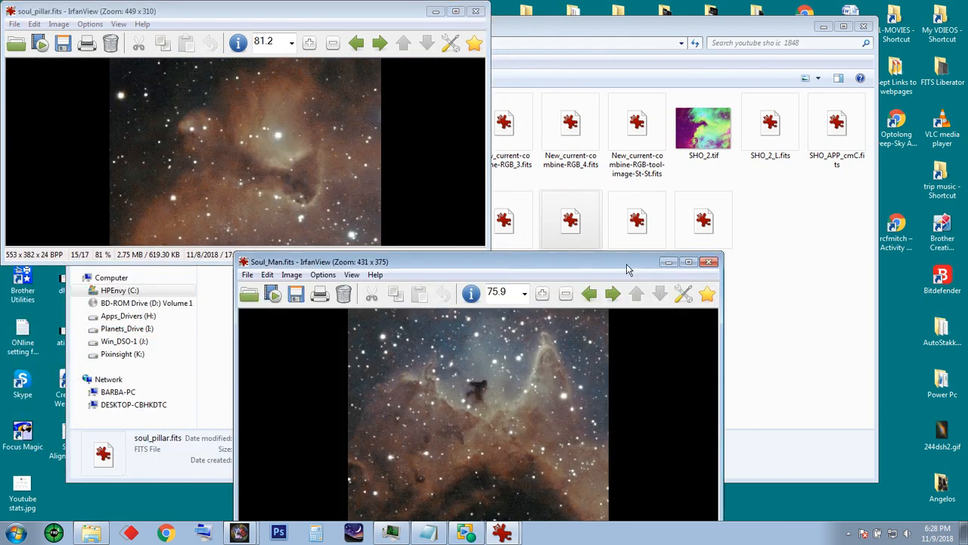
left_click_drag(625, 265, 574, 281)
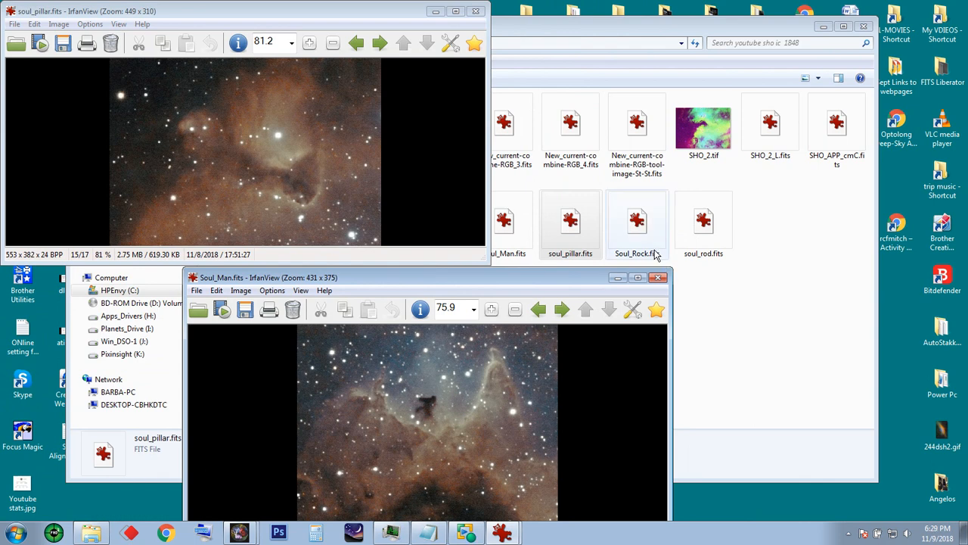
Open Soul_Rock.fits, move its window beside the folder window, and reduce the view to 90.8%
double_click(637, 227)
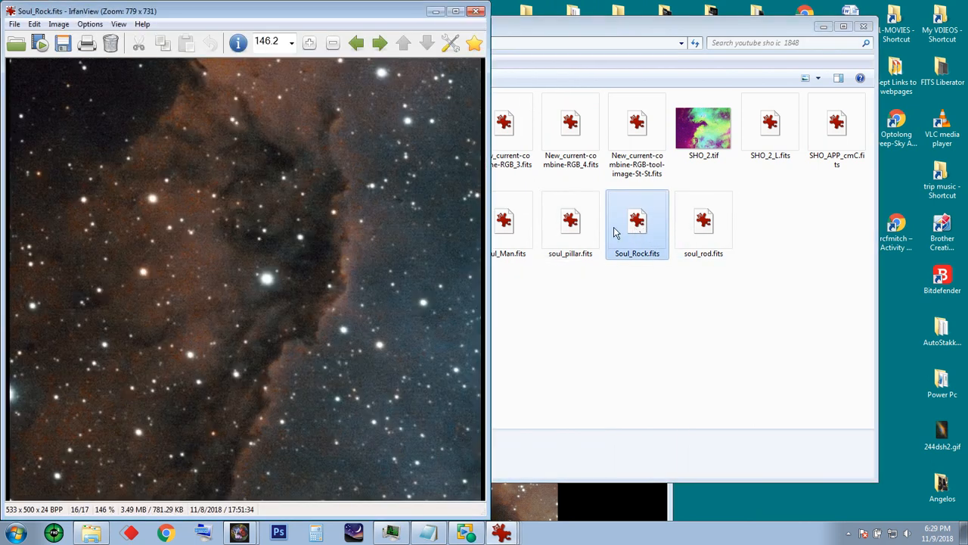
left_click_drag(324, 13, 757, 14)
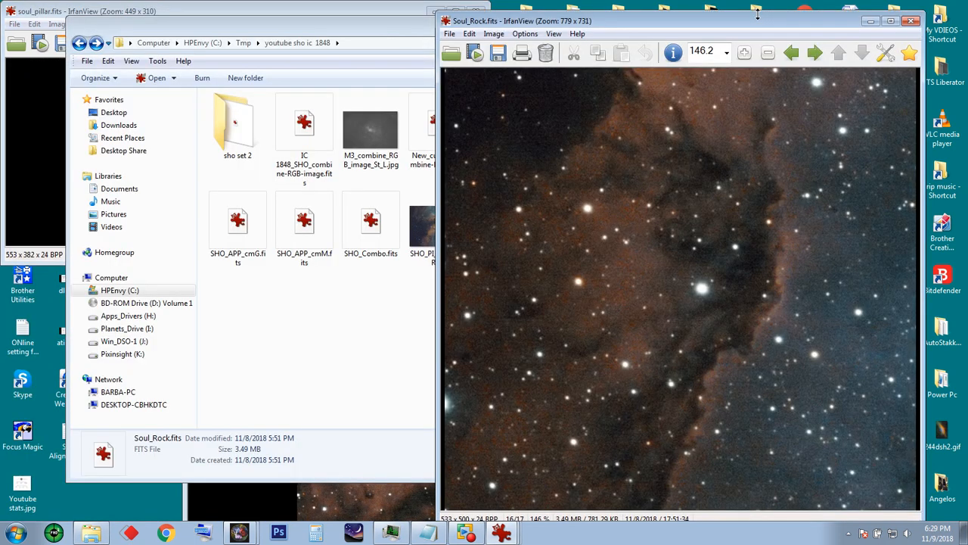
key("minus")
key("minus")
key("minus")
key("minus")
key("minus")
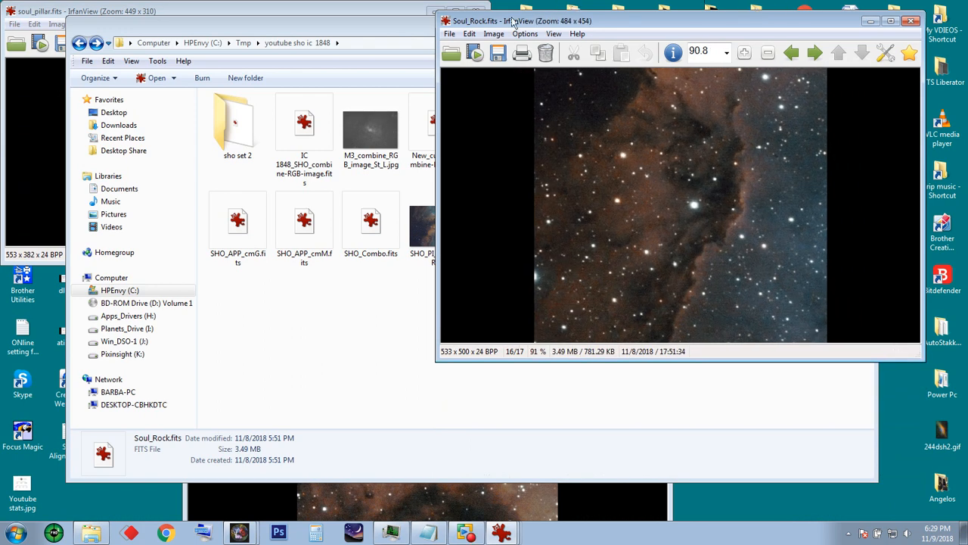
Minimize the folder window and arrange the soul_pillar, Soul_Man and Soul_Rock image windows for side-by-side comparison
left_click_drag(413, 31, 402, 44)
left_click(812, 38)
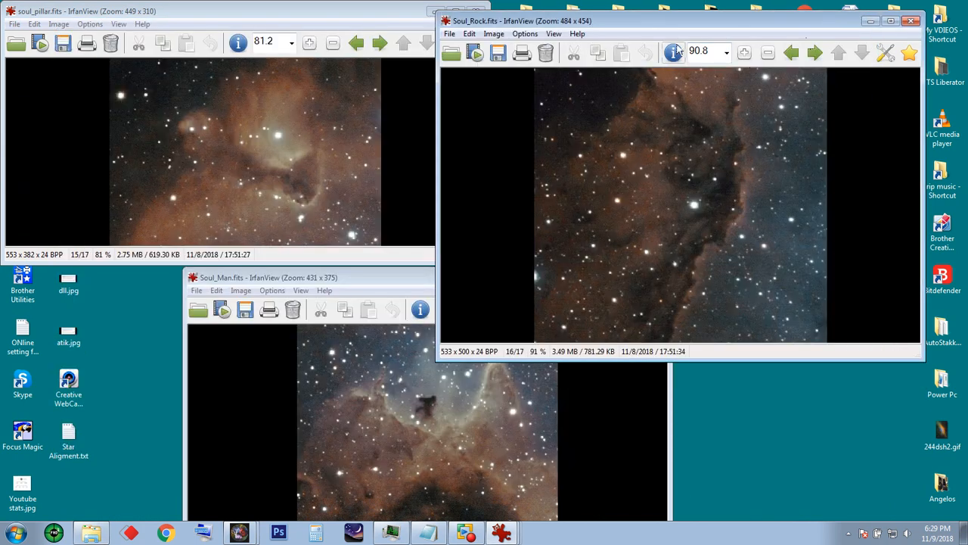
left_click_drag(678, 20, 752, 22)
left_click_drag(399, 277, 300, 260)
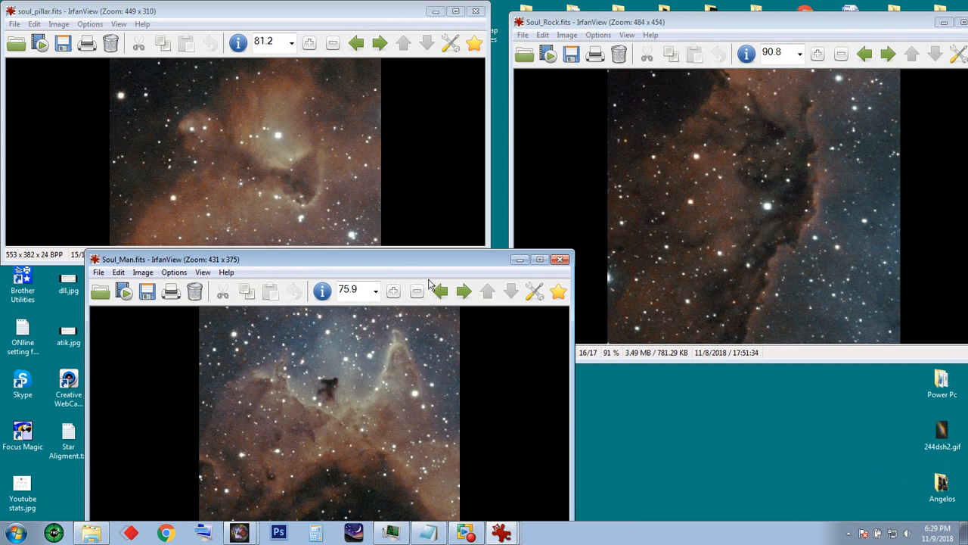
left_click_drag(432, 262, 459, 216)
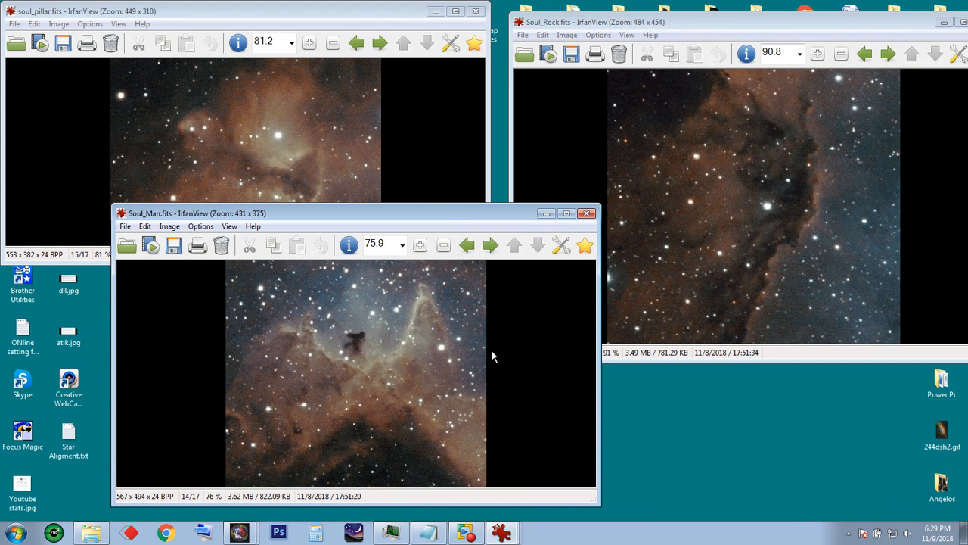
left_click_drag(463, 216, 449, 287)
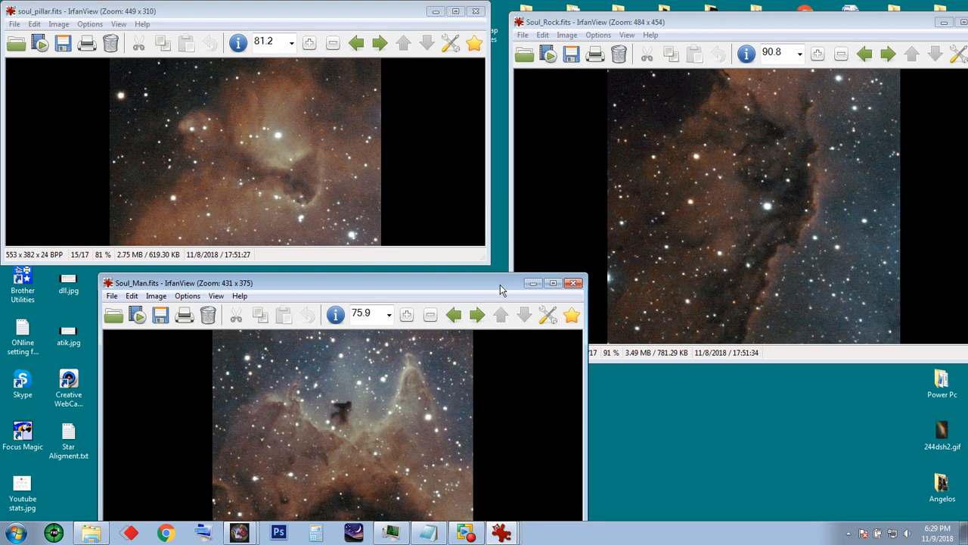
left_click_drag(500, 290, 401, 288)
Close the Soul_Man.fits, soul_pillar.fits and Soul_Rock.fits image windows
left_click(476, 280)
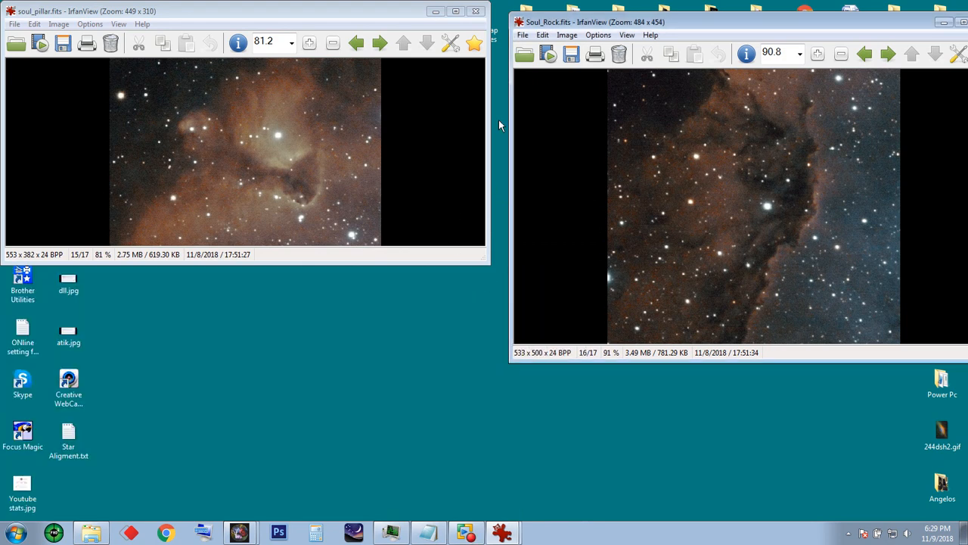
left_click(476, 11)
left_click_drag(666, 22, 446, 35)
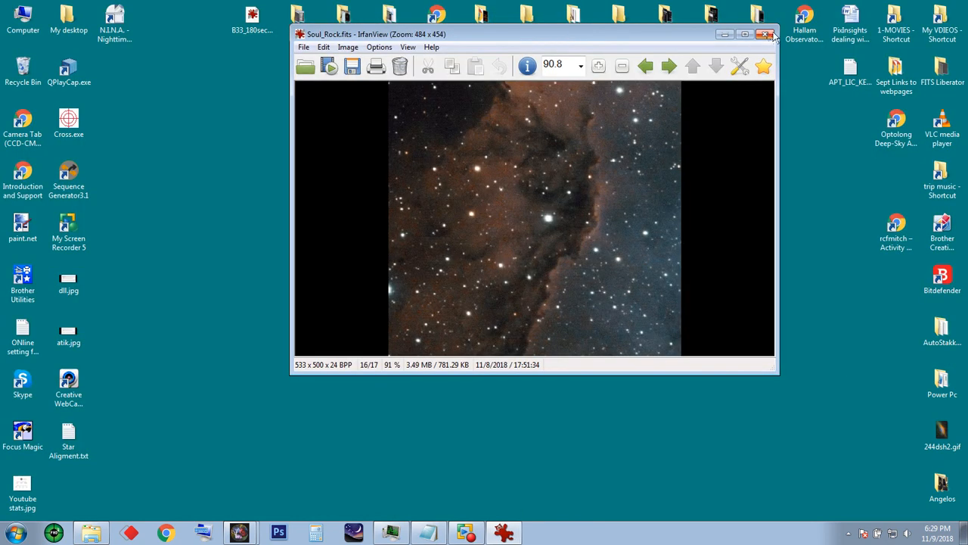
left_click(768, 34)
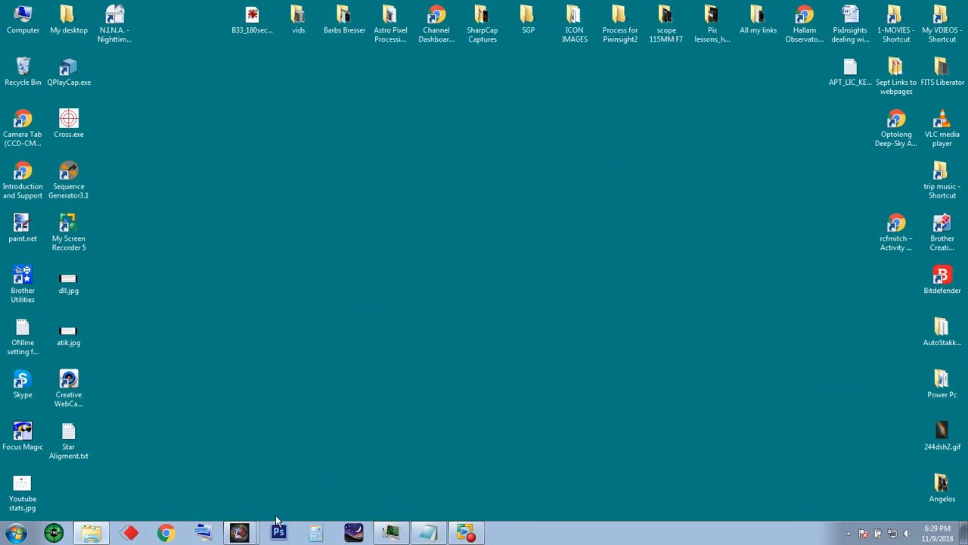
Switch back to the main Astro Pixel Processor window
mouse_move(241, 532)
left_click(252, 487)
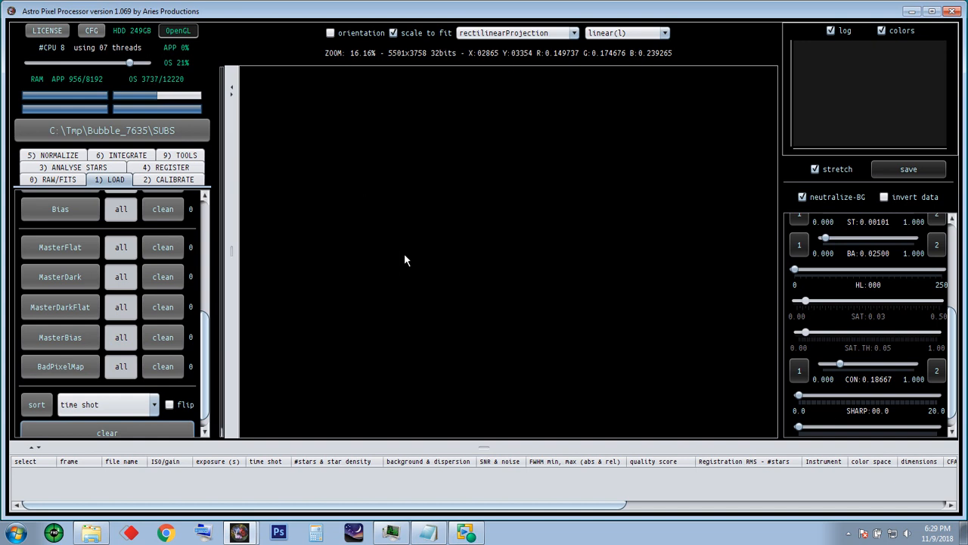
mouse_move(468, 537)
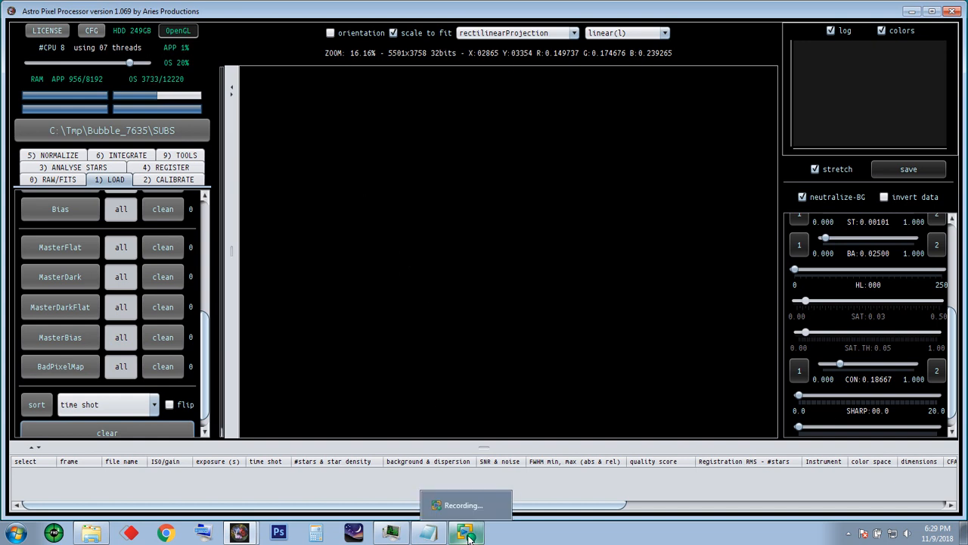